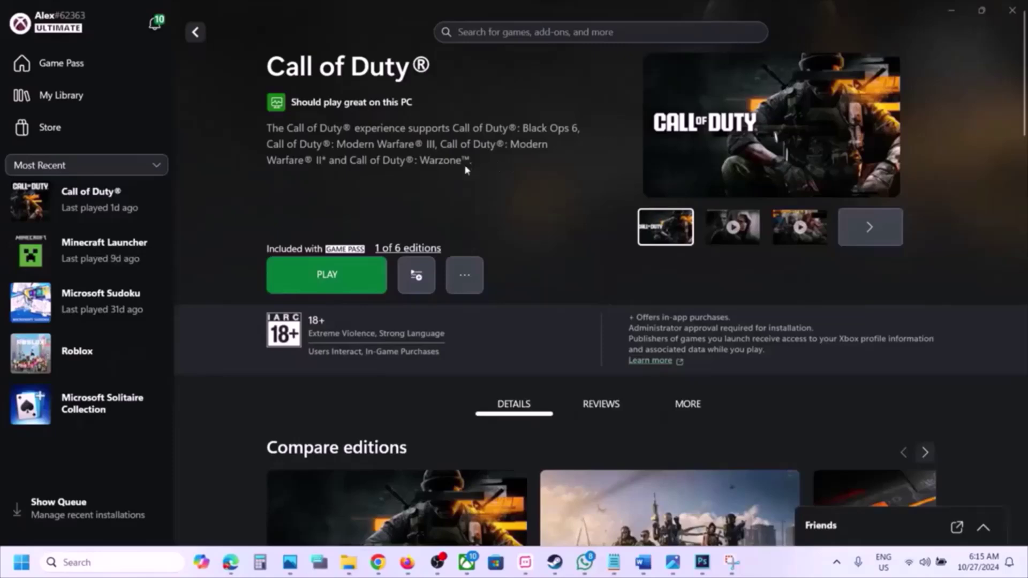
Open Windows Settings and go to the list of installed apps.
{"action": "left_click", "coordinate": [22, 562]}
{"action": "left_click", "coordinate": [319, 221]}
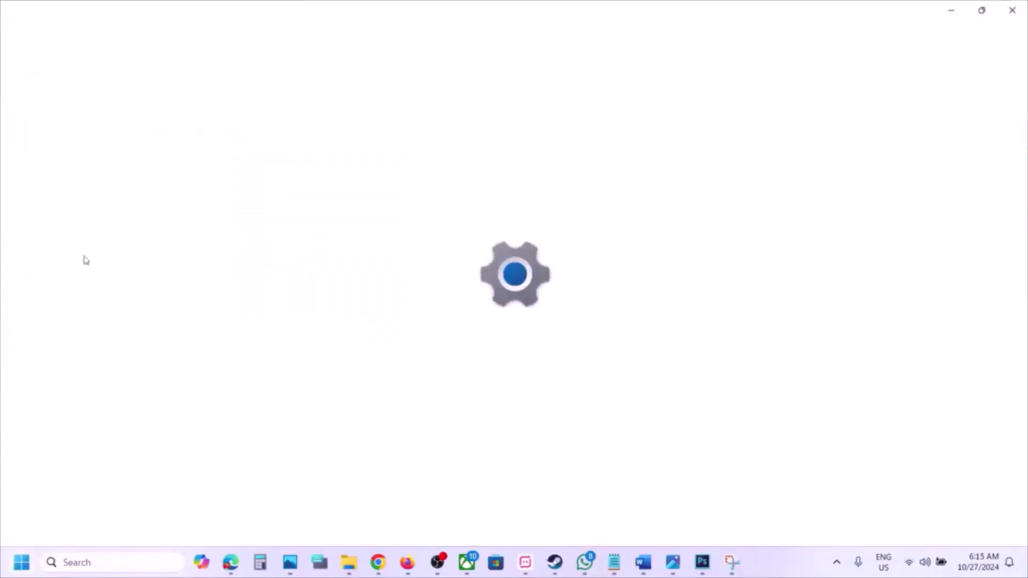
{"action": "left_click", "coordinate": [45, 283]}
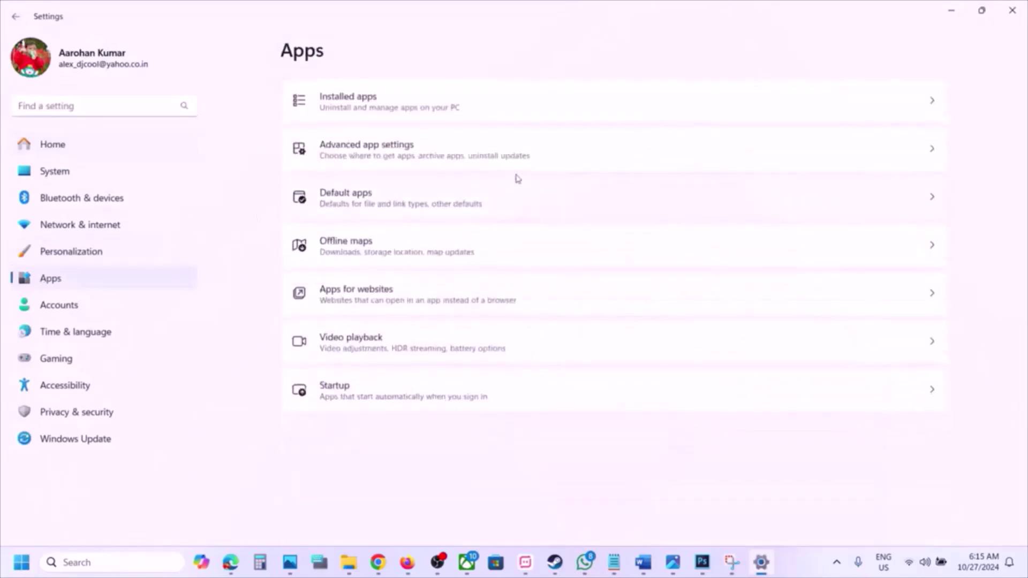
{"action": "left_click", "coordinate": [335, 100]}
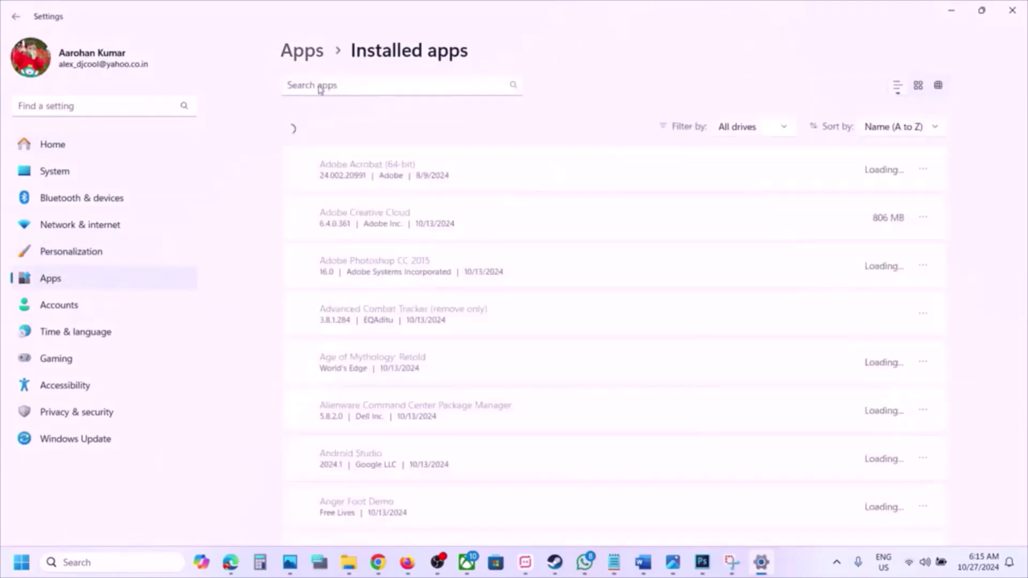
Try searching the installed apps for "black ops" and for the shorter term "black".
{"action": "left_click", "coordinate": [320, 87]}
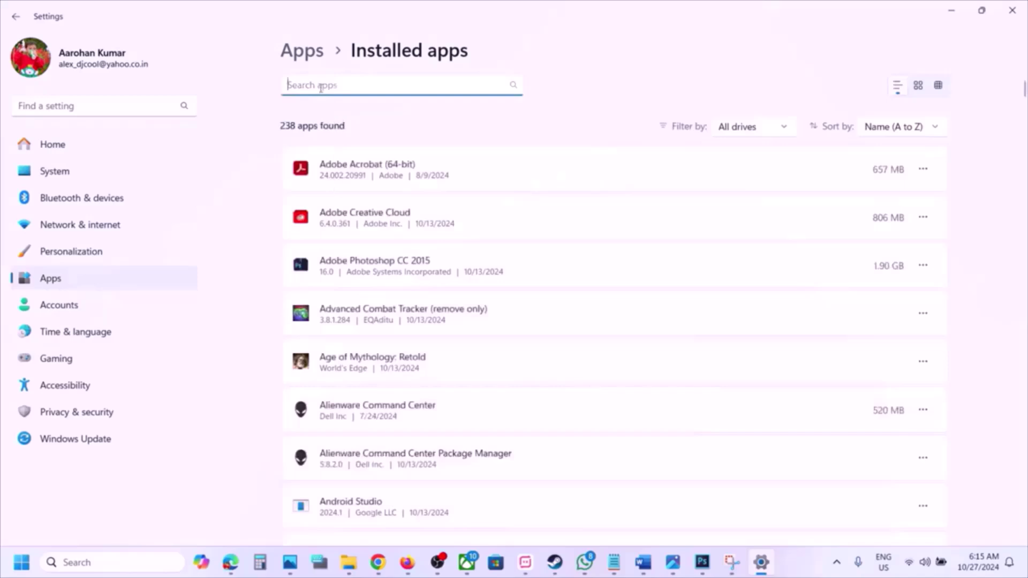
{"action": "type", "text": "bla"}
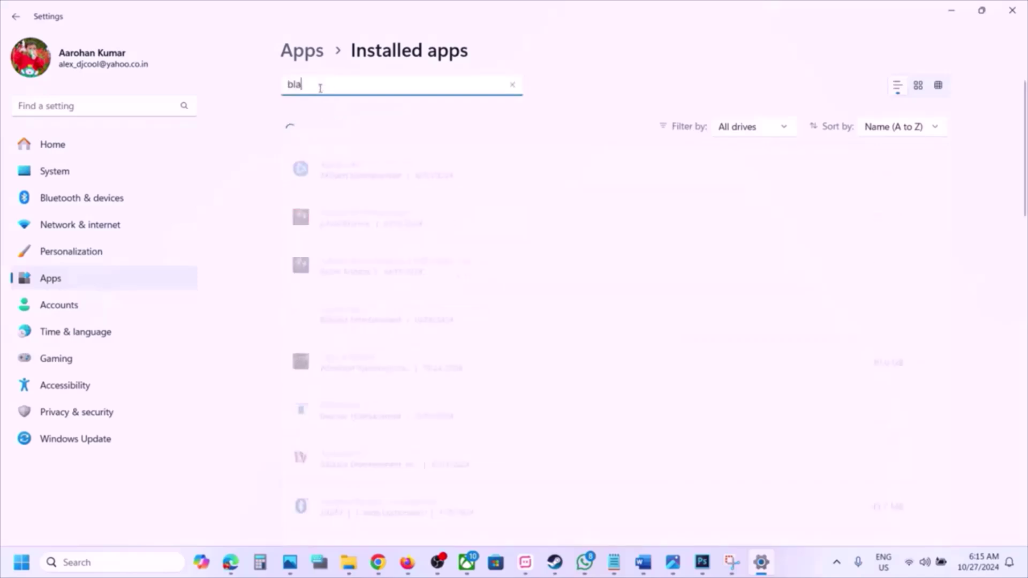
{"action": "type", "text": "ck ops"}
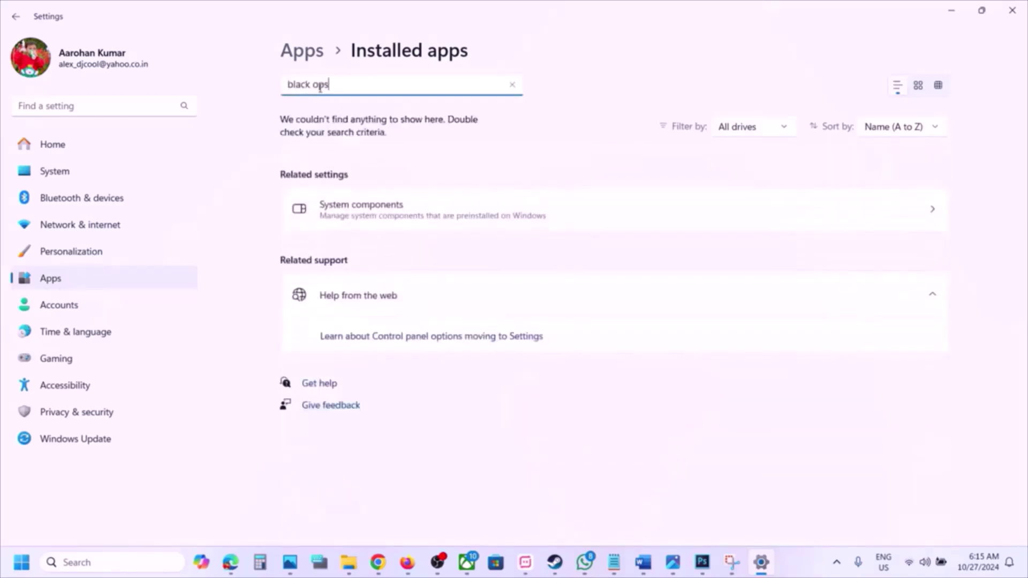
{"action": "key", "text": "BackSpace"}
{"action": "key", "text": "BackSpace"}
{"action": "key", "text": "BackSpace"}
{"action": "key", "text": "BackSpace"}
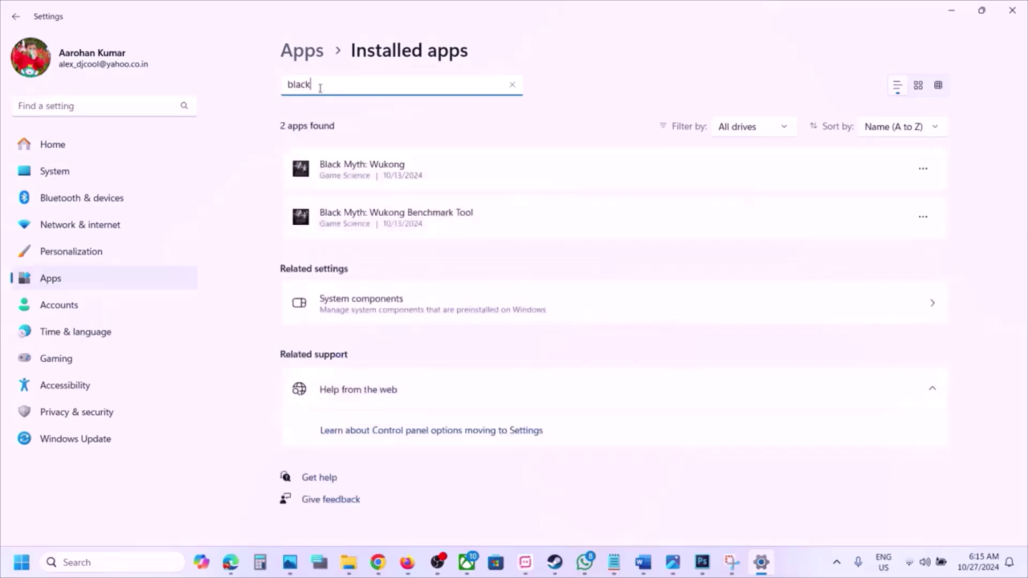
Search the installed apps for "call of duty" and open the advanced options of the Activision Publishing entry.
{"action": "double_click", "coordinate": [340, 88]}
{"action": "type", "text": "call of duty"}
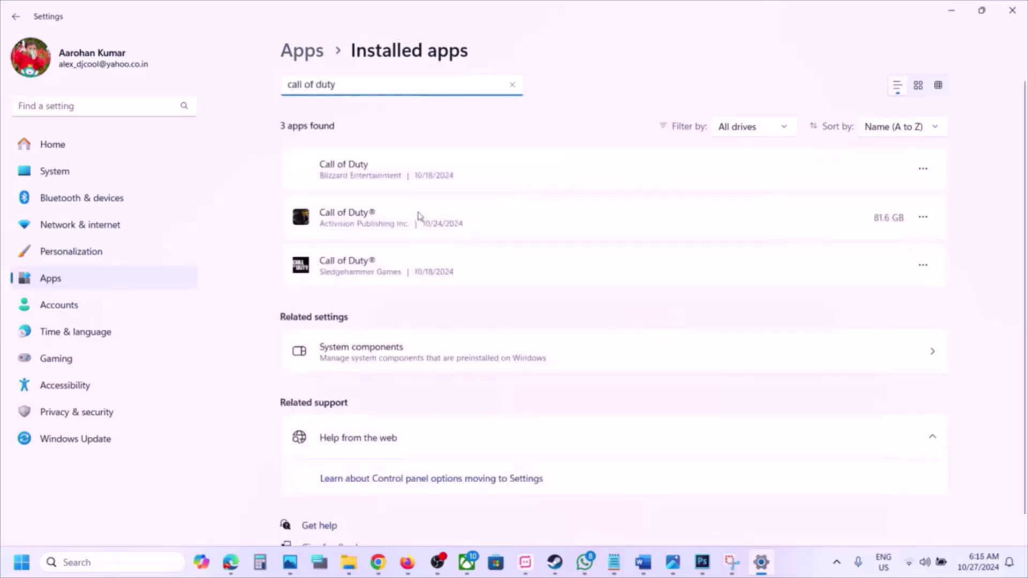
{"action": "left_click", "coordinate": [932, 218]}
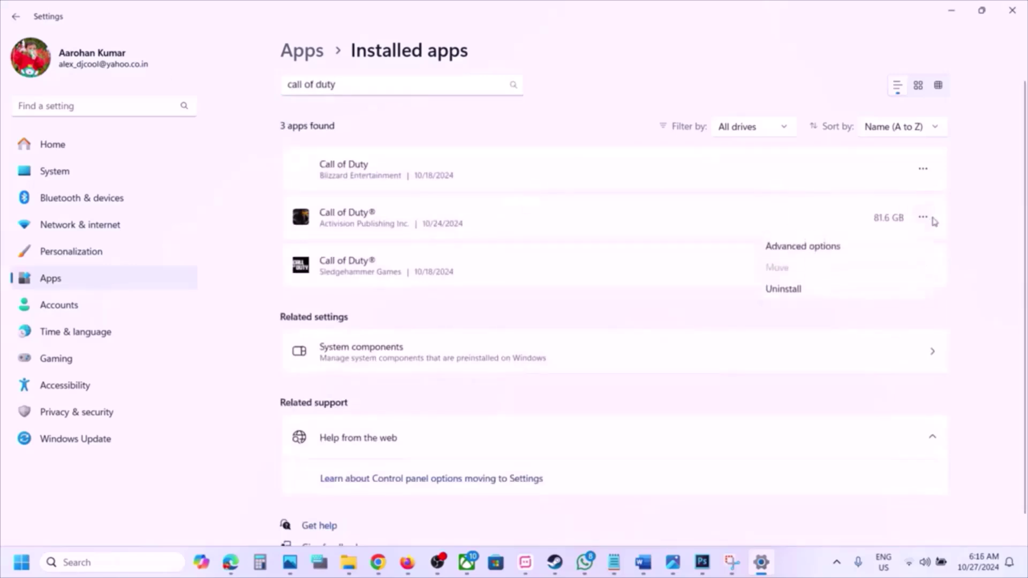
{"action": "left_click", "coordinate": [835, 255]}
Reset the Call of Duty app and confirm the permanent deletion of its data.
{"action": "scroll", "coordinate": [395, 325], "scroll_direction": "down", "scroll_amount": 10}
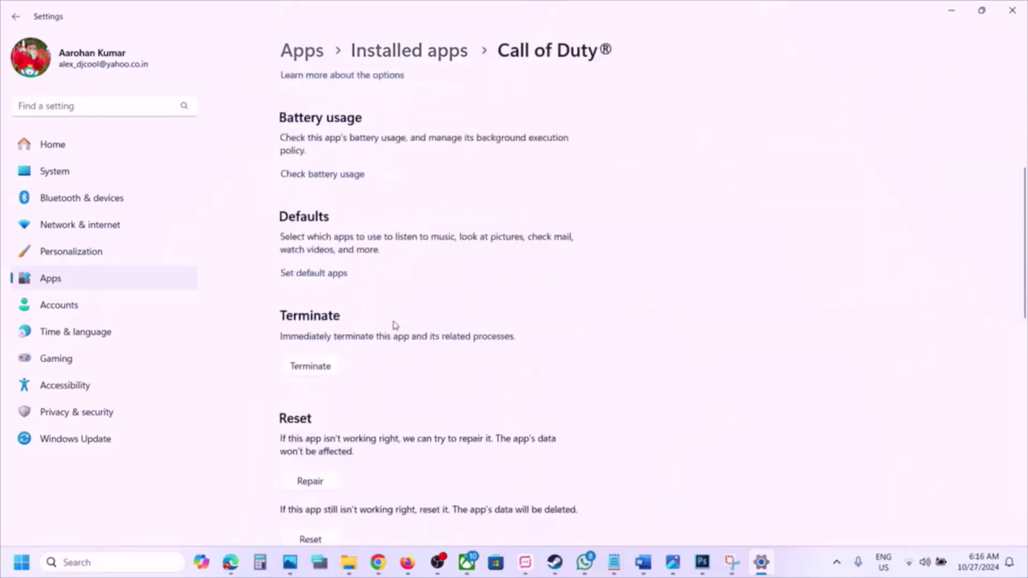
{"action": "scroll", "coordinate": [390, 326], "scroll_direction": "up", "scroll_amount": 1}
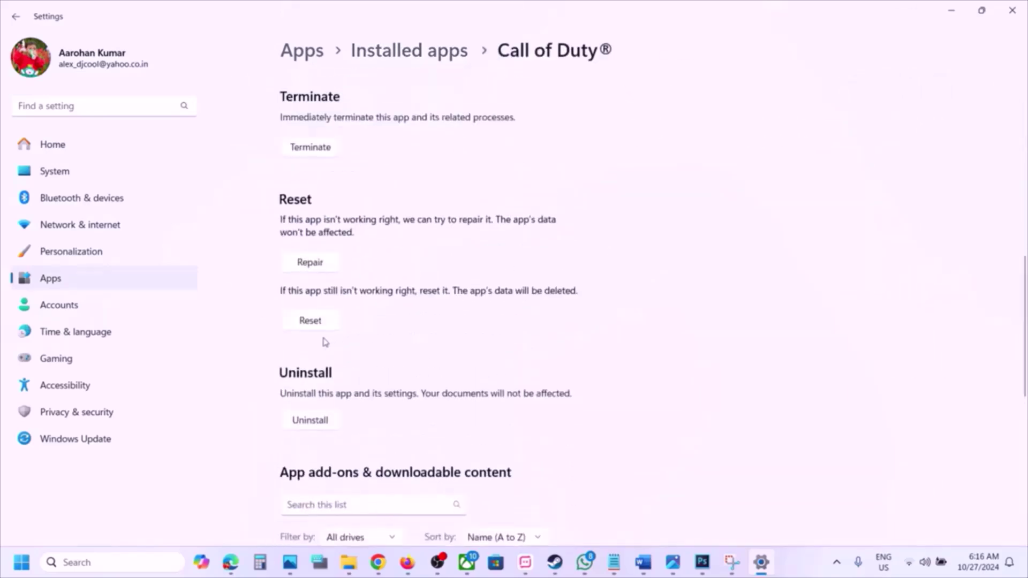
{"action": "scroll", "coordinate": [332, 324], "scroll_direction": "up", "scroll_amount": 1}
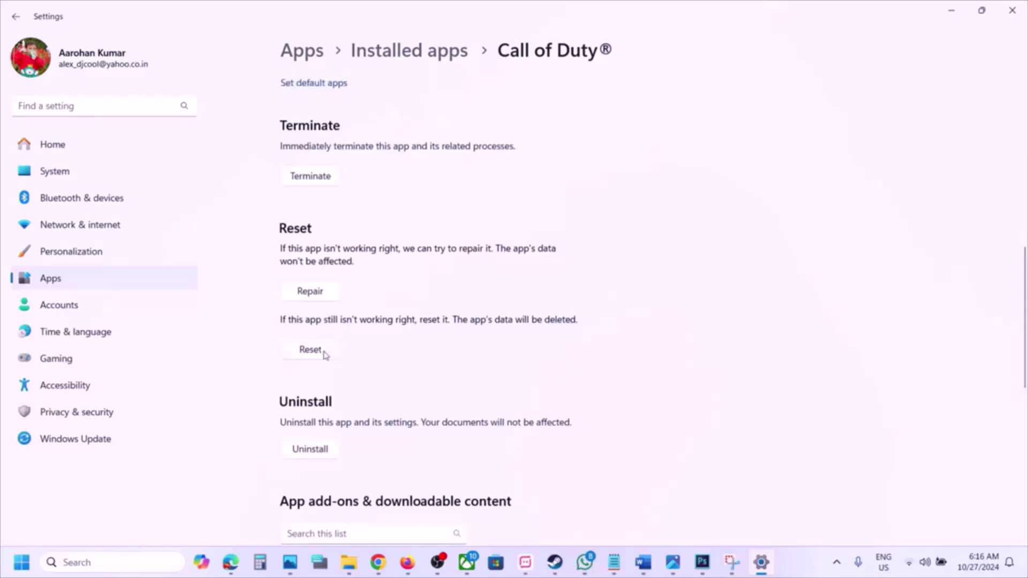
{"action": "left_click", "coordinate": [311, 349]}
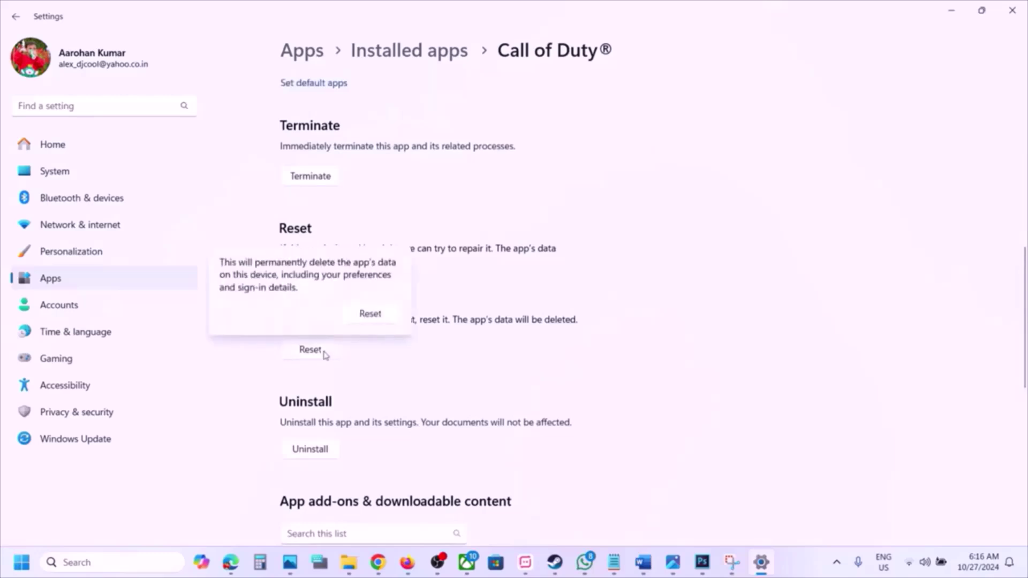
{"action": "left_click", "coordinate": [372, 314]}
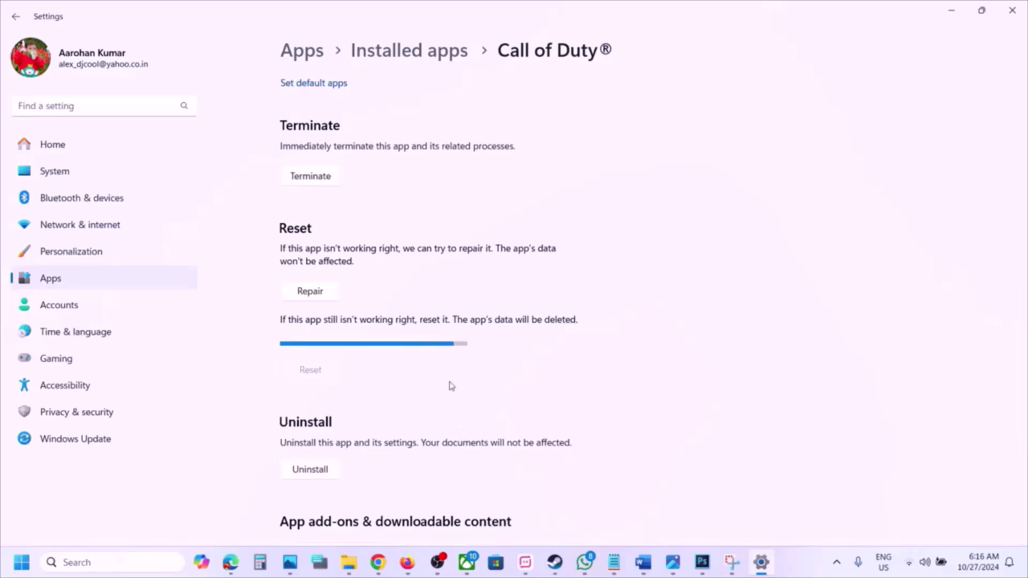
Switch to the Xbox app and quit it completely, including its background process.
{"action": "left_click", "coordinate": [467, 563]}
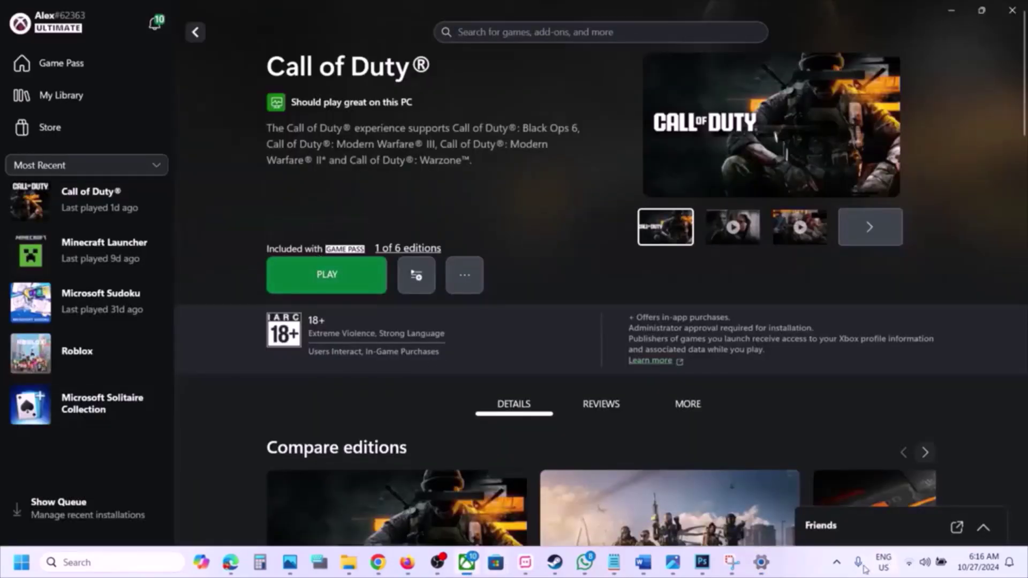
{"action": "left_click", "coordinate": [836, 562]}
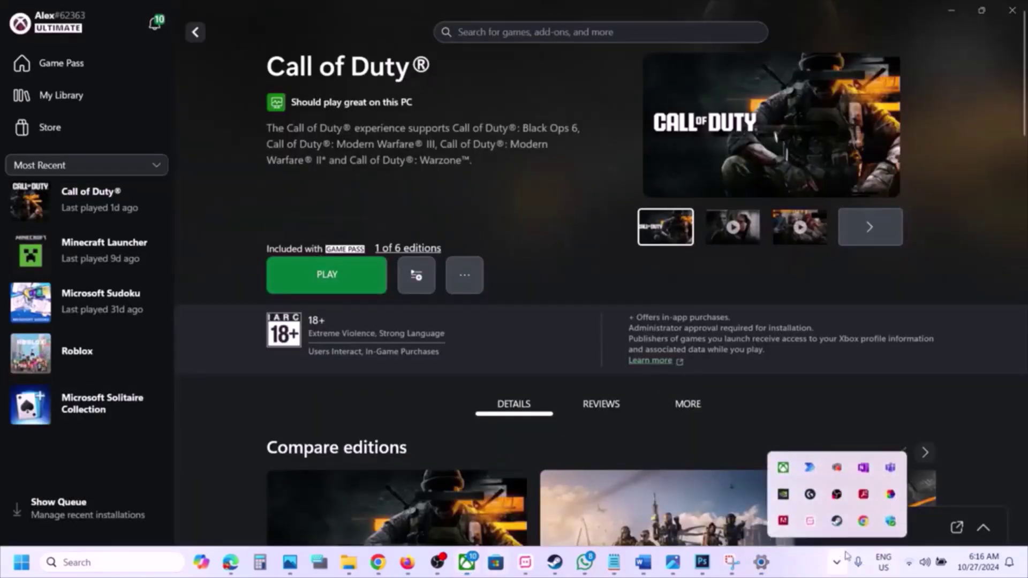
{"action": "right_click", "coordinate": [784, 473]}
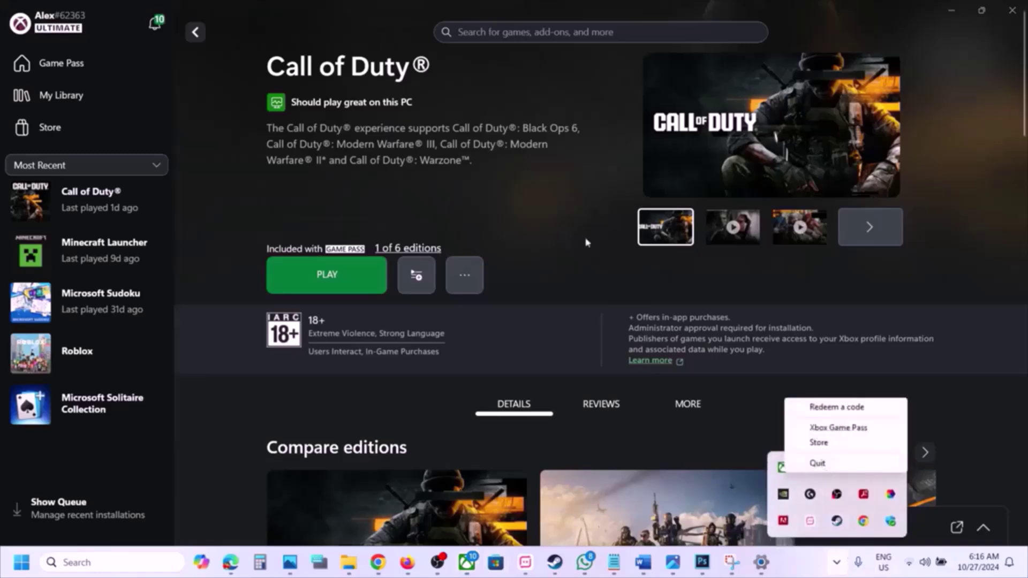
{"action": "left_click", "coordinate": [819, 464]}
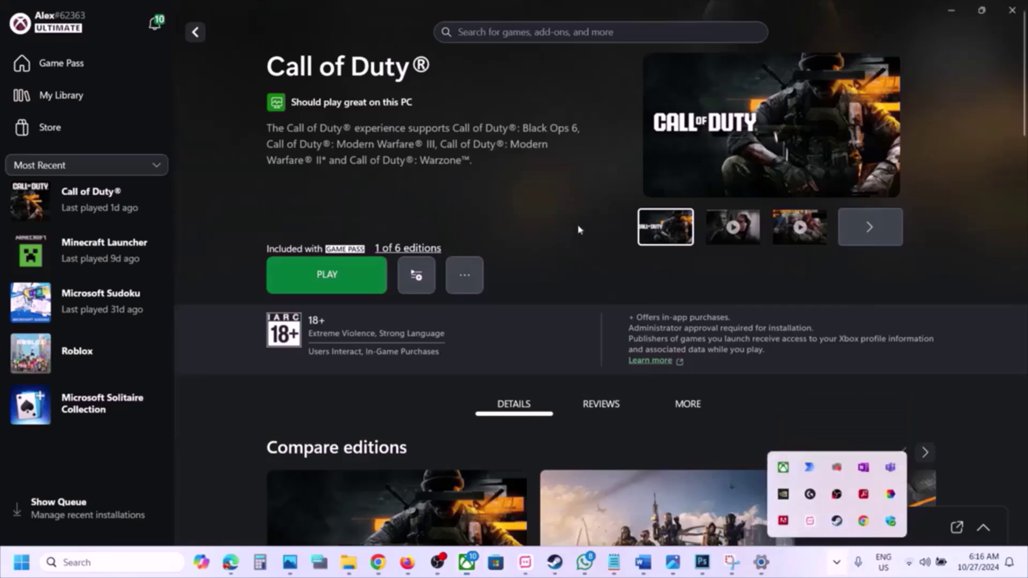
Search Windows for "box" and launch the Xbox app again.
{"action": "left_click", "coordinate": [96, 565]}
{"action": "type", "text": "n"}
{"action": "key", "text": "BackSpace"}
{"action": "type", "text": "box"}
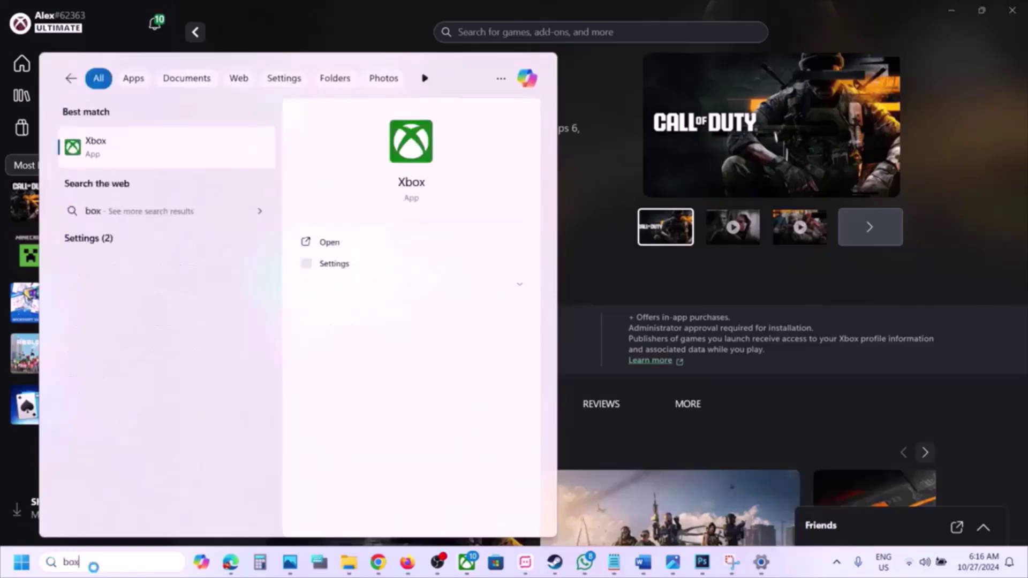
{"action": "key", "text": "Return"}
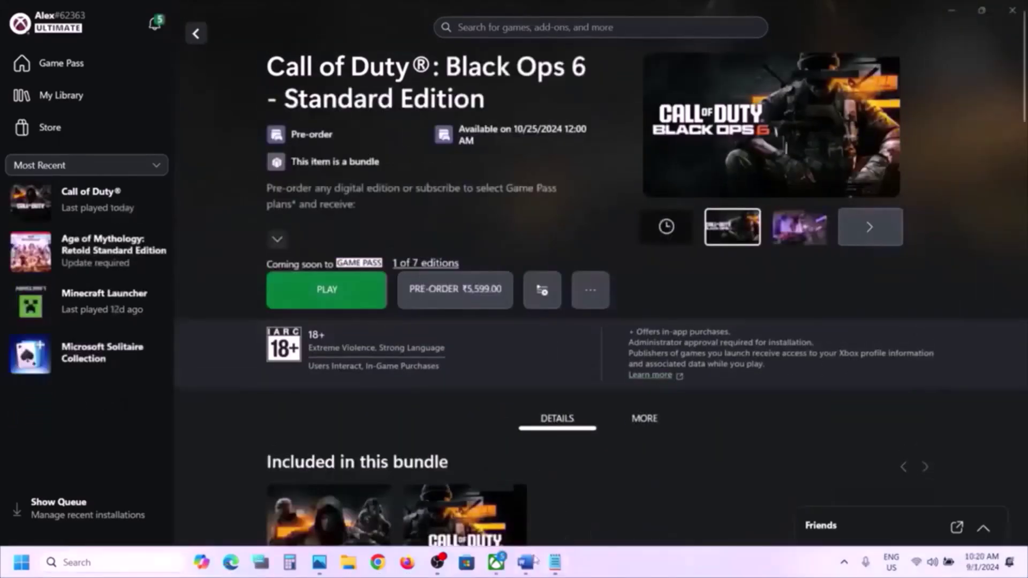
Switch to the Word document and examine the note about uninstalling Faceit Anticheat, ReWASD, DS4 and Remap Software.
{"action": "left_click", "coordinate": [534, 561]}
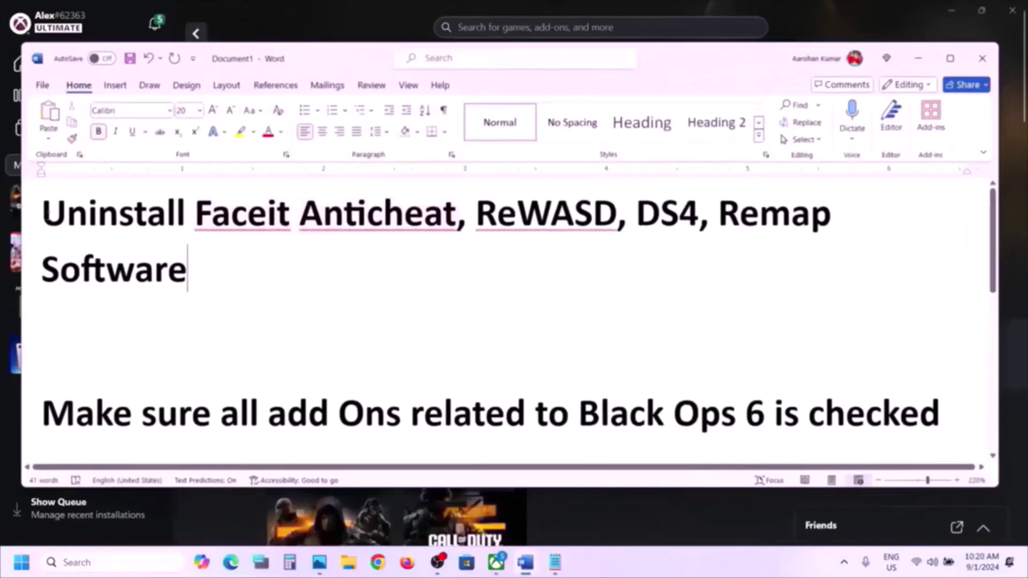
{"action": "left_click_drag", "start_coordinate": [48, 212], "coordinate": [214, 274]}
{"action": "left_click", "coordinate": [215, 273]}
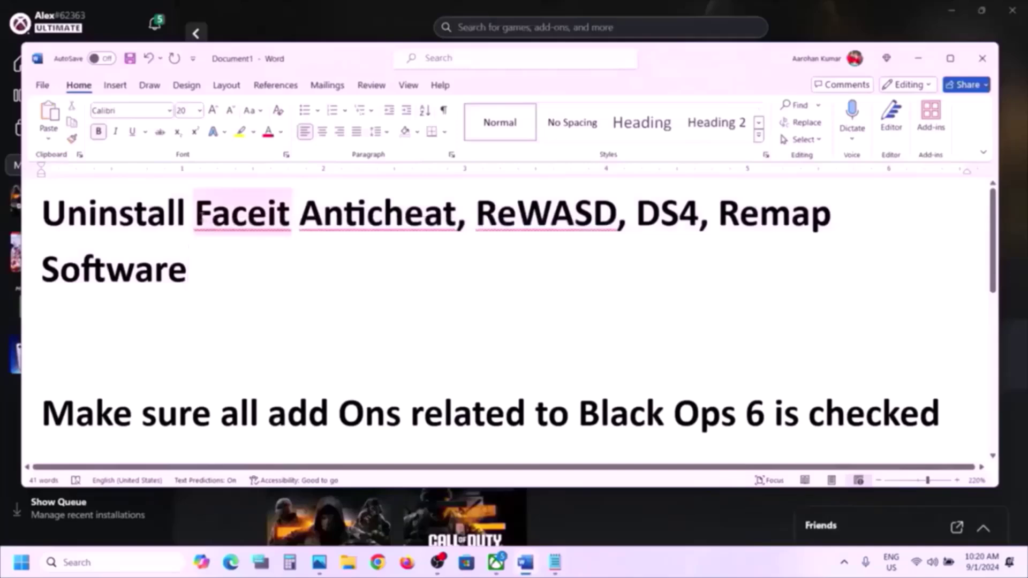
{"action": "left_click_drag", "start_coordinate": [194, 214], "coordinate": [198, 258]}
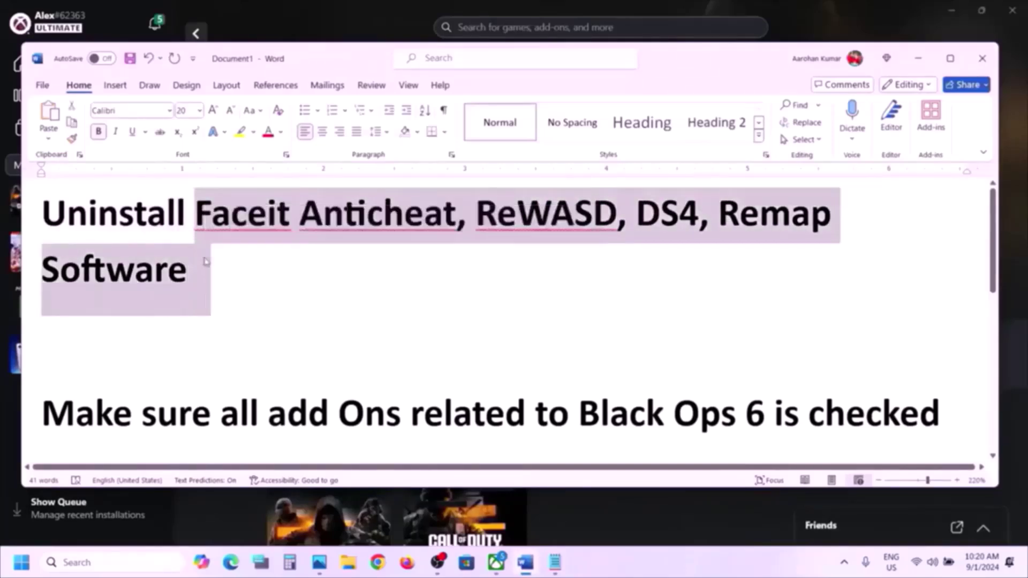
{"action": "left_click", "coordinate": [199, 257]}
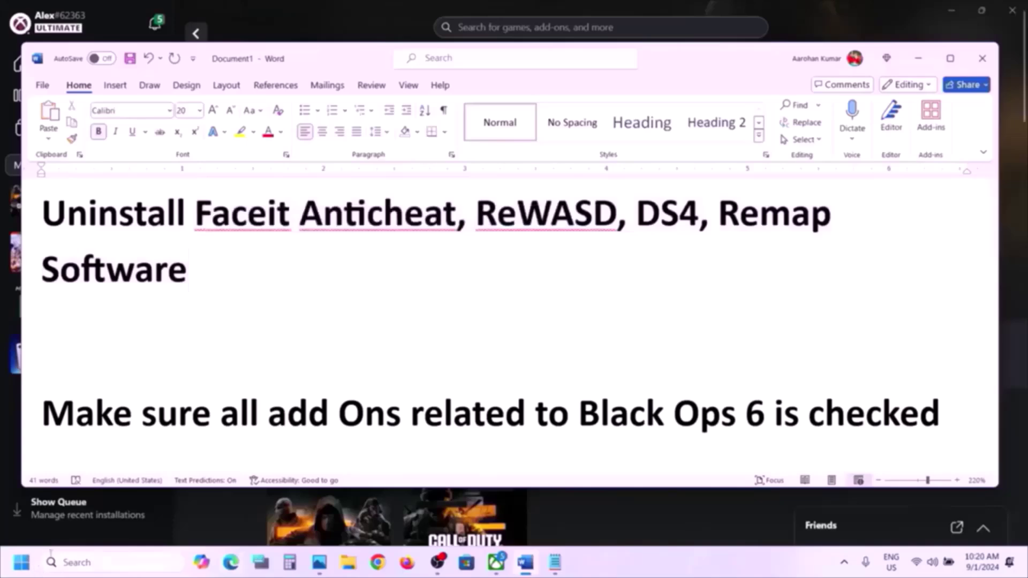
Open the installed apps list in Windows Settings and search it for "faceit".
{"action": "left_click", "coordinate": [22, 562]}
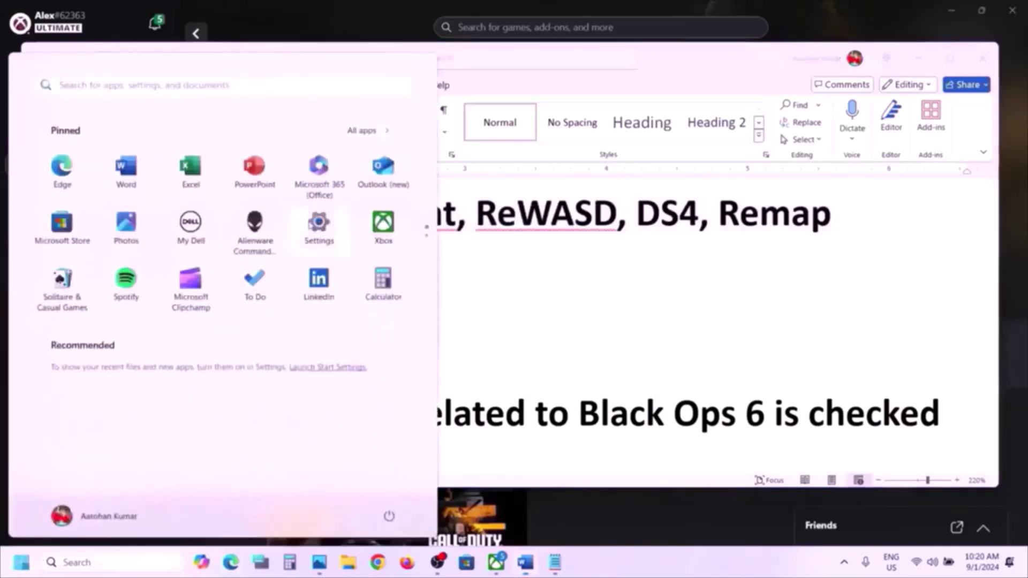
{"action": "left_click", "coordinate": [319, 225]}
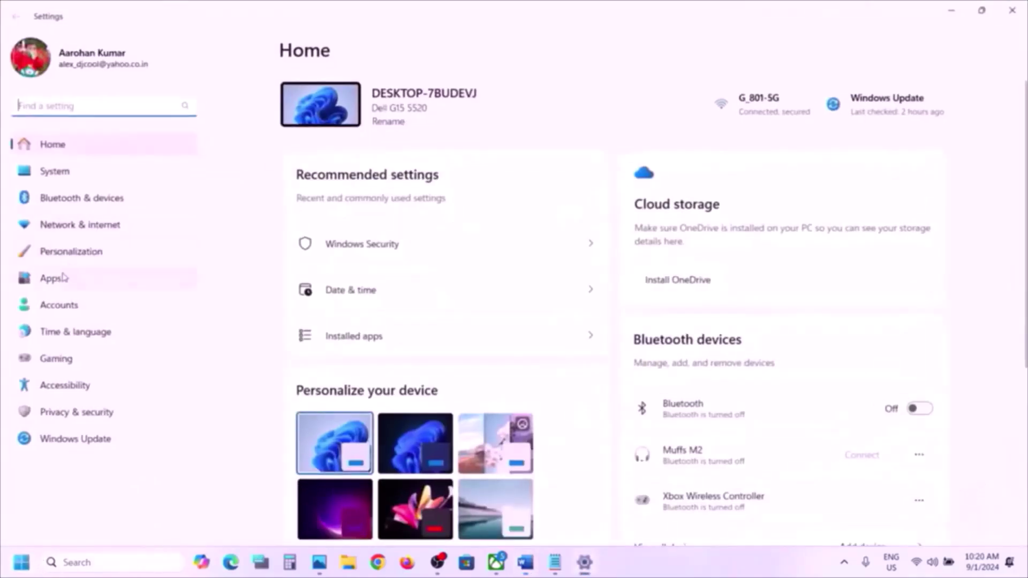
{"action": "left_click", "coordinate": [64, 277]}
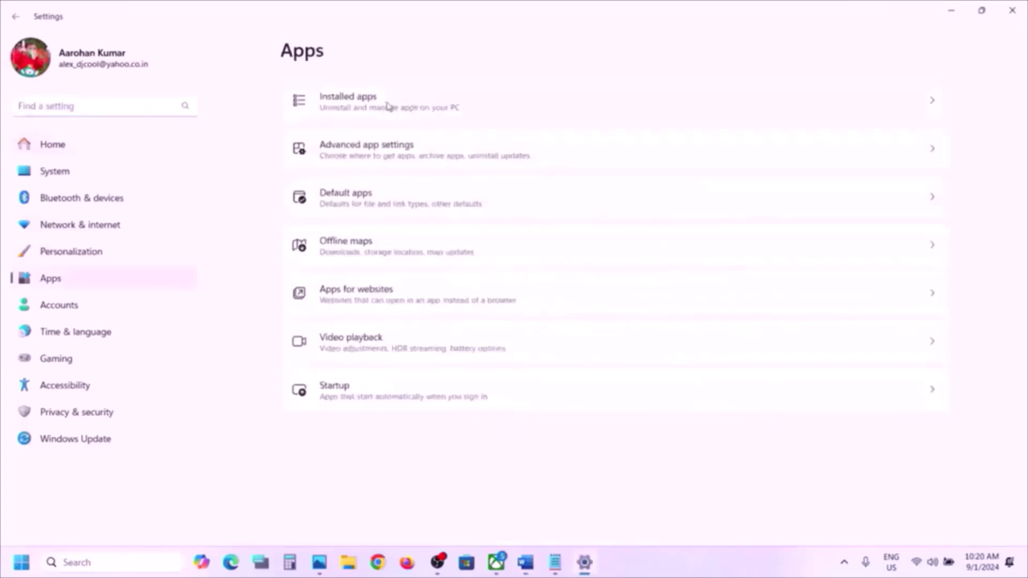
{"action": "left_click", "coordinate": [387, 106]}
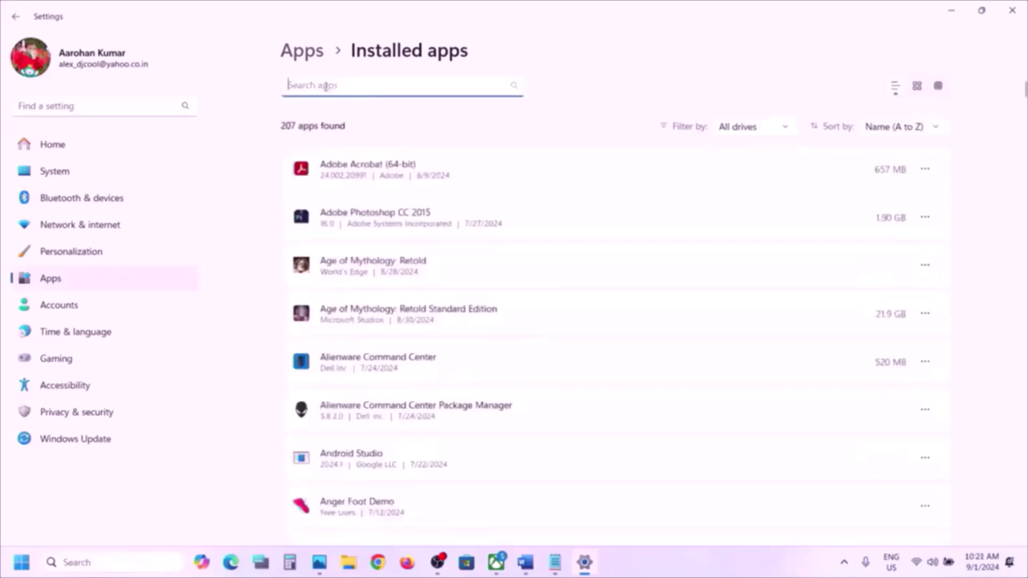
{"action": "type", "text": "face"}
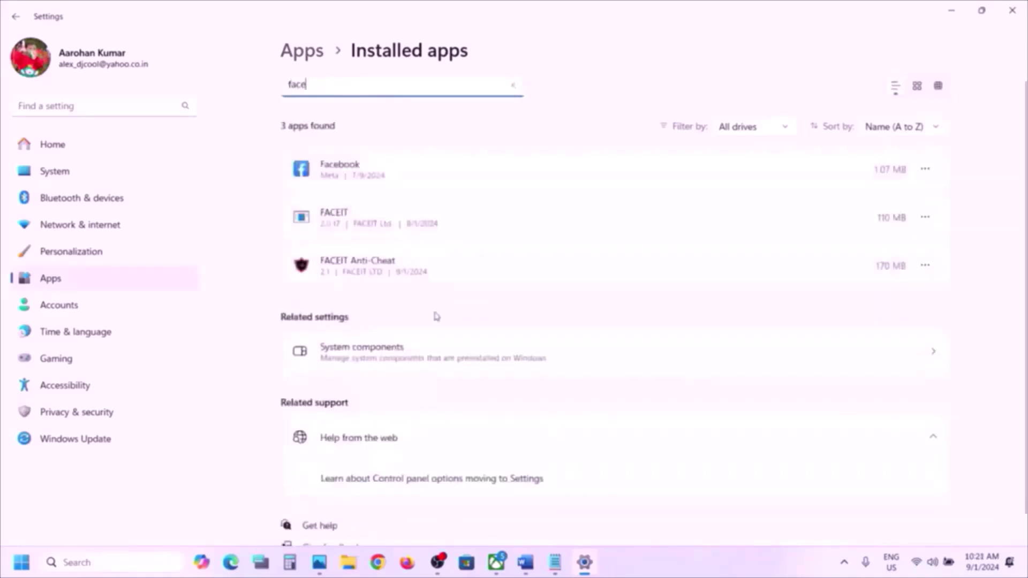
{"action": "type", "text": "it"}
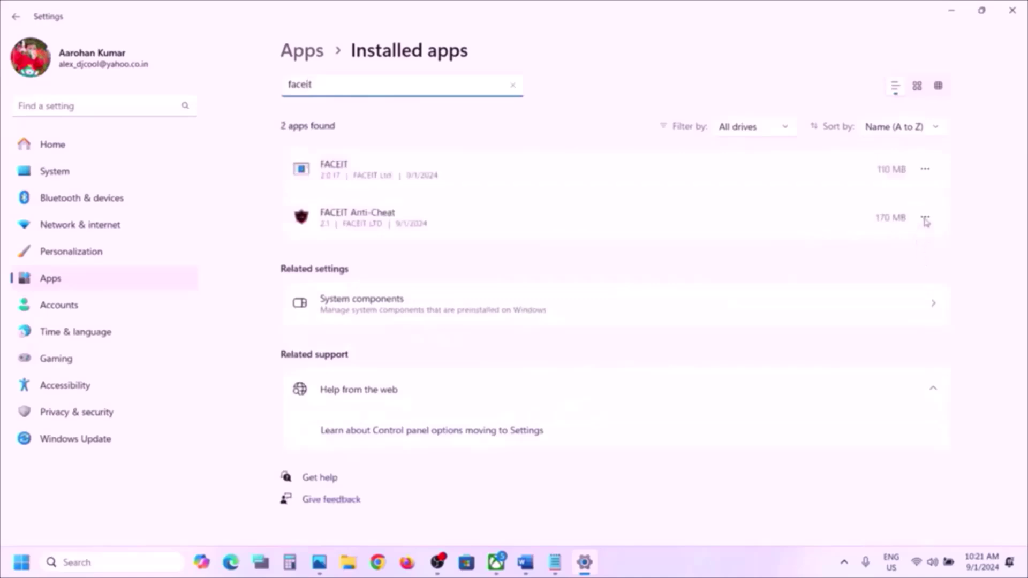
Uninstall FACEIT Anti-Cheat, confirming the complete removal of all its components.
{"action": "left_click", "coordinate": [925, 217]}
{"action": "left_click", "coordinate": [813, 268]}
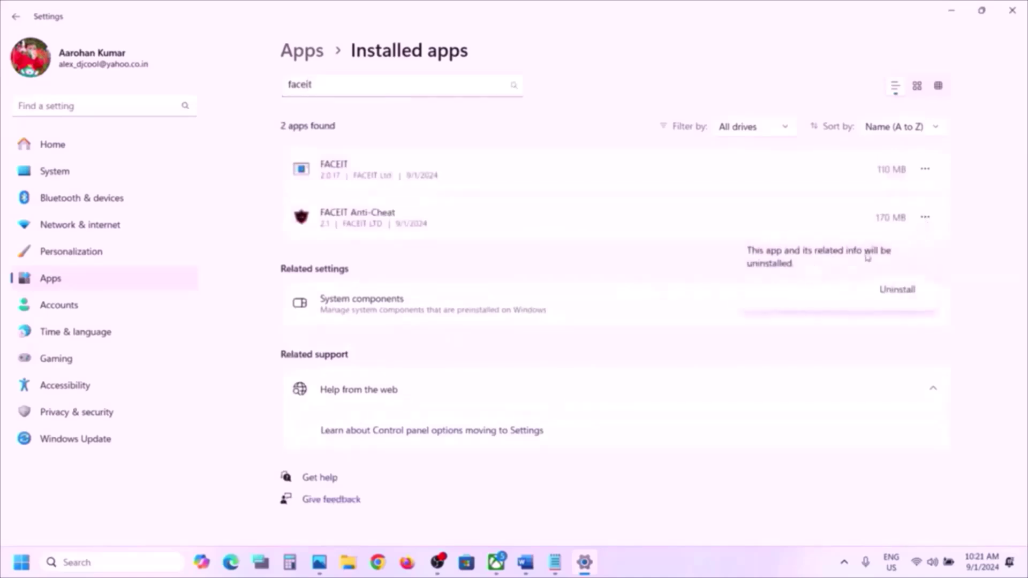
{"action": "left_click", "coordinate": [896, 290]}
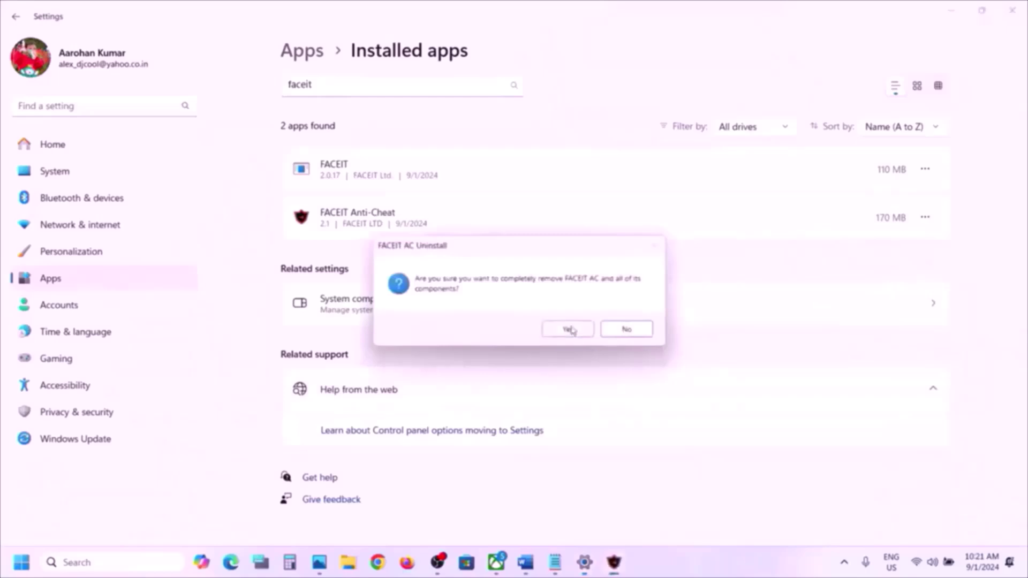
{"action": "left_click", "coordinate": [570, 329]}
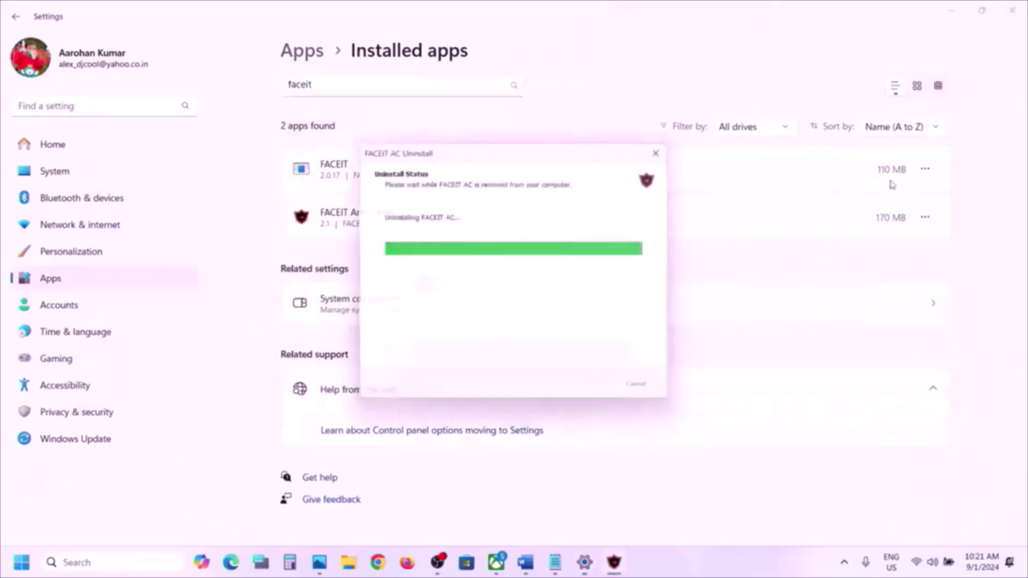
{"action": "left_click", "coordinate": [623, 329]}
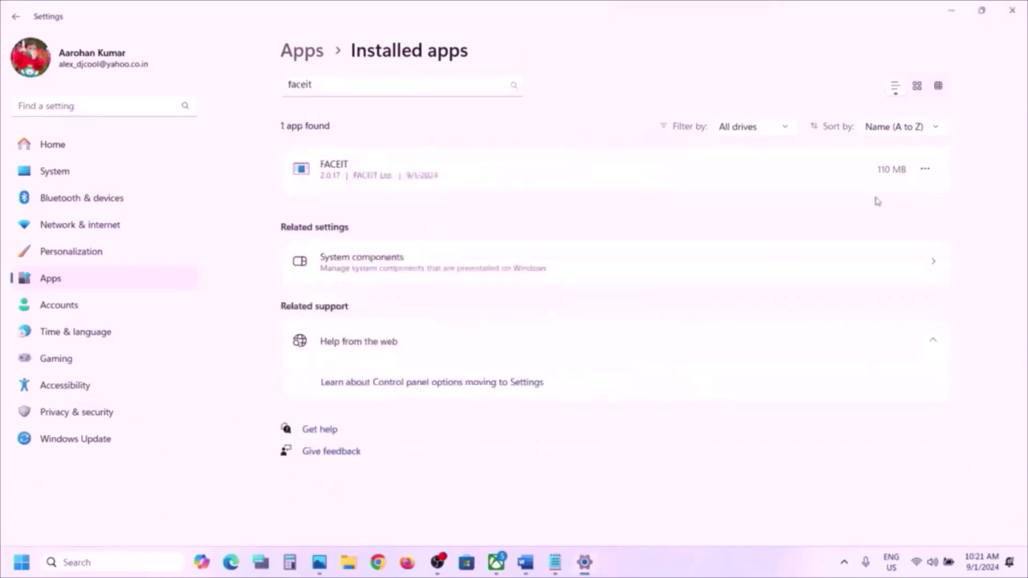
Uninstall the remaining FACEIT app from the installed apps list and confirm its removal.
{"action": "left_click", "coordinate": [925, 171]}
{"action": "left_click", "coordinate": [833, 224]}
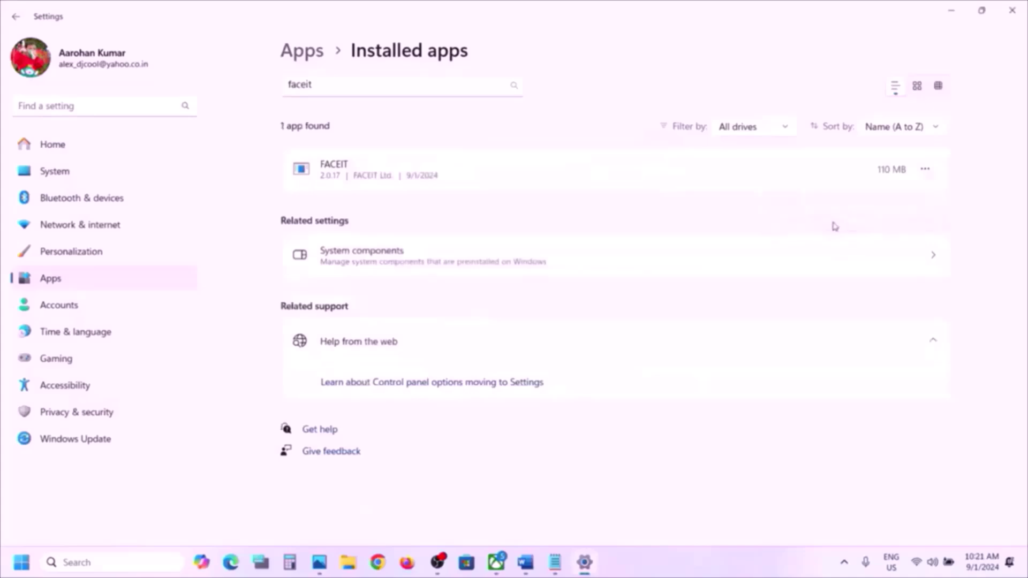
{"action": "left_click", "coordinate": [891, 241]}
Search the installed apps for "Rewasd" and uninstall reWASD, confirming the removal.
{"action": "double_click", "coordinate": [332, 82]}
{"action": "type", "text": "R"}
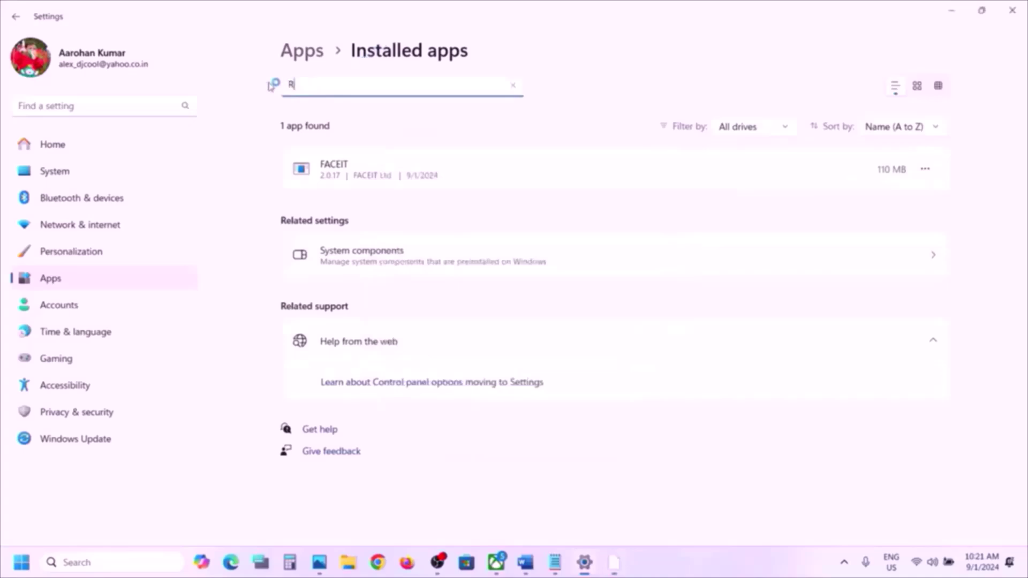
{"action": "type", "text": "ewasd"}
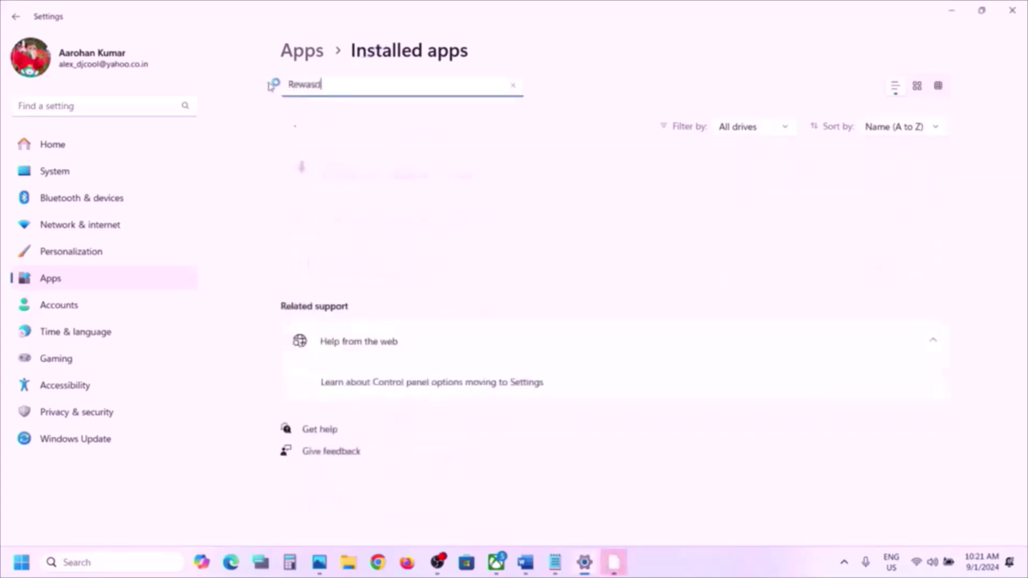
{"action": "left_click", "coordinate": [925, 170]}
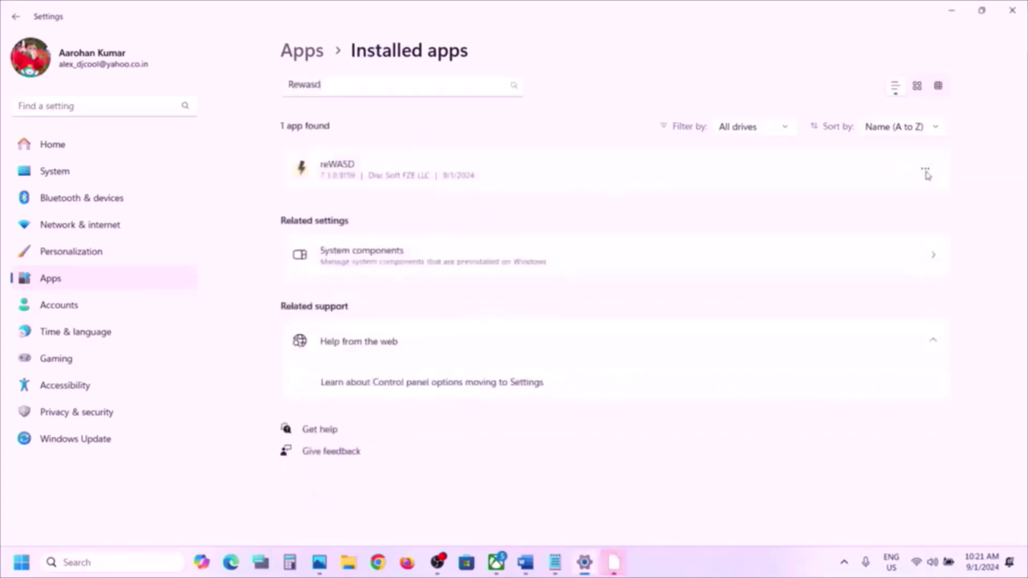
{"action": "left_click", "coordinate": [785, 219]}
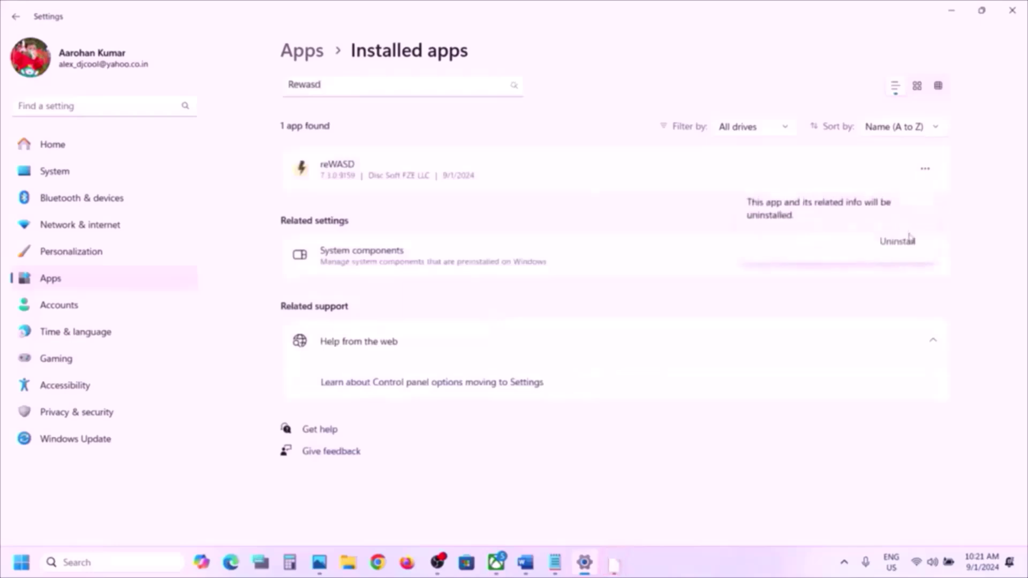
{"action": "left_click", "coordinate": [904, 242]}
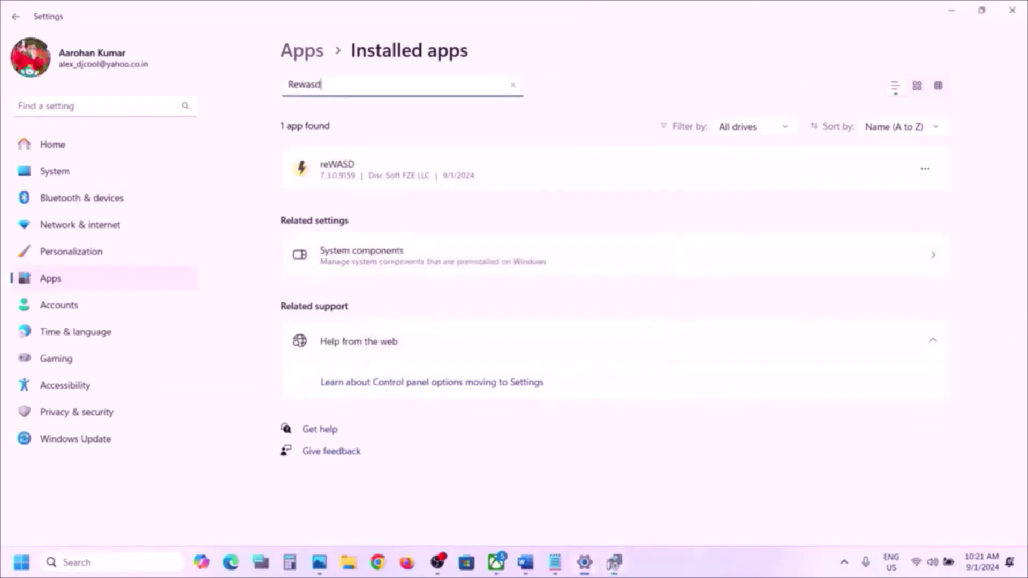
View the Windows power options, including Restart, and dismiss them without choosing one.
{"action": "left_click", "coordinate": [21, 563]}
{"action": "left_click", "coordinate": [389, 516]}
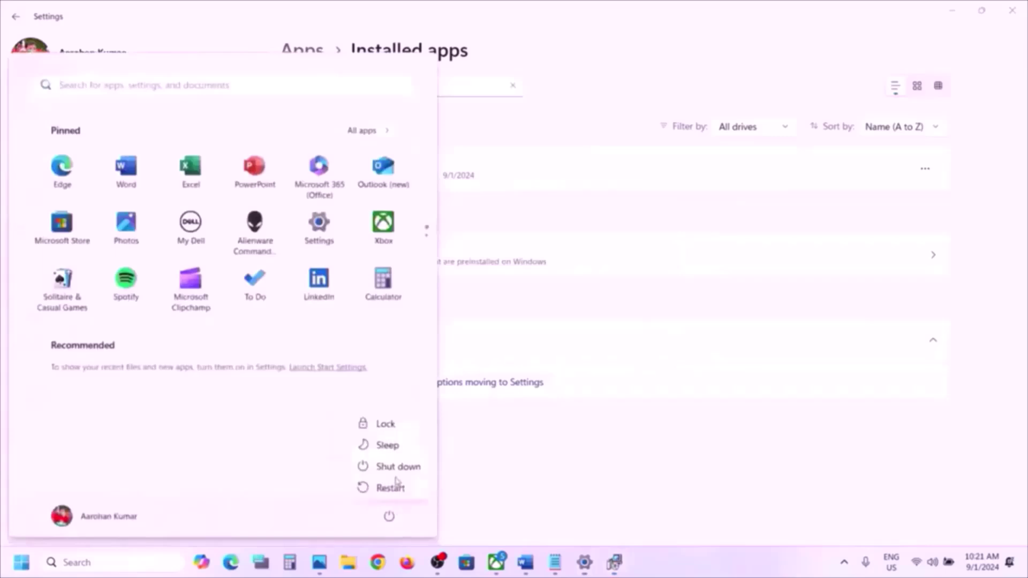
{"action": "left_click", "coordinate": [611, 478]}
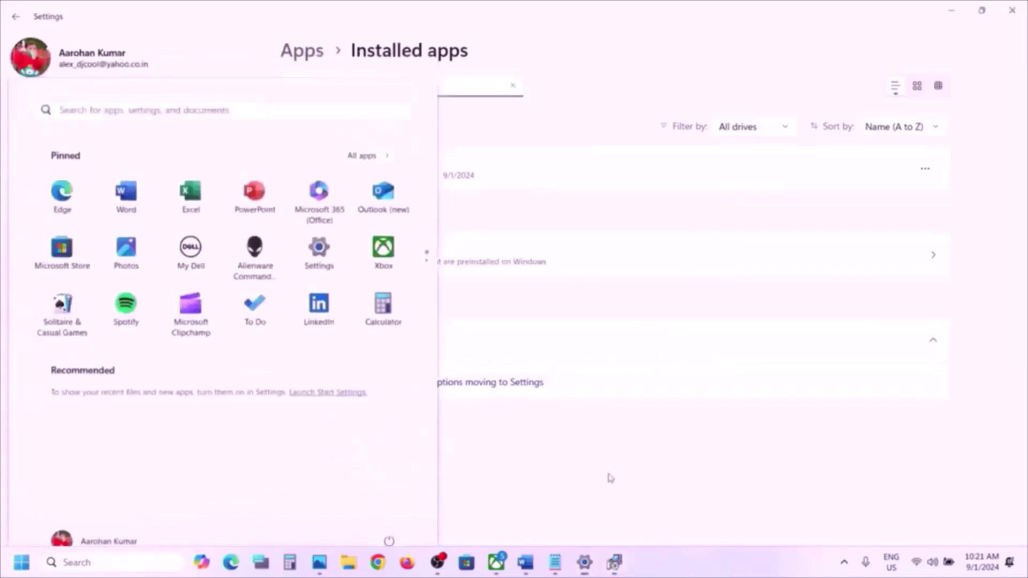
{"action": "left_click", "coordinate": [924, 171]}
{"action": "left_click", "coordinate": [666, 515]}
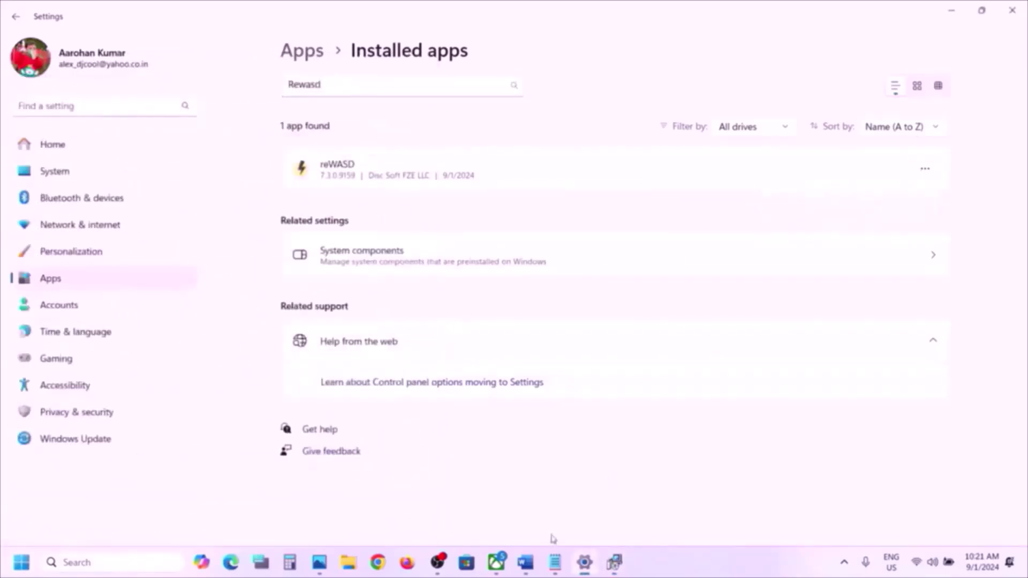
Switch to the Word document, examine the DS4 and Remap Software entries in the uninstall note, and check the hidden system tray icons.
{"action": "left_click", "coordinate": [528, 568]}
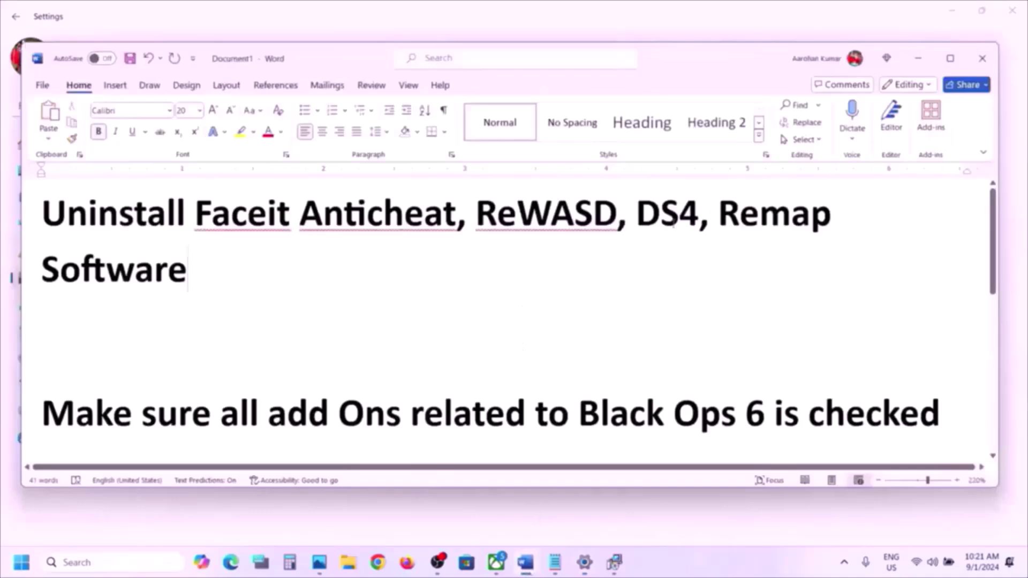
{"action": "double_click", "coordinate": [669, 216]}
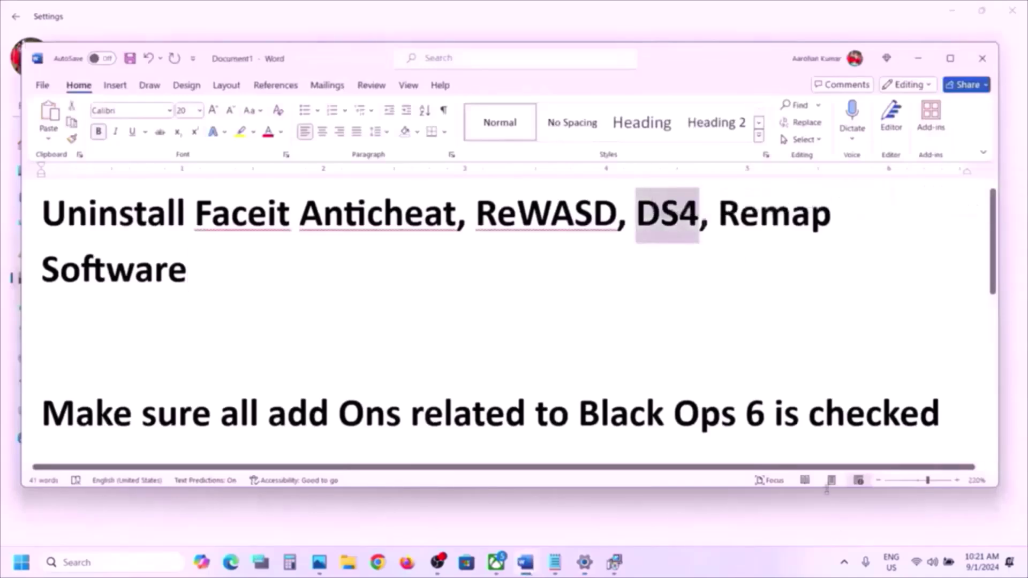
{"action": "left_click", "coordinate": [844, 565]}
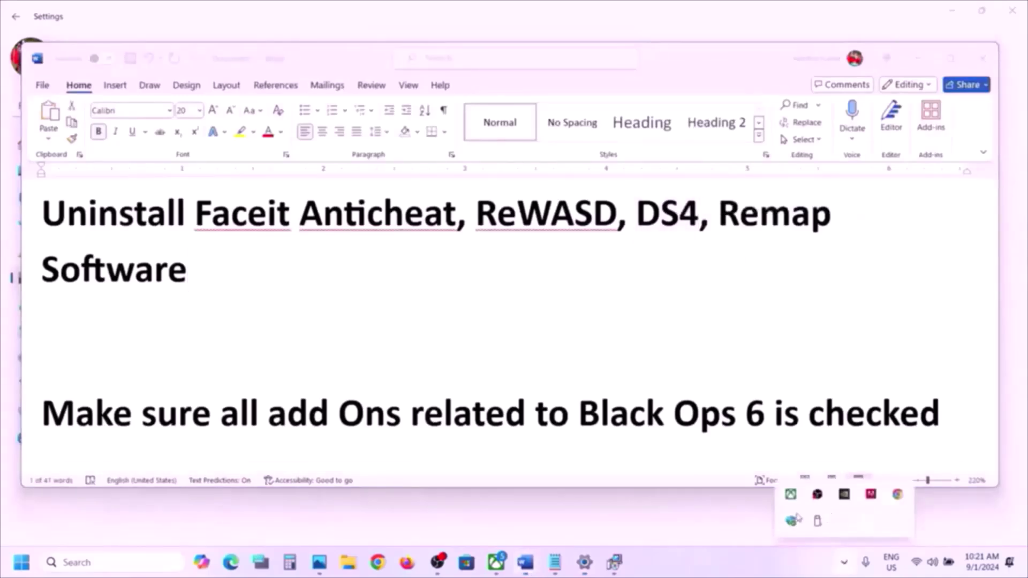
{"action": "left_click", "coordinate": [690, 565]}
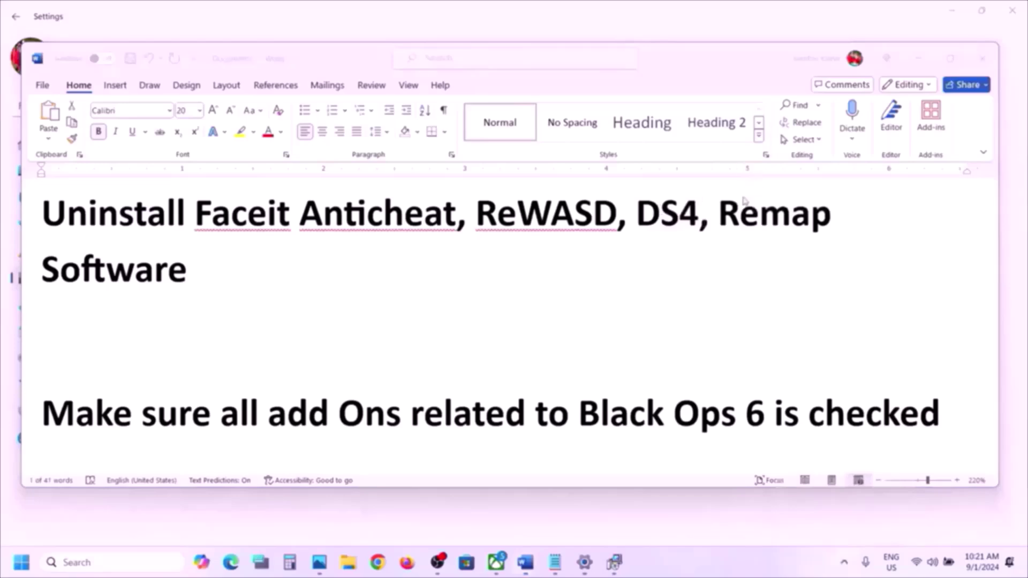
{"action": "double_click", "coordinate": [651, 229]}
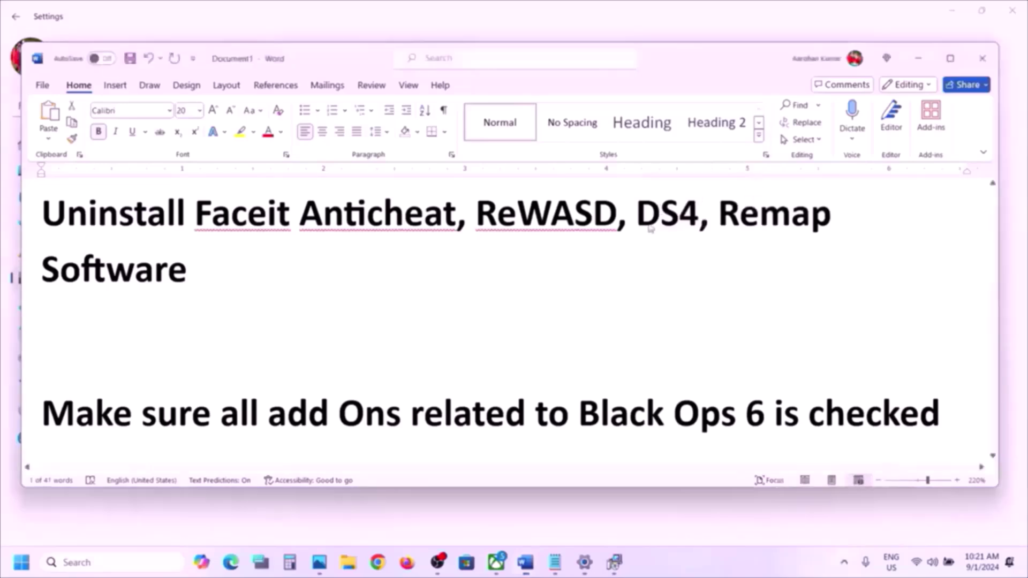
{"action": "double_click", "coordinate": [720, 217]}
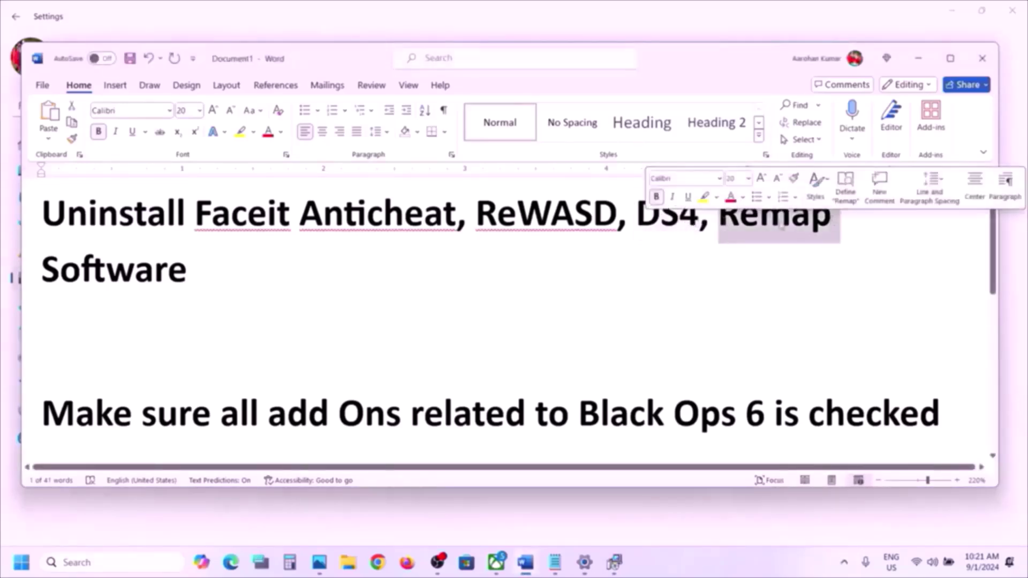
{"action": "left_click_drag", "start_coordinate": [236, 262], "coordinate": [194, 214]}
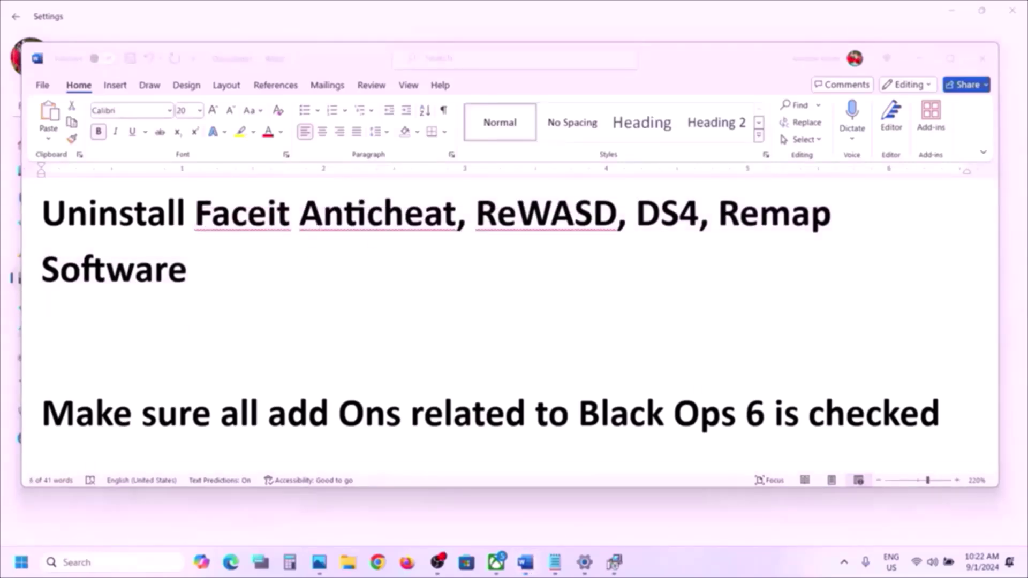
Show the restart and shutdown choices once more and return to the Word document without restarting.
{"action": "left_click", "coordinate": [22, 562]}
{"action": "left_click", "coordinate": [388, 515]}
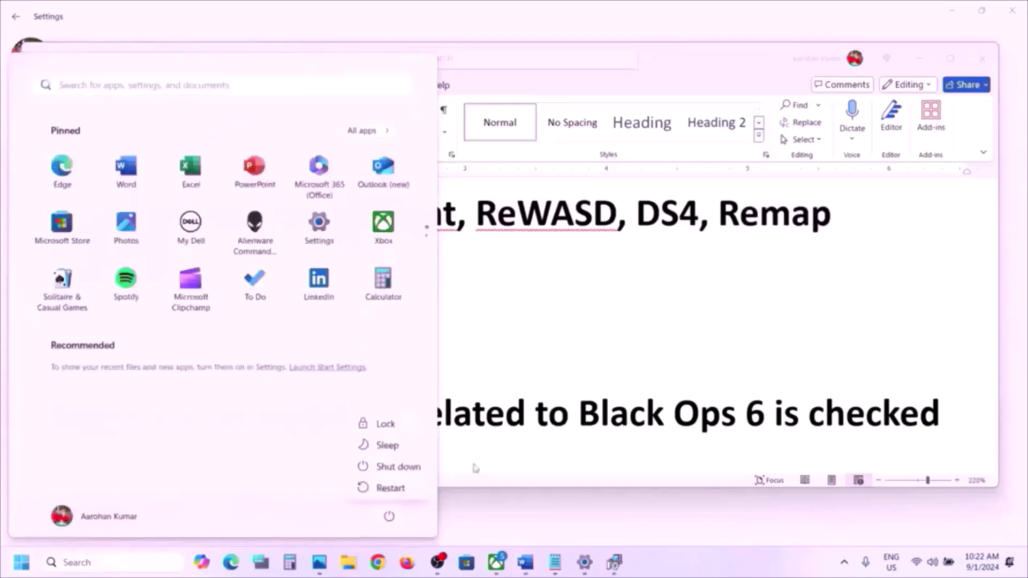
{"action": "left_click", "coordinate": [577, 387]}
Find and highlight the note in the document about all Black Ops 6 add-ons being checked.
{"action": "scroll", "coordinate": [317, 394], "scroll_direction": "down", "scroll_amount": 3}
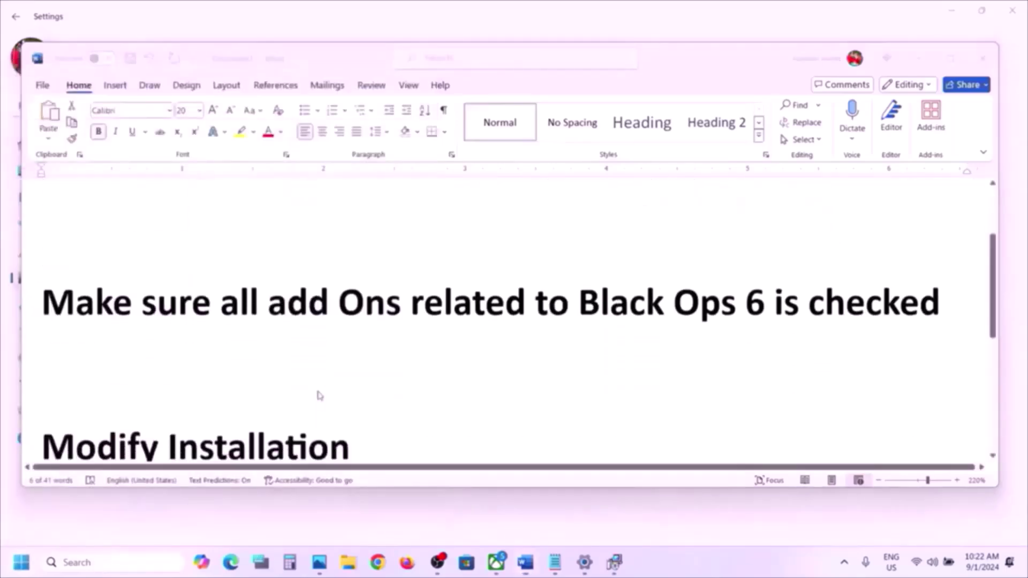
{"action": "scroll", "coordinate": [317, 395], "scroll_direction": "up", "scroll_amount": 1}
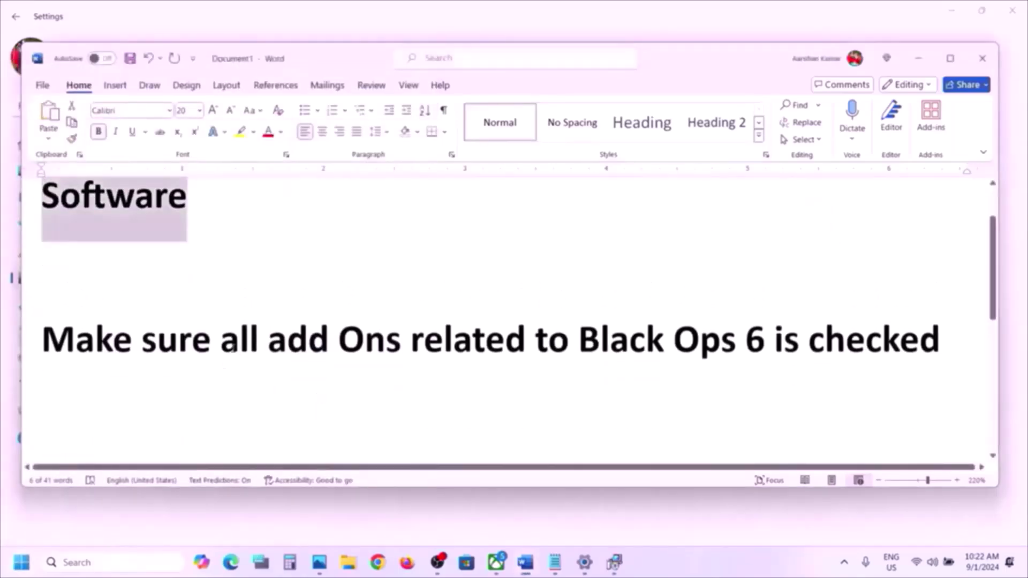
{"action": "left_click_drag", "start_coordinate": [232, 348], "coordinate": [847, 344]}
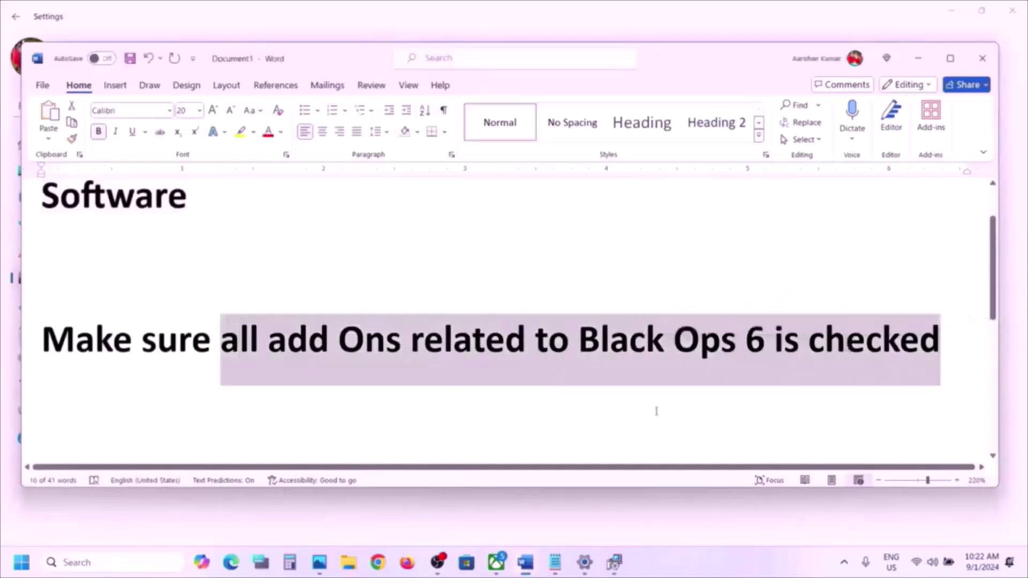
Switch to the Xbox app and open the add-ons in the management dialog for Call of Duty.
{"action": "left_click", "coordinate": [496, 562]}
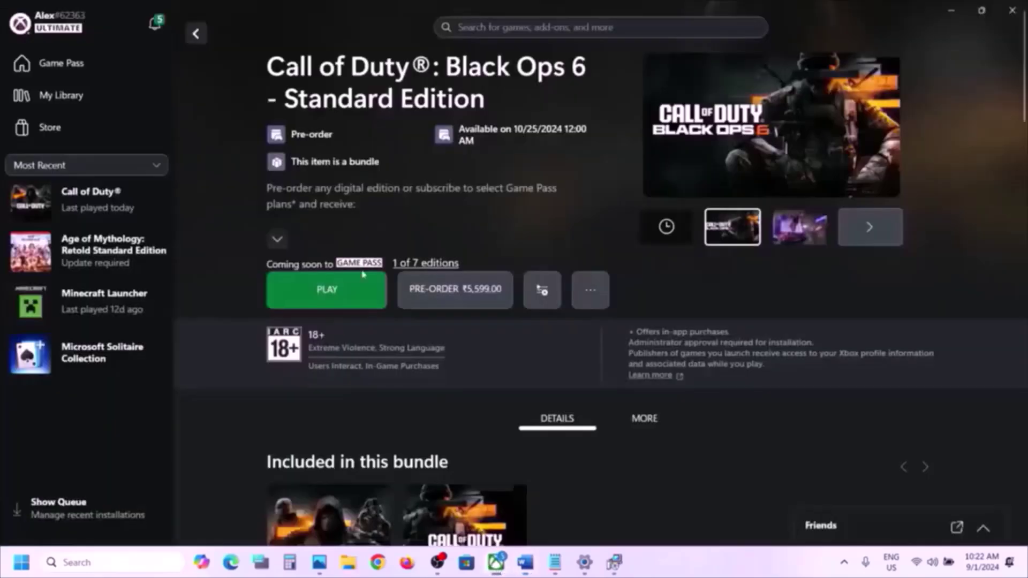
{"action": "right_click", "coordinate": [82, 208]}
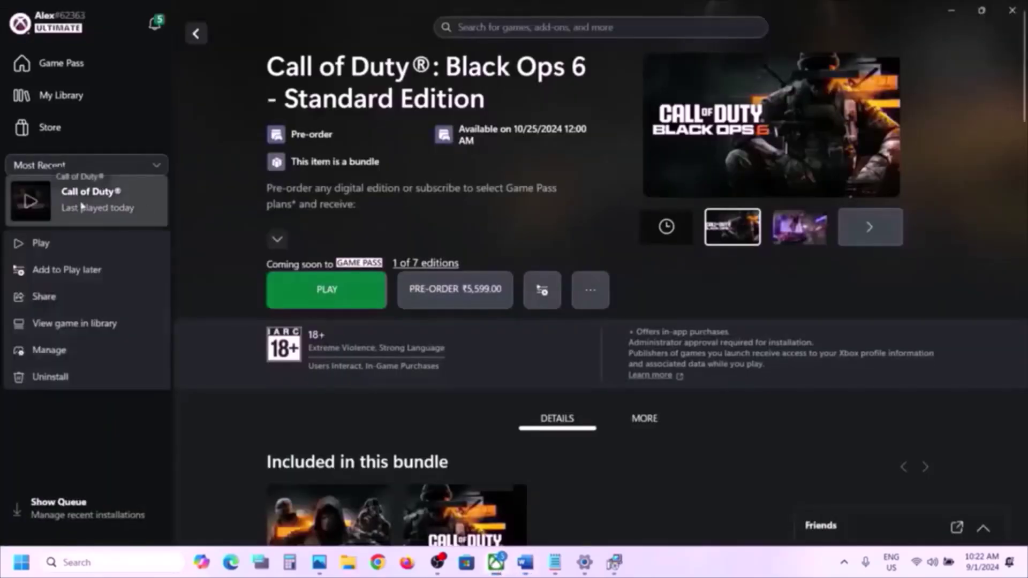
{"action": "left_click", "coordinate": [74, 349]}
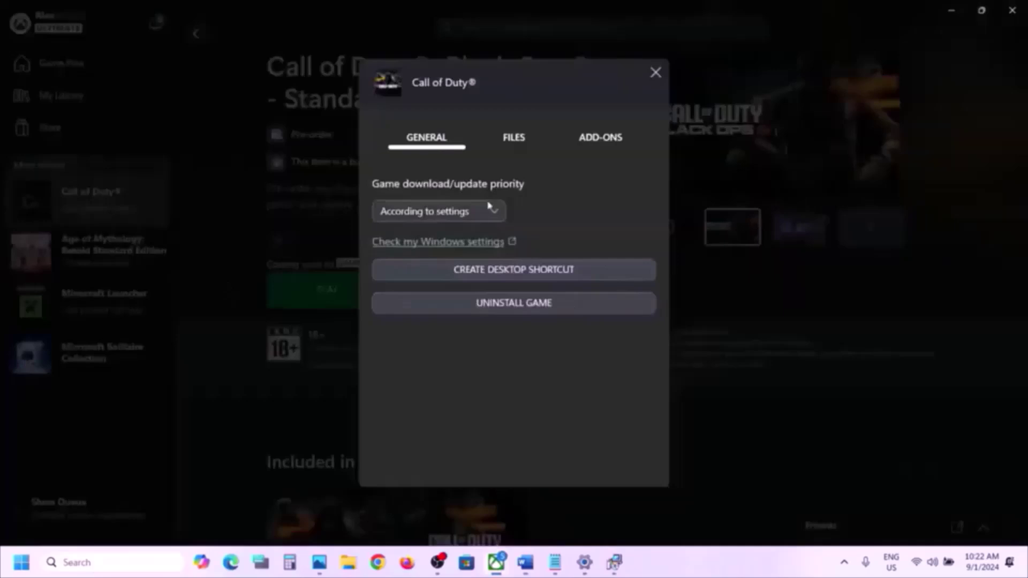
{"action": "left_click", "coordinate": [600, 141]}
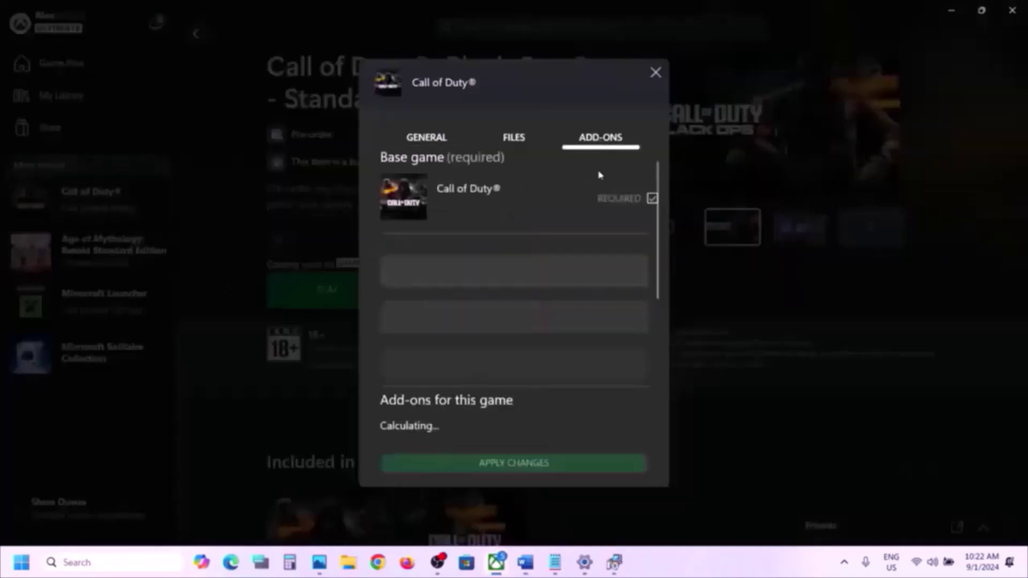
Check which Black Ops 6 features and content packs are ticked in the add-ons list, and close the dialog without applying changes.
{"action": "scroll", "coordinate": [578, 299], "scroll_direction": "down", "scroll_amount": 2}
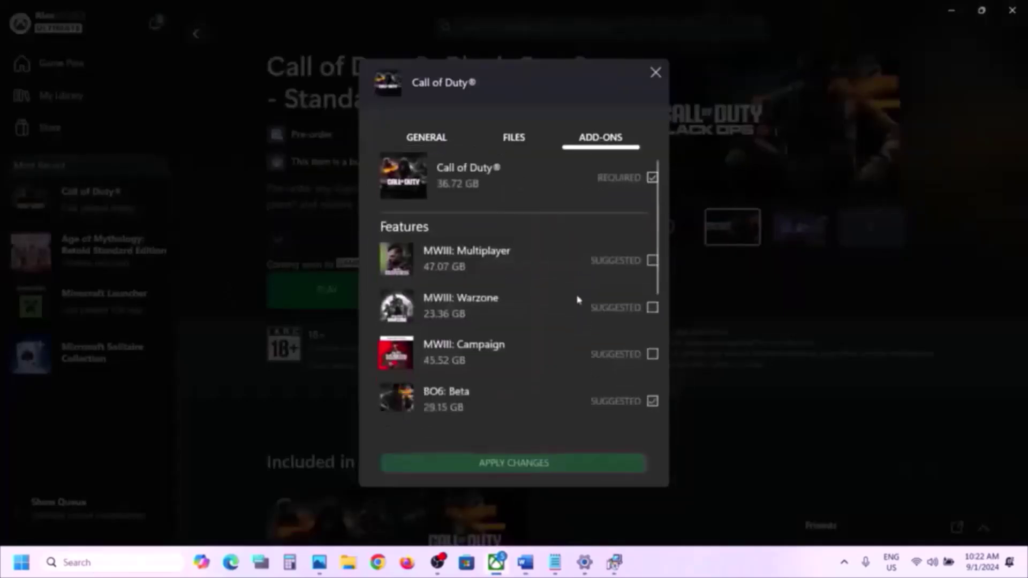
{"action": "scroll", "coordinate": [599, 338], "scroll_direction": "down", "scroll_amount": 3}
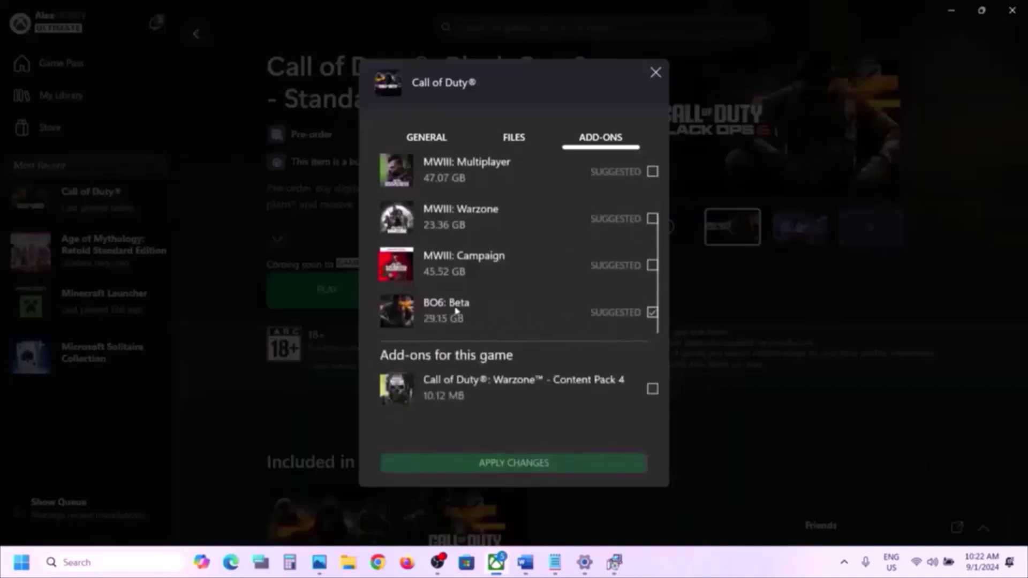
{"action": "scroll", "coordinate": [456, 311], "scroll_direction": "down", "scroll_amount": 6}
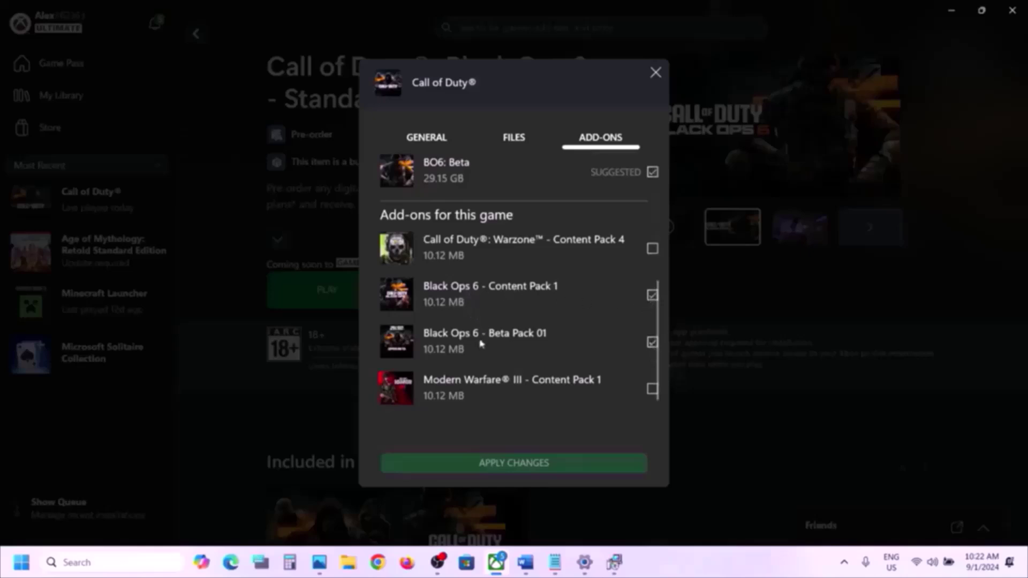
{"action": "scroll", "coordinate": [481, 296], "scroll_direction": "up", "scroll_amount": 3}
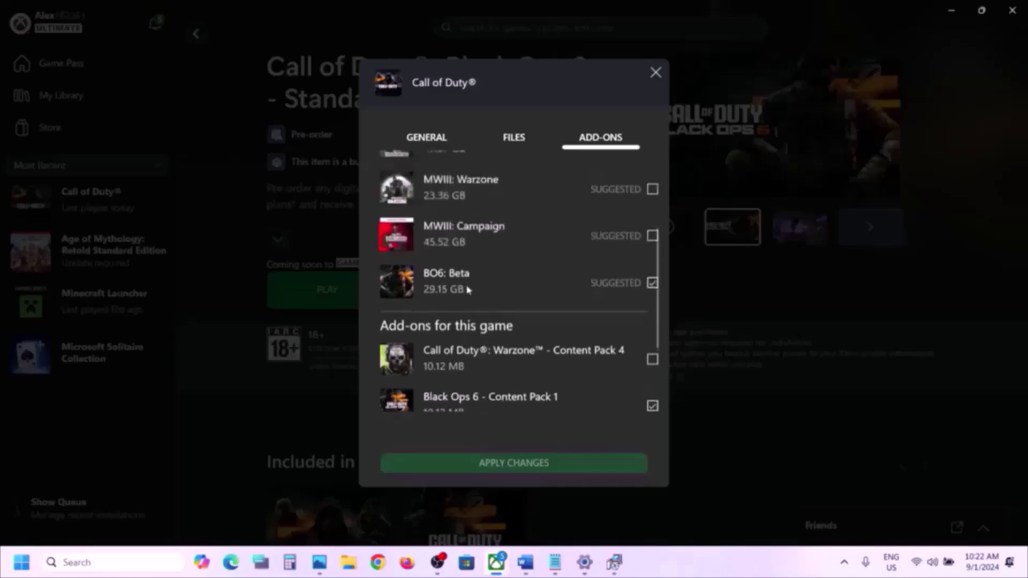
{"action": "scroll", "coordinate": [562, 294], "scroll_direction": "up", "scroll_amount": 3}
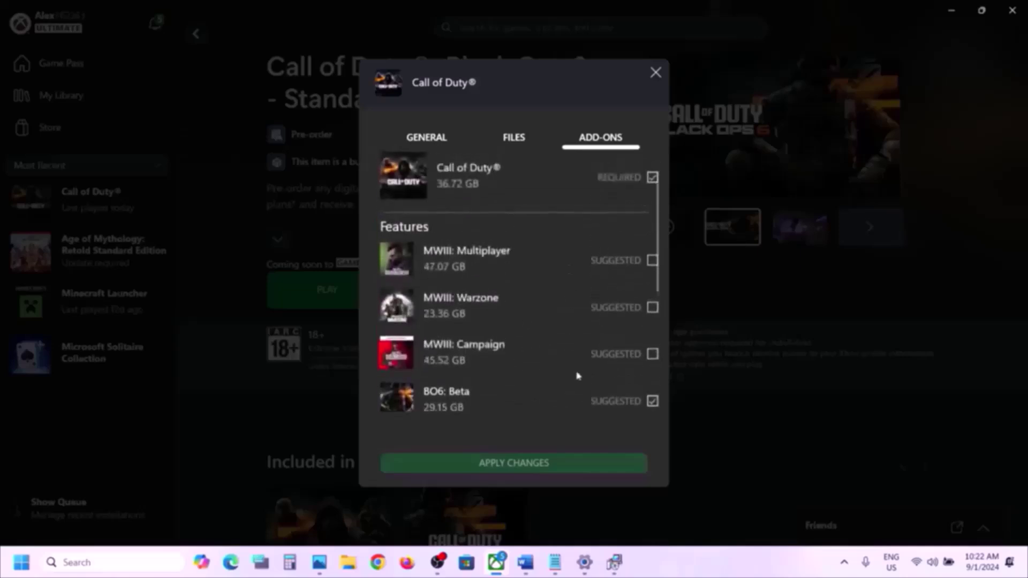
{"action": "scroll", "coordinate": [579, 348], "scroll_direction": "down", "scroll_amount": 6}
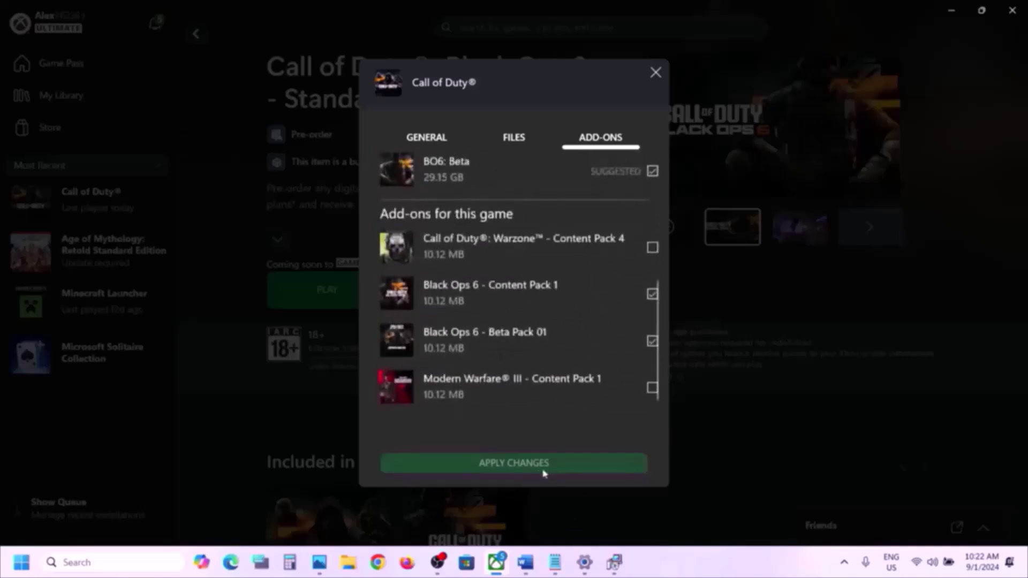
{"action": "left_click", "coordinate": [656, 73]}
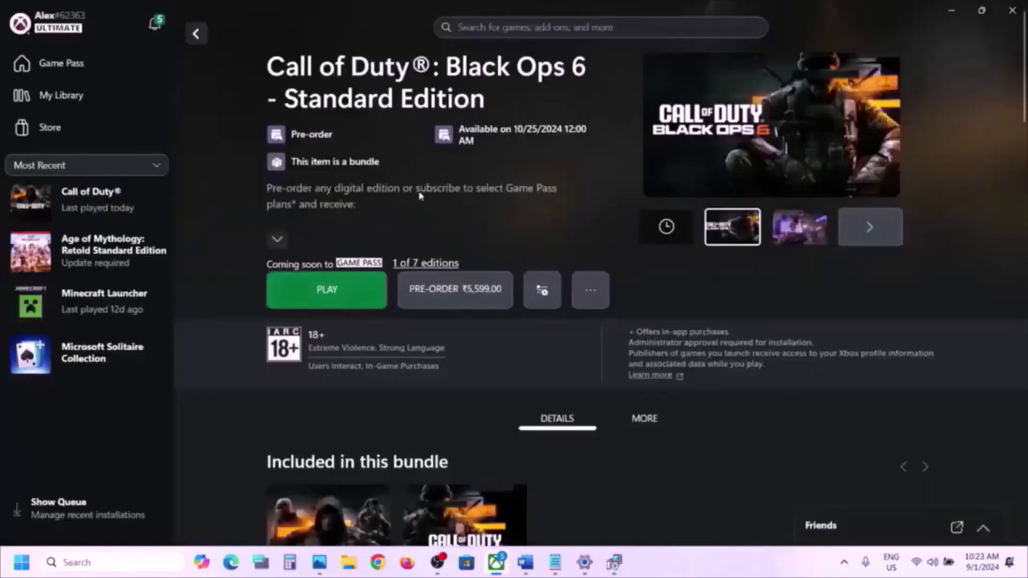
Switch to the Word document and highlight the "Modify Installation" heading.
{"action": "left_click", "coordinate": [525, 562]}
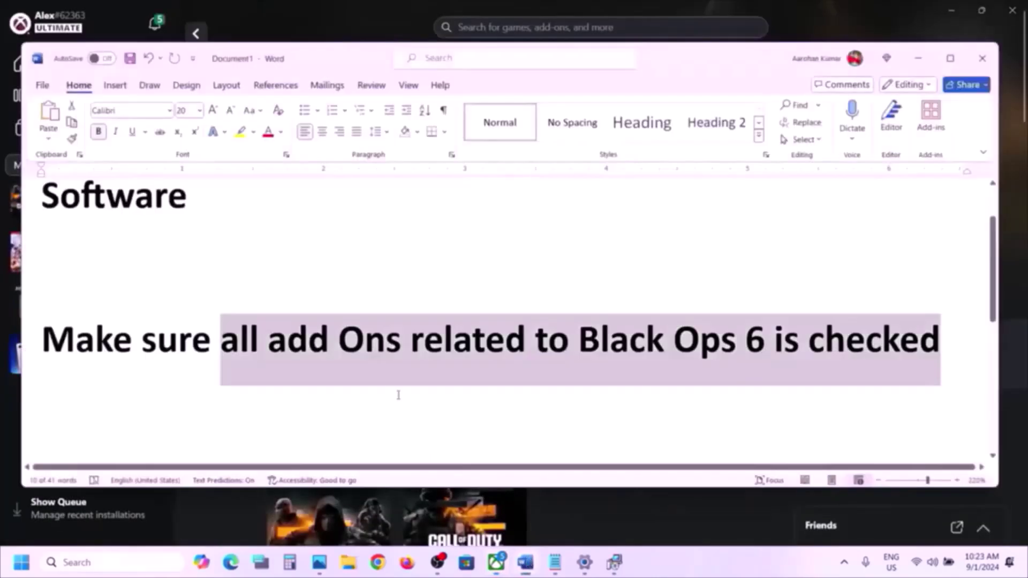
{"action": "scroll", "coordinate": [398, 395], "scroll_direction": "down", "scroll_amount": 3}
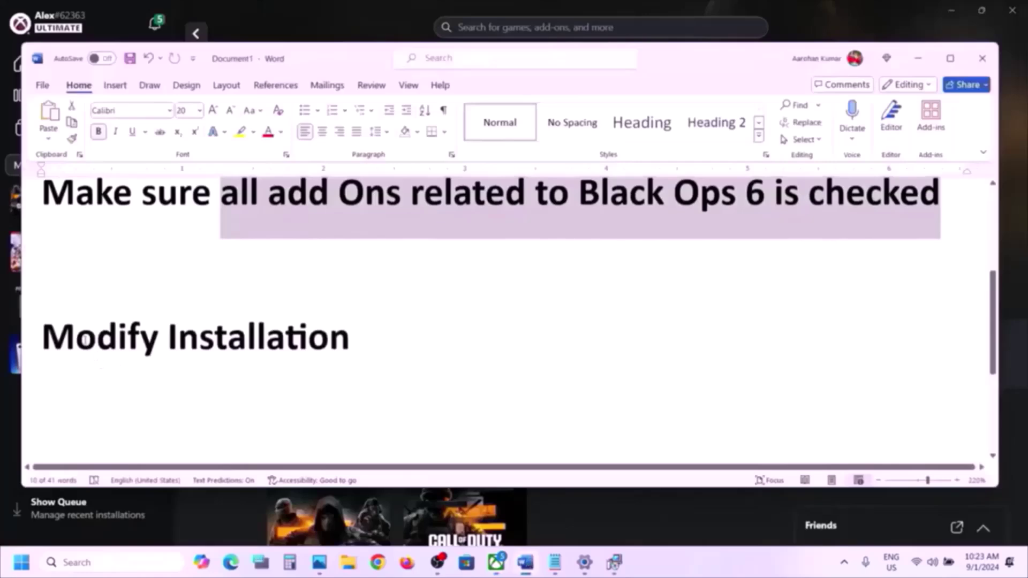
{"action": "left_click_drag", "start_coordinate": [85, 340], "coordinate": [360, 341]}
Return to the Xbox app and open the management dialog for Call of Duty.
{"action": "left_click", "coordinate": [370, 21]}
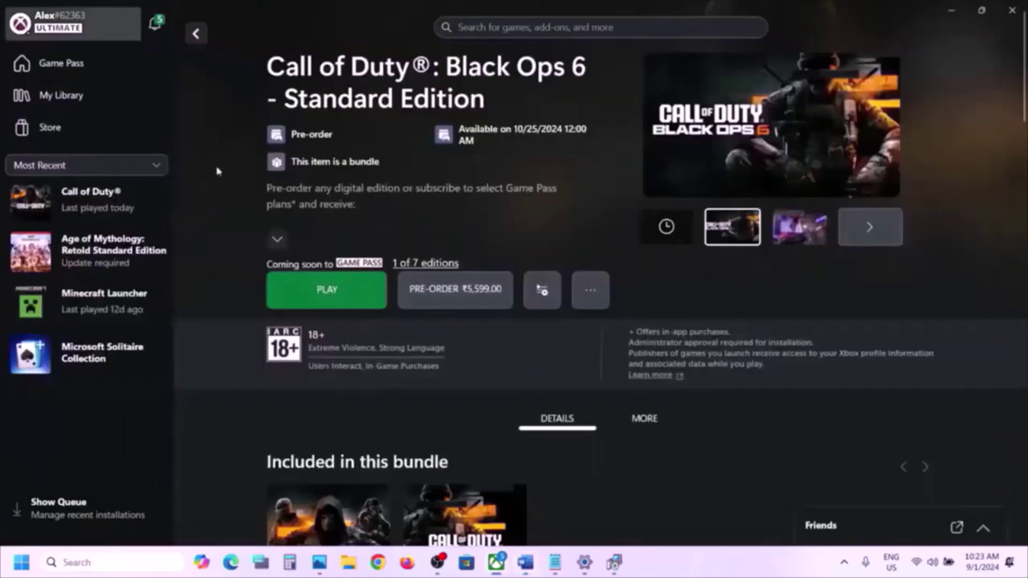
{"action": "right_click", "coordinate": [118, 208]}
{"action": "left_click", "coordinate": [60, 356]}
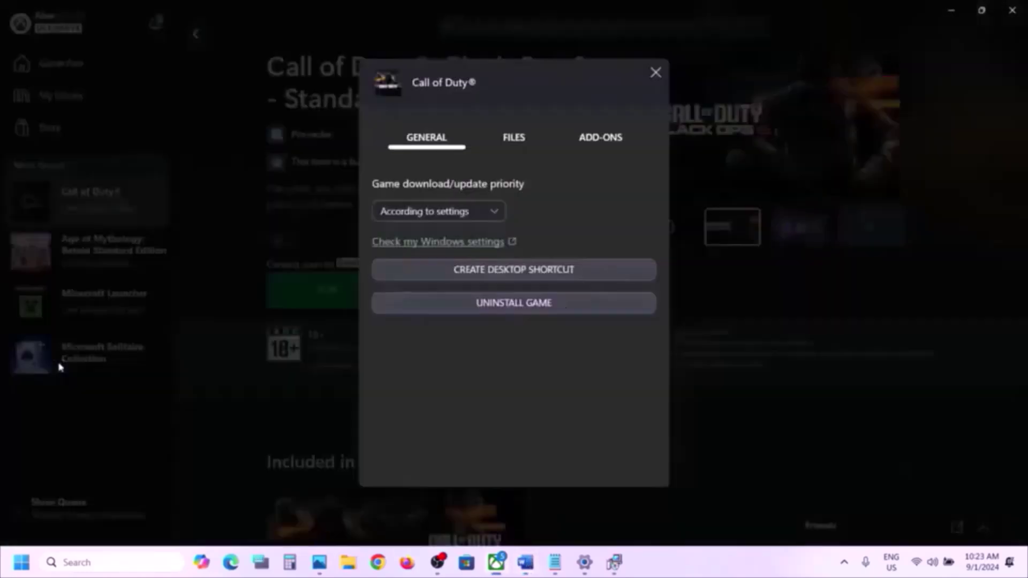
Review the Call of Duty add-ons to see which features and content packs are ticked, and close the dialog without applying changes.
{"action": "left_click", "coordinate": [591, 147]}
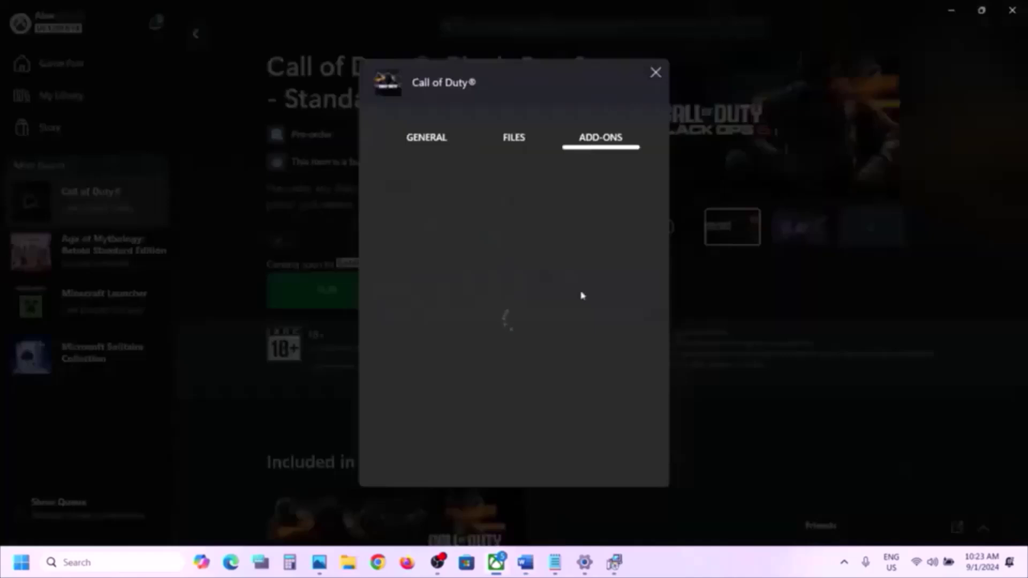
{"action": "scroll", "coordinate": [565, 296], "scroll_direction": "down", "scroll_amount": 3}
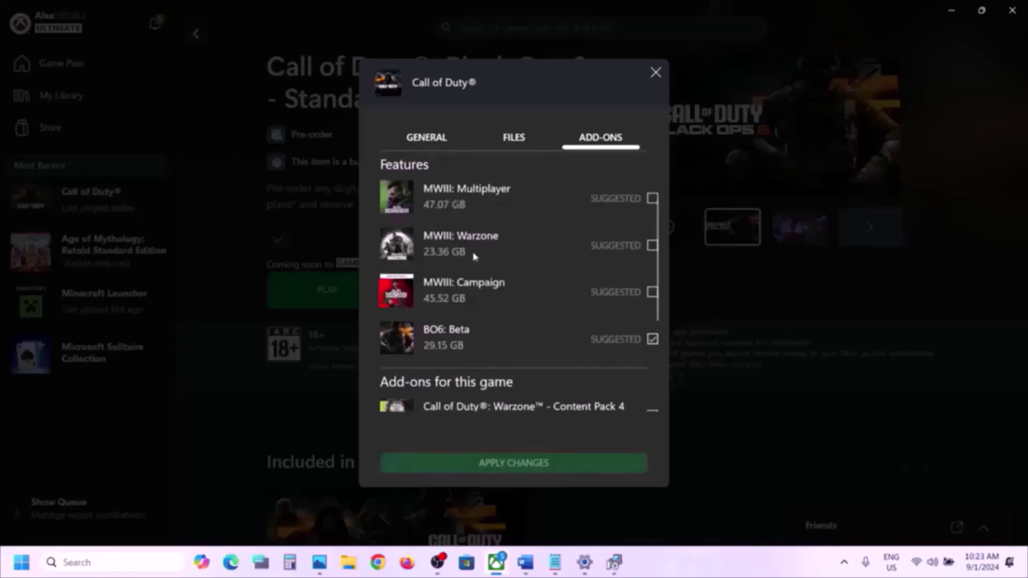
{"action": "scroll", "coordinate": [567, 297], "scroll_direction": "down", "scroll_amount": 3}
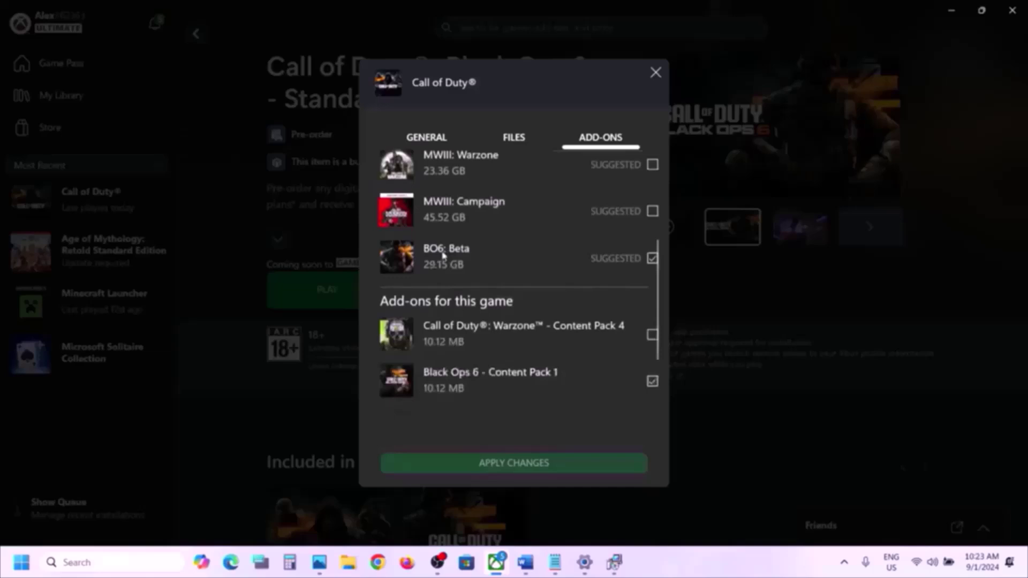
{"action": "scroll", "coordinate": [467, 283], "scroll_direction": "down", "scroll_amount": 3}
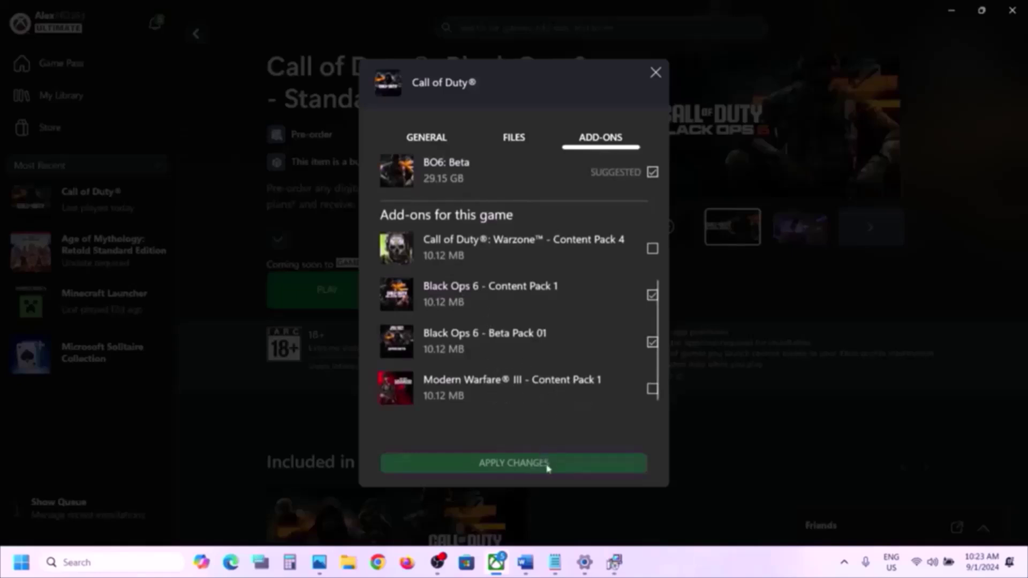
{"action": "left_click", "coordinate": [655, 72]}
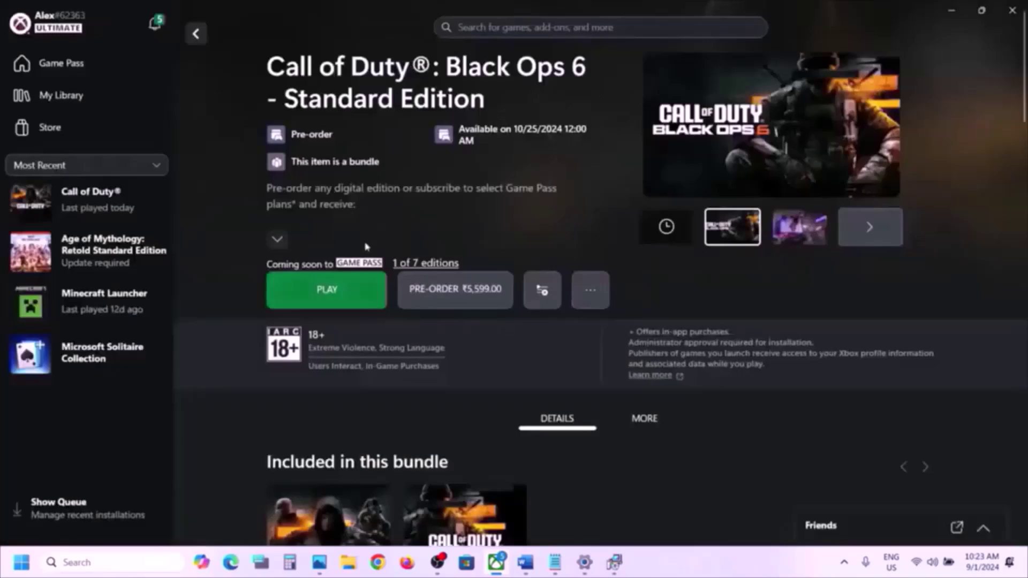
Switch to the Word document, highlight the instruction about reinstalling only the base game and adding BO6 from the HQ launcher, and minimize the document.
{"action": "left_click", "coordinate": [531, 567]}
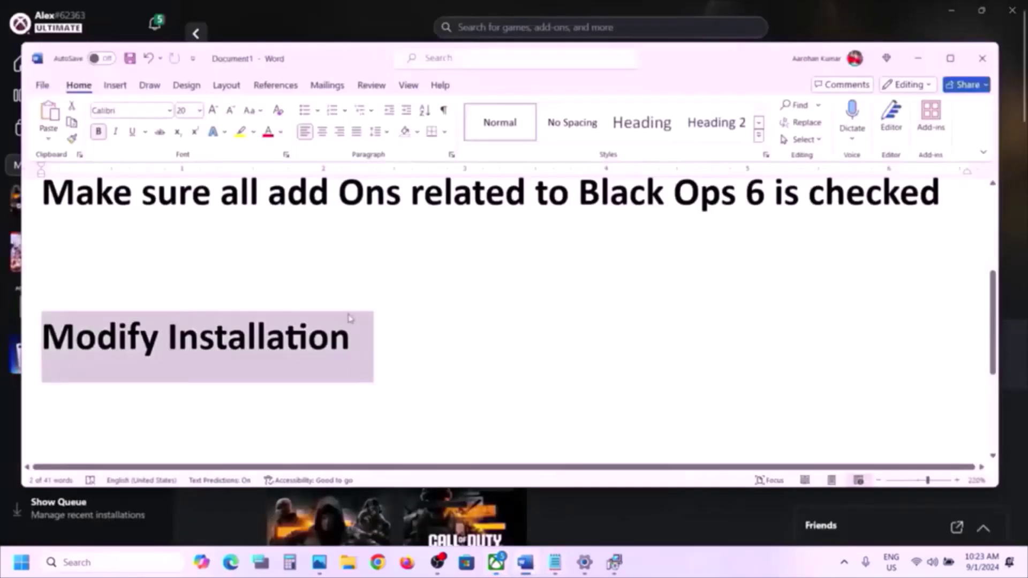
{"action": "scroll", "coordinate": [348, 314], "scroll_direction": "down", "scroll_amount": 4}
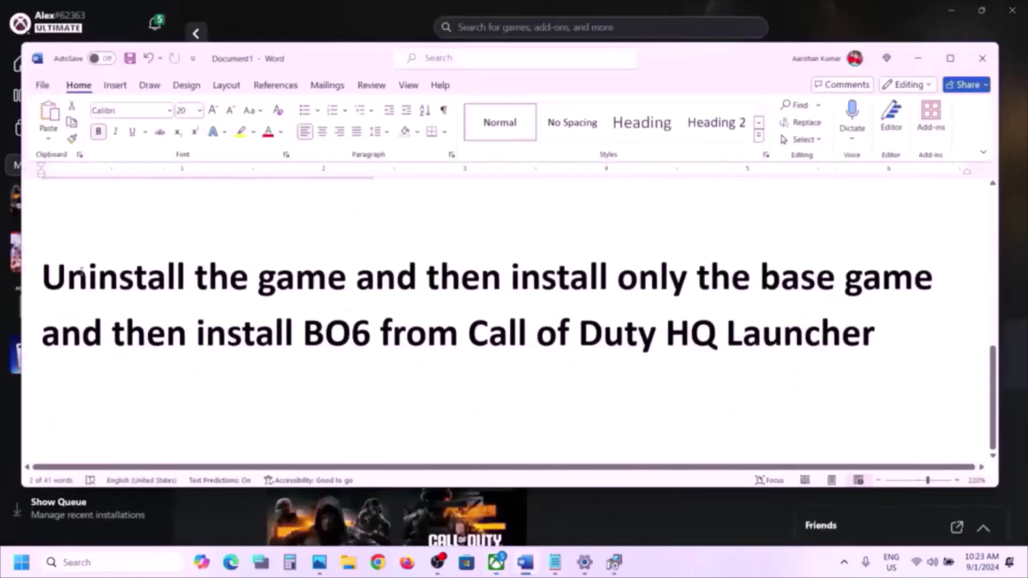
{"action": "left_click_drag", "start_coordinate": [88, 272], "coordinate": [716, 363]}
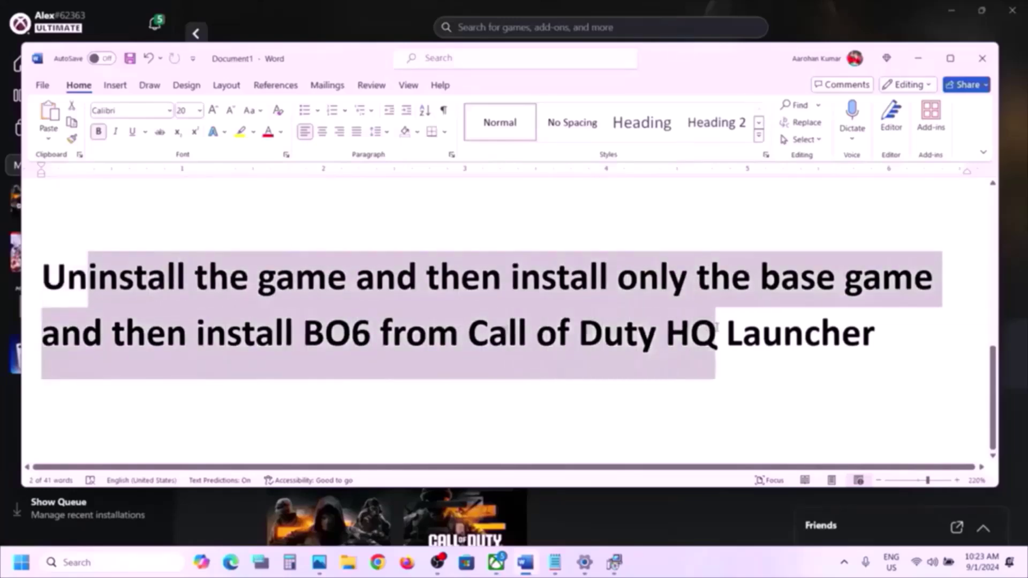
{"action": "left_click", "coordinate": [919, 63]}
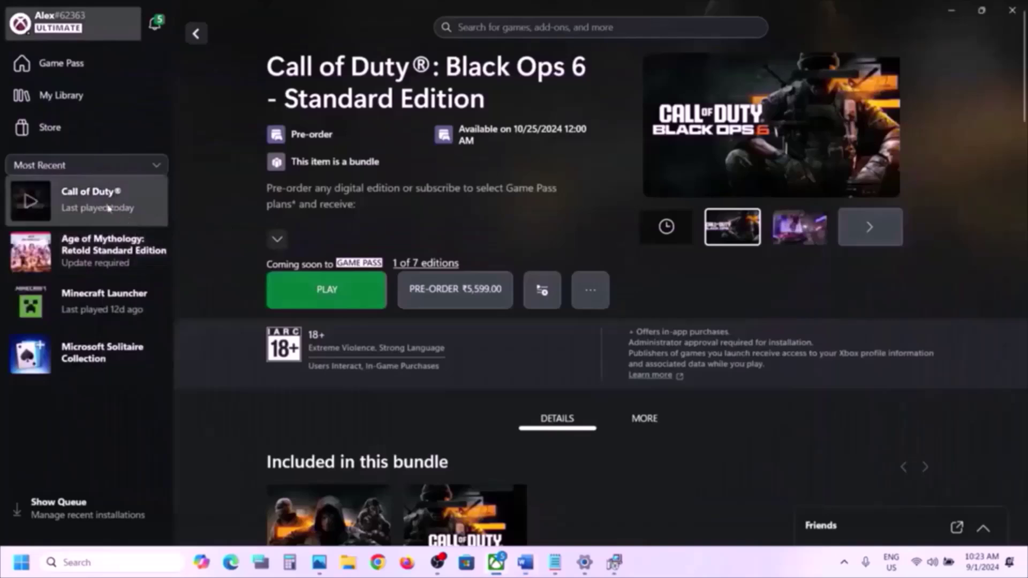
Uninstall Call of Duty from the recent games list in the Xbox app and confirm the removal.
{"action": "right_click", "coordinate": [78, 207]}
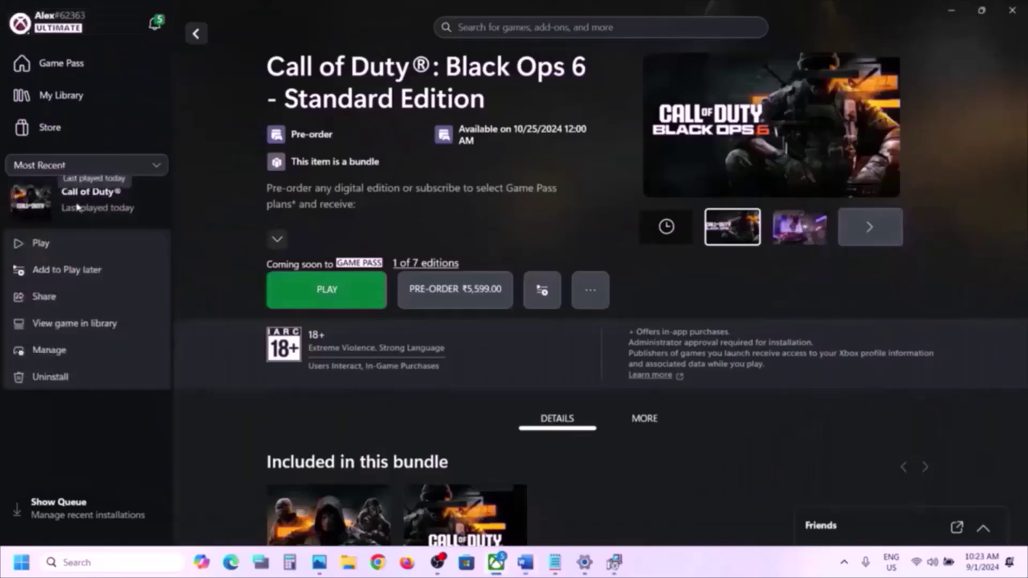
{"action": "left_click", "coordinate": [53, 377]}
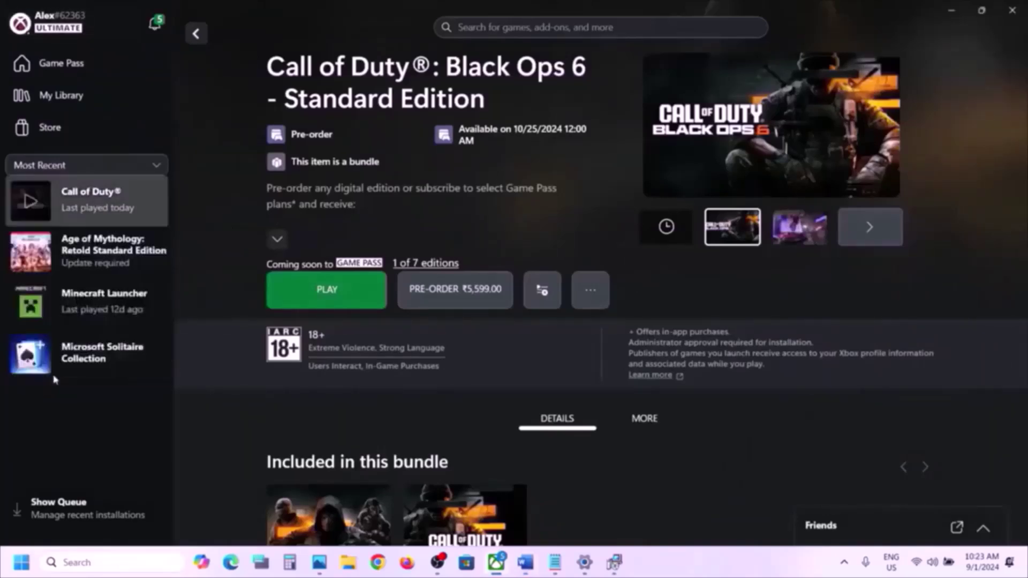
{"action": "left_click", "coordinate": [139, 280]}
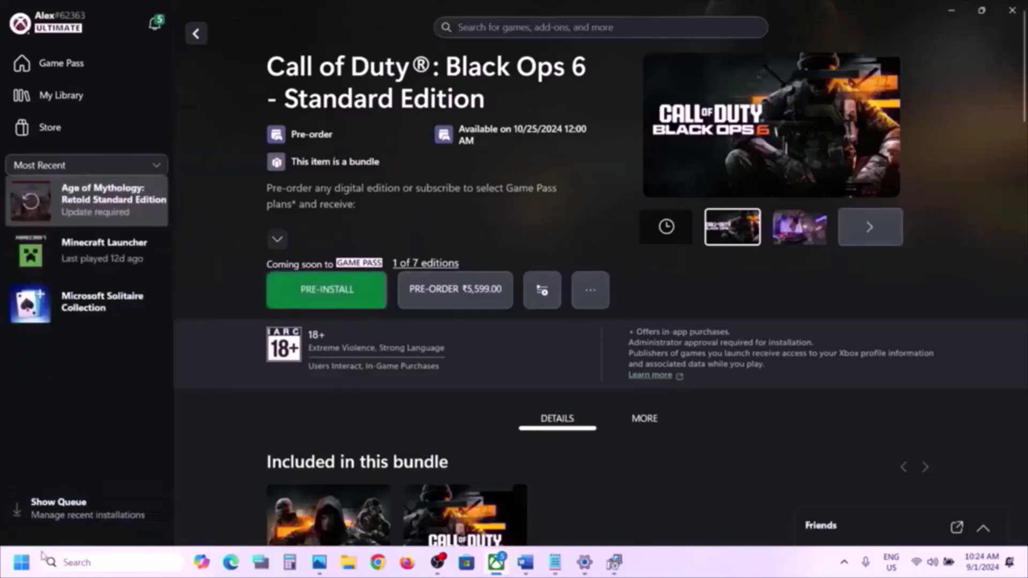
View the Windows power options for restarting the computer, and dismiss them without choosing one.
{"action": "left_click", "coordinate": [21, 562]}
{"action": "left_click", "coordinate": [389, 516]}
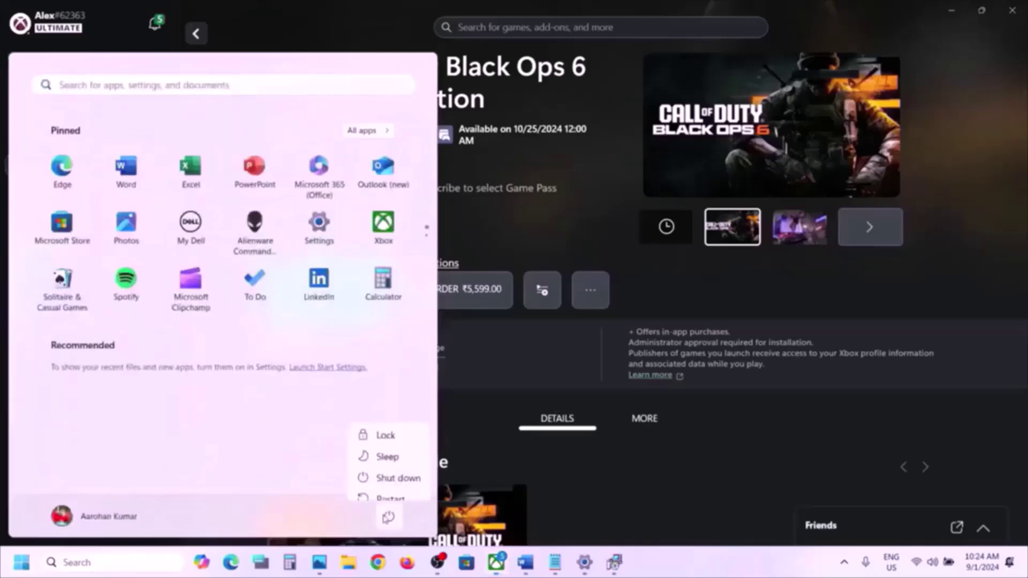
{"action": "left_click", "coordinate": [539, 211]}
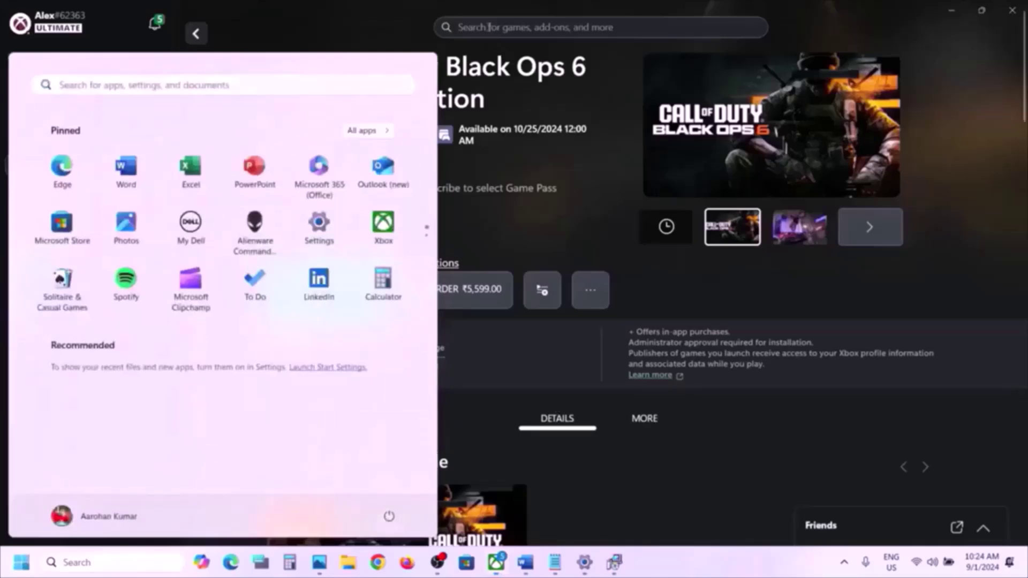
{"action": "left_click", "coordinate": [489, 27]}
Search the Xbox app for "call of duty" from the Game Pass page and open the Call of Duty game result.
{"action": "left_click", "coordinate": [71, 77]}
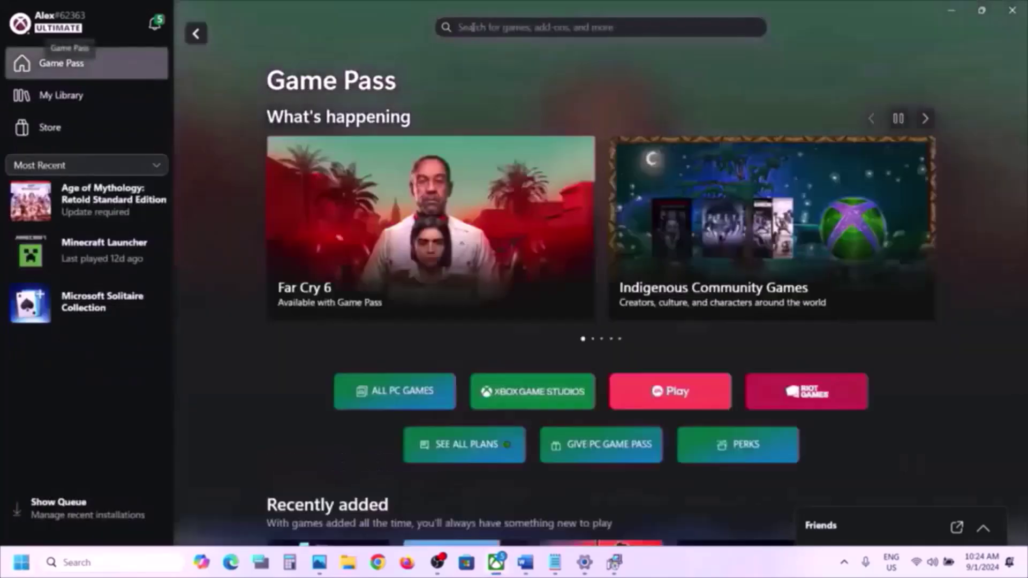
{"action": "left_click", "coordinate": [473, 27]}
{"action": "type", "text": "call o"}
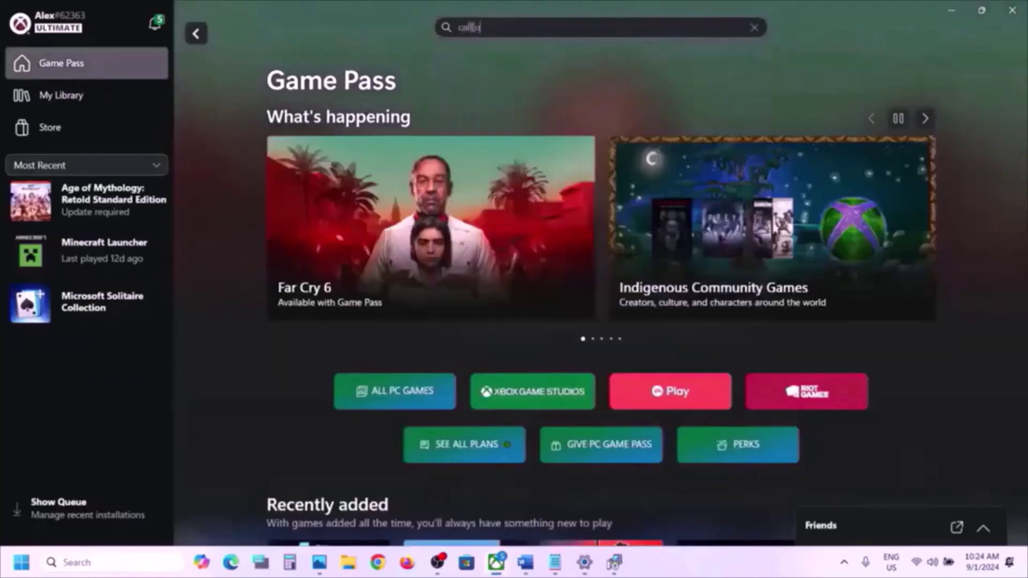
{"action": "type", "text": "f duty"}
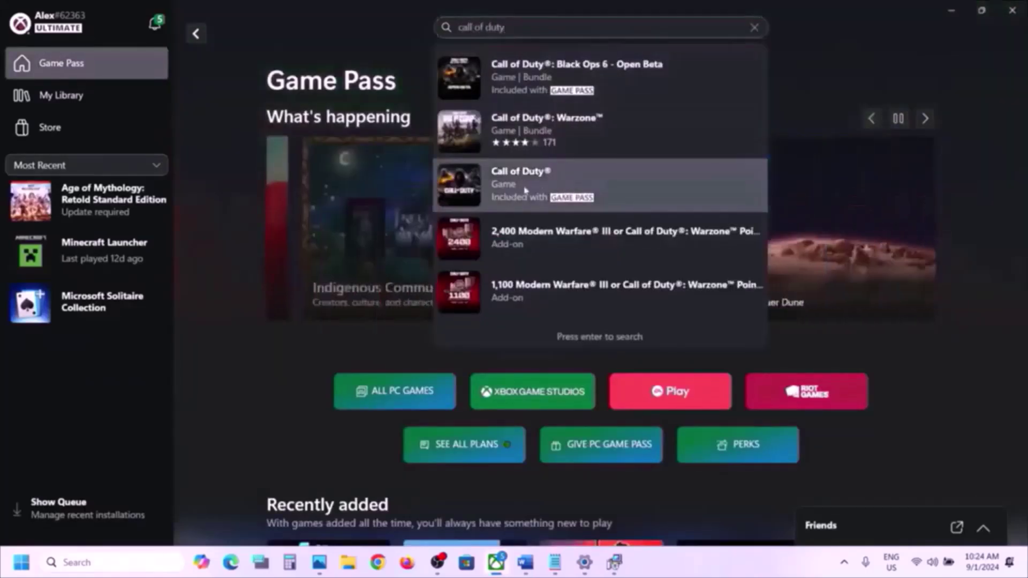
{"action": "left_click", "coordinate": [569, 193]}
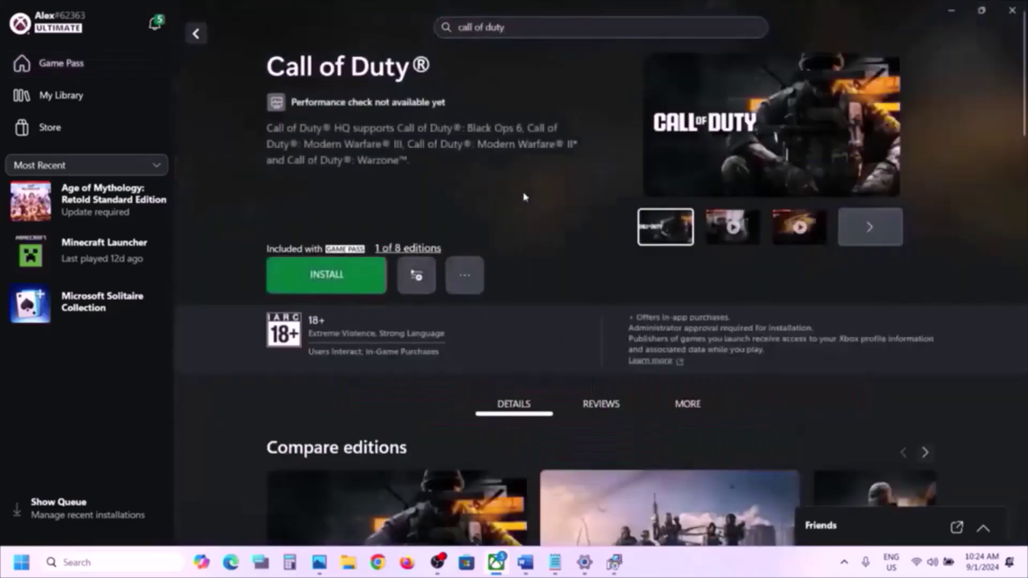
Start installing Call of Duty and deselect the MWIII: Multiplayer, MWIII: Warzone, MWIII: Campaign and BO6: Beta features.
{"action": "left_click", "coordinate": [356, 279]}
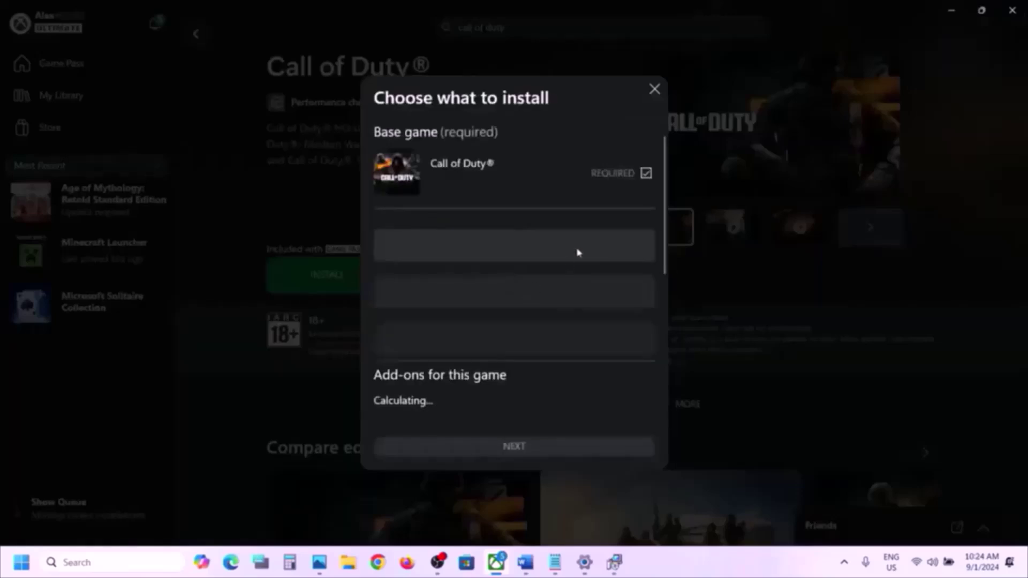
{"action": "scroll", "coordinate": [630, 234], "scroll_direction": "down", "scroll_amount": 1}
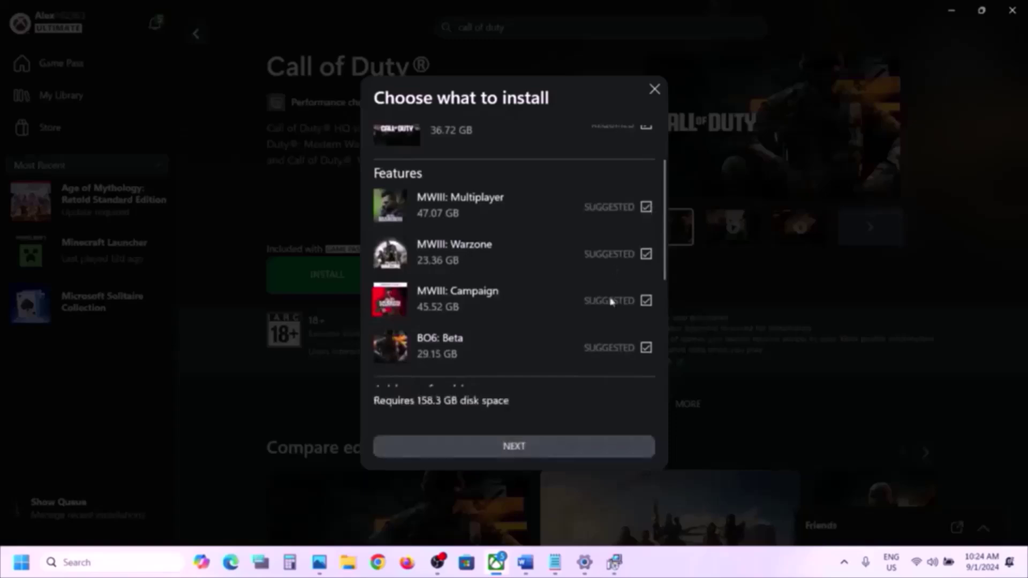
{"action": "left_click", "coordinate": [646, 209]}
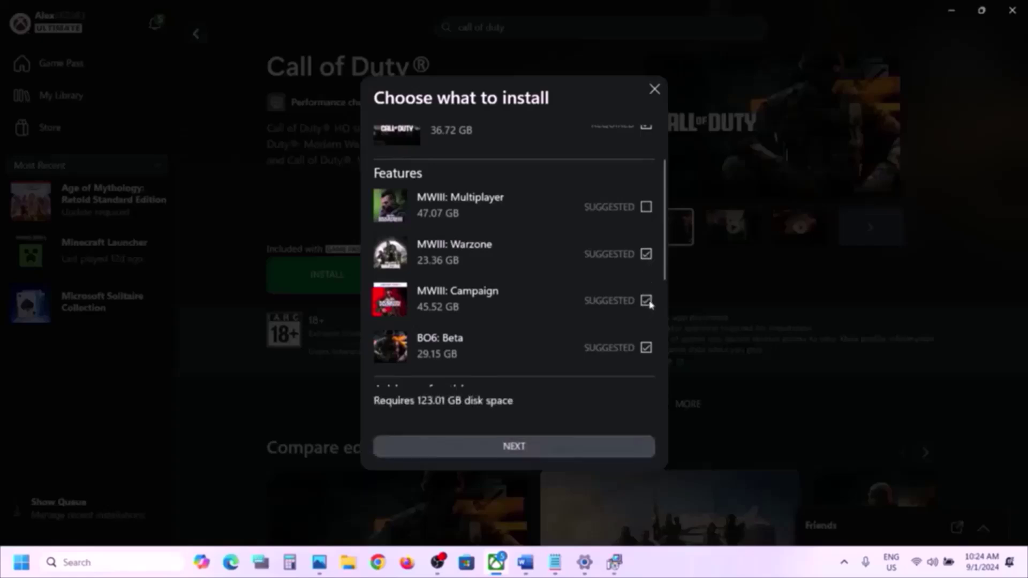
{"action": "left_click", "coordinate": [647, 301]}
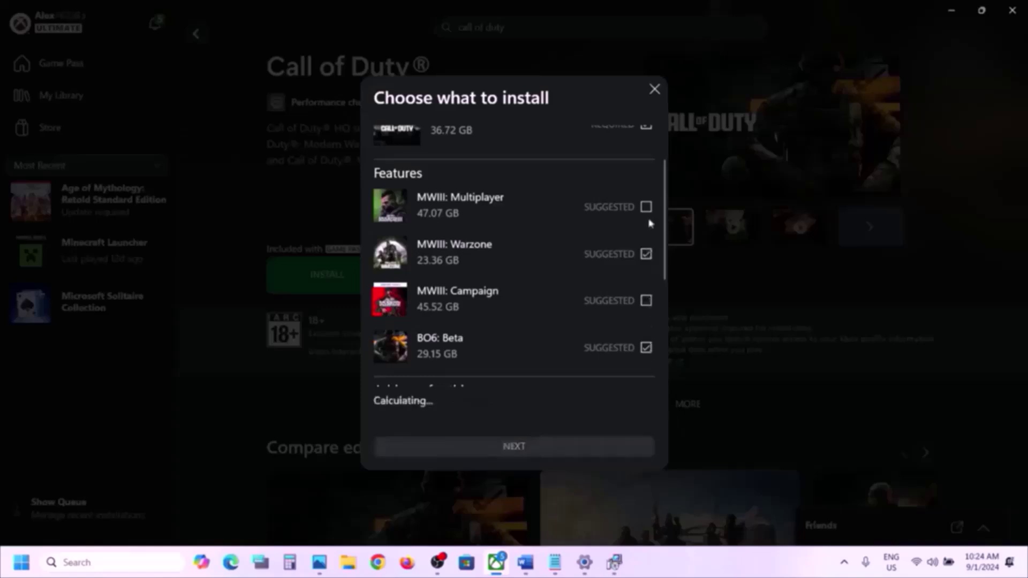
{"action": "left_click", "coordinate": [647, 255]}
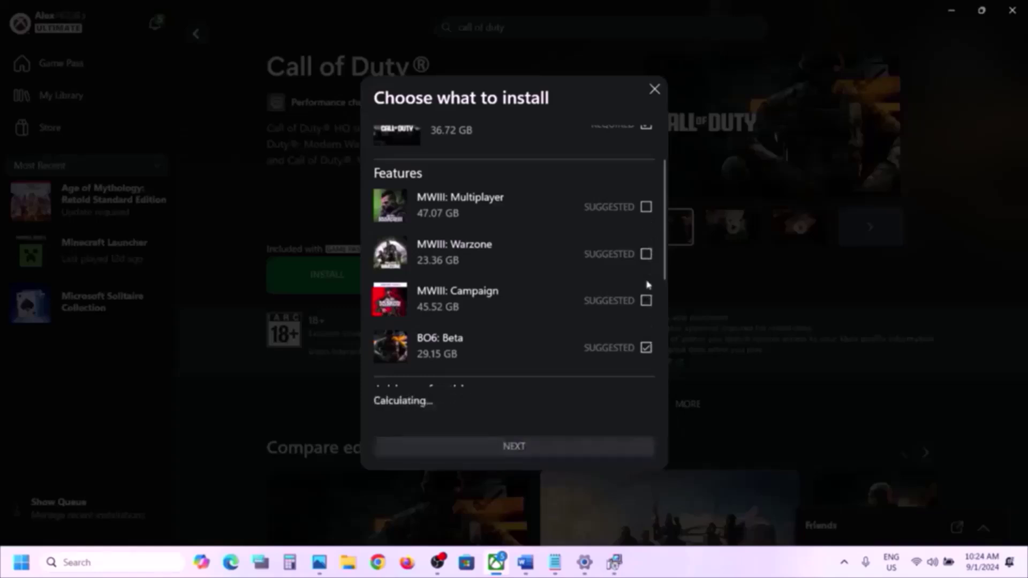
{"action": "left_click", "coordinate": [646, 348]}
Deselect the Warzone, Black Ops 6 and Modern Warfare III add-on packs so that only the required base game is selected.
{"action": "scroll", "coordinate": [607, 320], "scroll_direction": "down", "scroll_amount": 4}
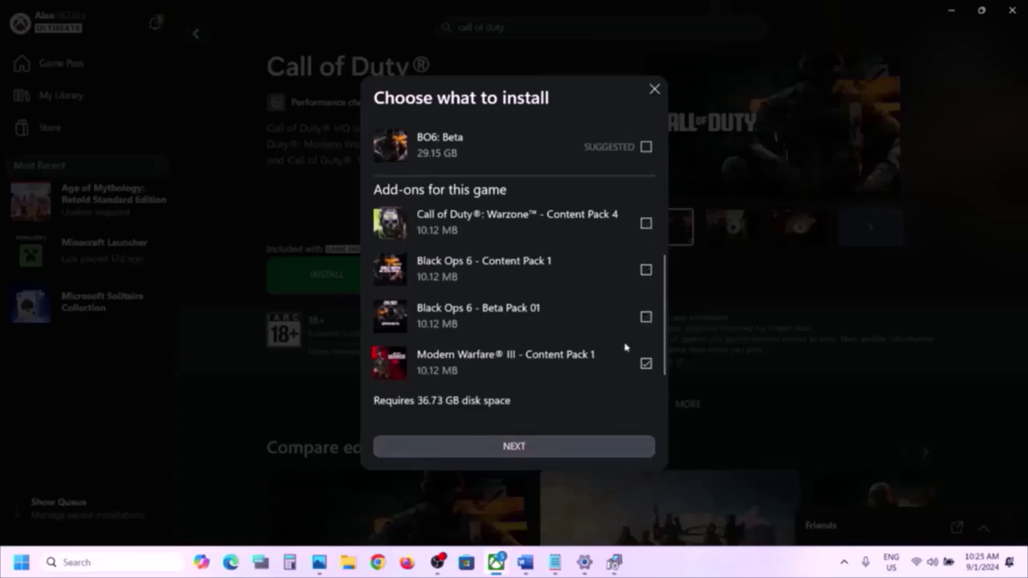
{"action": "scroll", "coordinate": [627, 348], "scroll_direction": "down", "scroll_amount": 1}
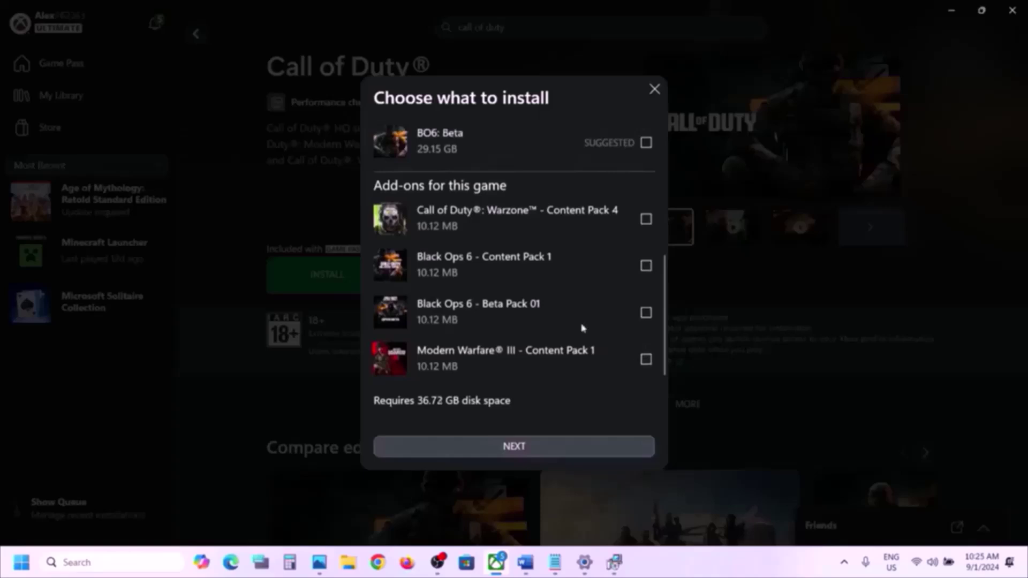
{"action": "scroll", "coordinate": [582, 327], "scroll_direction": "down", "scroll_amount": 1}
{"action": "scroll", "coordinate": [582, 327], "scroll_direction": "up", "scroll_amount": 1}
{"action": "scroll", "coordinate": [583, 327], "scroll_direction": "down", "scroll_amount": 1}
{"action": "scroll", "coordinate": [582, 327], "scroll_direction": "up", "scroll_amount": 5}
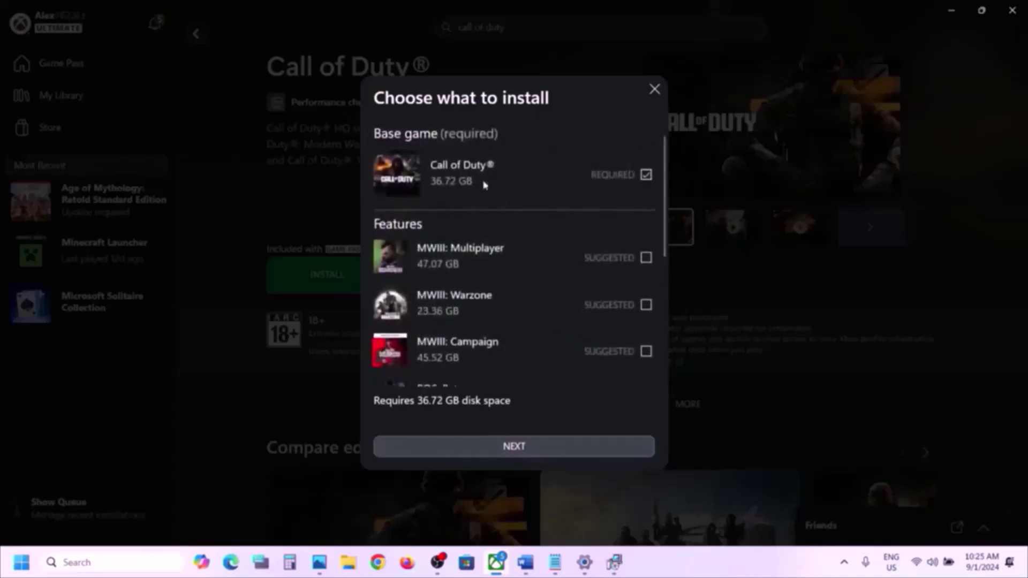
Choose C:\XboxGames as the install location and install the Call of Duty base game without a desktop shortcut.
{"action": "left_click", "coordinate": [523, 449]}
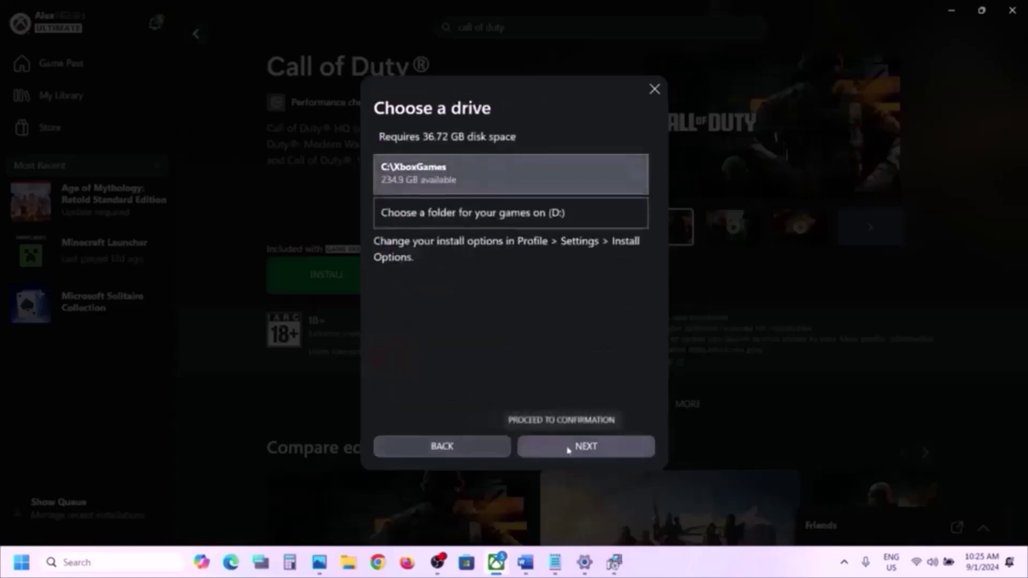
{"action": "left_click", "coordinate": [572, 449]}
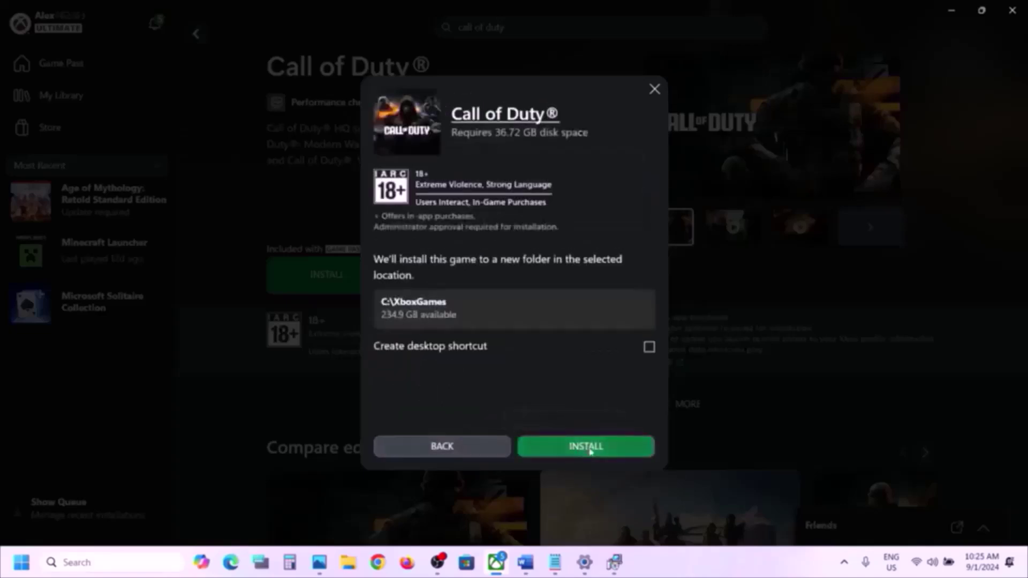
{"action": "left_click", "coordinate": [589, 448]}
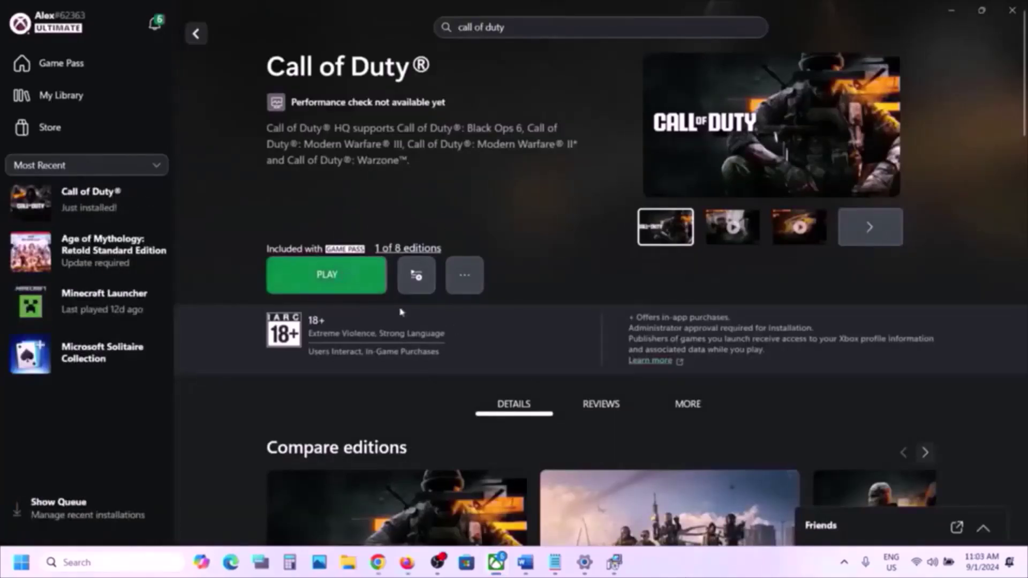
Launch Call of Duty HQ, choose to install Black Ops 6 from the What's Hot row and proceed to managing its files.
{"action": "left_click", "coordinate": [326, 274]}
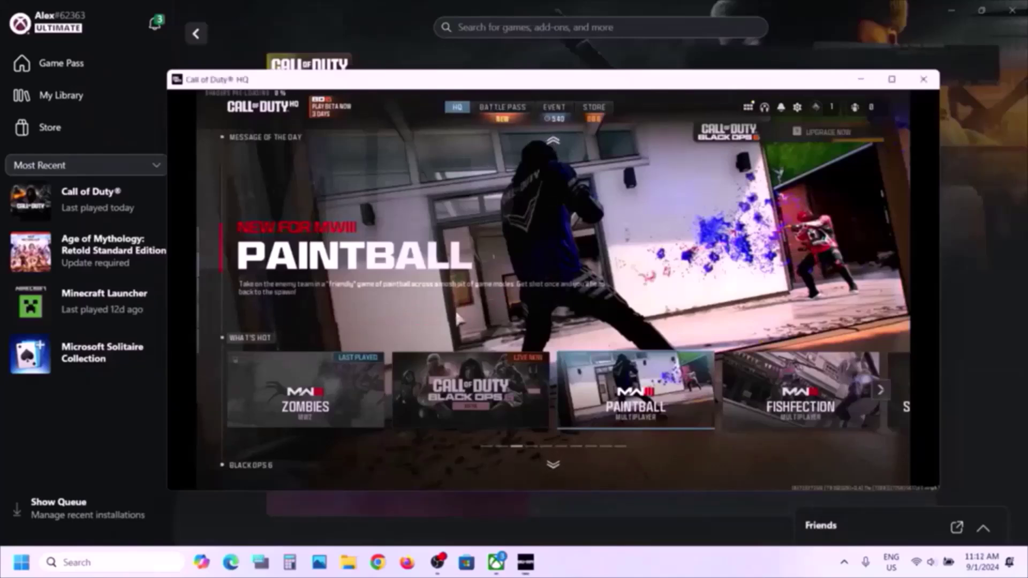
{"action": "mouse_move", "coordinate": [481, 427]}
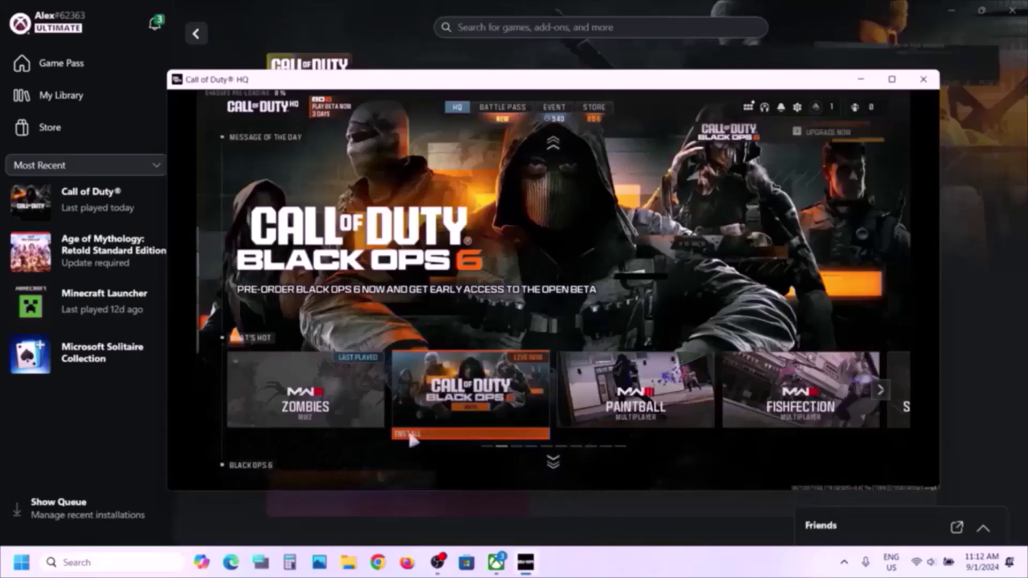
{"action": "left_click", "coordinate": [454, 432]}
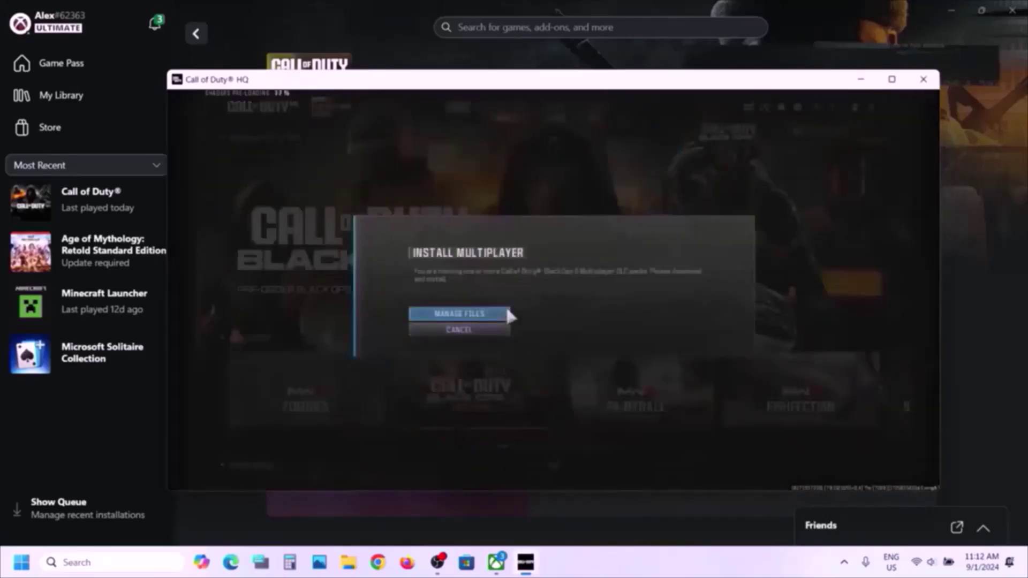
{"action": "left_click", "coordinate": [456, 315]}
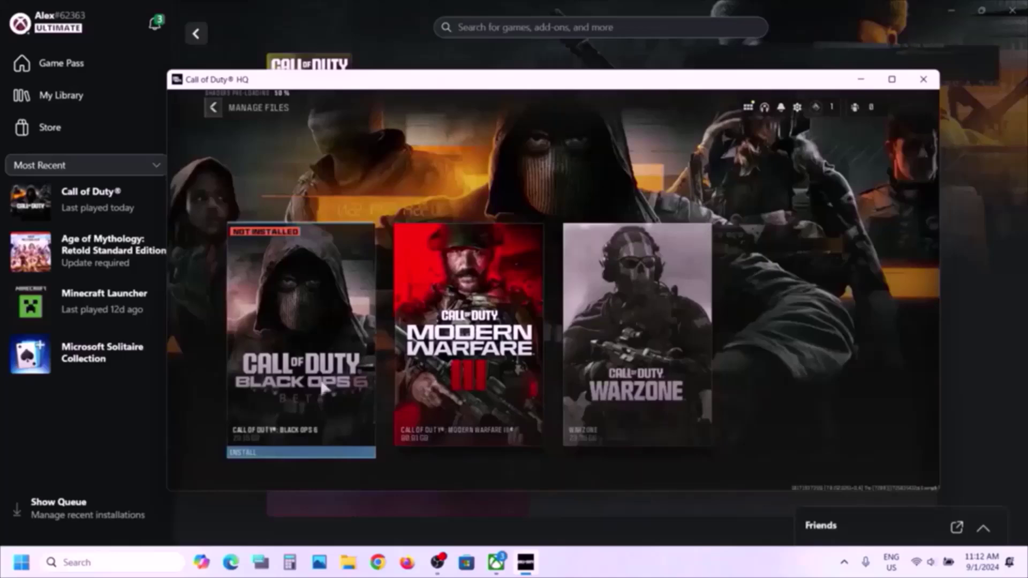
Install Black Ops 6 from Call of Duty HQ's file manager and accept the requested Call of Duty update.
{"action": "left_click", "coordinate": [324, 388]}
{"action": "left_click", "coordinate": [482, 317]}
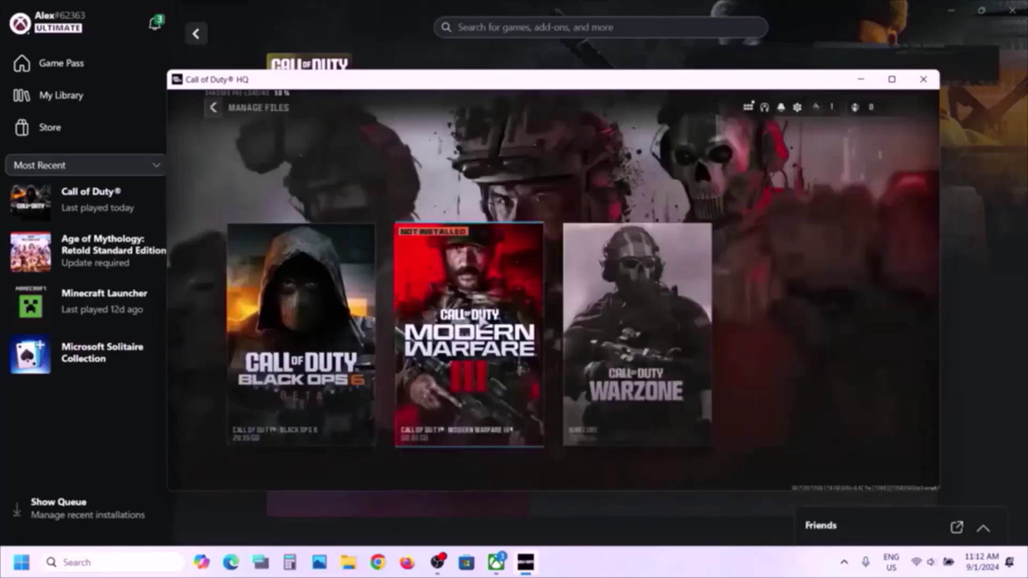
{"action": "mouse_move", "coordinate": [330, 411]}
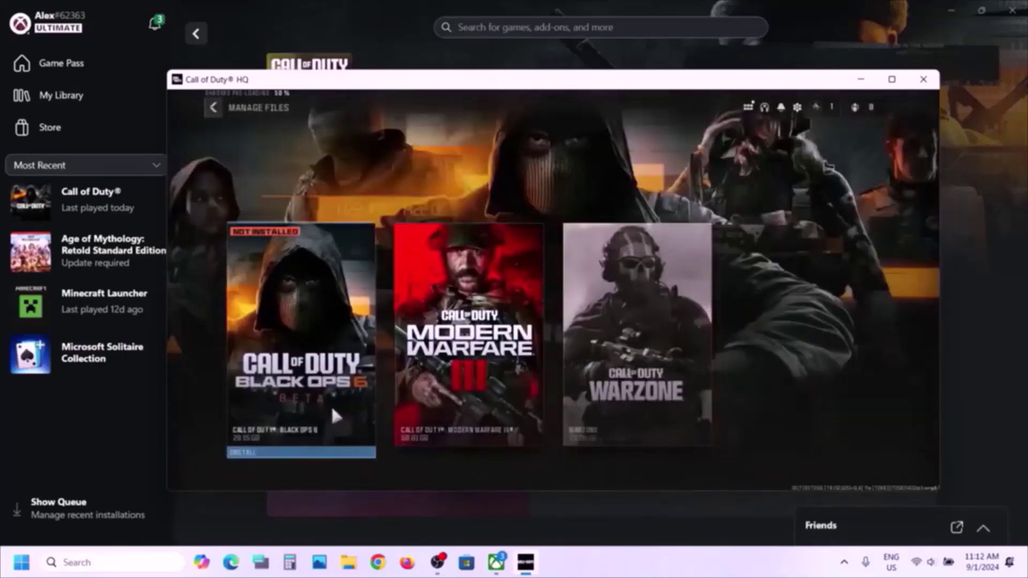
{"action": "left_click", "coordinate": [331, 408]}
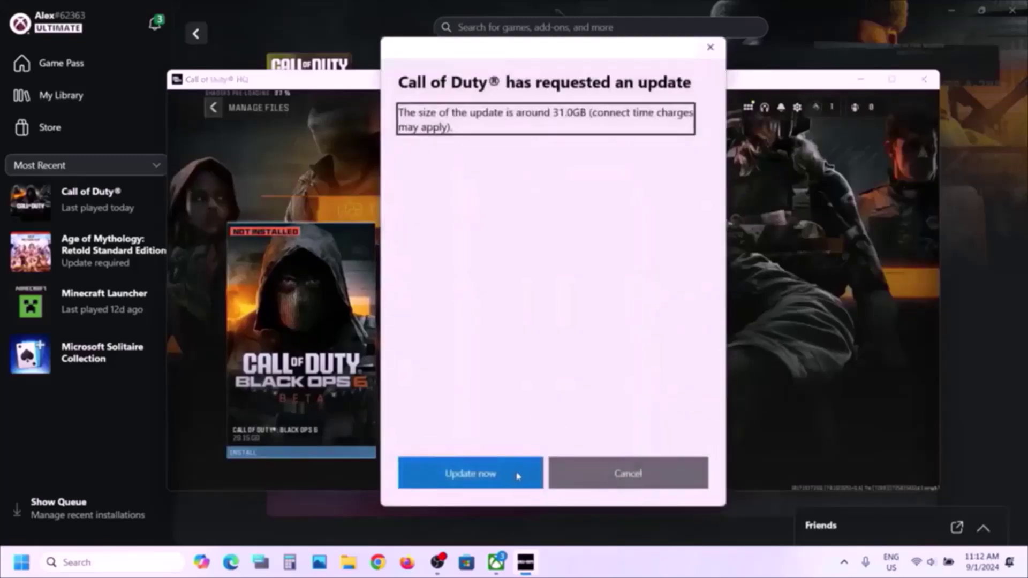
{"action": "left_click", "coordinate": [500, 474]}
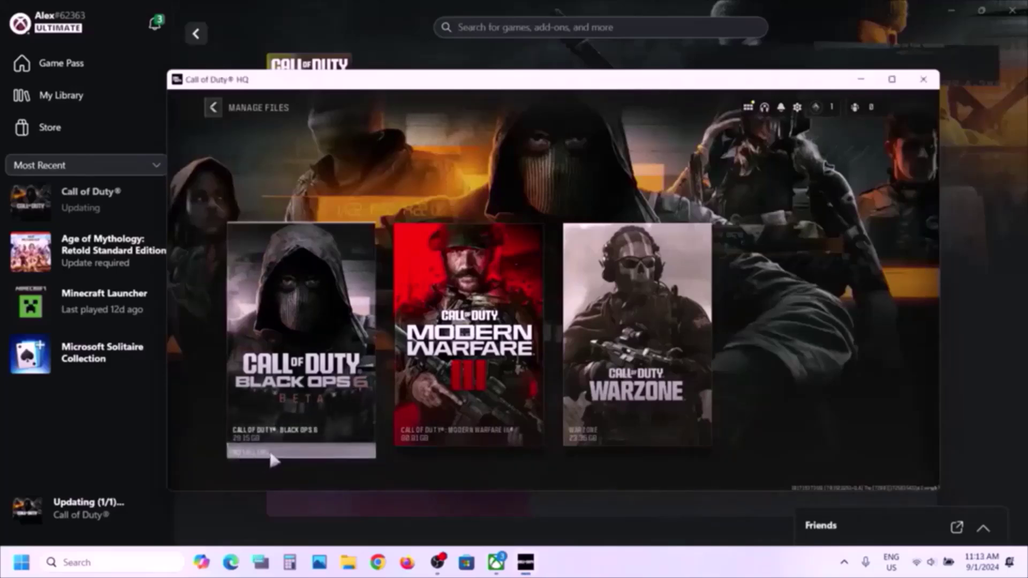
{"action": "left_click", "coordinate": [605, 569]}
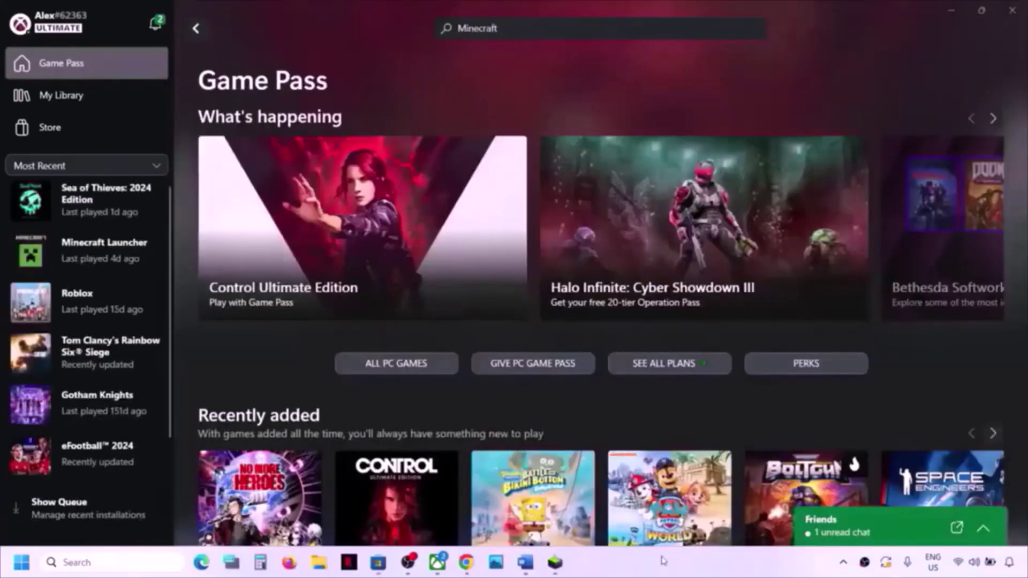
Copy the Xbox Live status link from the Xbox Game Pass Game document in Word and switch to the Xbox Status page in Chrome.
{"action": "left_click", "coordinate": [525, 562]}
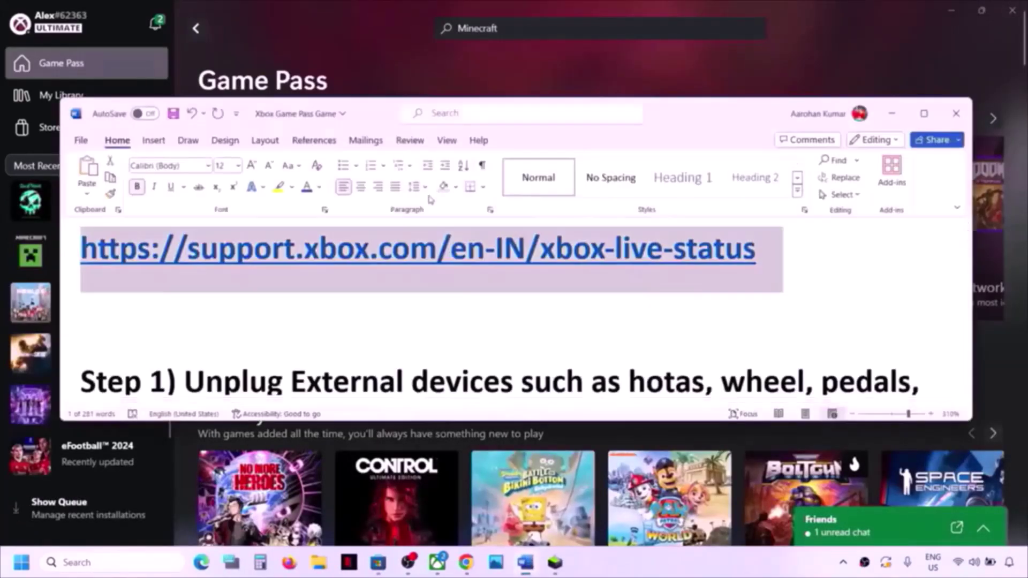
{"action": "right_click", "coordinate": [396, 226]}
{"action": "left_click", "coordinate": [428, 272]}
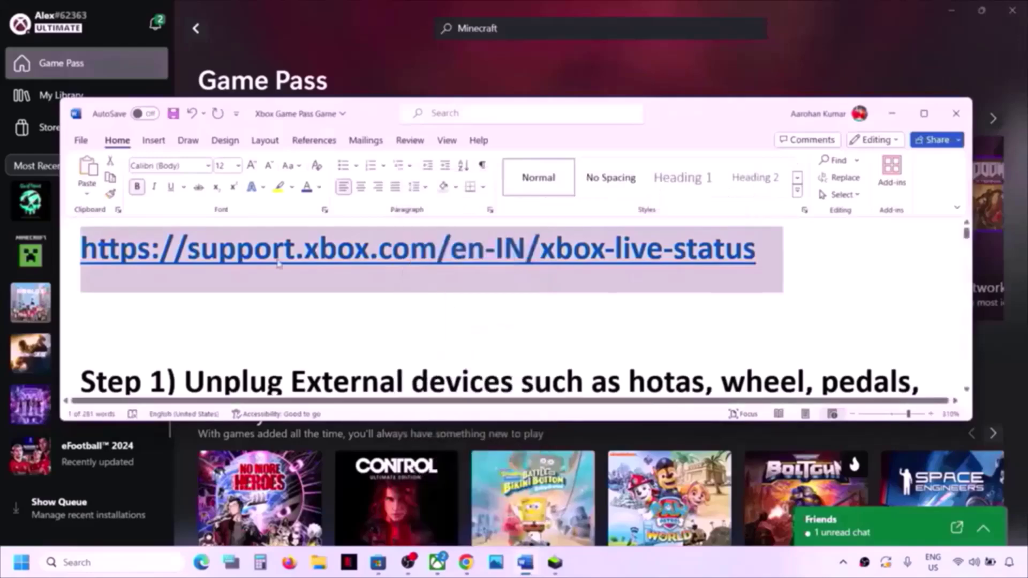
{"action": "left_click", "coordinate": [465, 567]}
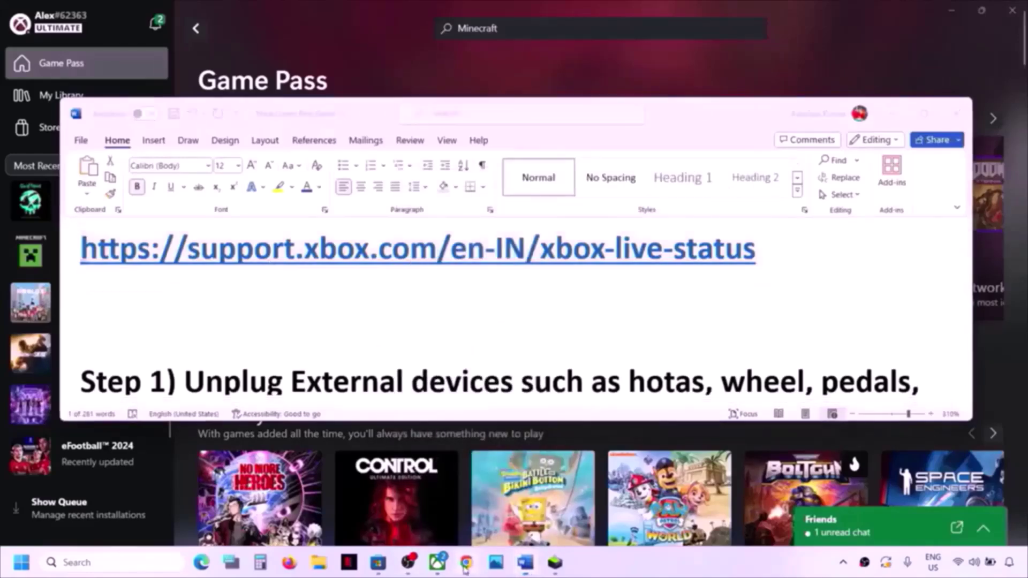
Examine the Xbox Status page for the overall service state, the status key and the state of every listed service.
{"action": "scroll", "coordinate": [261, 300], "scroll_direction": "up", "scroll_amount": 2}
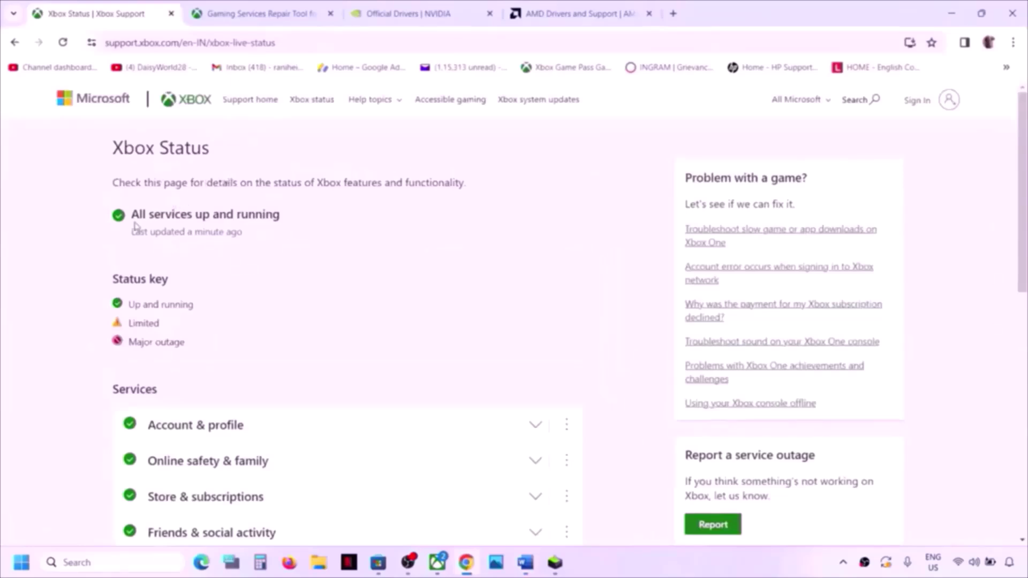
{"action": "left_click_drag", "start_coordinate": [132, 214], "coordinate": [290, 221]}
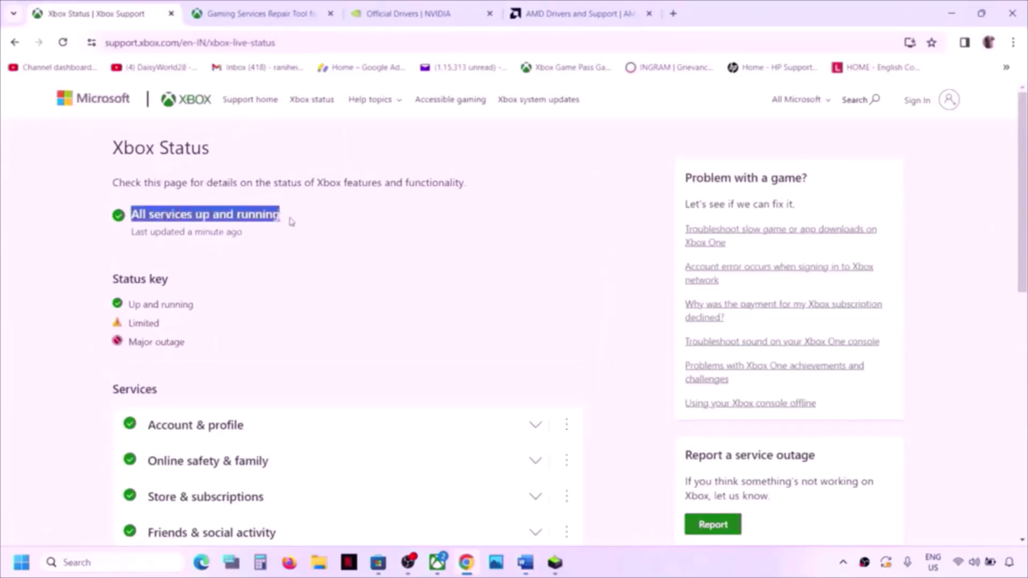
{"action": "left_click", "coordinate": [292, 222]}
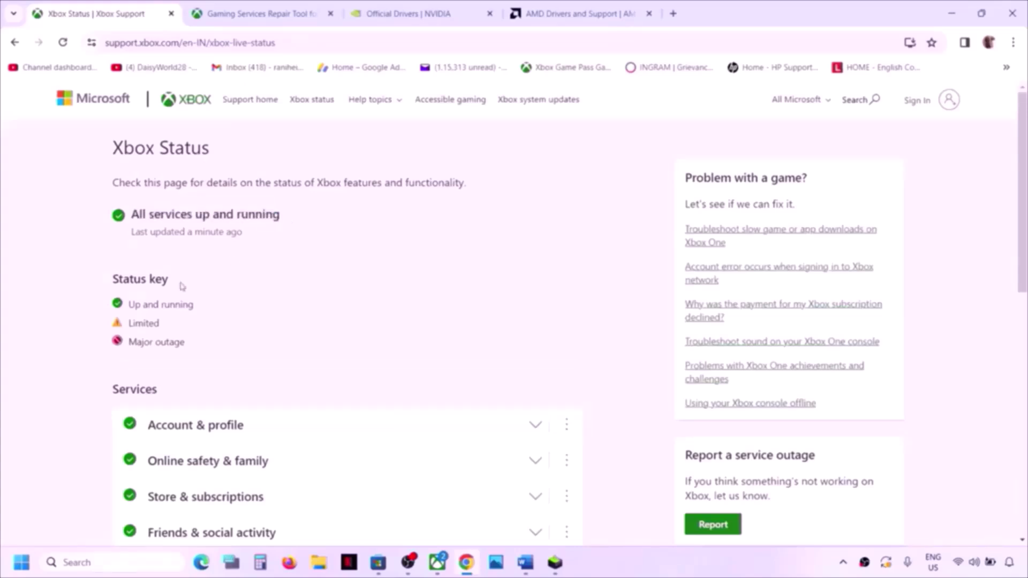
{"action": "scroll", "coordinate": [199, 312], "scroll_direction": "down", "scroll_amount": 5}
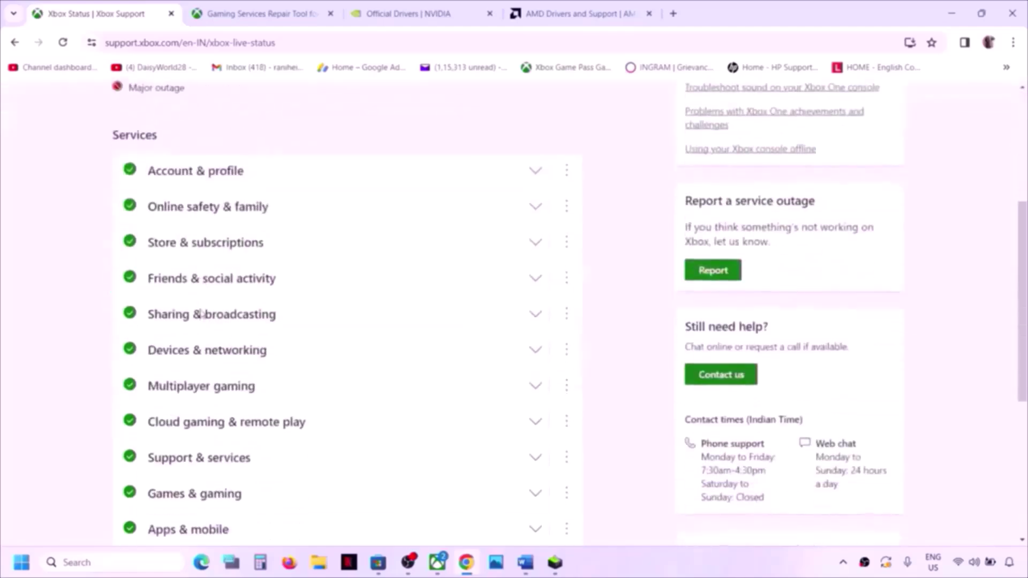
{"action": "scroll", "coordinate": [133, 344], "scroll_direction": "down", "scroll_amount": 2}
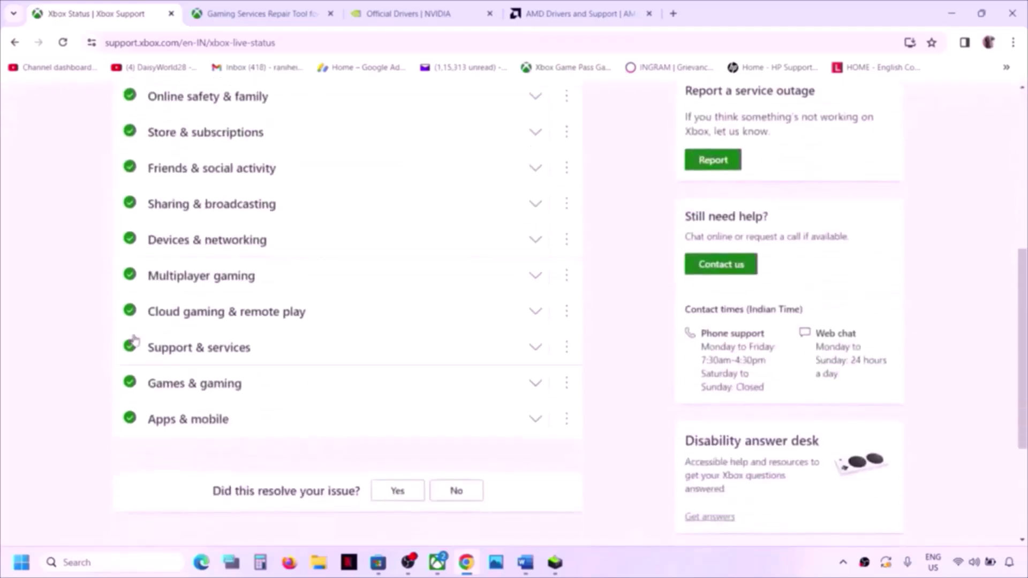
{"action": "scroll", "coordinate": [135, 341], "scroll_direction": "up", "scroll_amount": 2}
{"action": "scroll", "coordinate": [148, 452], "scroll_direction": "up", "scroll_amount": 3}
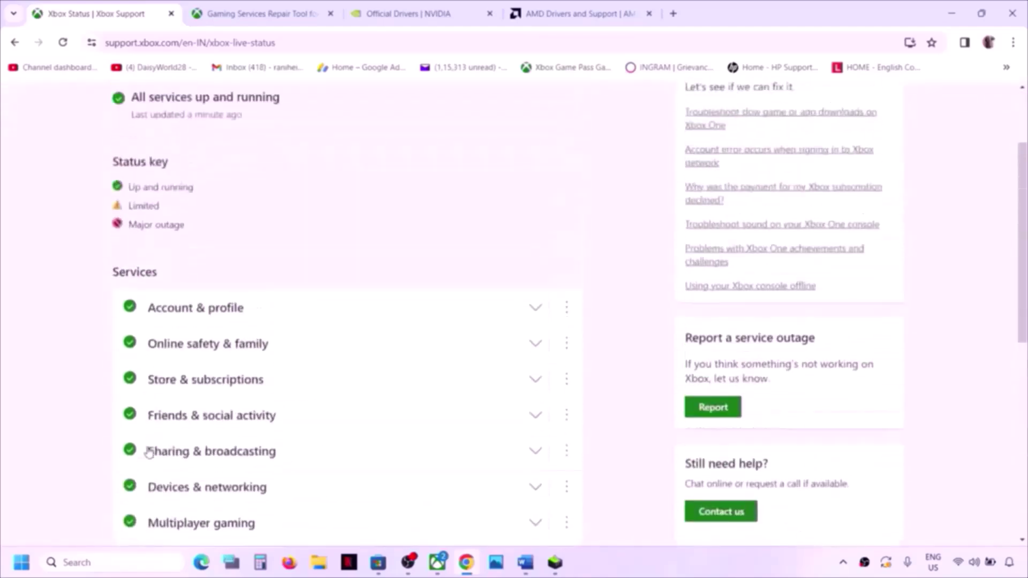
{"action": "scroll", "coordinate": [149, 452], "scroll_direction": "up", "scroll_amount": 1}
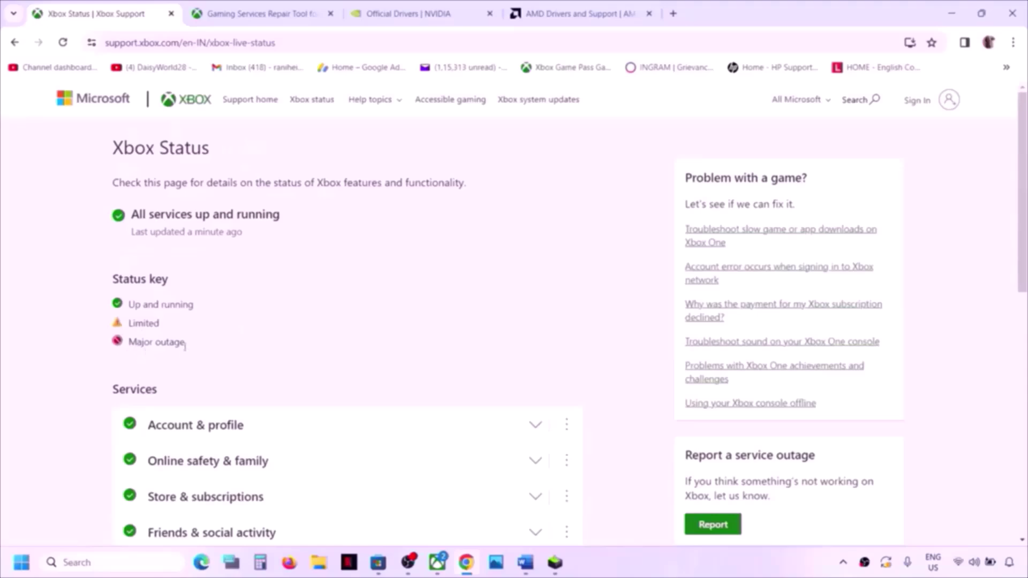
{"action": "scroll", "coordinate": [159, 430], "scroll_direction": "down", "scroll_amount": 5}
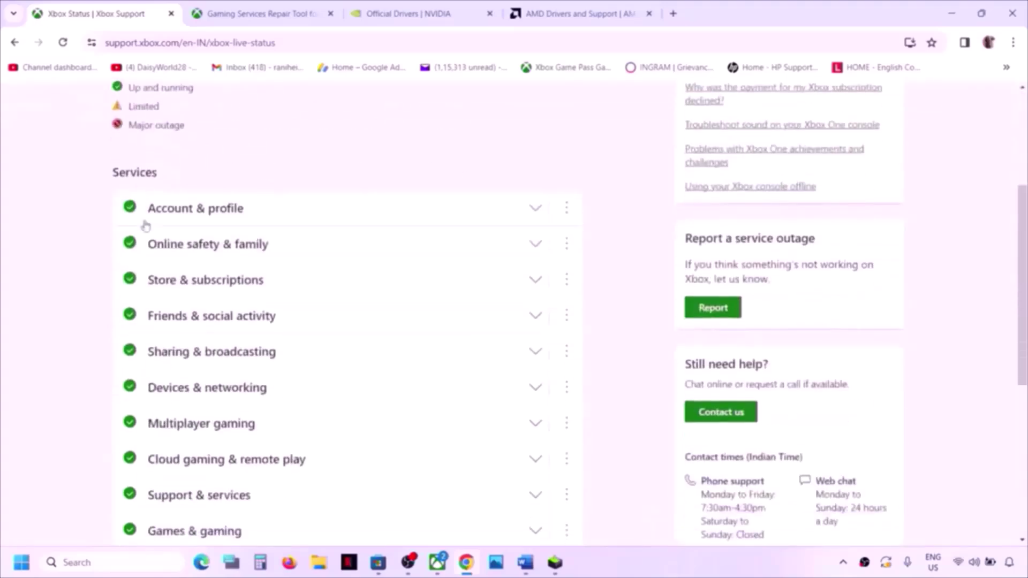
{"action": "scroll", "coordinate": [107, 377], "scroll_direction": "down", "scroll_amount": 2}
{"action": "scroll", "coordinate": [195, 195], "scroll_direction": "up", "scroll_amount": 3}
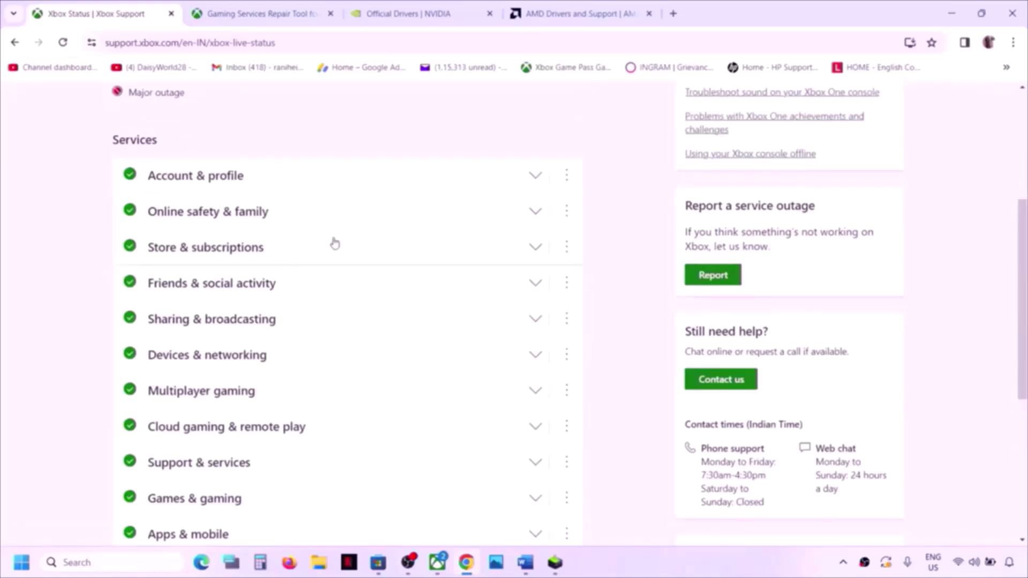
{"action": "scroll", "coordinate": [334, 244], "scroll_direction": "down", "scroll_amount": 1}
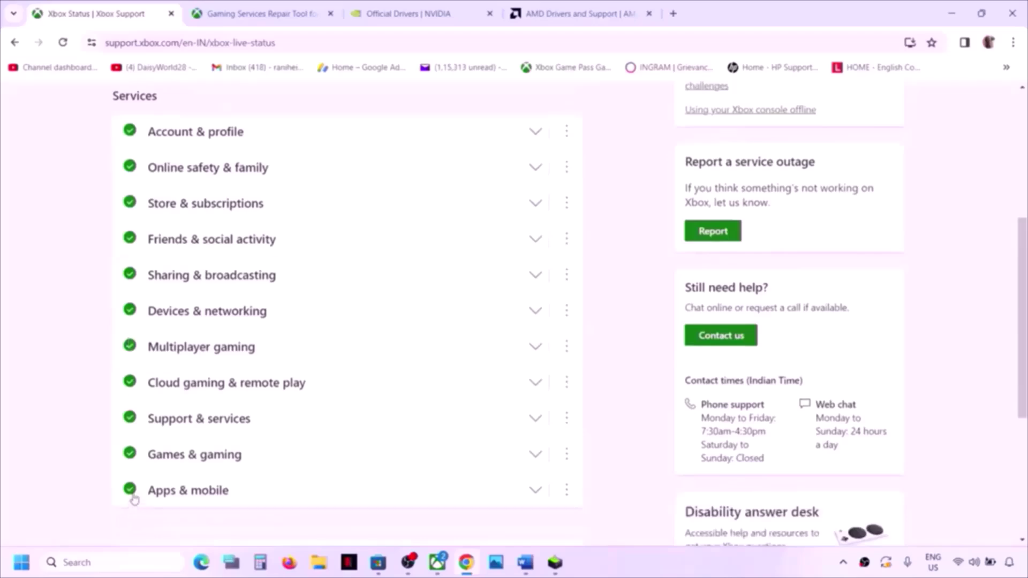
{"action": "scroll", "coordinate": [262, 448], "scroll_direction": "up", "scroll_amount": 5}
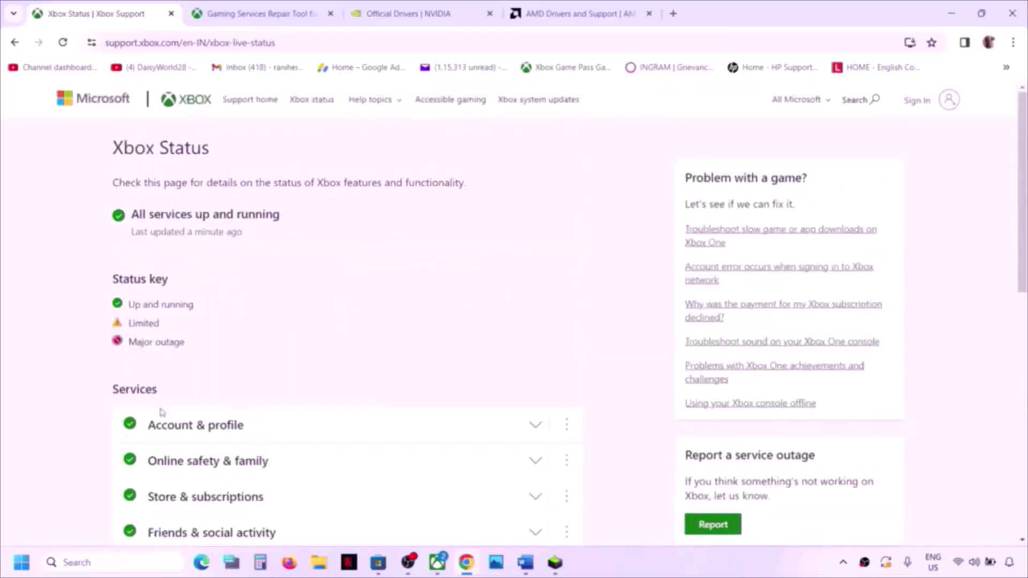
{"action": "scroll", "coordinate": [241, 373], "scroll_direction": "down", "scroll_amount": 3}
{"action": "scroll", "coordinate": [257, 369], "scroll_direction": "up", "scroll_amount": 3}
Return to the Word document, highlight Step 1's instruction on unplugging external devices and maximize the window.
{"action": "left_click", "coordinate": [525, 562]}
{"action": "scroll", "coordinate": [307, 330], "scroll_direction": "down", "scroll_amount": 2}
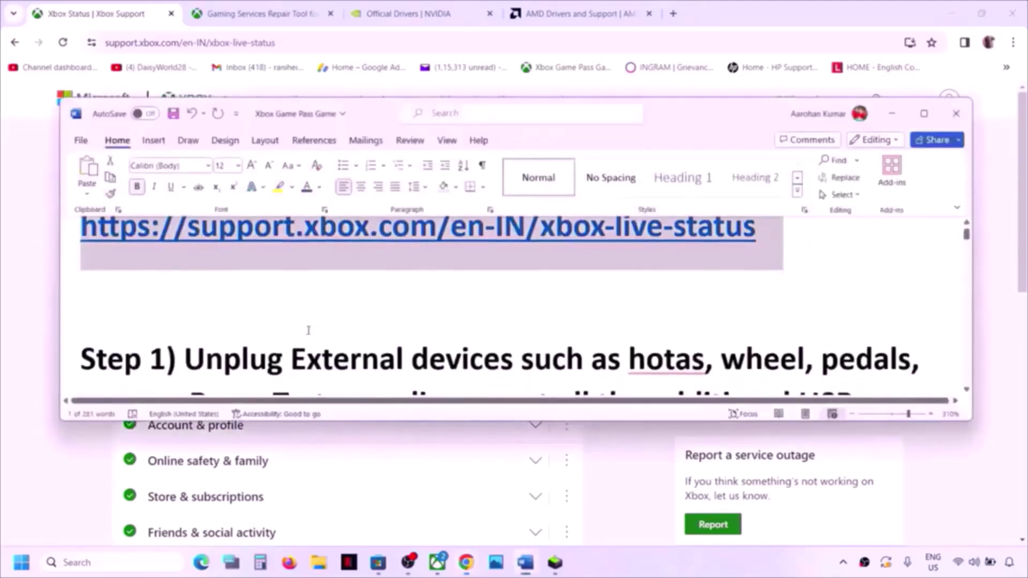
{"action": "scroll", "coordinate": [308, 330], "scroll_direction": "down", "scroll_amount": 2}
{"action": "left_click_drag", "start_coordinate": [184, 294], "coordinate": [704, 293]}
{"action": "left_click", "coordinate": [922, 115]}
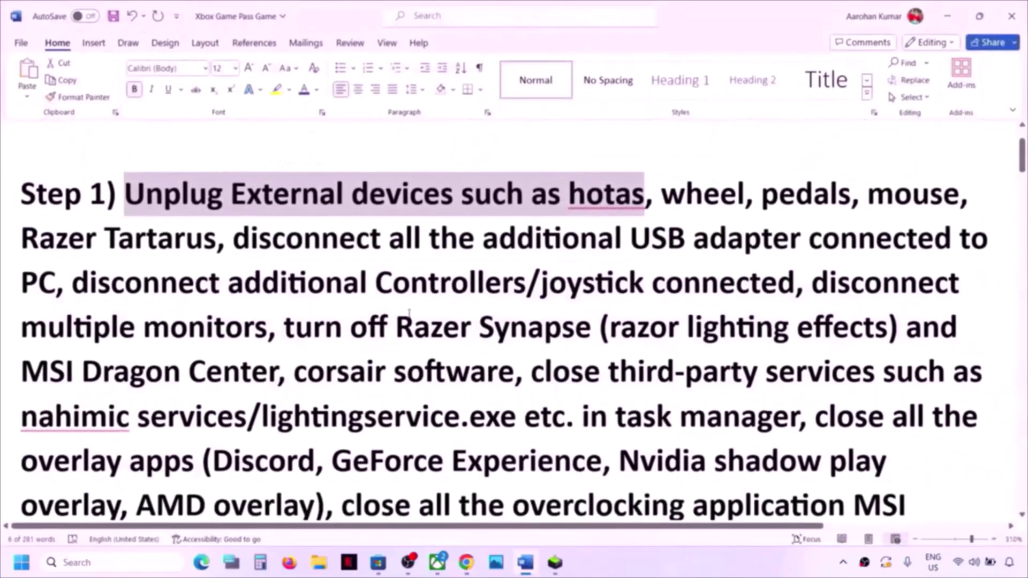
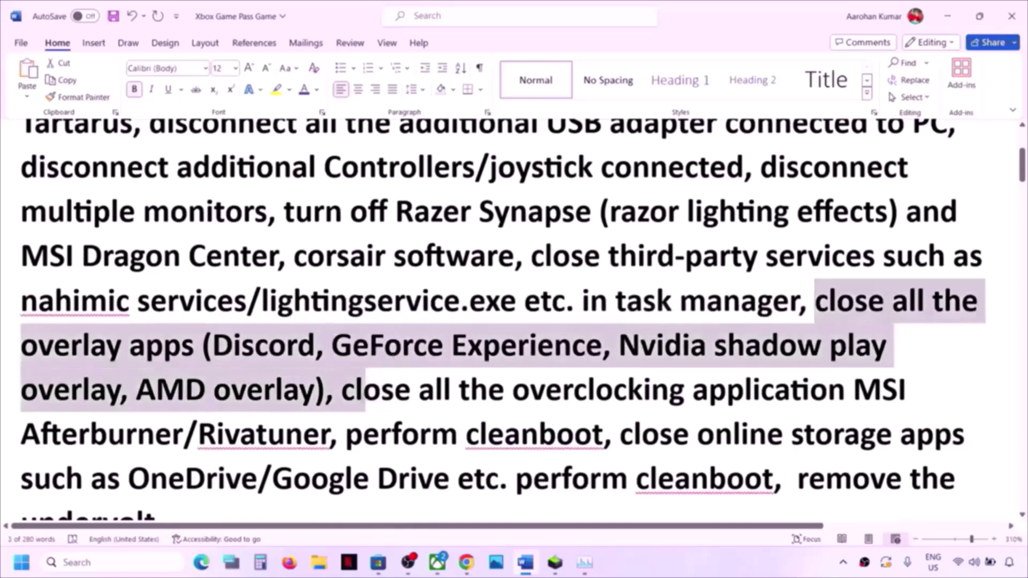
Highlight the Step 1 instructions on closing overclocking applications and performing a clean boot.
{"action": "left_click", "coordinate": [347, 402]}
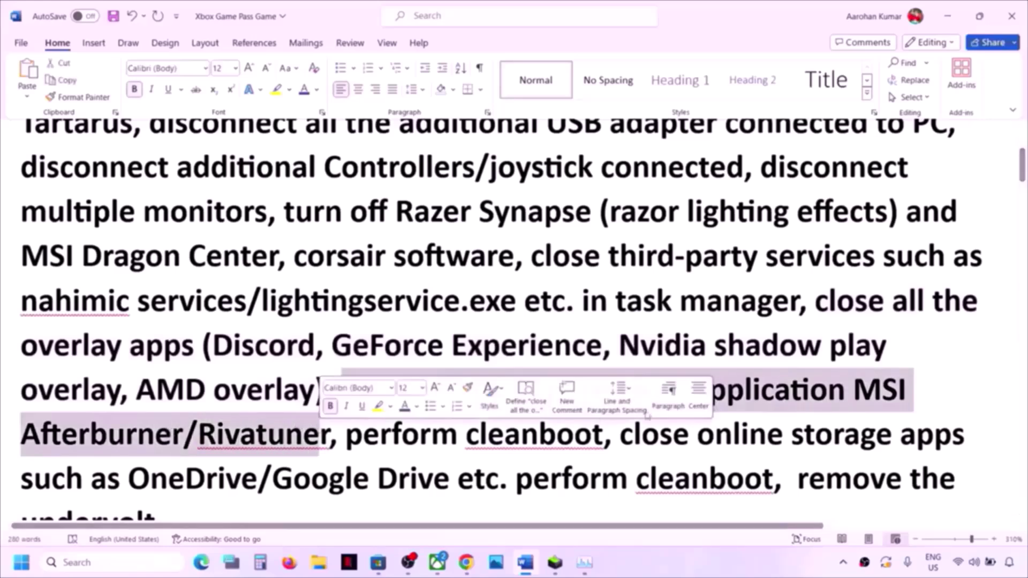
{"action": "left_click", "coordinate": [519, 395]}
{"action": "left_click_drag", "start_coordinate": [519, 395], "coordinate": [708, 396]}
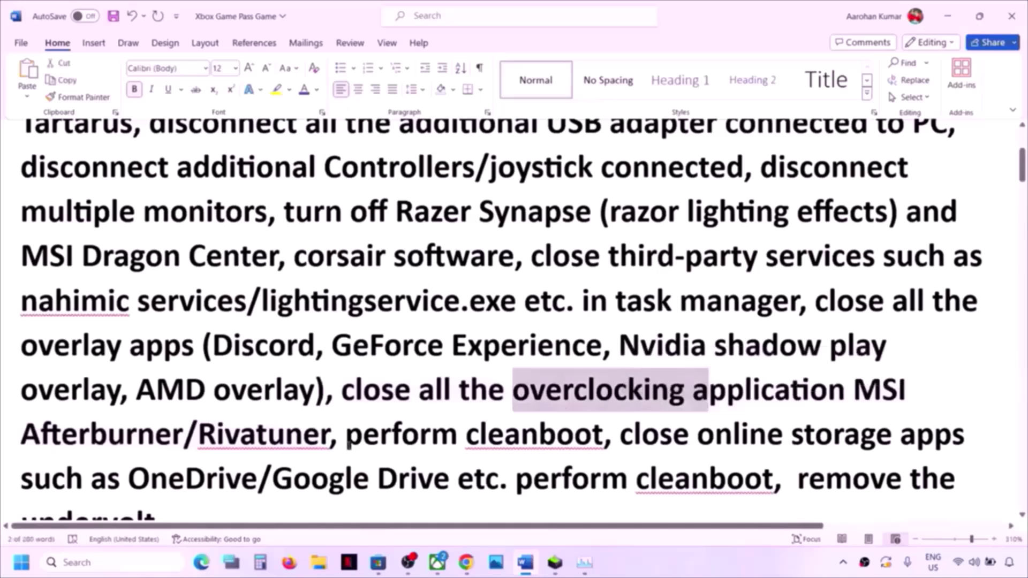
{"action": "left_click_drag", "start_coordinate": [348, 442], "coordinate": [603, 443]}
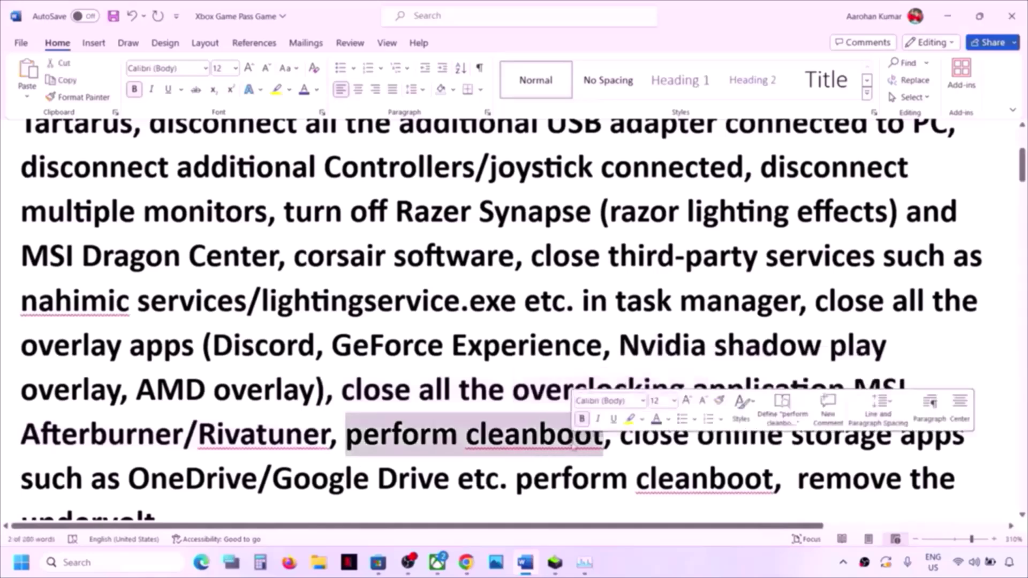
Open System Configuration, hide all Microsoft services in the services list and accept the settings with the remaining services disabled.
{"action": "left_click", "coordinate": [100, 568]}
{"action": "type", "text": "system Configuration"}
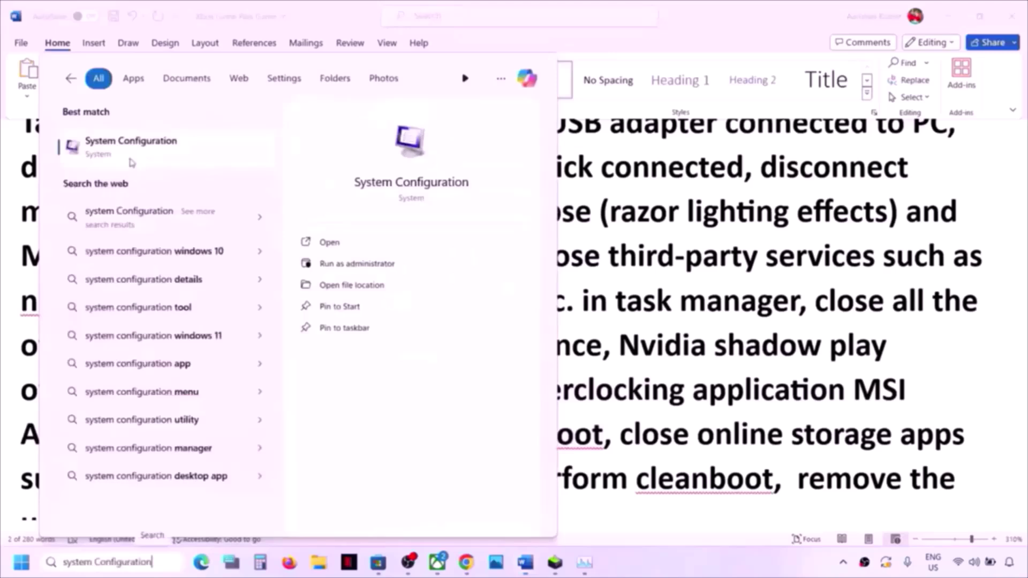
{"action": "left_click", "coordinate": [130, 153]}
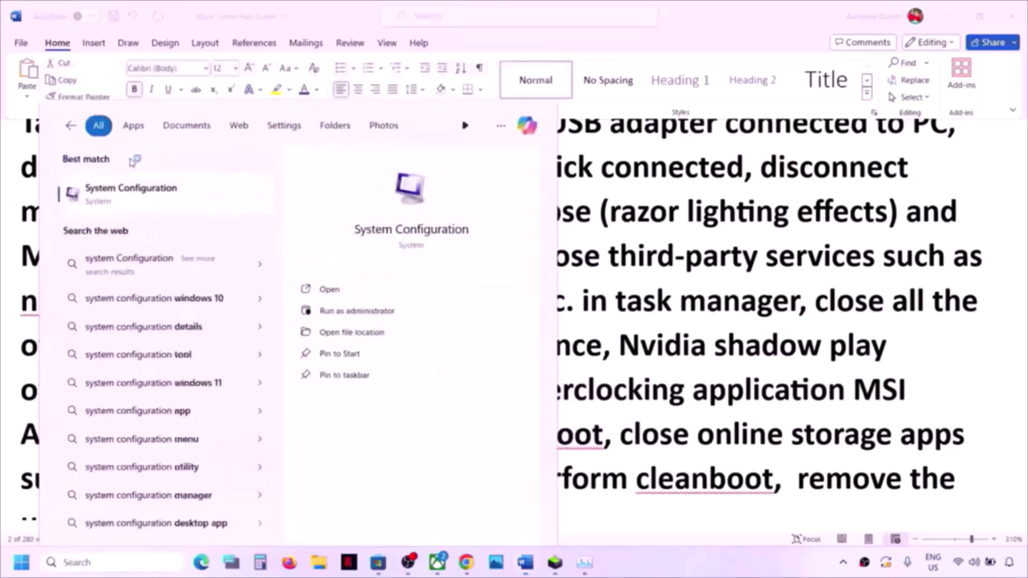
{"action": "left_click", "coordinate": [418, 181]}
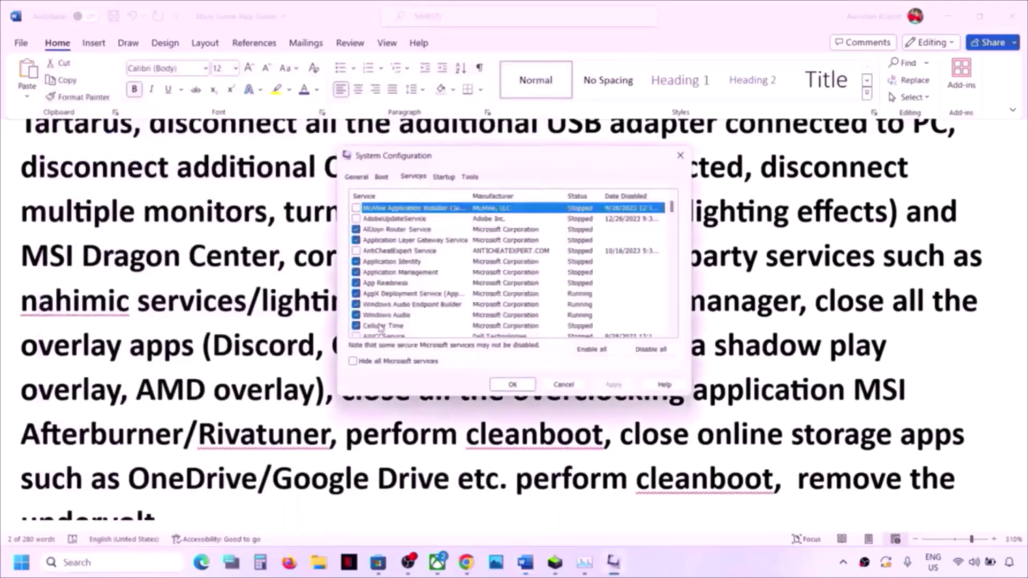
{"action": "left_click", "coordinate": [354, 362]}
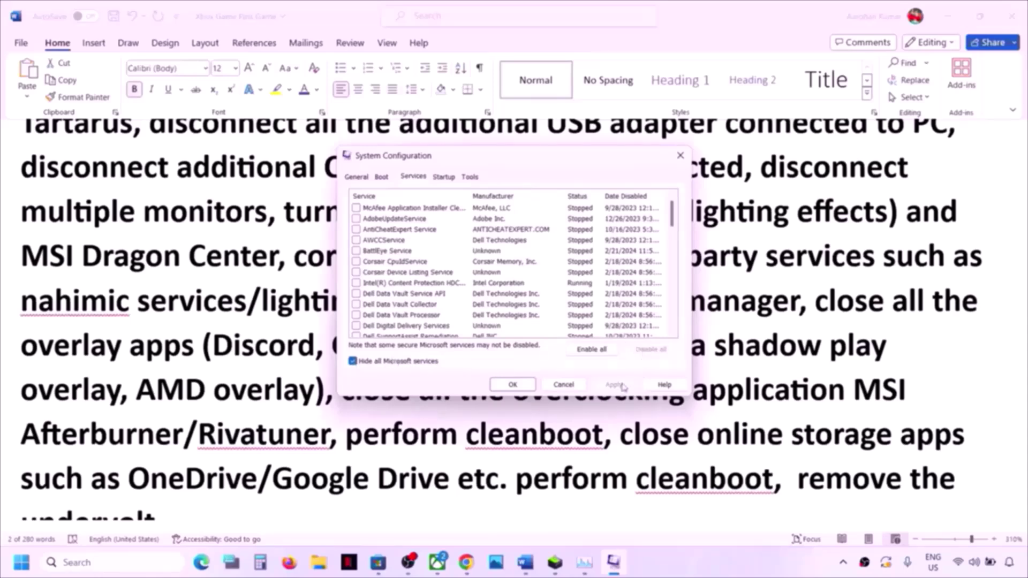
{"action": "left_click", "coordinate": [528, 389]}
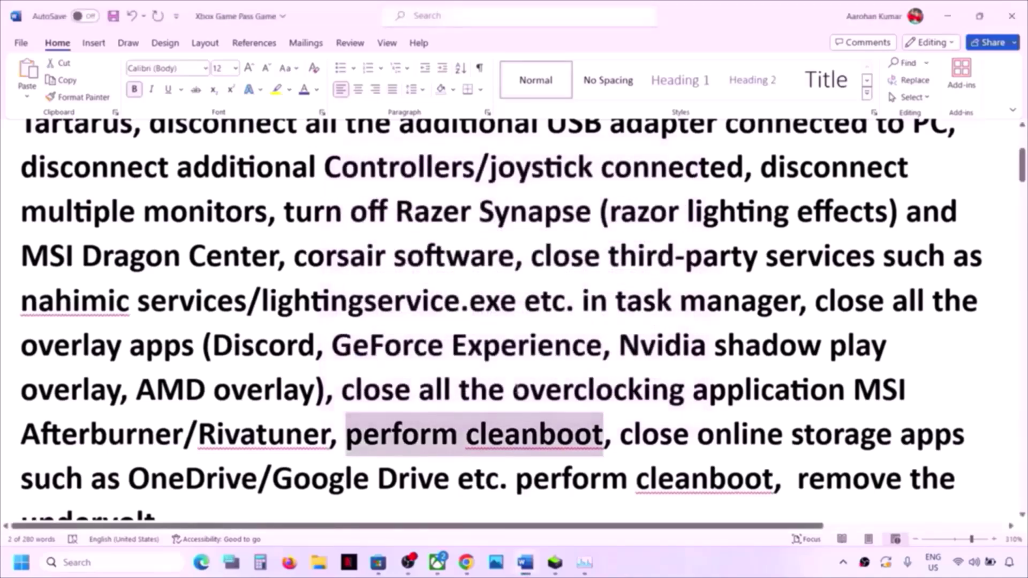
Highlight the instruction on closing online storage apps, then quit OneDrive from its background icon and confirm closing it.
{"action": "scroll", "coordinate": [626, 327], "scroll_direction": "down", "scroll_amount": 2}
{"action": "left_click_drag", "start_coordinate": [621, 338], "coordinate": [241, 383]}
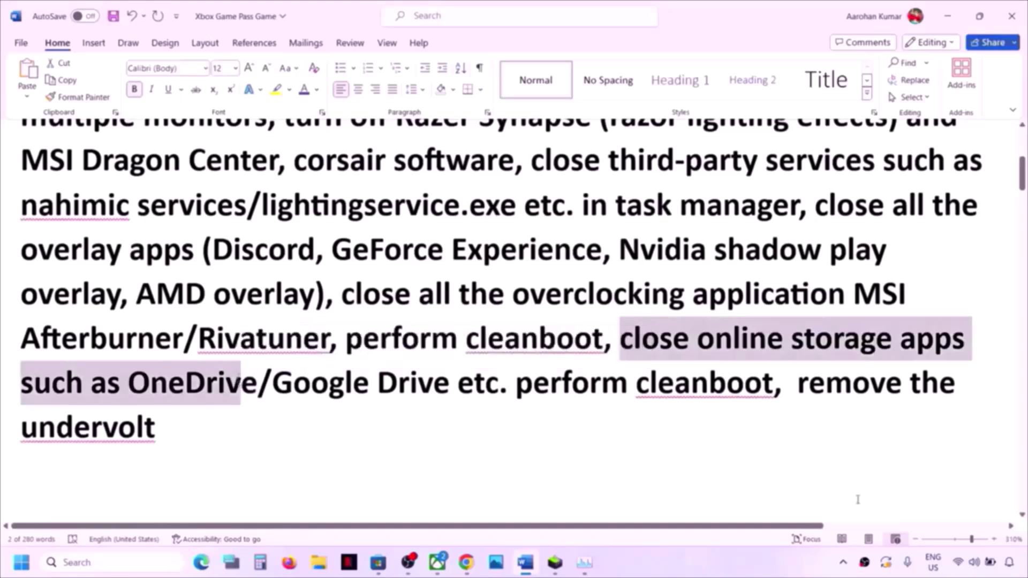
{"action": "left_click", "coordinate": [843, 562]}
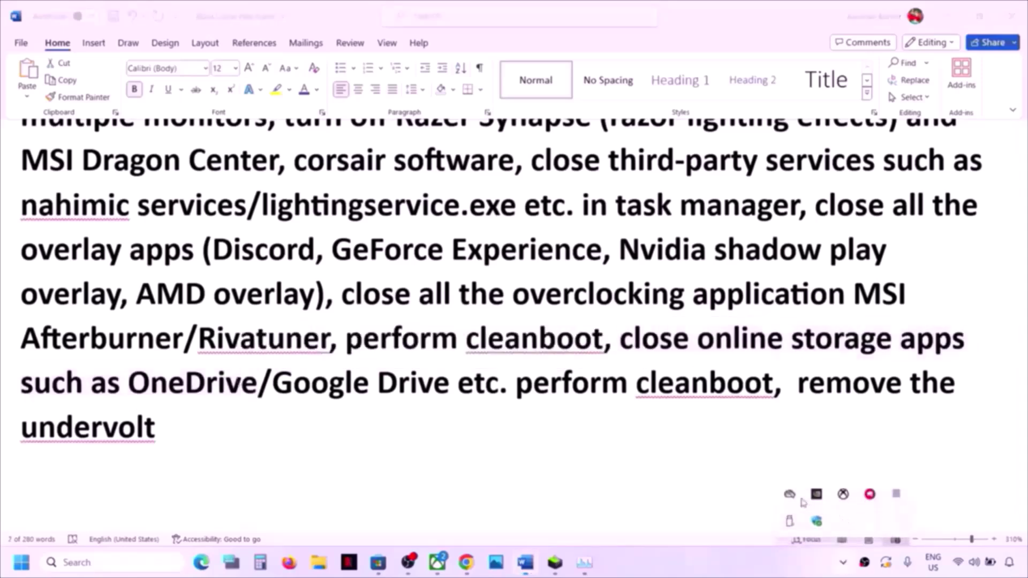
{"action": "right_click", "coordinate": [790, 495]}
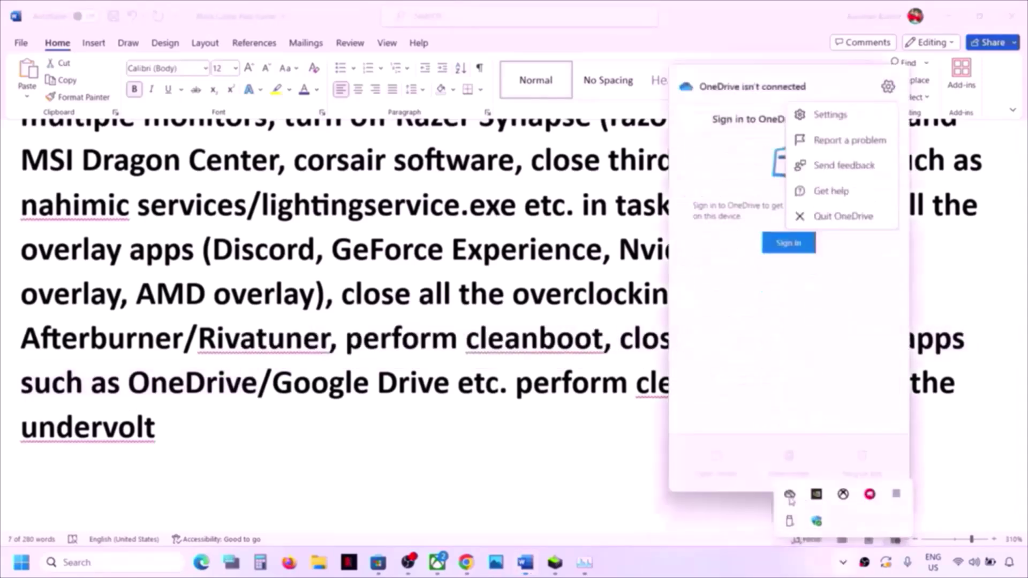
{"action": "left_click", "coordinate": [859, 202]}
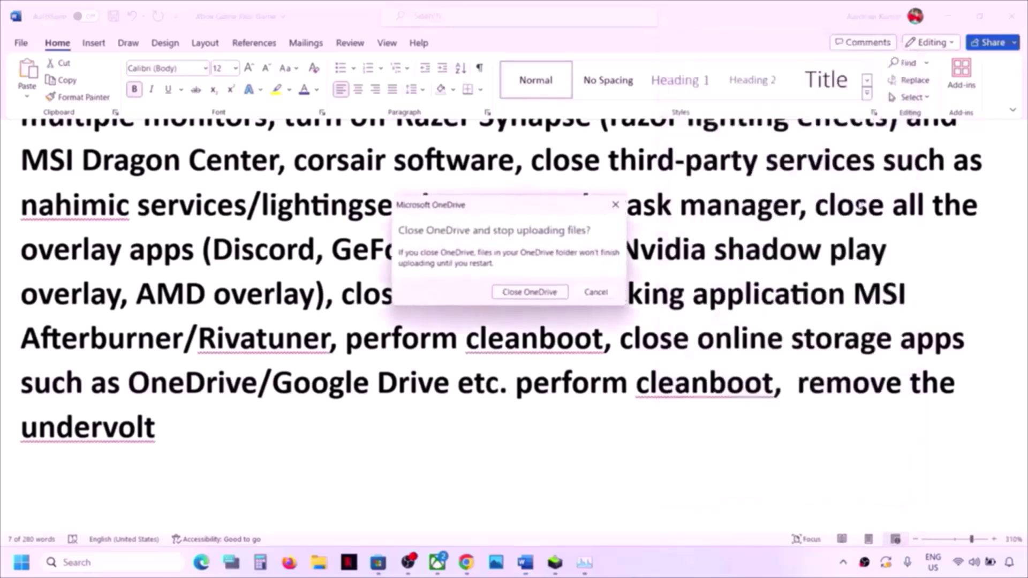
{"action": "left_click", "coordinate": [551, 293]}
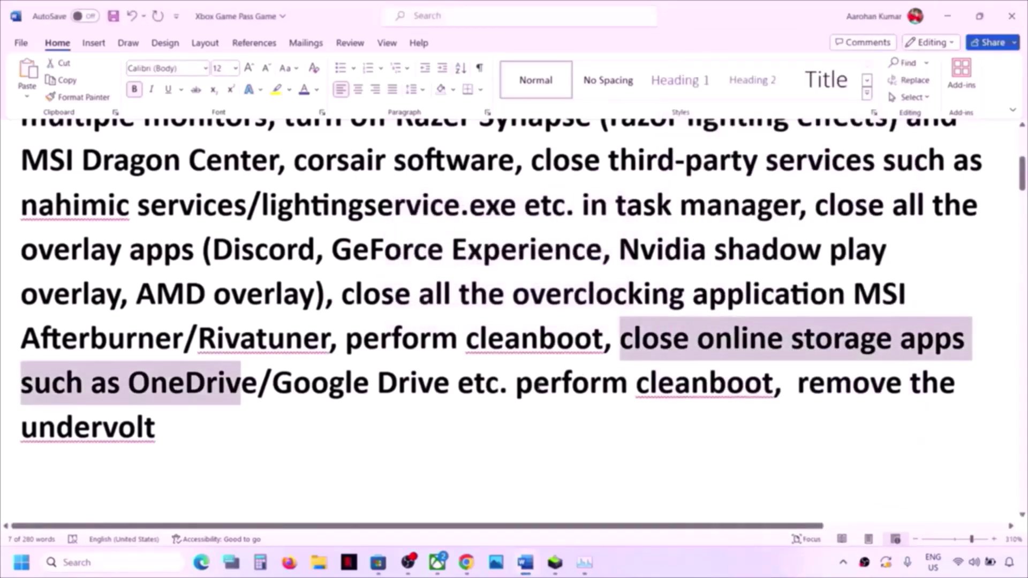
Highlight Step 1's instructions on performing a clean boot and removing the undervolt, then clear the selection.
{"action": "left_click_drag", "start_coordinate": [345, 339], "coordinate": [604, 339]}
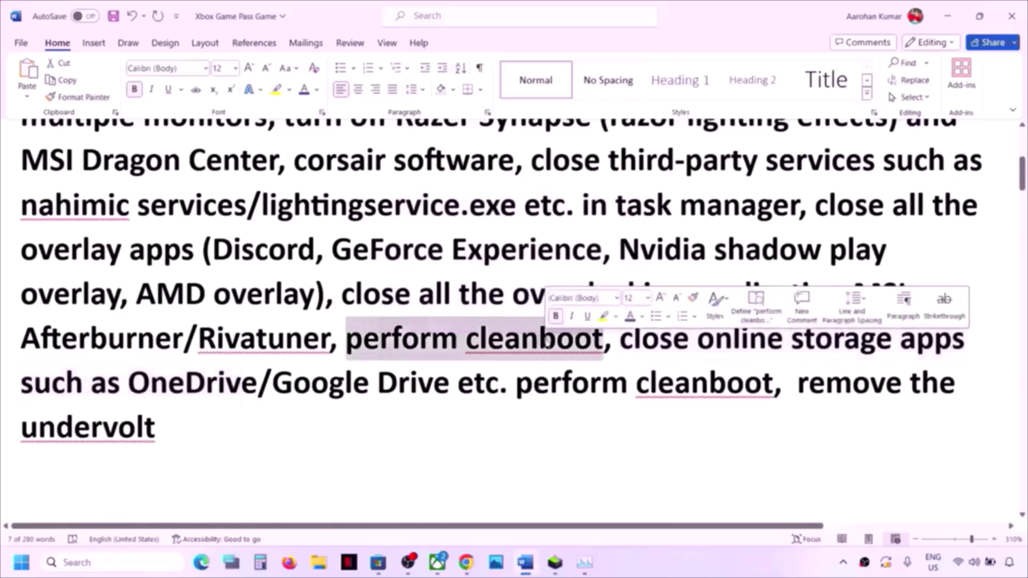
{"action": "left_click_drag", "start_coordinate": [797, 383], "coordinate": [904, 425]}
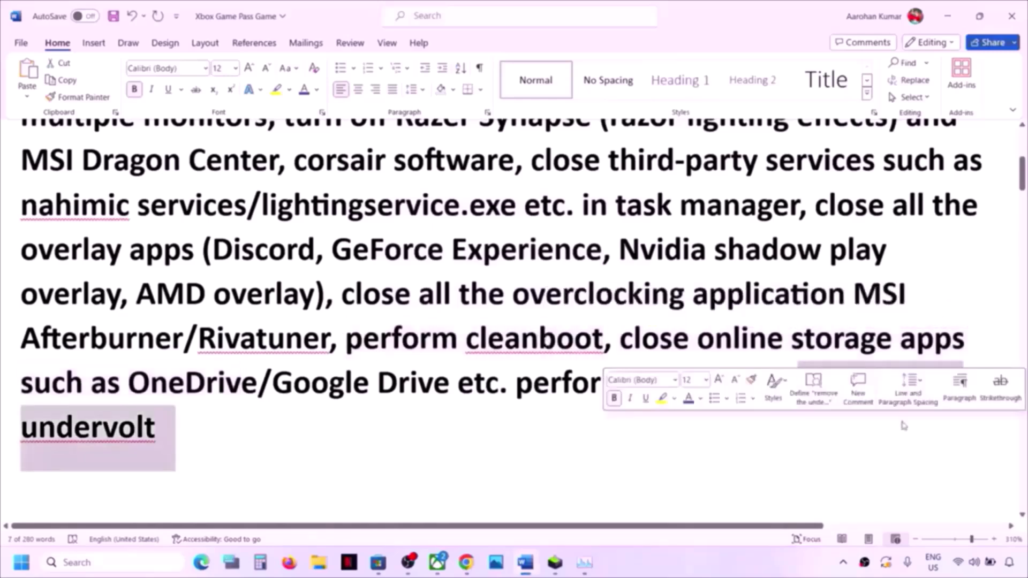
{"action": "left_click", "coordinate": [500, 383]}
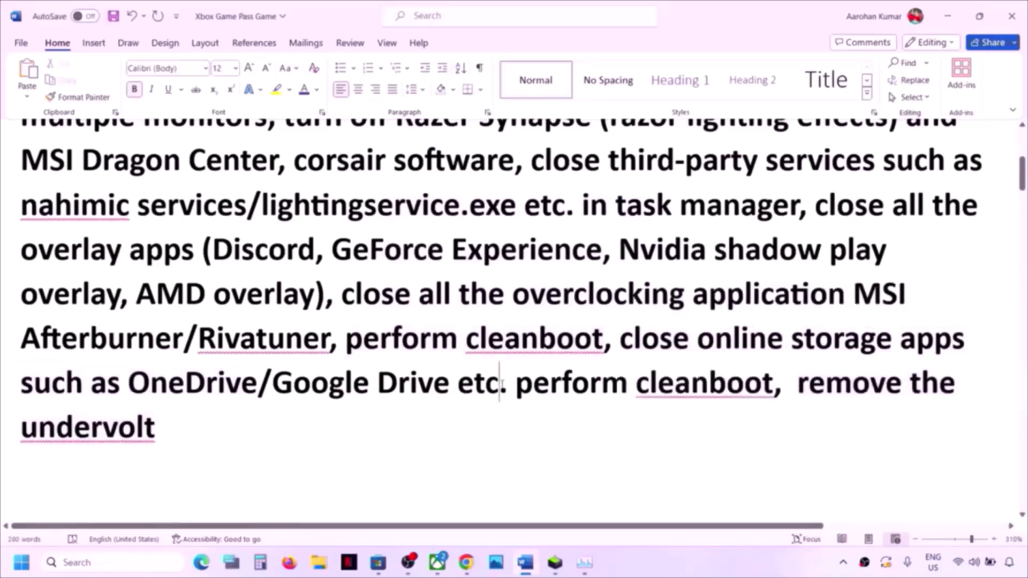
Highlight the "Restart PC" instruction of Step 2 in the document.
{"action": "scroll", "coordinate": [501, 384], "scroll_direction": "down", "scroll_amount": 2}
{"action": "scroll", "coordinate": [501, 384], "scroll_direction": "down", "scroll_amount": 1}
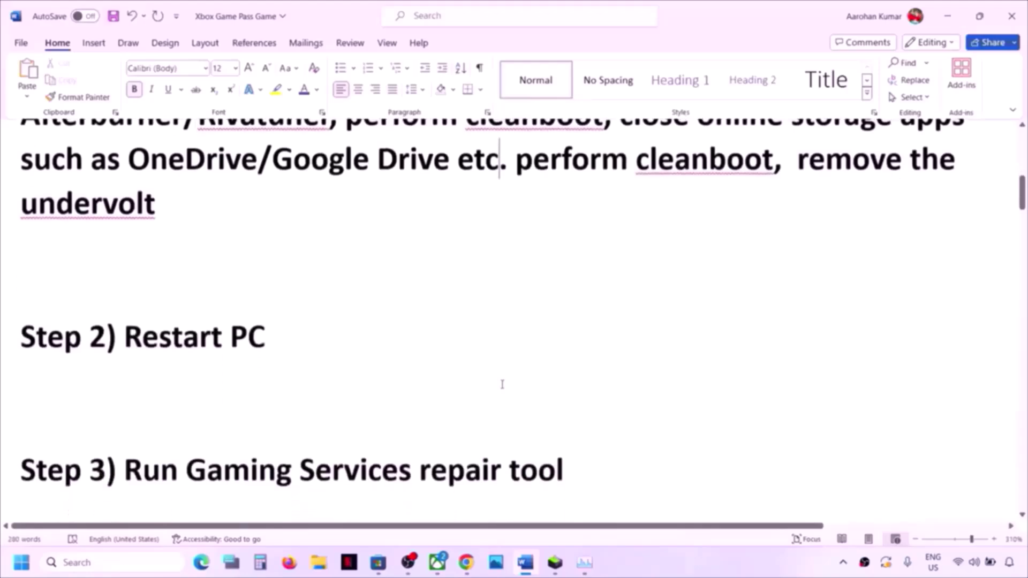
{"action": "scroll", "coordinate": [502, 385], "scroll_direction": "up", "scroll_amount": 1}
{"action": "left_click_drag", "start_coordinate": [124, 391], "coordinate": [359, 396]}
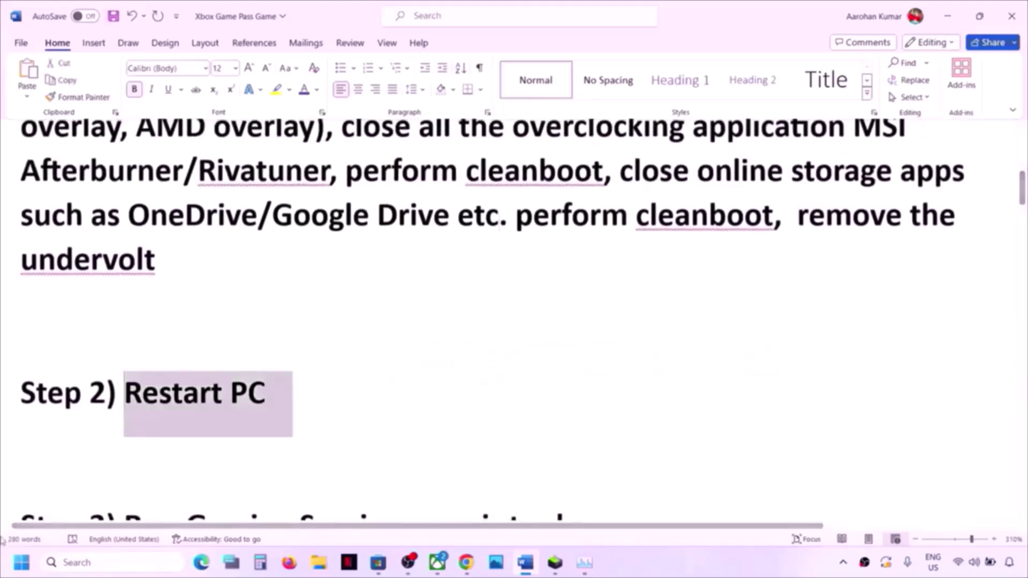
{"action": "scroll", "coordinate": [178, 236], "scroll_direction": "up", "scroll_amount": 3}
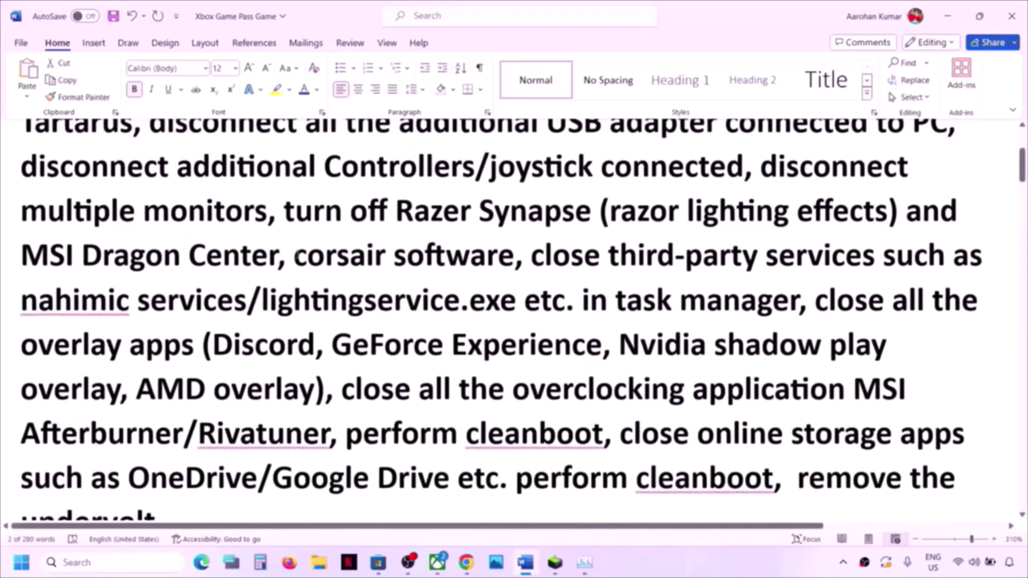
{"action": "scroll", "coordinate": [298, 255], "scroll_direction": "down", "scroll_amount": 5}
Show the Windows power options for restarting the PC, then dismiss them without restarting.
{"action": "key", "text": "super"}
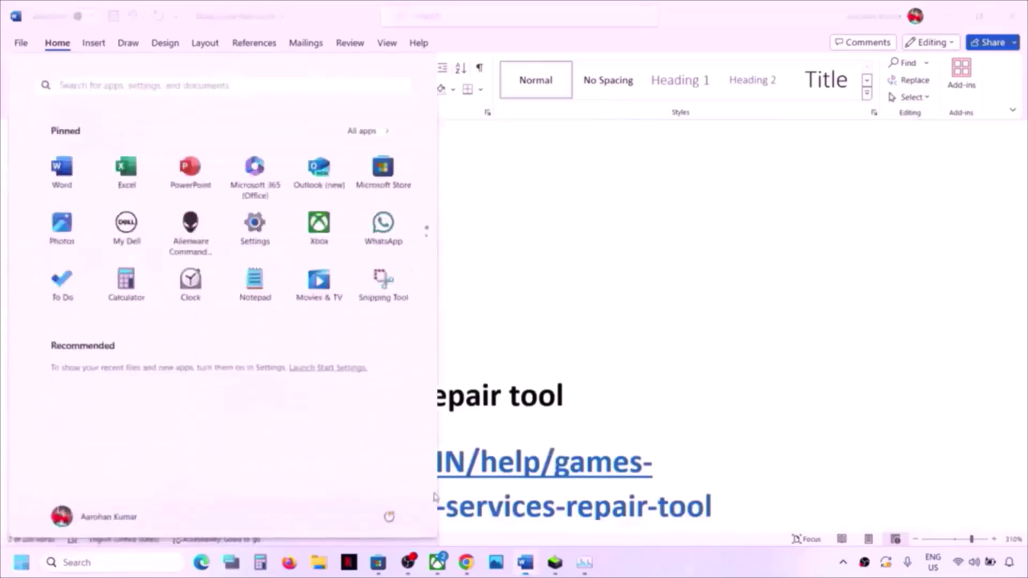
{"action": "left_click", "coordinate": [389, 516]}
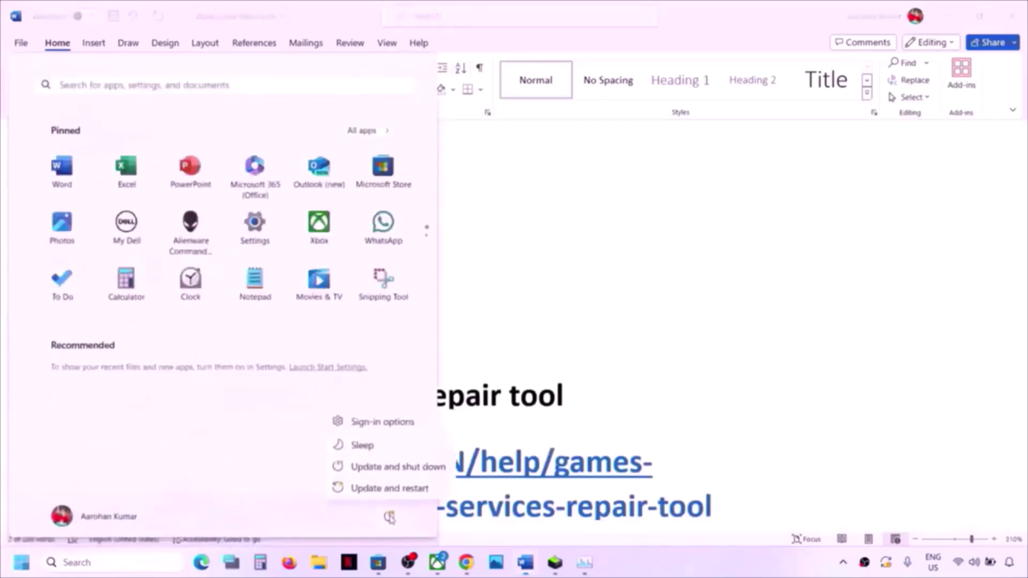
{"action": "left_click", "coordinate": [670, 373]}
{"action": "left_click", "coordinate": [670, 373]}
Highlight the Step 3 repair tool link, then switch to Chrome's open Gaming Services Repair Tool page.
{"action": "scroll", "coordinate": [359, 396], "scroll_direction": "down", "scroll_amount": 3}
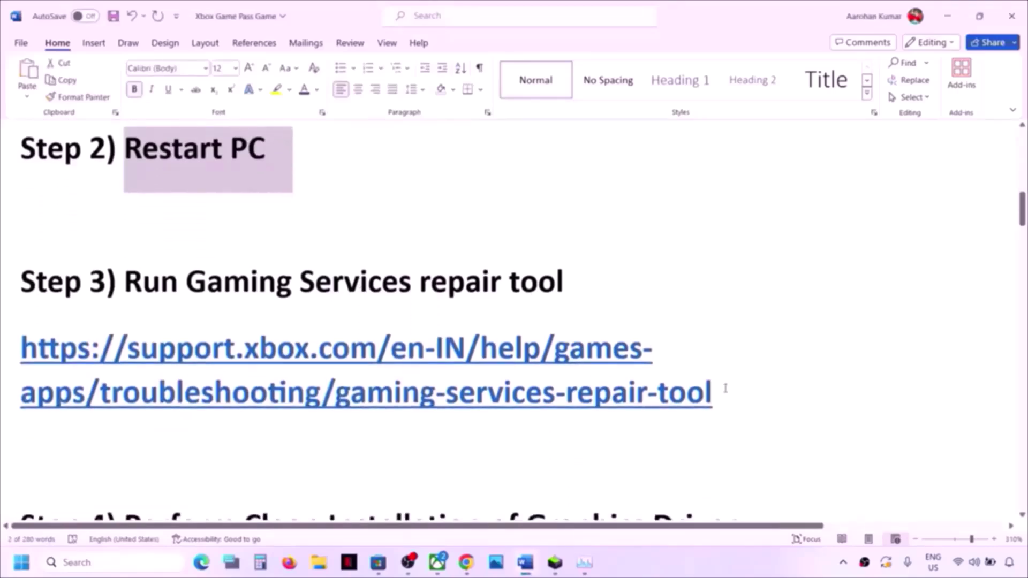
{"action": "left_click_drag", "start_coordinate": [726, 388], "coordinate": [155, 333]}
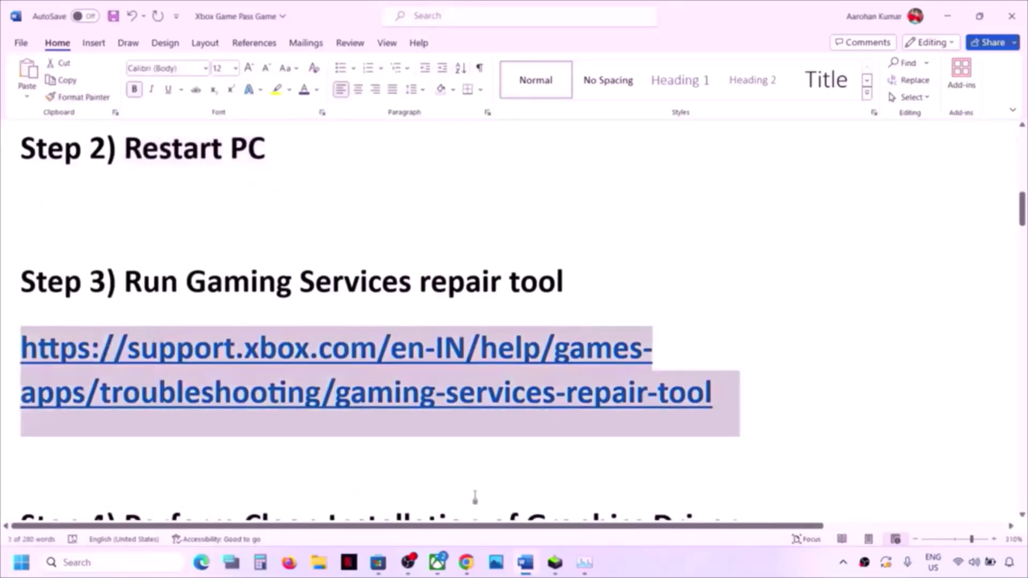
{"action": "left_click", "coordinate": [467, 564]}
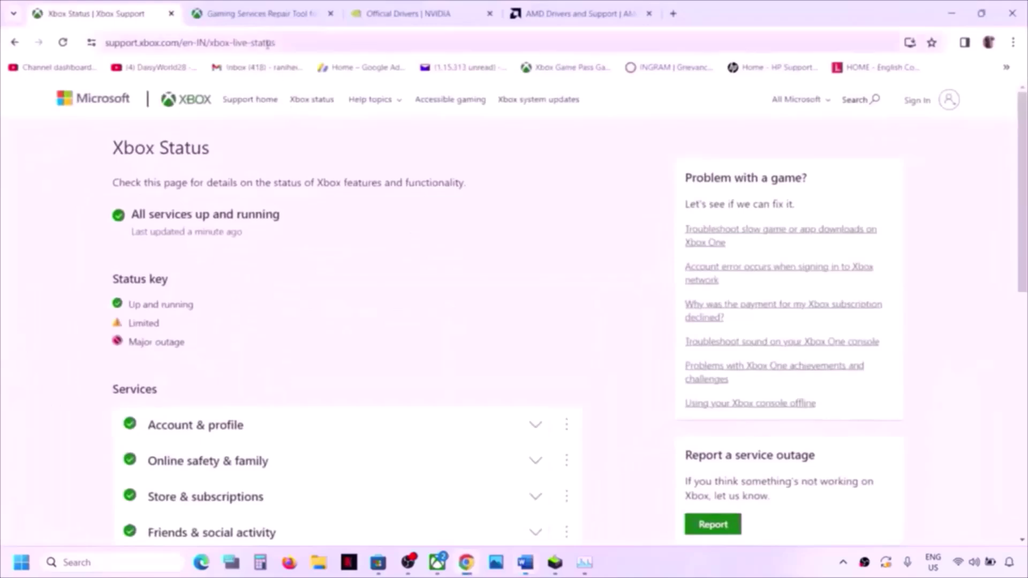
{"action": "left_click", "coordinate": [261, 21]}
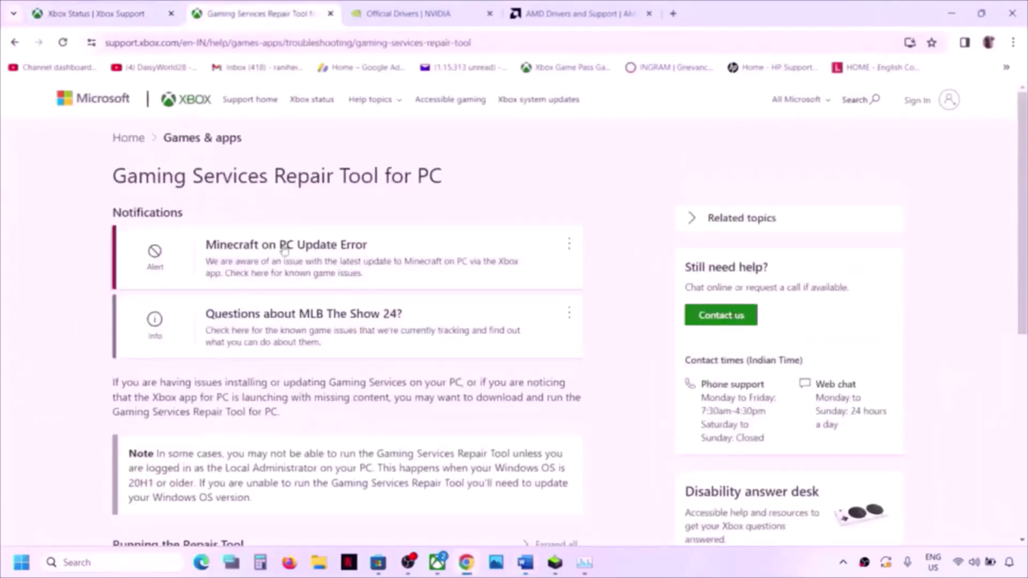
Expand the downloadable version section, download the Gaming Services Repair Tool for PC and run GamingRepairTool.exe.
{"action": "scroll", "coordinate": [282, 247], "scroll_direction": "down", "scroll_amount": 6}
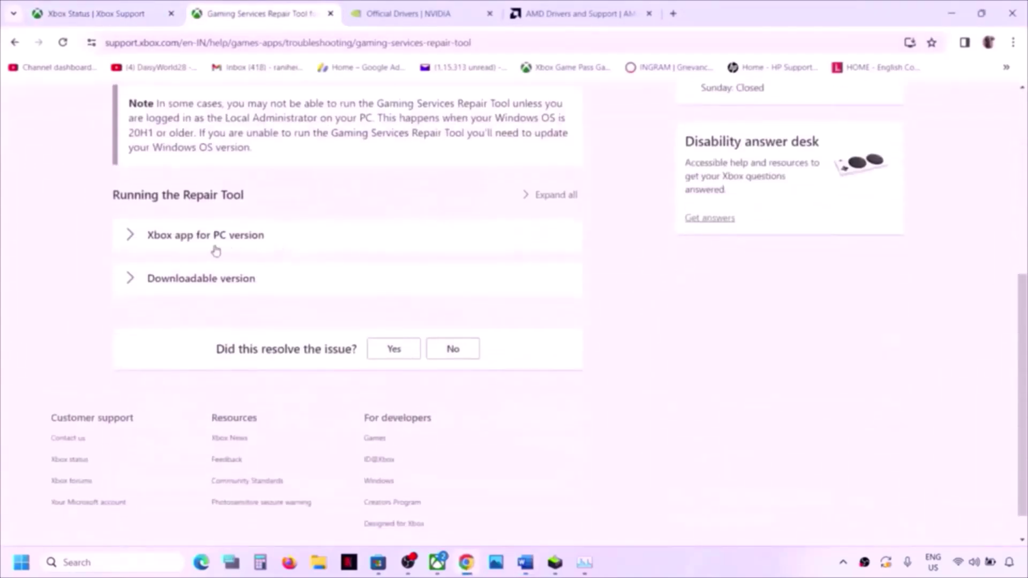
{"action": "left_click", "coordinate": [128, 277]}
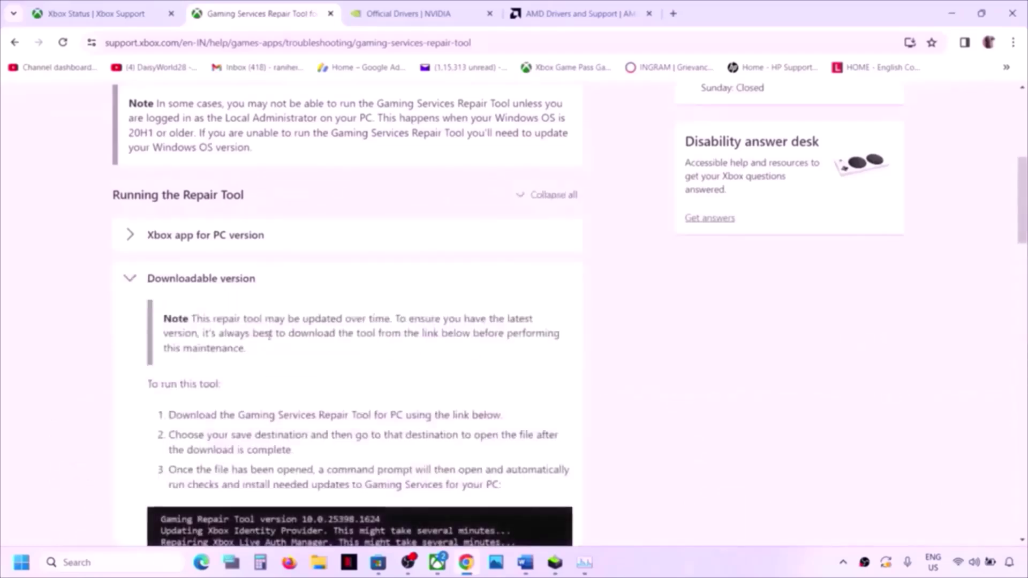
{"action": "scroll", "coordinate": [269, 337], "scroll_direction": "down", "scroll_amount": 3}
{"action": "scroll", "coordinate": [269, 339], "scroll_direction": "down", "scroll_amount": 5}
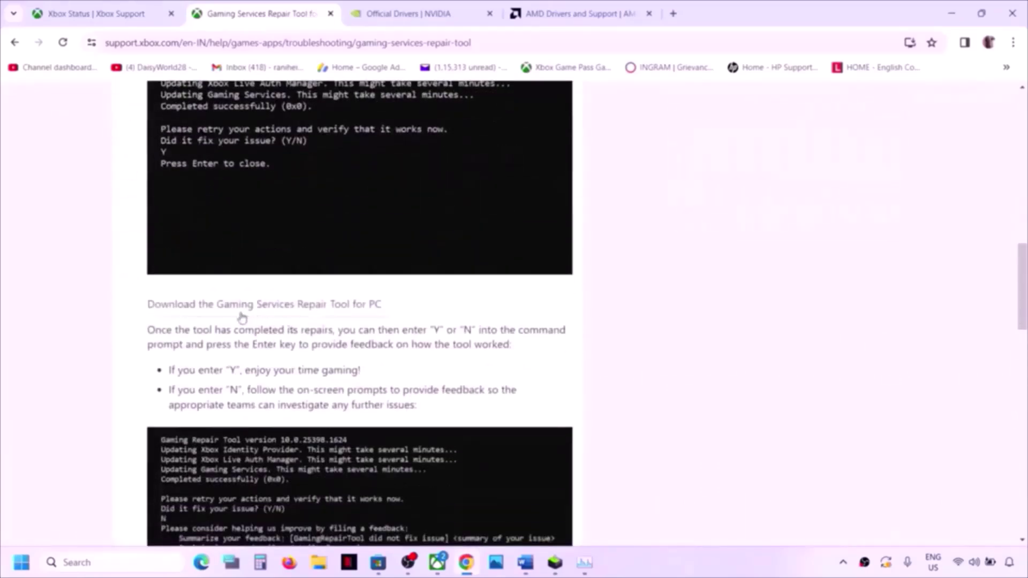
{"action": "left_click", "coordinate": [337, 308]}
{"action": "left_click", "coordinate": [811, 78]}
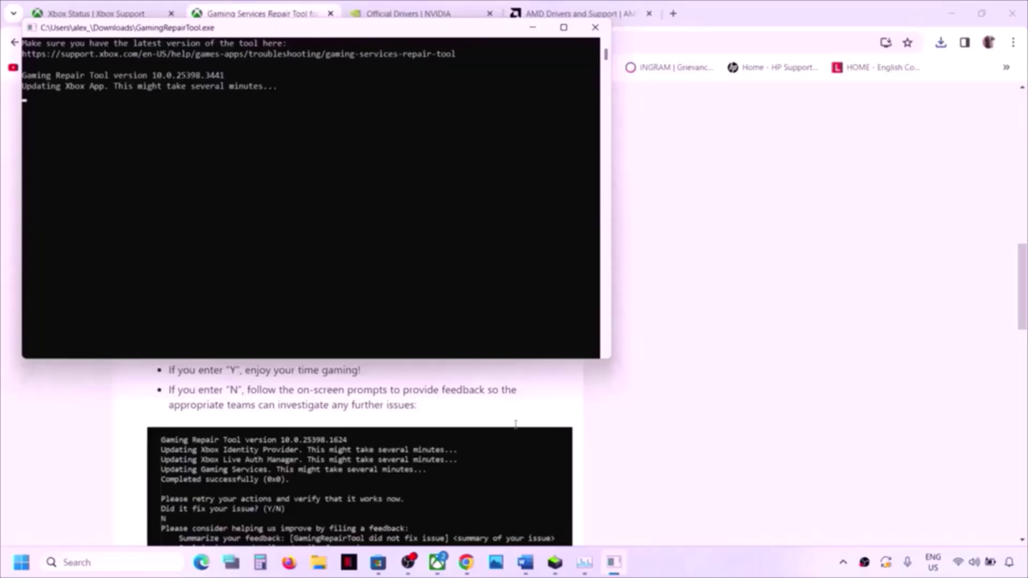
{"action": "left_click", "coordinate": [673, 456]}
Switch to the Xbox app, open the Gaming Services Repair Tool from its support options and start repairing.
{"action": "left_click", "coordinate": [437, 571]}
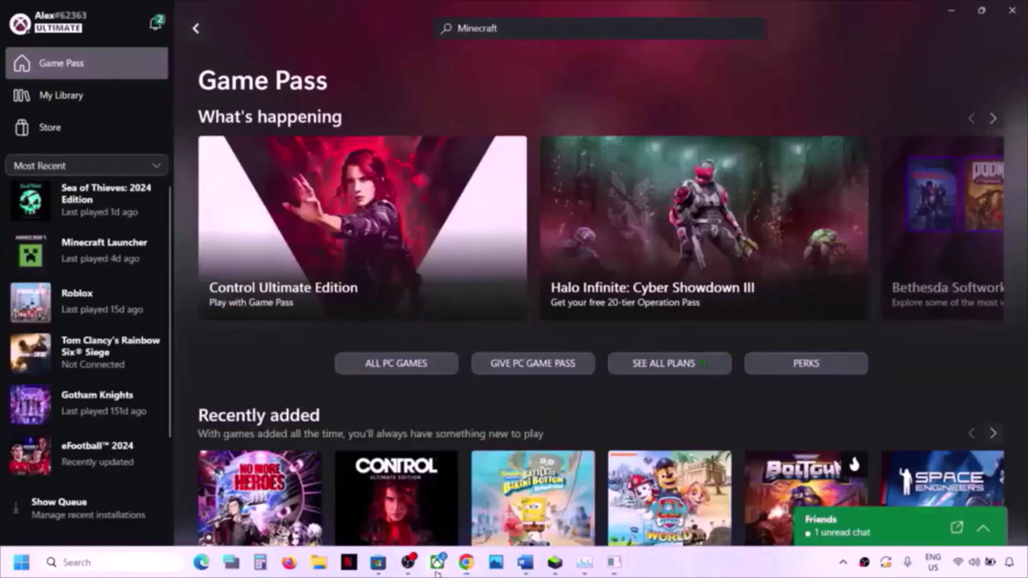
{"action": "left_click", "coordinate": [54, 23]}
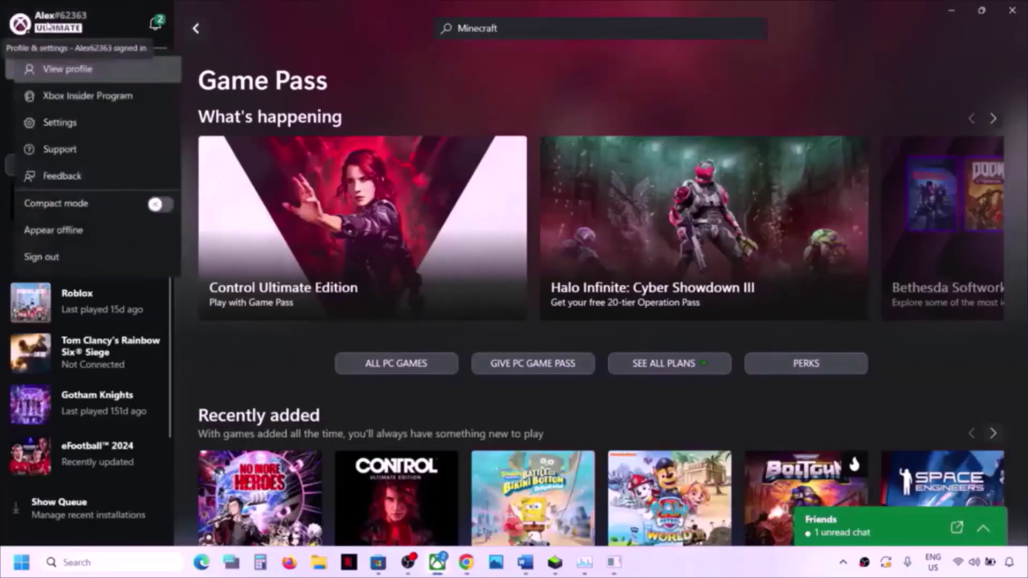
{"action": "left_click", "coordinate": [67, 152]}
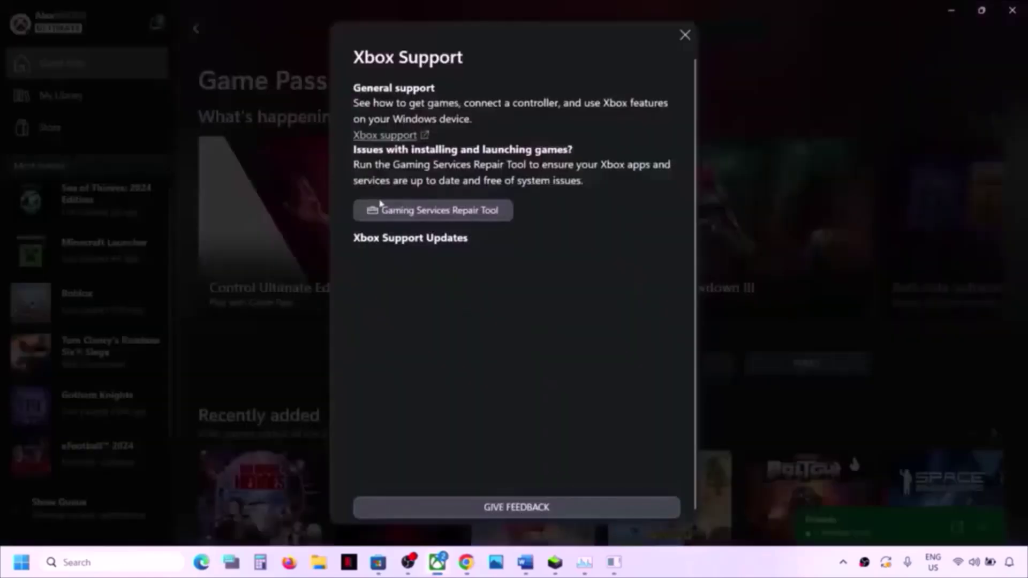
{"action": "left_click", "coordinate": [470, 211]}
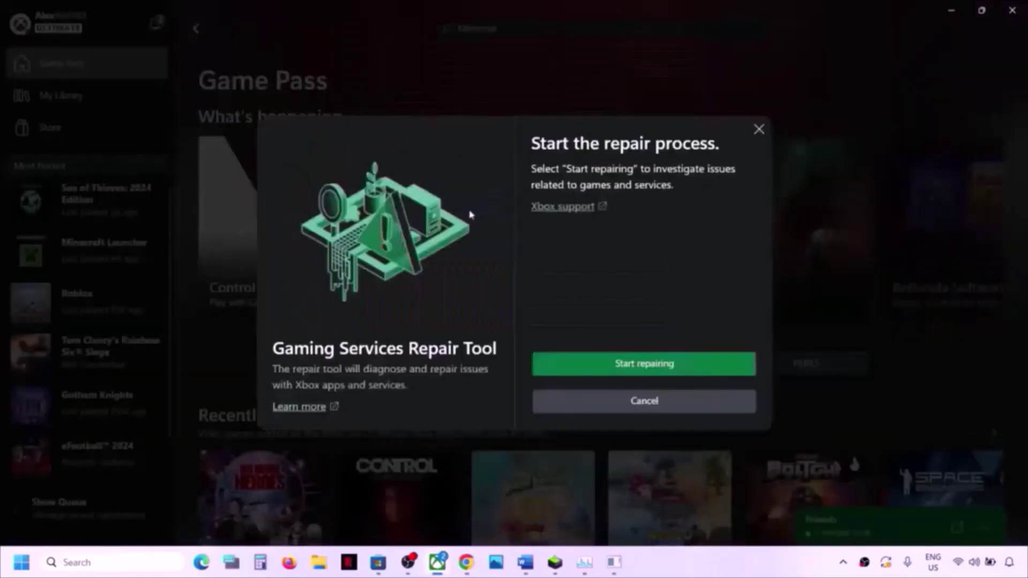
{"action": "left_click", "coordinate": [644, 366]}
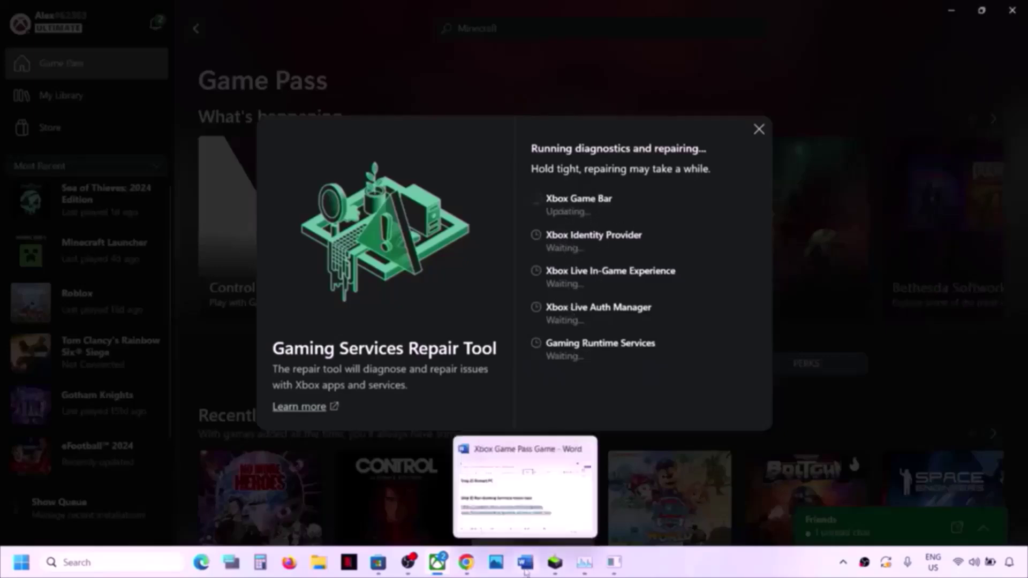
Return to the Word document and highlight Step 4's clean graphics driver installation heading and its NVIDIA and AMD links.
{"action": "left_click", "coordinate": [525, 562]}
{"action": "scroll", "coordinate": [329, 403], "scroll_direction": "down", "scroll_amount": 3}
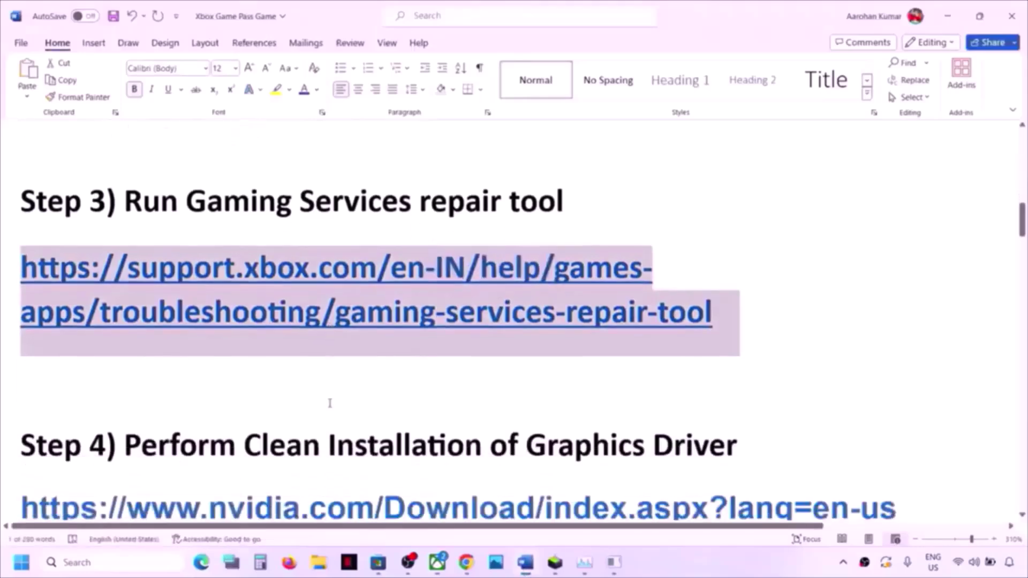
{"action": "left_click_drag", "start_coordinate": [125, 359], "coordinate": [706, 367]}
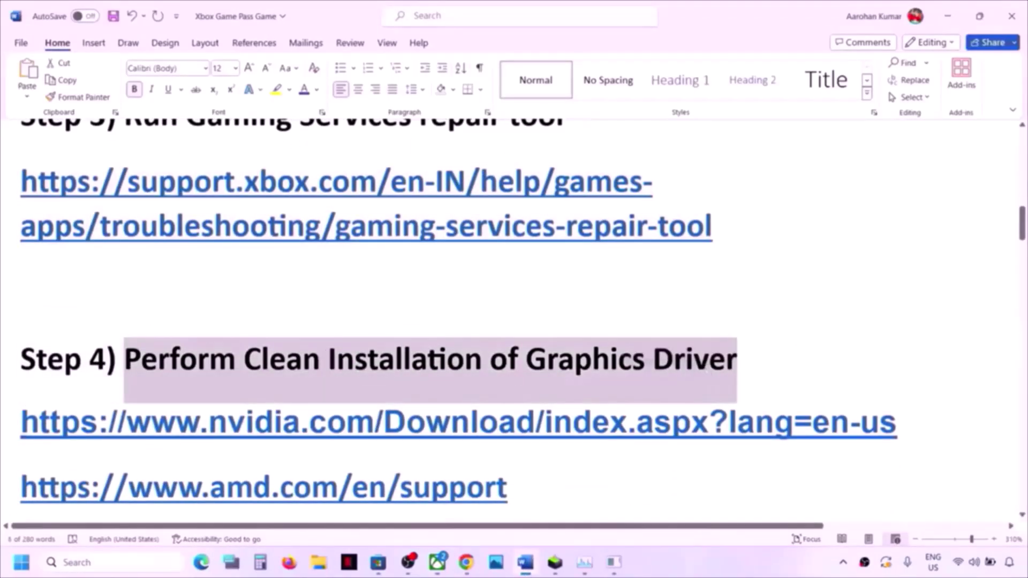
{"action": "left_click_drag", "start_coordinate": [202, 423], "coordinate": [516, 423]}
{"action": "scroll", "coordinate": [241, 372], "scroll_direction": "down", "scroll_amount": 2}
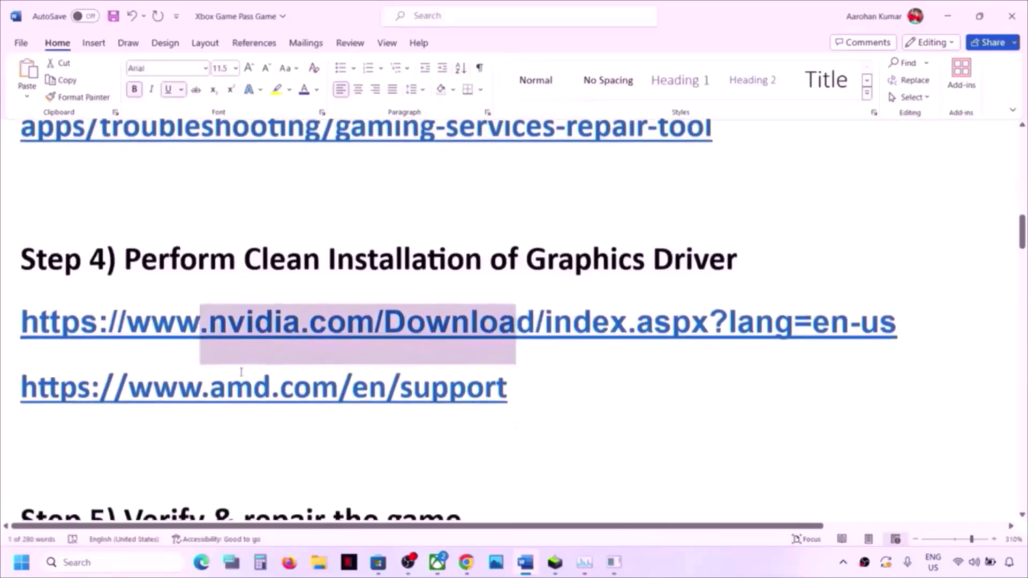
{"action": "left_click_drag", "start_coordinate": [178, 374], "coordinate": [480, 378]}
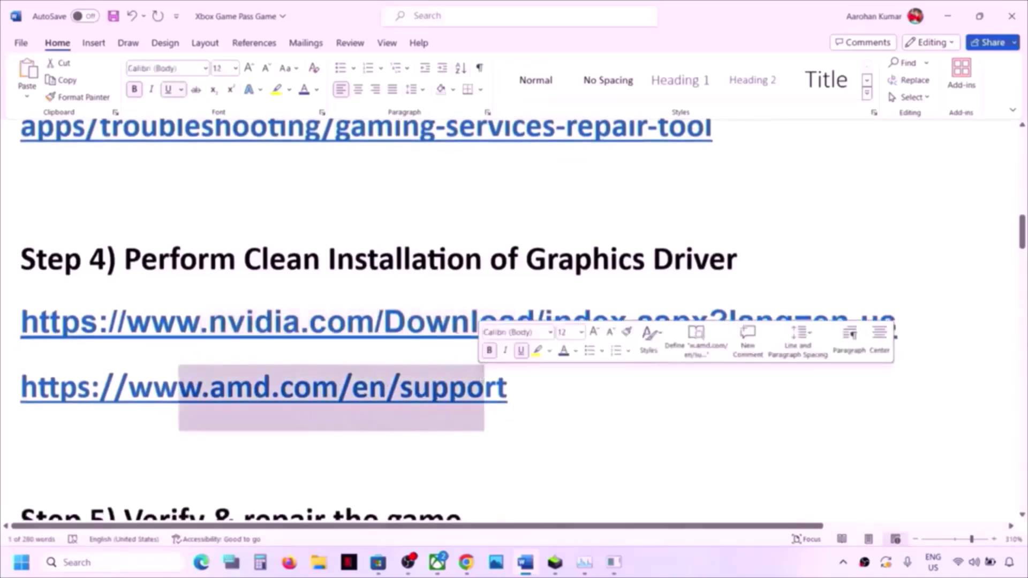
{"action": "triple_click", "coordinate": [437, 329]}
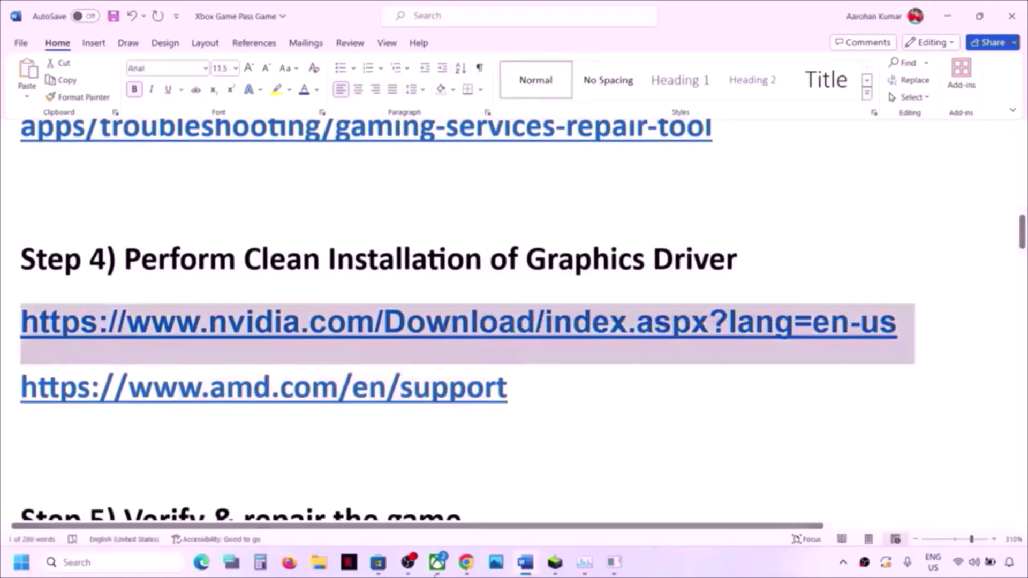
On Chrome's NVIDIA driver page, choose GeForce, GeForce RTX 30 Series (Notebooks), GeForce RTX 3050 Laptop GPU and Windows 11.
{"action": "left_click", "coordinate": [466, 562]}
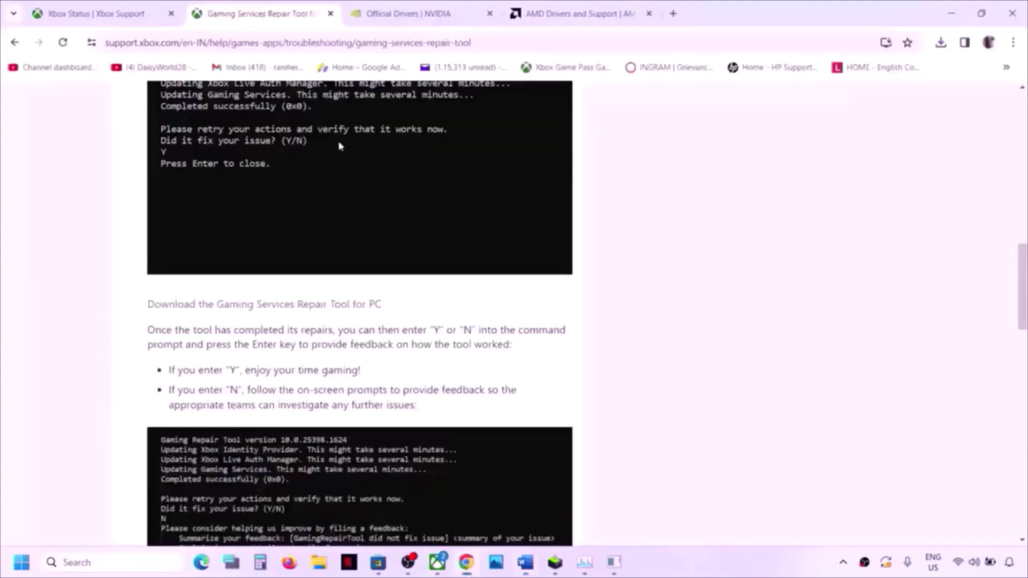
{"action": "left_click", "coordinate": [423, 16]}
{"action": "left_click", "coordinate": [511, 217]}
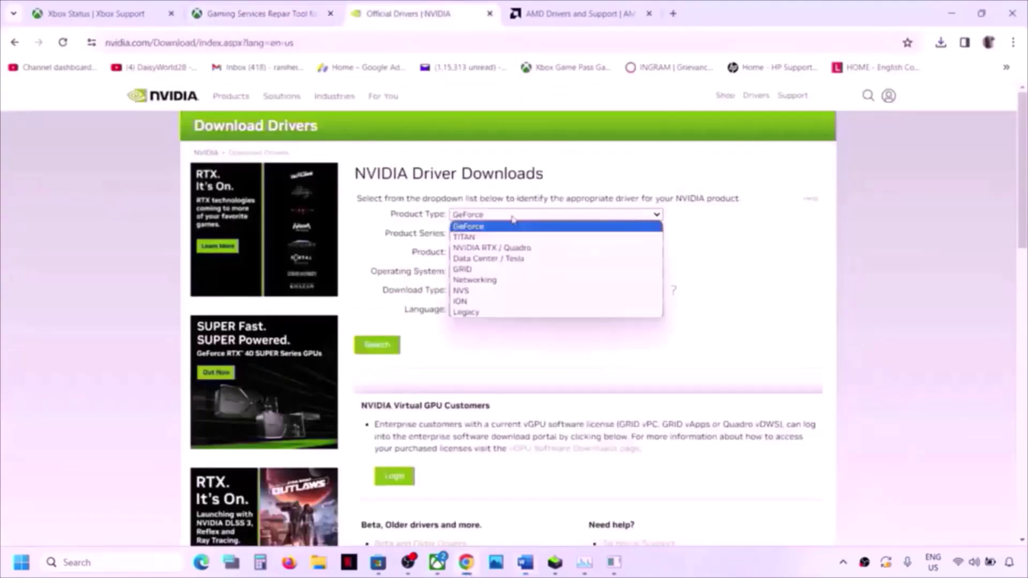
{"action": "left_click", "coordinate": [493, 232]}
{"action": "left_click", "coordinate": [501, 234]}
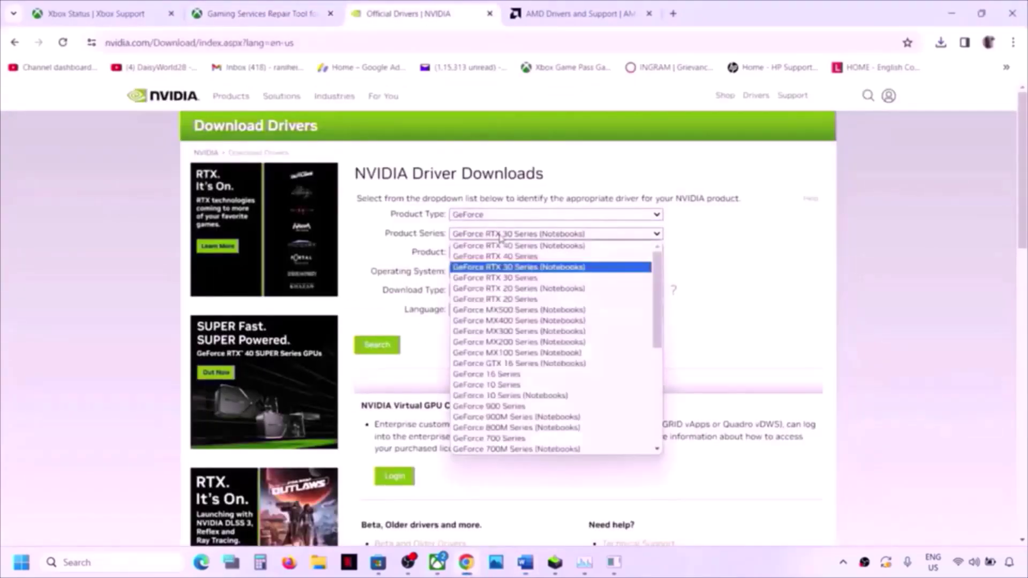
{"action": "left_click", "coordinate": [525, 268]}
{"action": "left_click", "coordinate": [539, 257]}
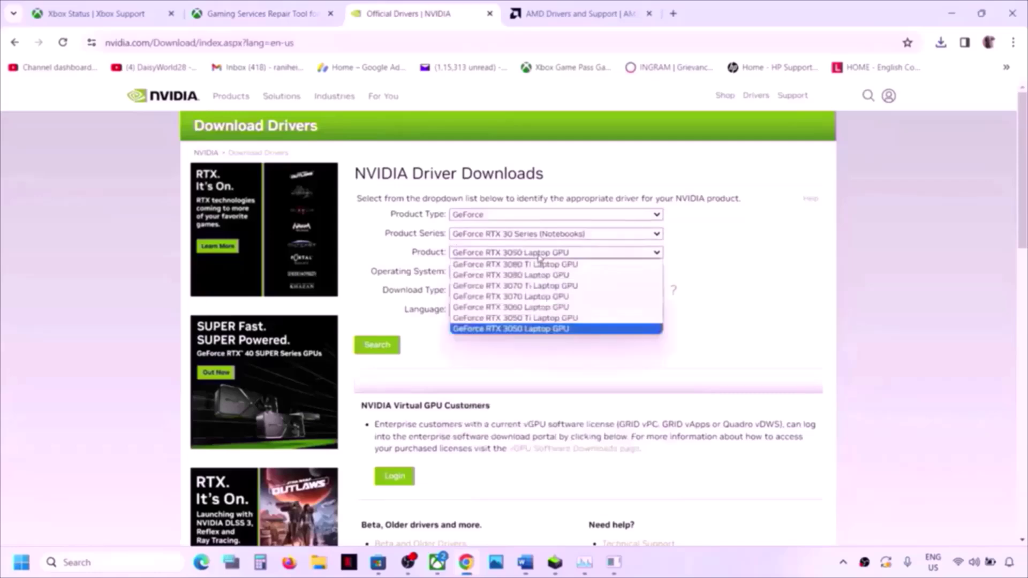
{"action": "left_click", "coordinate": [536, 330]}
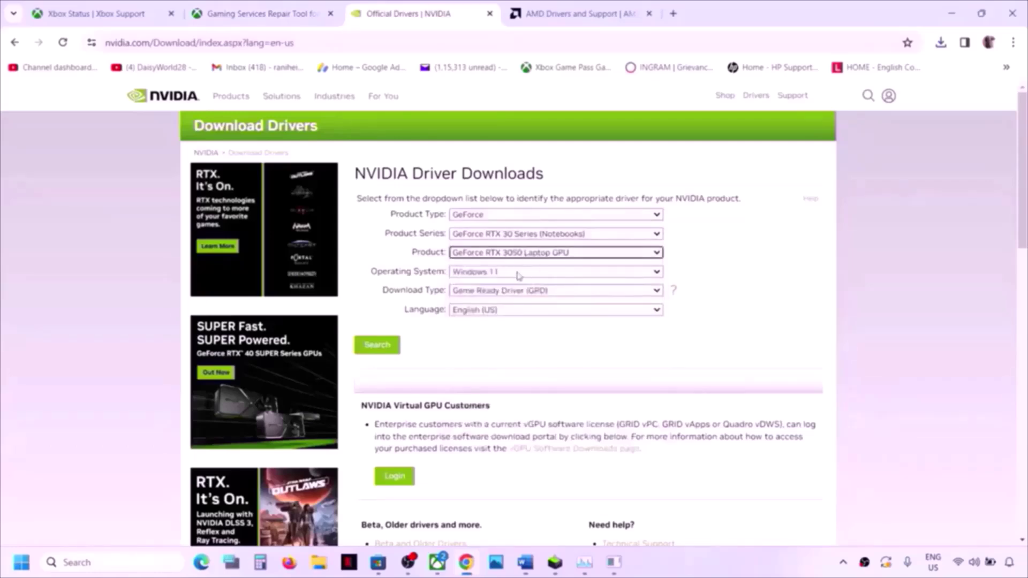
{"action": "left_click", "coordinate": [516, 275]}
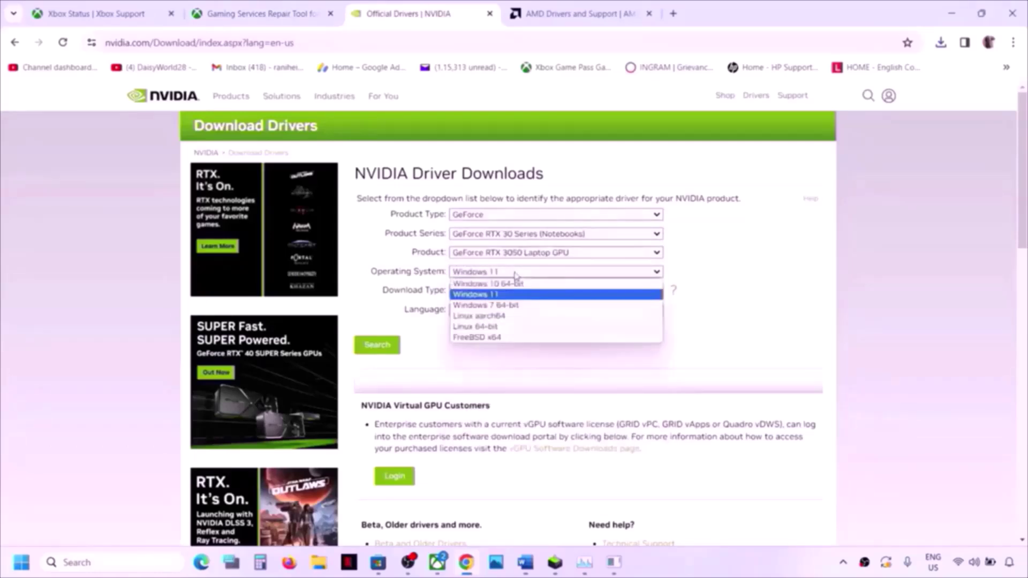
{"action": "left_click", "coordinate": [502, 297]}
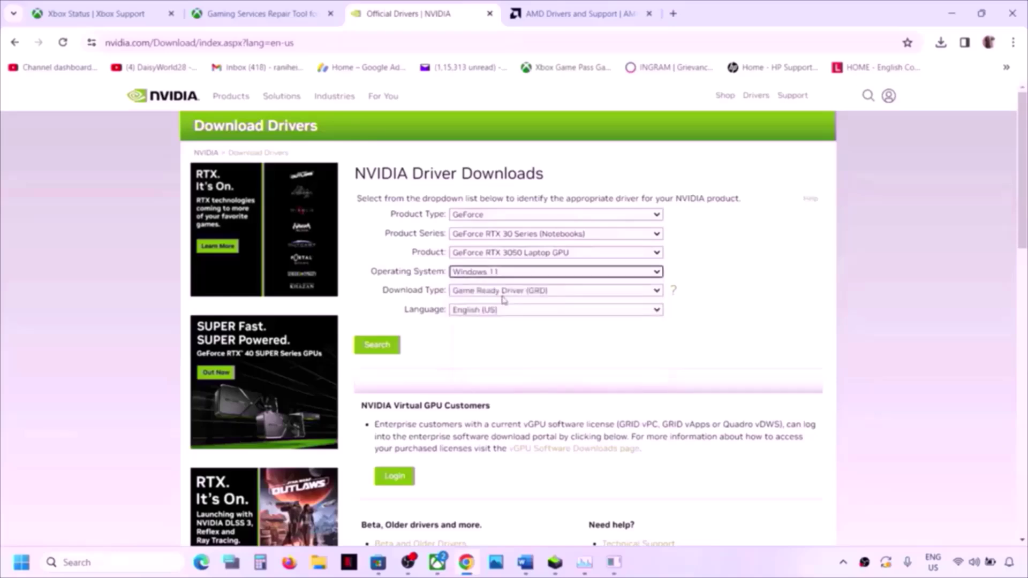
Search for the matching NVIDIA driver, download the 551.76 notebook installer and show the recent downloads.
{"action": "left_click", "coordinate": [383, 346]}
{"action": "left_click", "coordinate": [385, 280]}
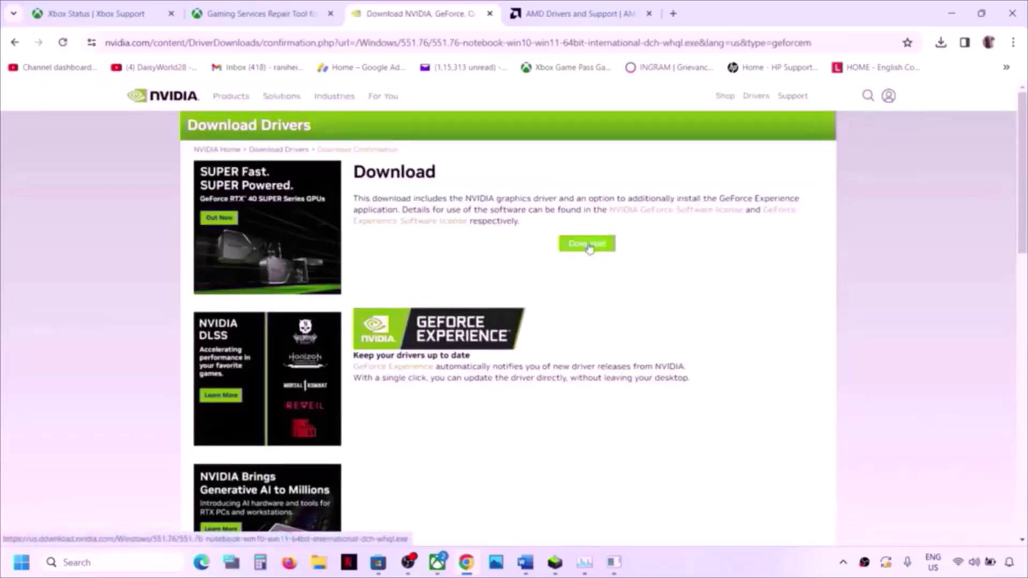
{"action": "left_click", "coordinate": [589, 247]}
{"action": "left_click", "coordinate": [942, 44]}
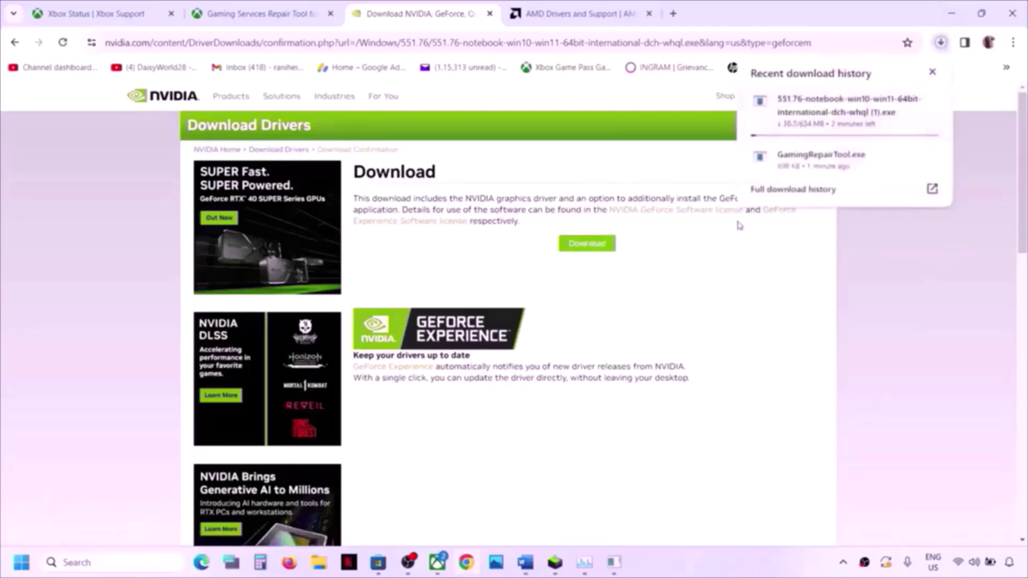
In the NVIDIA 551.76 installer, accept the license, choose Custom (Advanced) and select Perform a clean installation.
{"action": "left_click", "coordinate": [553, 563]}
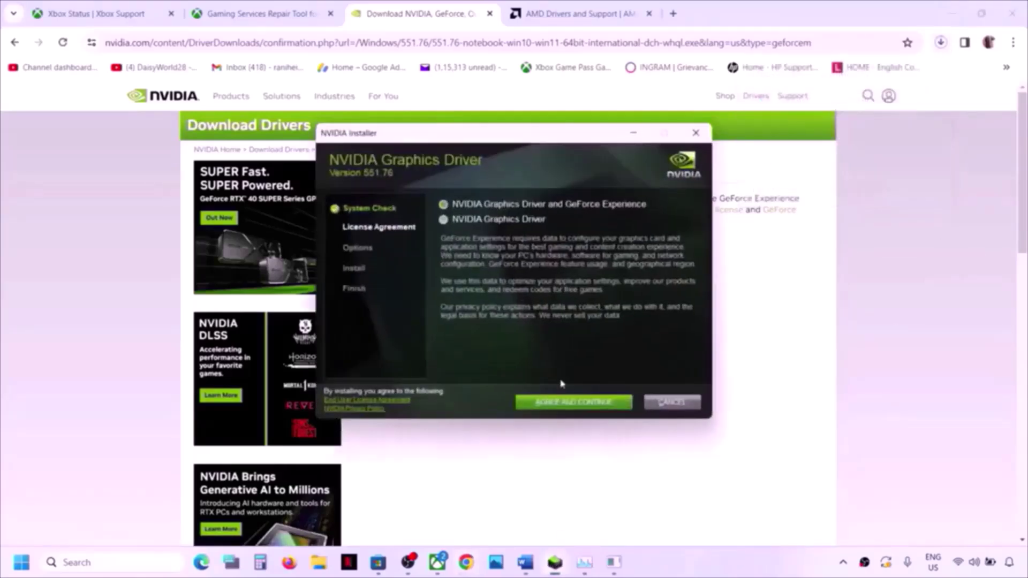
{"action": "left_click", "coordinate": [569, 408]}
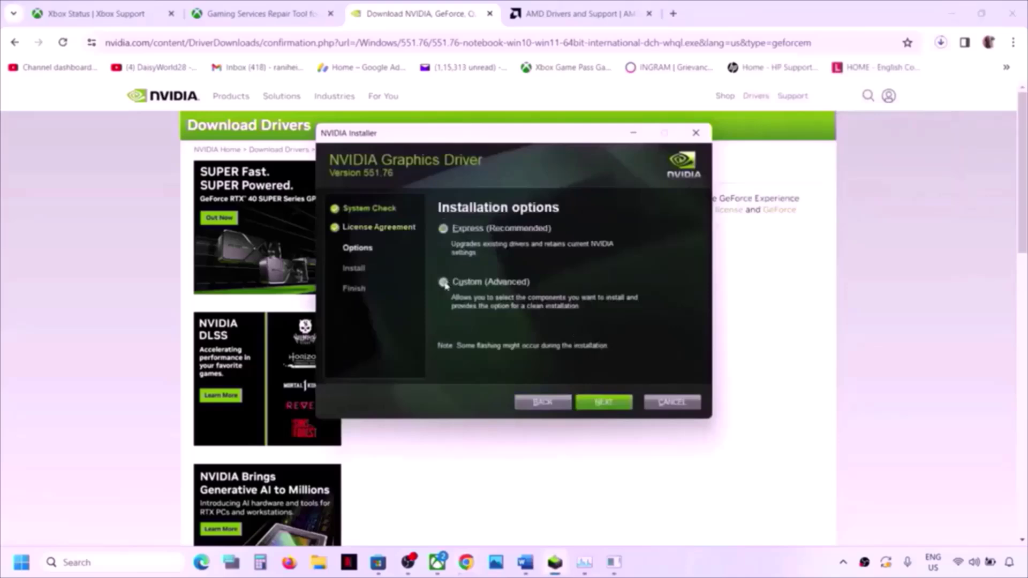
{"action": "left_click", "coordinate": [598, 407]}
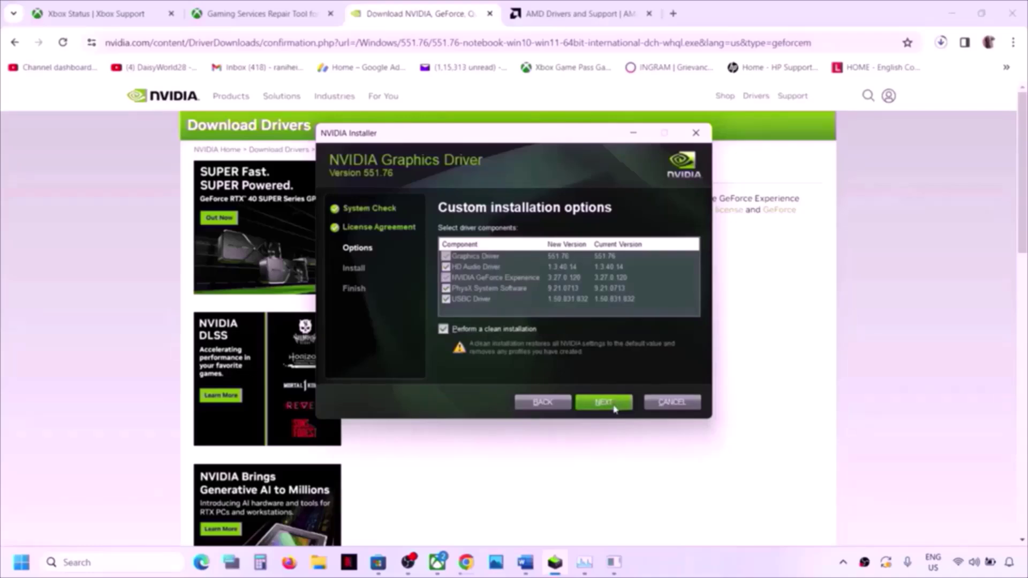
{"action": "key", "text": "super+f"}
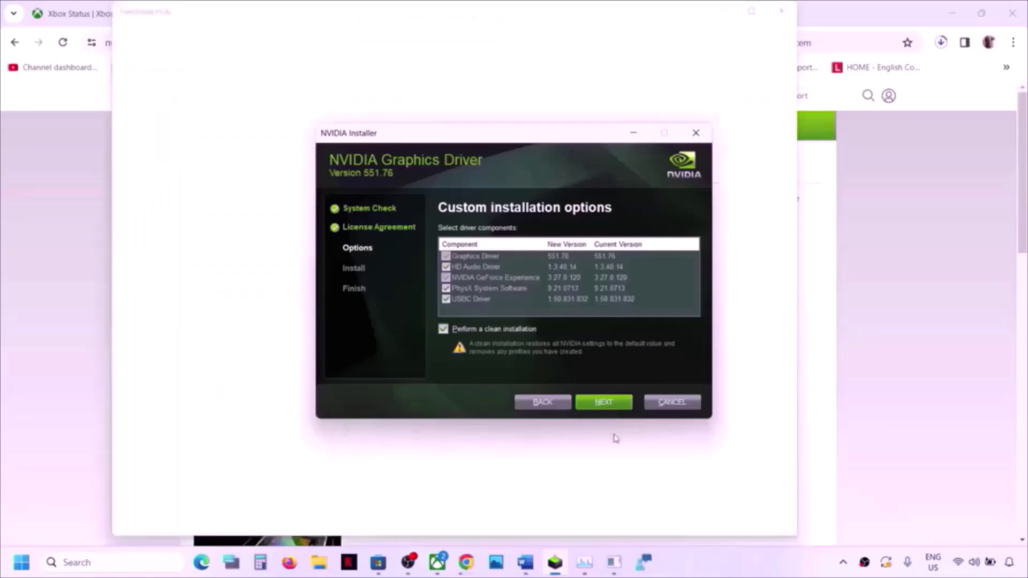
{"action": "left_click", "coordinate": [898, 333]}
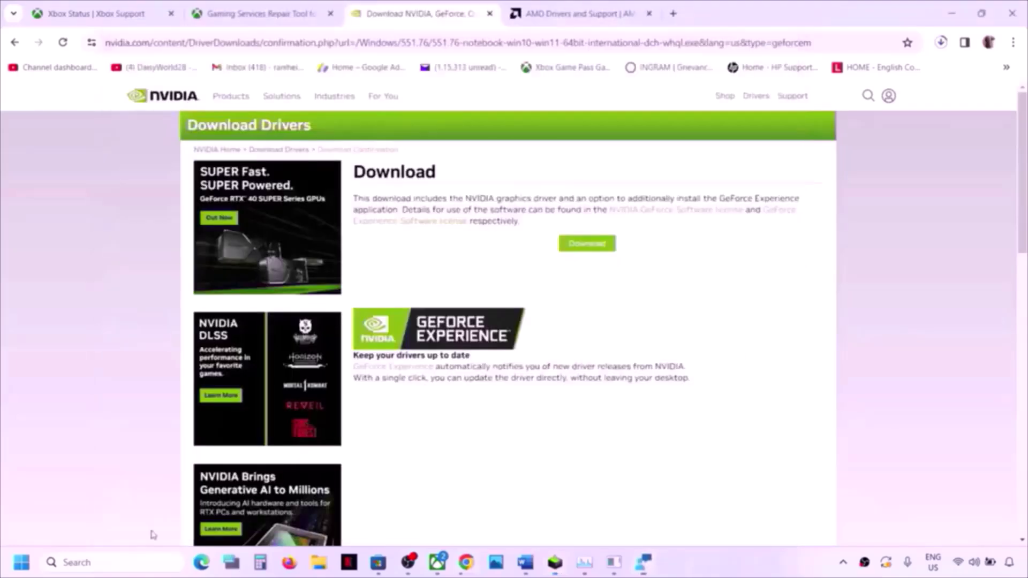
Show the Windows power options containing Update and restart, and dismiss them without restarting.
{"action": "left_click", "coordinate": [22, 562]}
{"action": "left_click", "coordinate": [389, 516]}
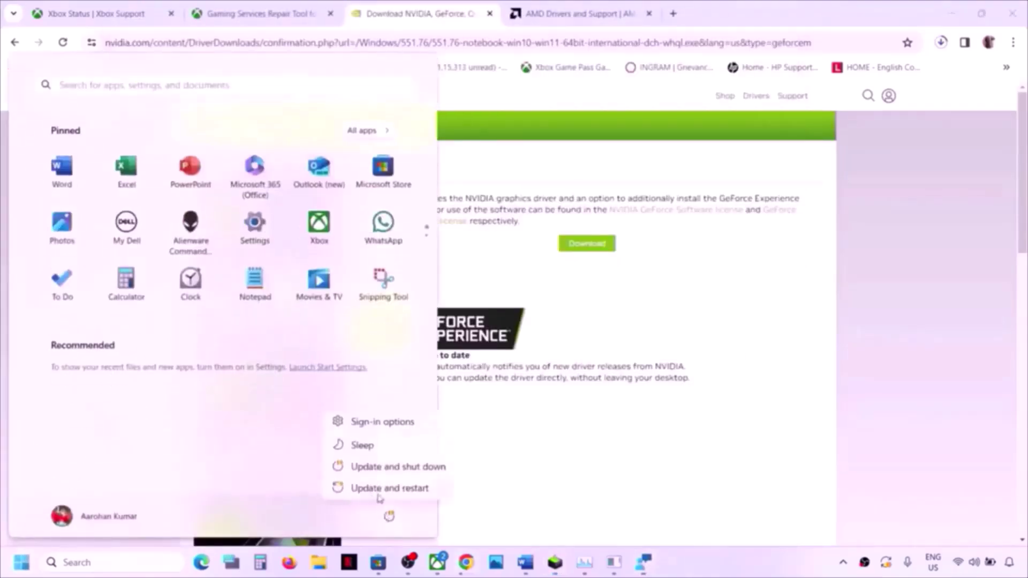
{"action": "left_click", "coordinate": [666, 443]}
{"action": "left_click", "coordinate": [647, 454]}
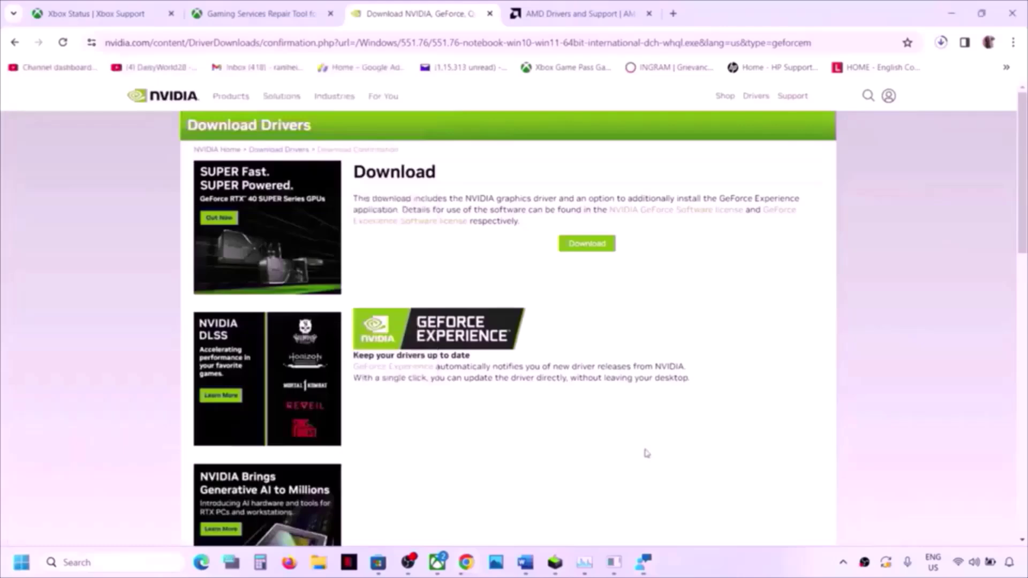
Return to the Word document and highlight Step 5's "Verify & repair the game" heading.
{"action": "left_click", "coordinate": [525, 562]}
{"action": "scroll", "coordinate": [388, 381], "scroll_direction": "down", "scroll_amount": 3}
{"action": "scroll", "coordinate": [387, 381], "scroll_direction": "down", "scroll_amount": 2}
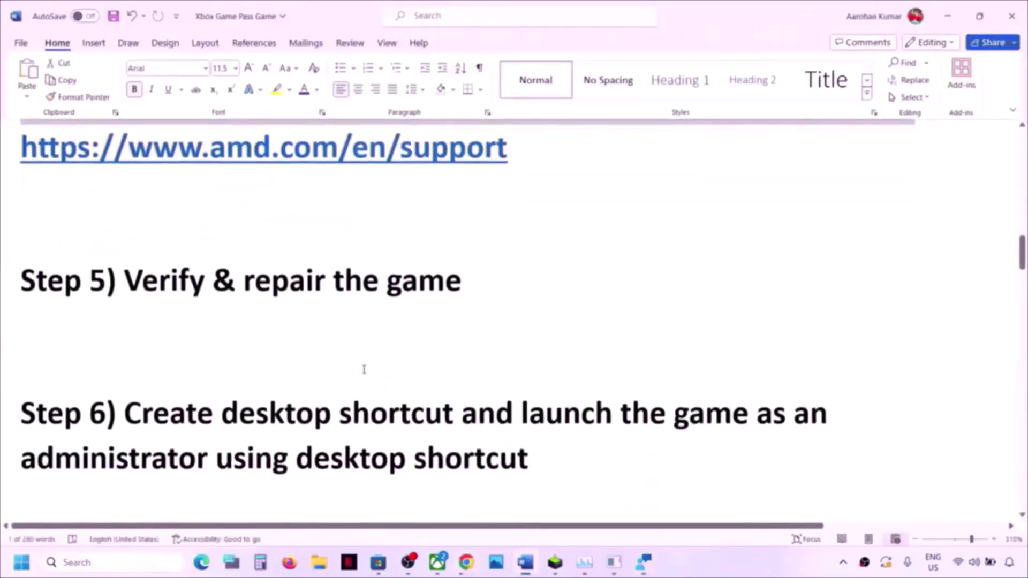
{"action": "scroll", "coordinate": [363, 370], "scroll_direction": "up", "scroll_amount": 2}
{"action": "left_click_drag", "start_coordinate": [161, 373], "coordinate": [503, 371]}
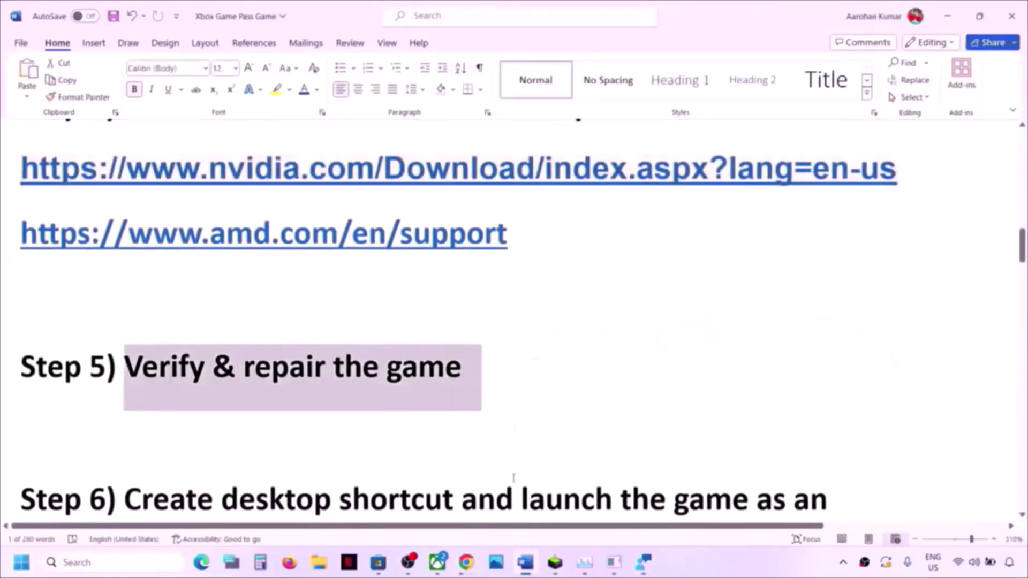
Switch to the Xbox app, dismiss its required update prompt, and close the Gaming Repair Tool console.
{"action": "left_click", "coordinate": [436, 565]}
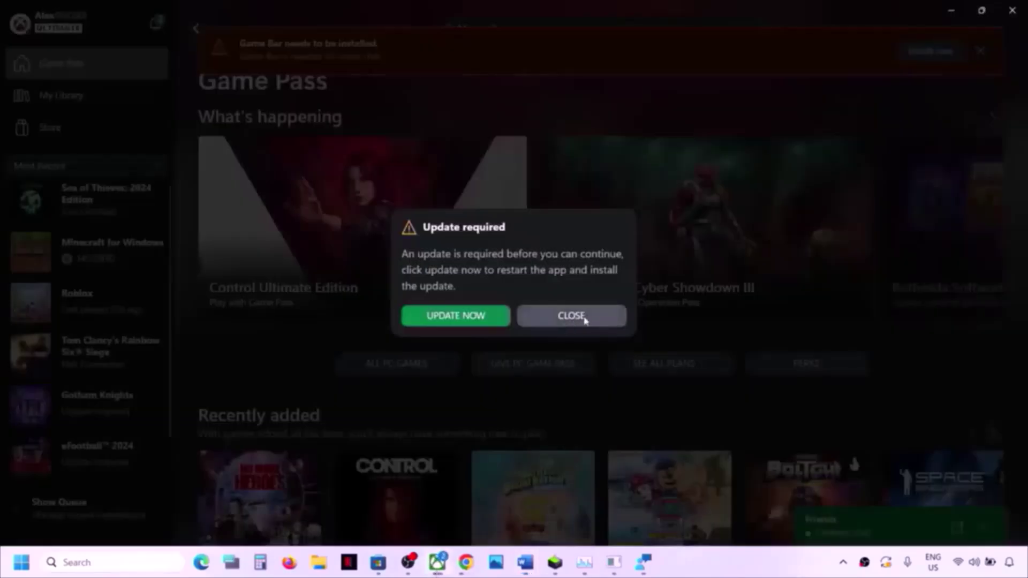
{"action": "left_click", "coordinate": [585, 320]}
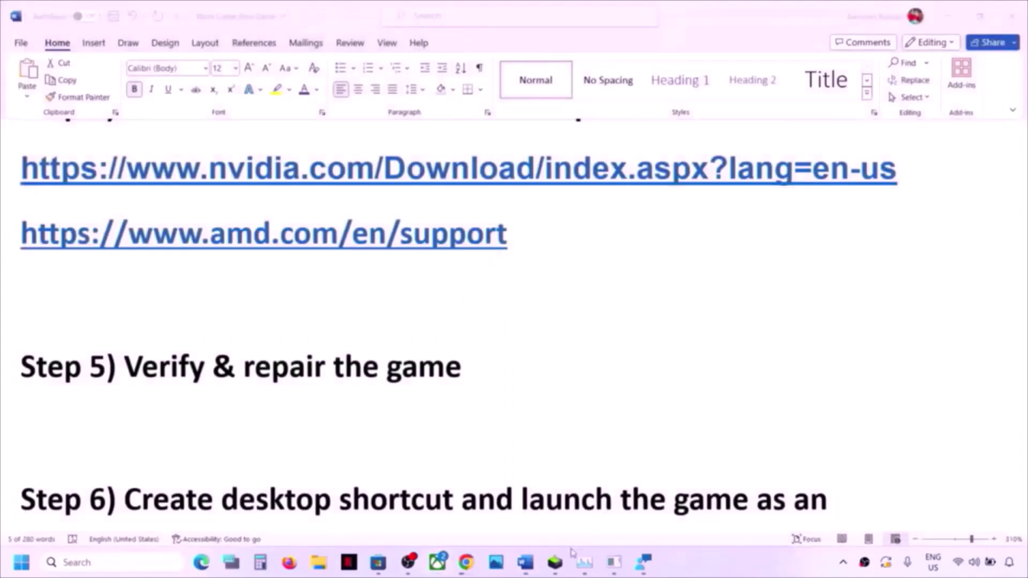
{"action": "left_click", "coordinate": [614, 564]}
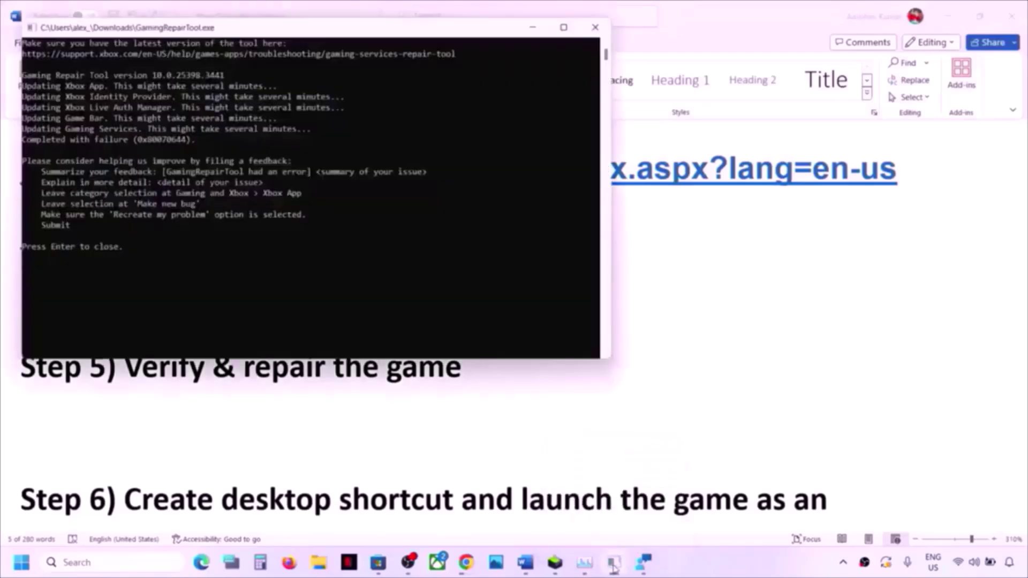
{"action": "key", "text": "Return"}
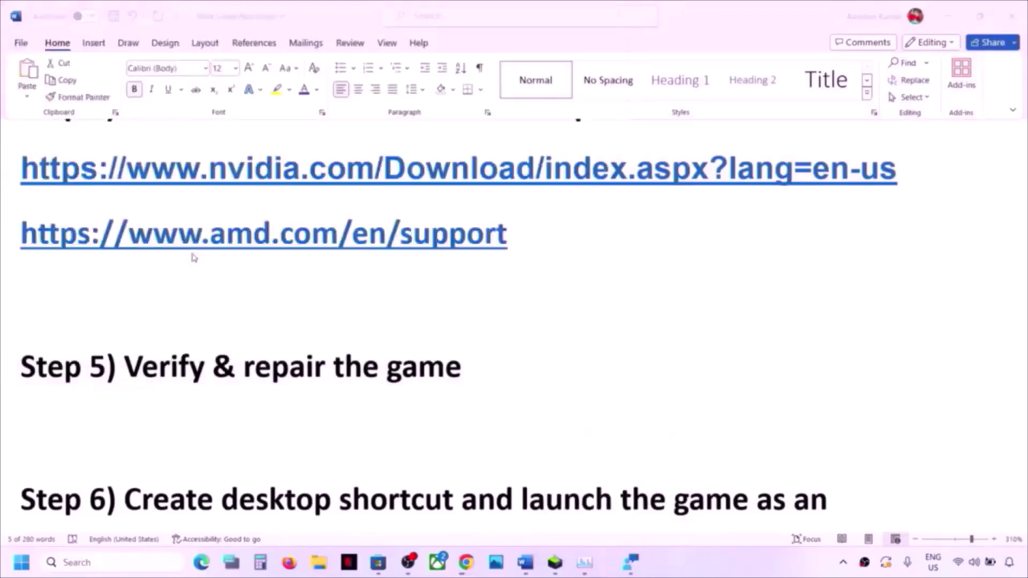
Reopen the Xbox app, verify and repair the files of Sea of Thieves: 2024 Edition, and open the game's page.
{"action": "left_click", "coordinate": [437, 562]}
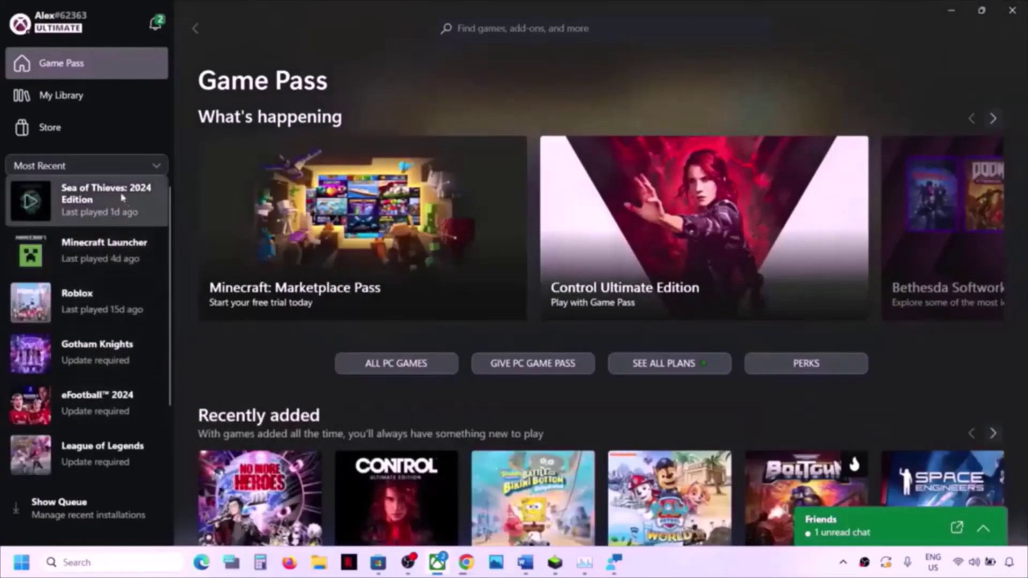
{"action": "right_click", "coordinate": [96, 206]}
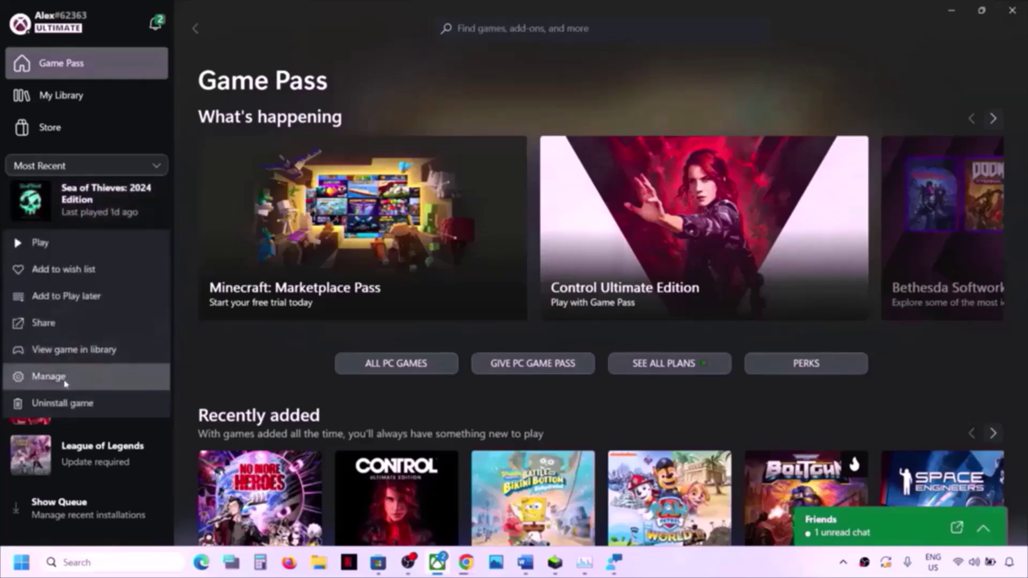
{"action": "left_click", "coordinate": [49, 376]}
{"action": "left_click", "coordinate": [558, 137]}
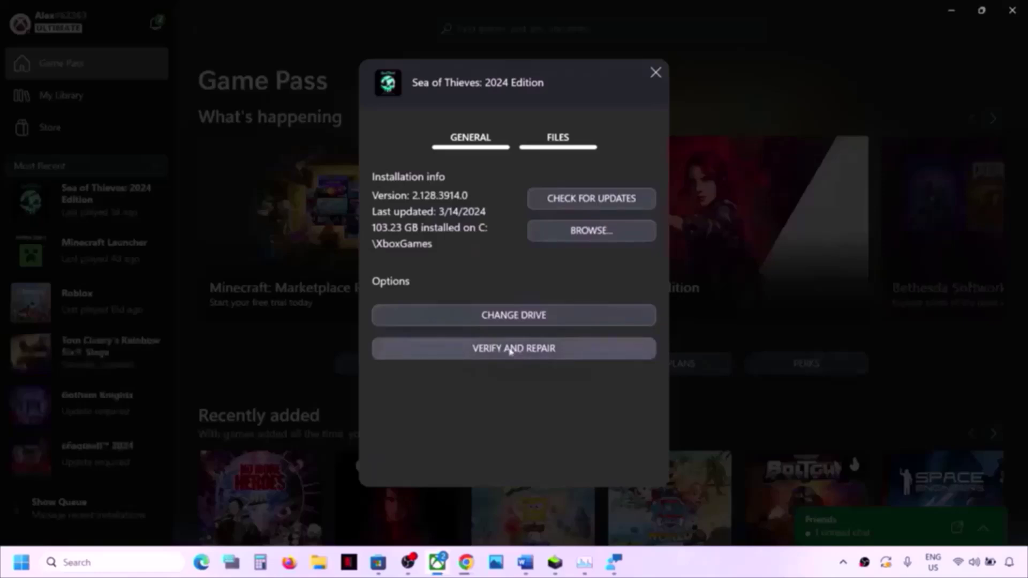
{"action": "left_click", "coordinate": [522, 355]}
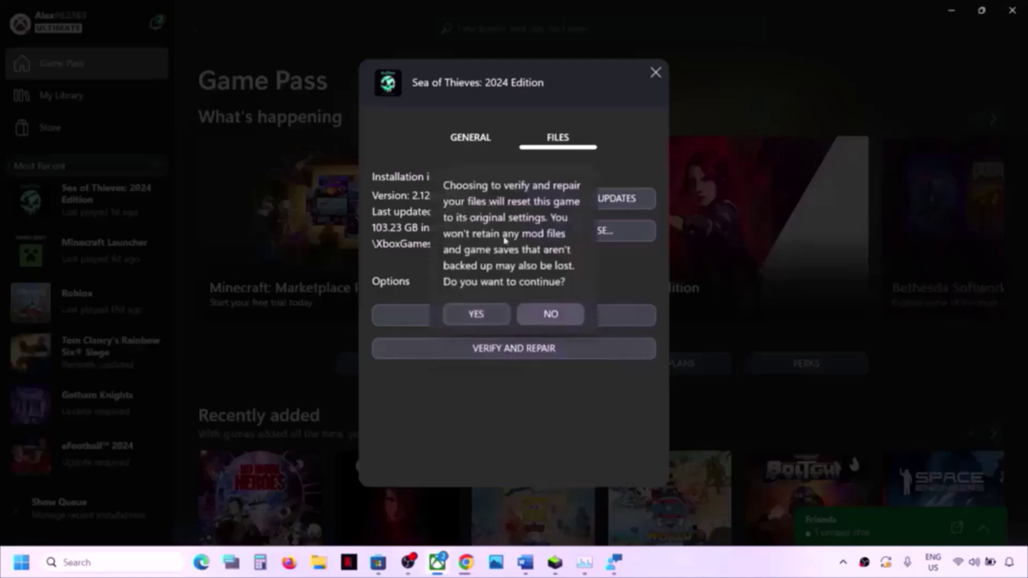
{"action": "left_click", "coordinate": [484, 316]}
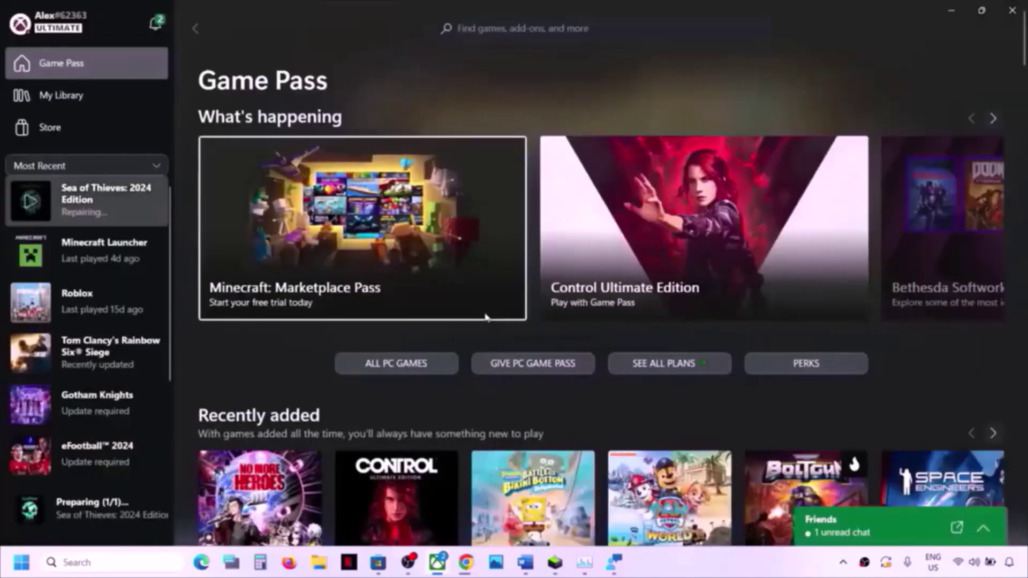
{"action": "left_click", "coordinate": [111, 202]}
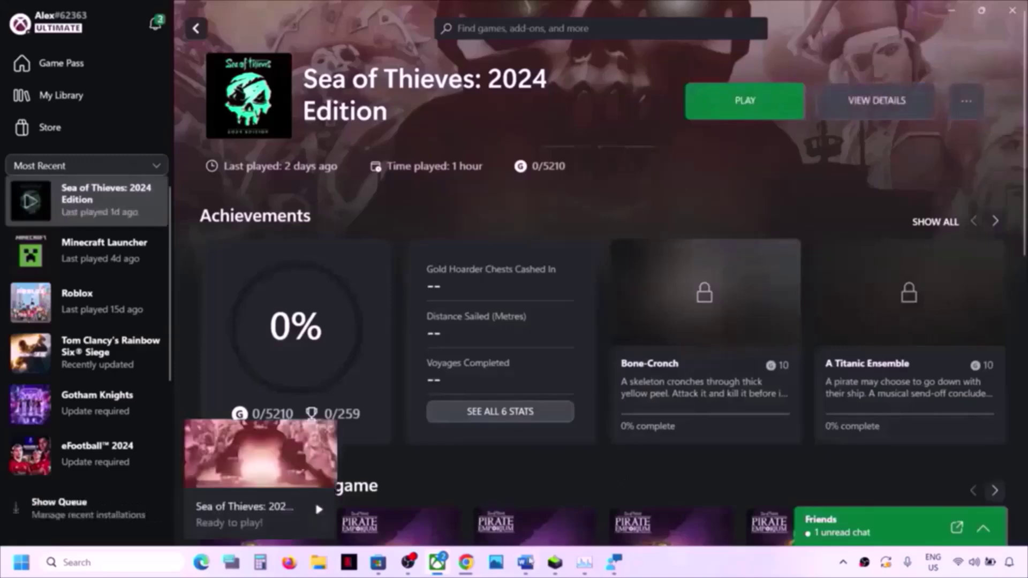
Return to the Word document and highlight Step 6's text on creating a desktop shortcut and launching as administrator.
{"action": "left_click", "coordinate": [523, 570]}
{"action": "scroll", "coordinate": [381, 386], "scroll_direction": "down", "scroll_amount": 3}
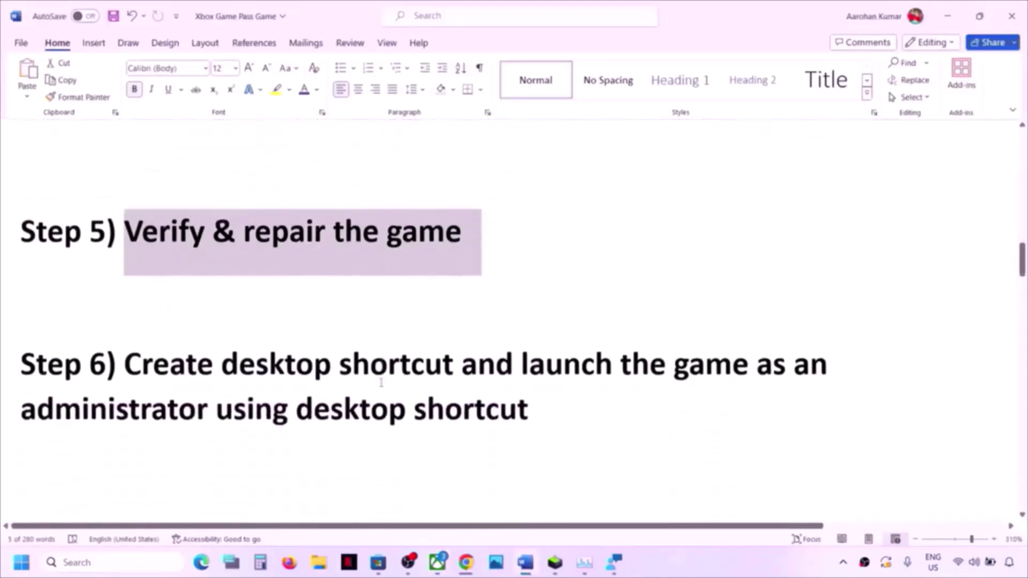
{"action": "left_click_drag", "start_coordinate": [125, 327], "coordinate": [666, 370]}
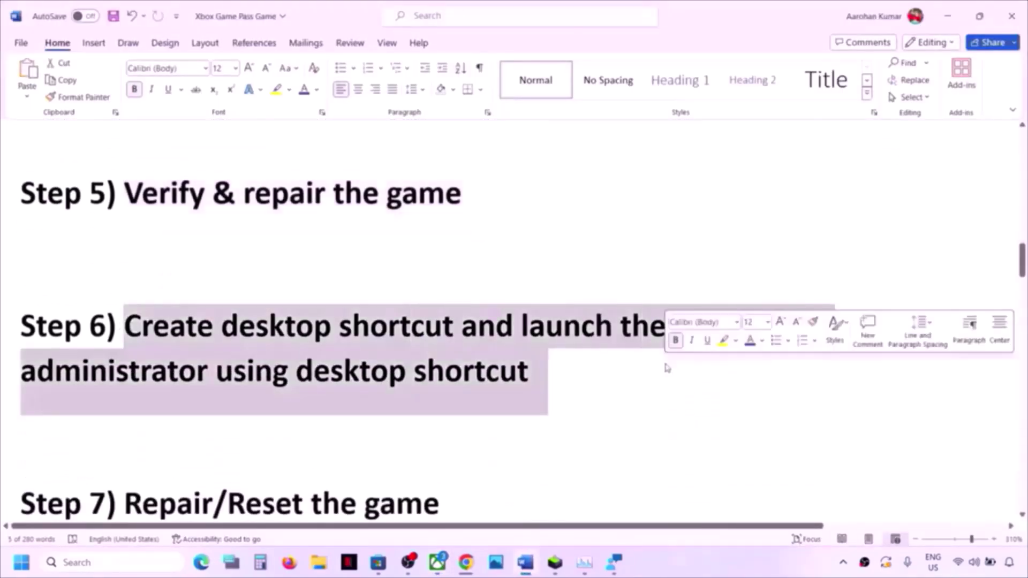
In the Xbox app, create a desktop shortcut for Sea of Thieves: 2024 Edition and show the shortcut's launch options on the desktop.
{"action": "left_click", "coordinate": [946, 16]}
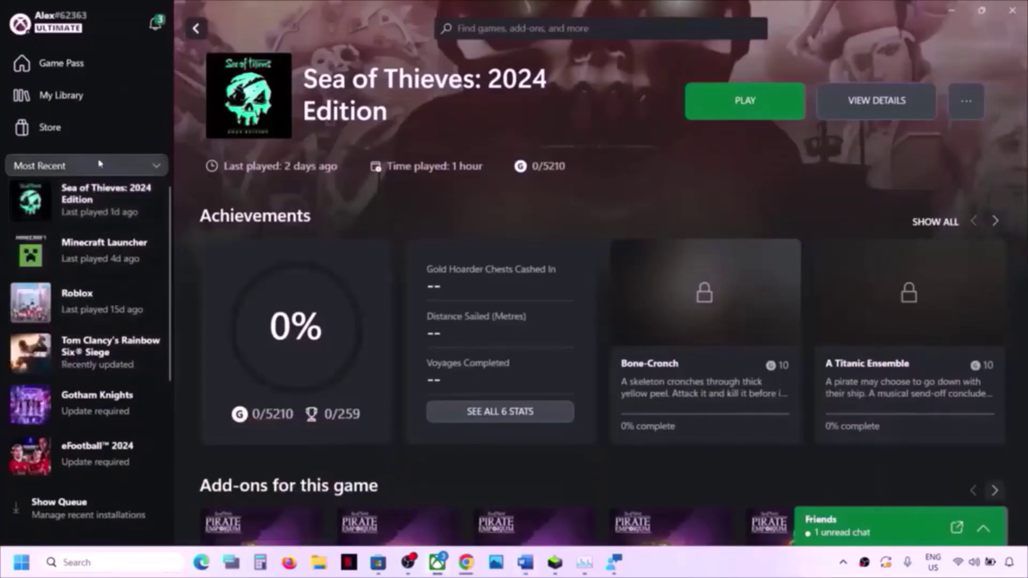
{"action": "left_click", "coordinate": [84, 71]}
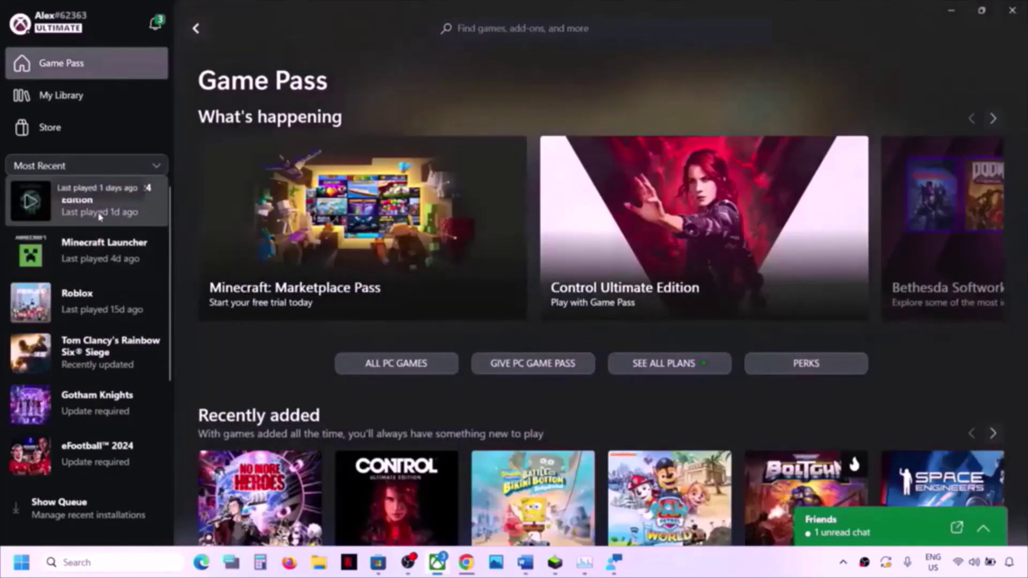
{"action": "right_click", "coordinate": [95, 206]}
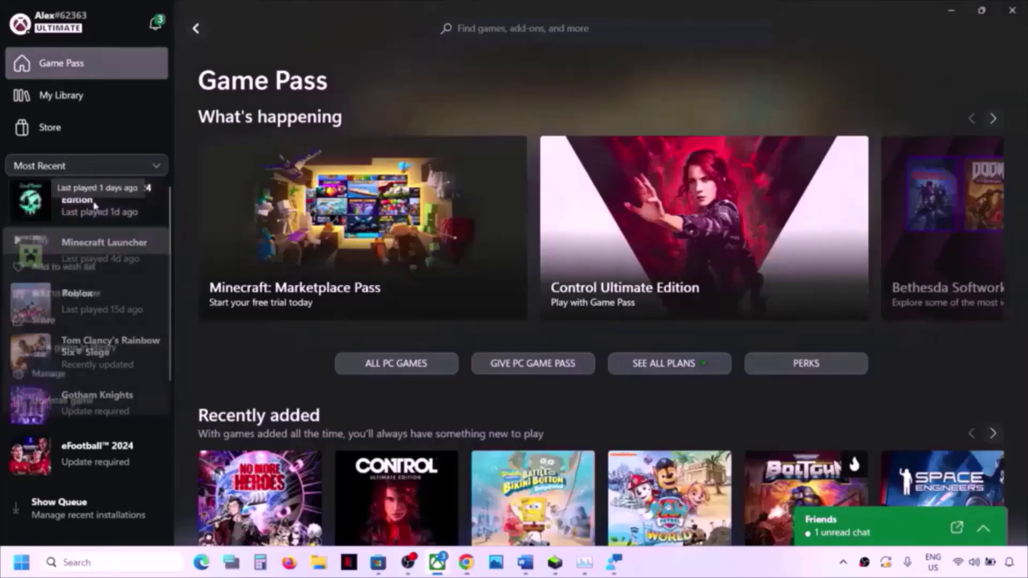
{"action": "left_click", "coordinate": [49, 377]}
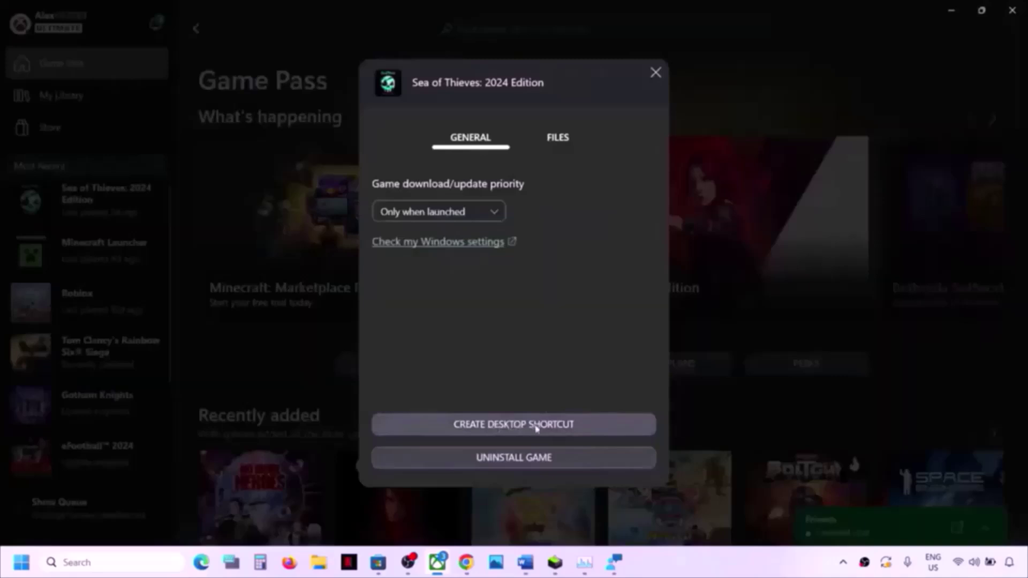
{"action": "key", "text": "super+d"}
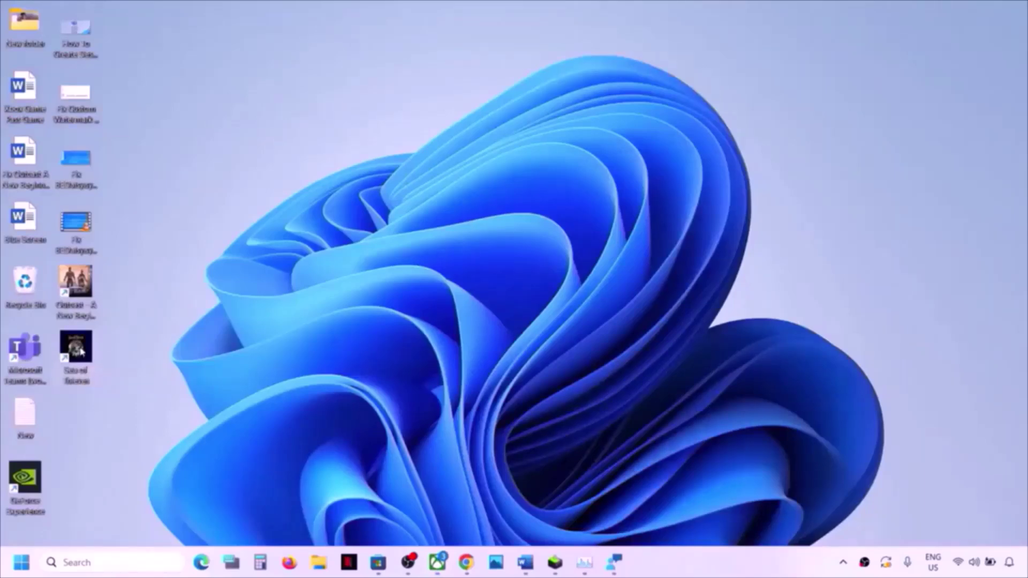
{"action": "right_click", "coordinate": [81, 351]}
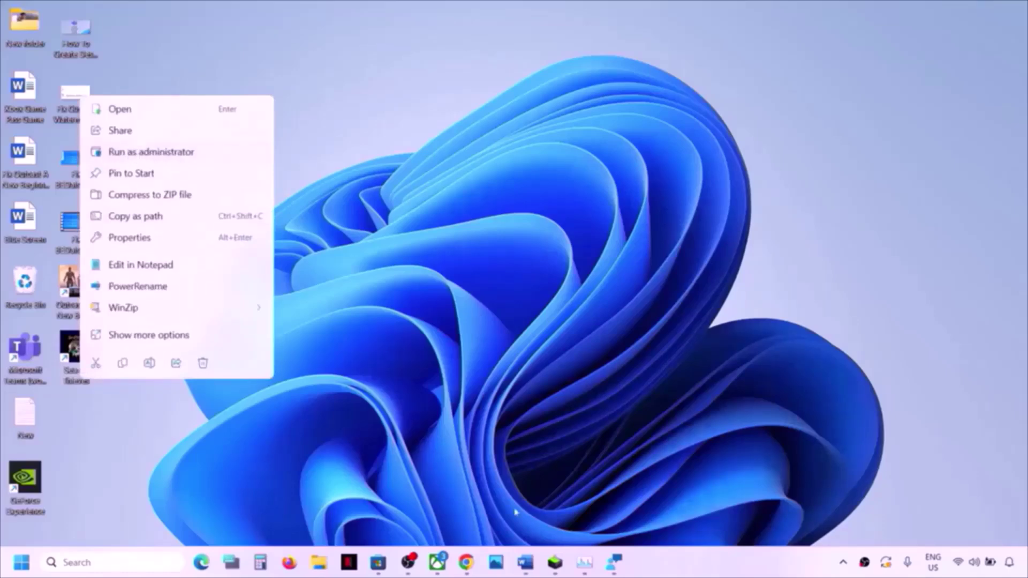
Return to the Word document and highlight Step 7's "Repair/Reset the game" heading.
{"action": "left_click", "coordinate": [526, 561]}
{"action": "scroll", "coordinate": [328, 369], "scroll_direction": "down", "scroll_amount": 3}
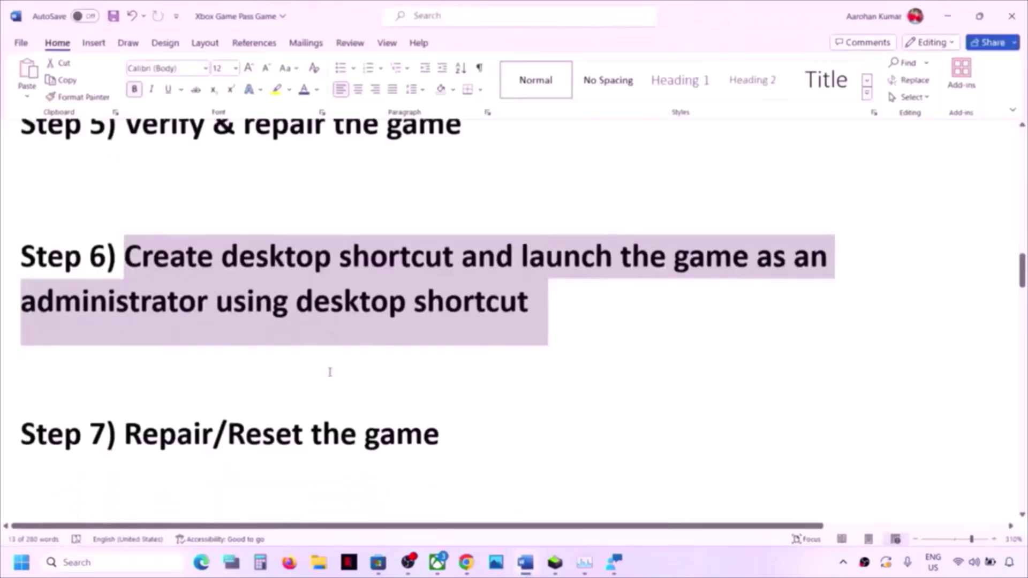
{"action": "left_click_drag", "start_coordinate": [124, 358], "coordinate": [496, 353]}
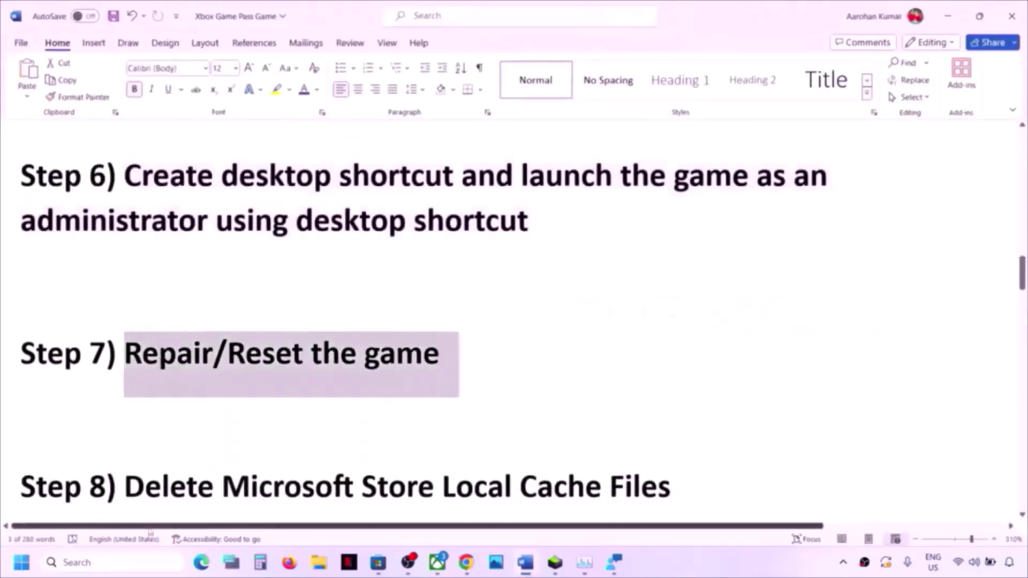
Switch to Windows Settings, open the installed apps list and look through it for the game.
{"action": "left_click", "coordinate": [24, 563]}
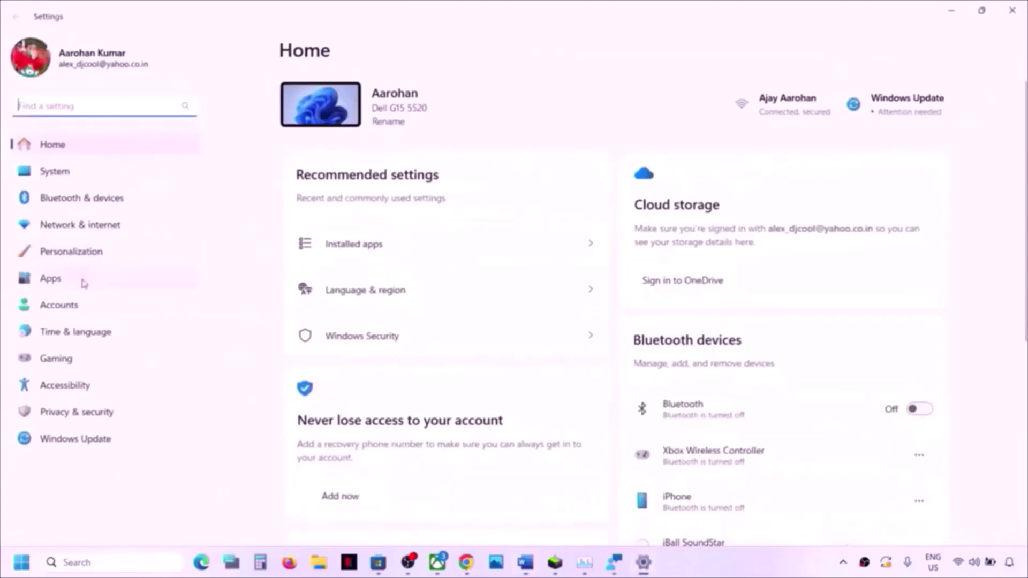
{"action": "left_click", "coordinate": [83, 282]}
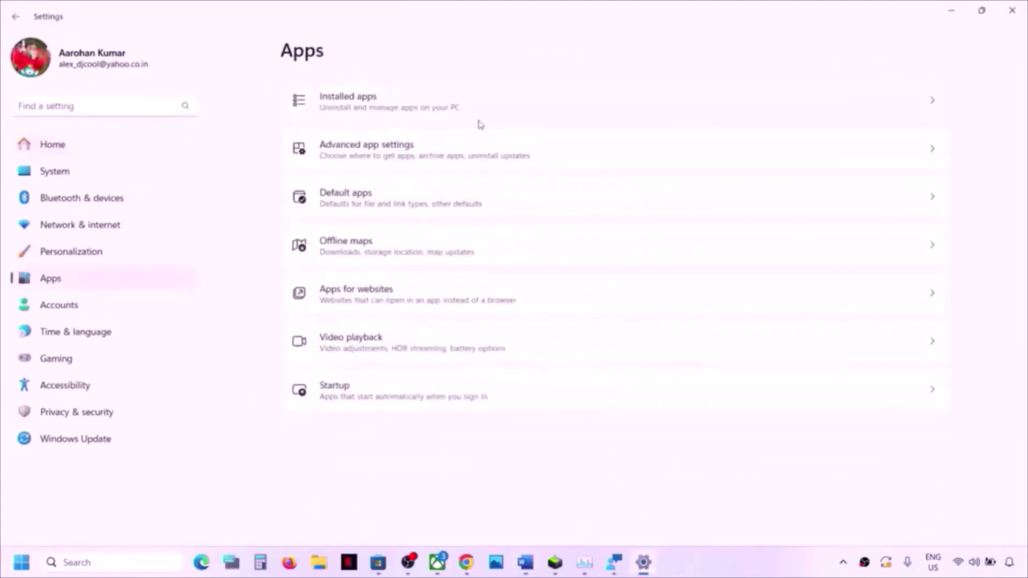
{"action": "left_click", "coordinate": [374, 107]}
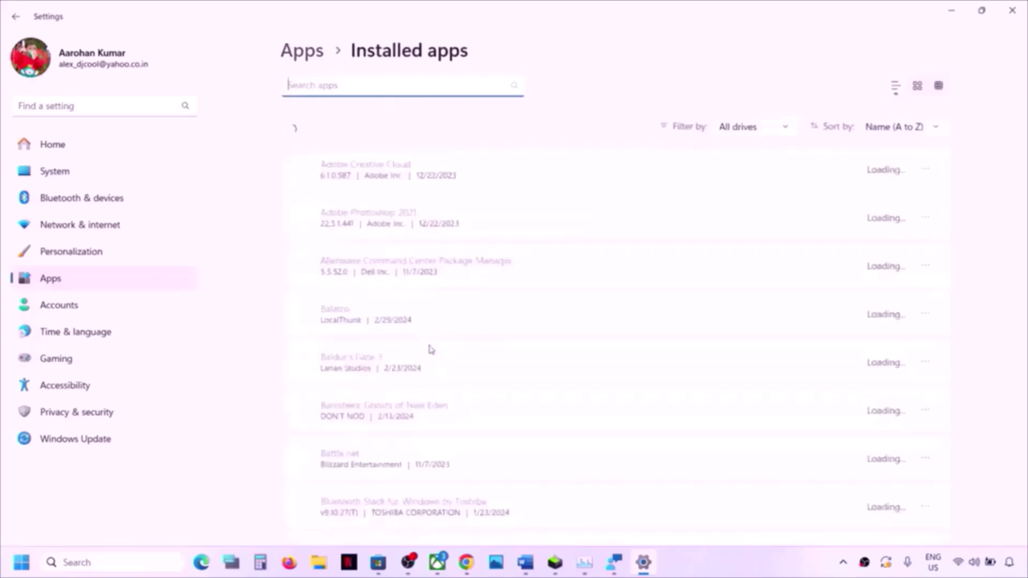
{"action": "scroll", "coordinate": [430, 349], "scroll_direction": "down", "scroll_amount": 20}
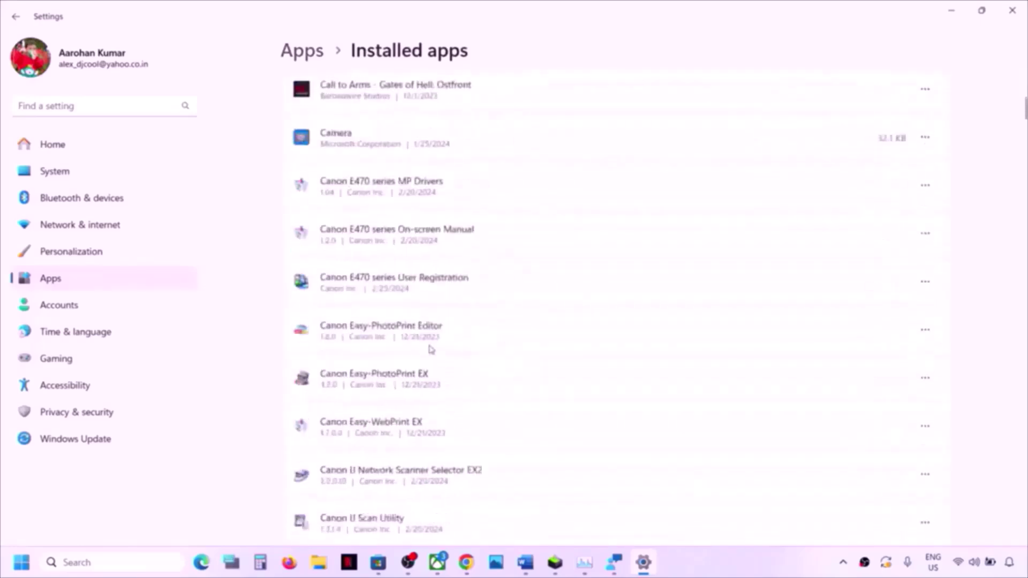
{"action": "scroll", "coordinate": [430, 349], "scroll_direction": "down", "scroll_amount": 20}
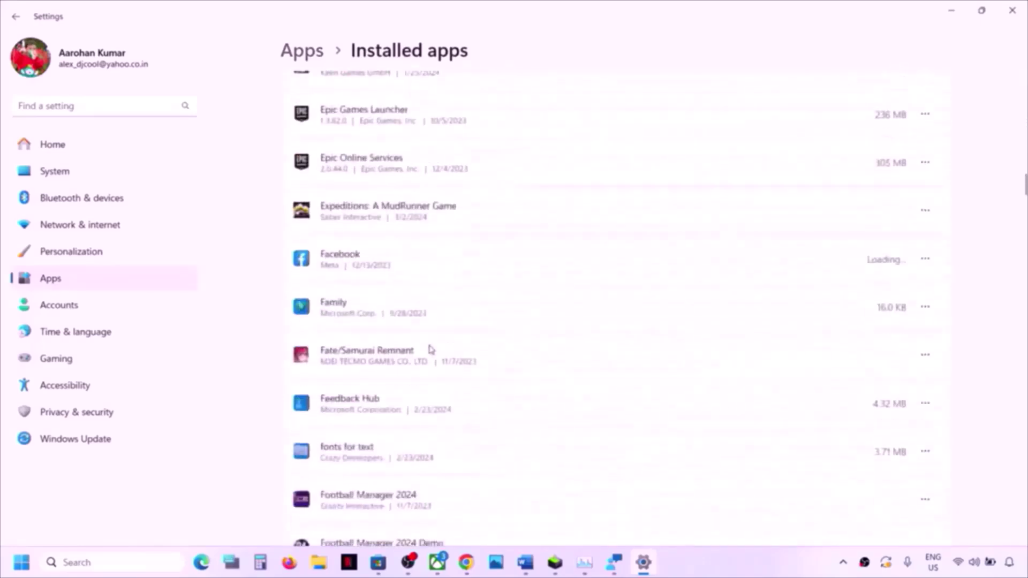
{"action": "scroll", "coordinate": [431, 349], "scroll_direction": "down", "scroll_amount": 20}
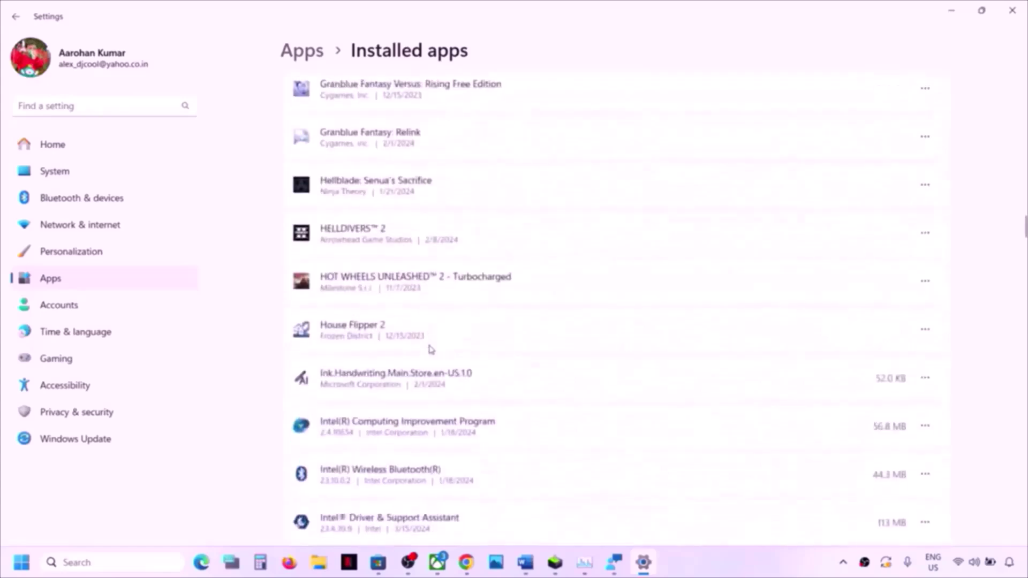
{"action": "scroll", "coordinate": [431, 349], "scroll_direction": "down", "scroll_amount": 20}
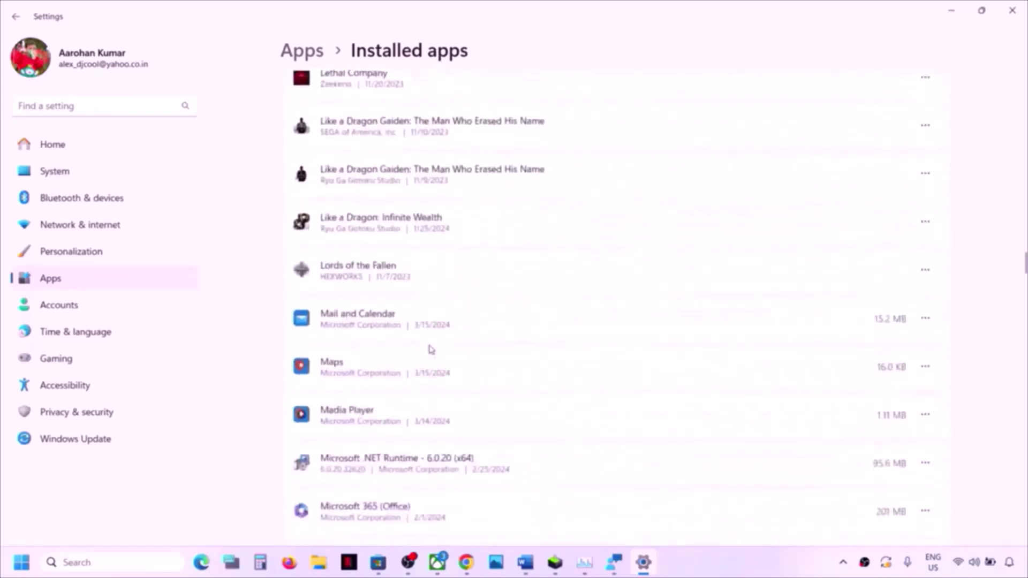
{"action": "scroll", "coordinate": [430, 349], "scroll_direction": "down", "scroll_amount": 11}
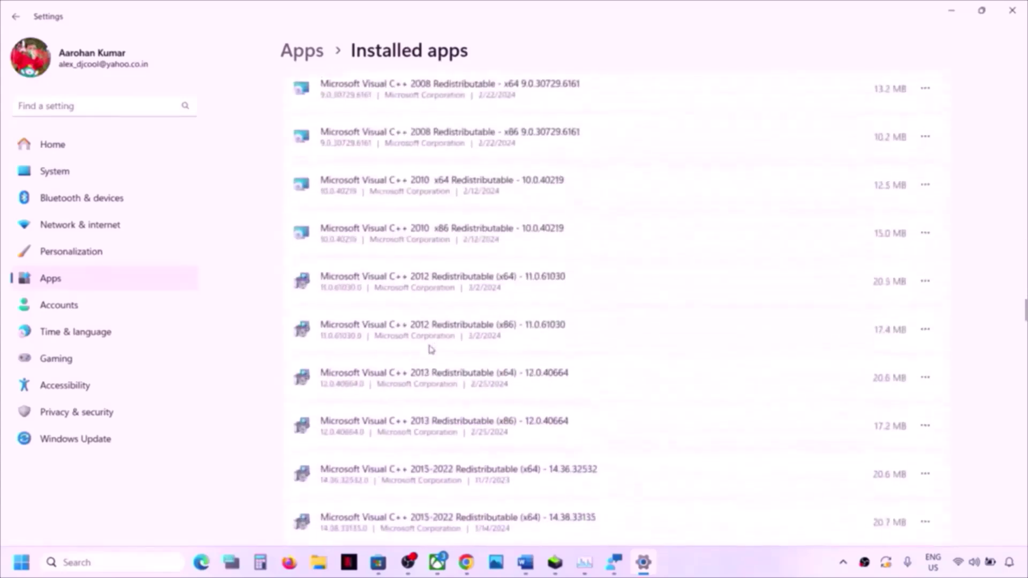
{"action": "scroll", "coordinate": [431, 349], "scroll_direction": "up", "scroll_amount": 20}
{"action": "scroll", "coordinate": [431, 349], "scroll_direction": "up", "scroll_amount": 15}
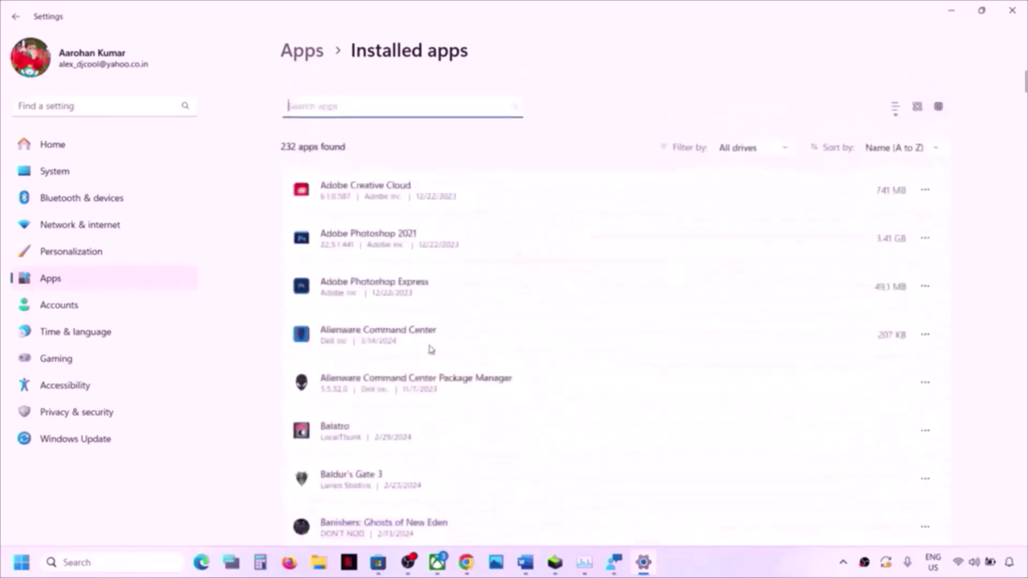
Search the installed apps for "sea of" and open the Reset section in Sea of Thieves' advanced options.
{"action": "type", "text": "sea of"}
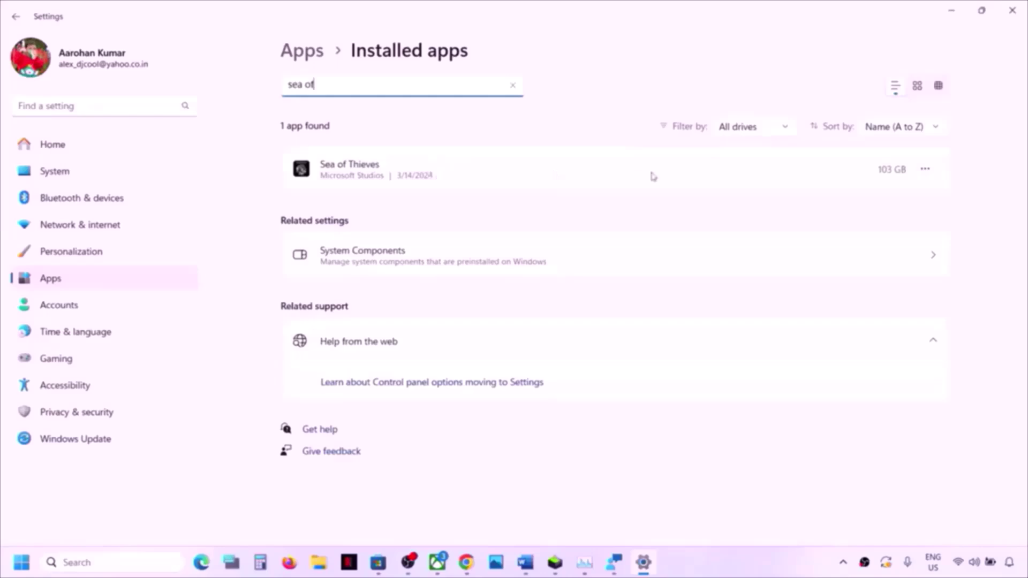
{"action": "left_click", "coordinate": [924, 170]}
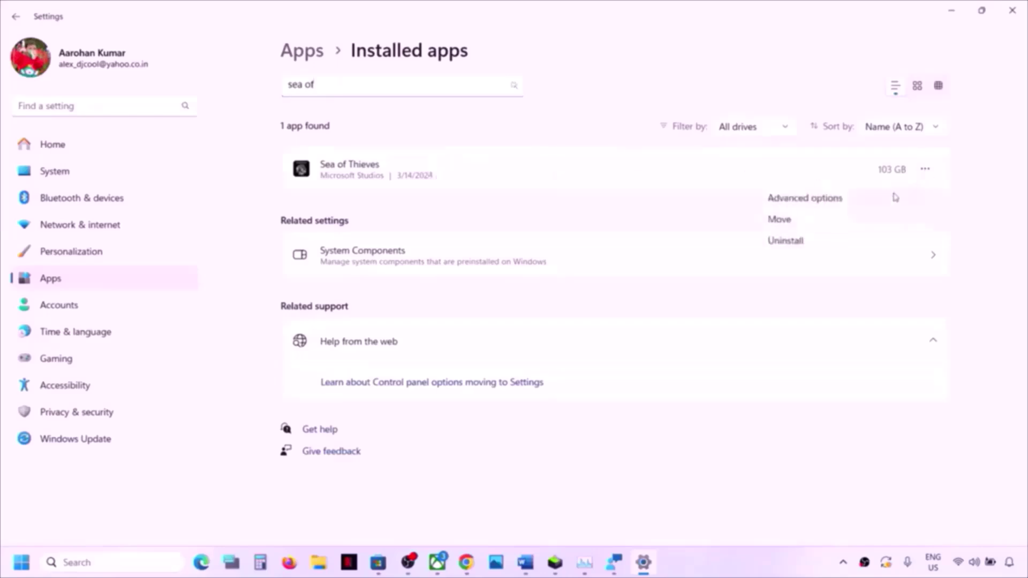
{"action": "left_click", "coordinate": [833, 208]}
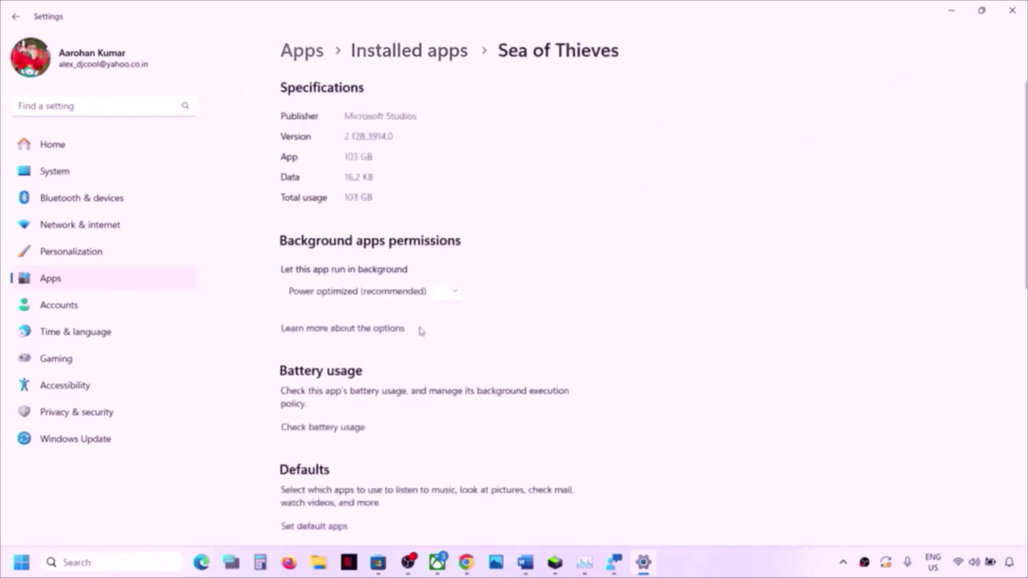
{"action": "scroll", "coordinate": [420, 331], "scroll_direction": "down", "scroll_amount": 10}
{"action": "scroll", "coordinate": [420, 330], "scroll_direction": "up", "scroll_amount": 1}
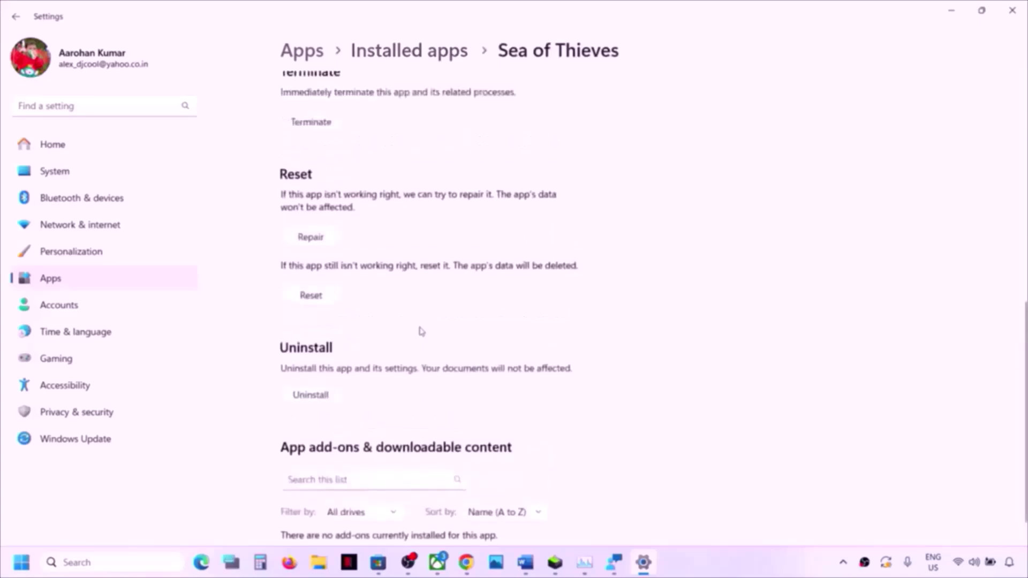
Repair Sea of Thieves, then reset it and confirm deleting the app's data.
{"action": "left_click", "coordinate": [304, 242]}
{"action": "left_click", "coordinate": [312, 296]}
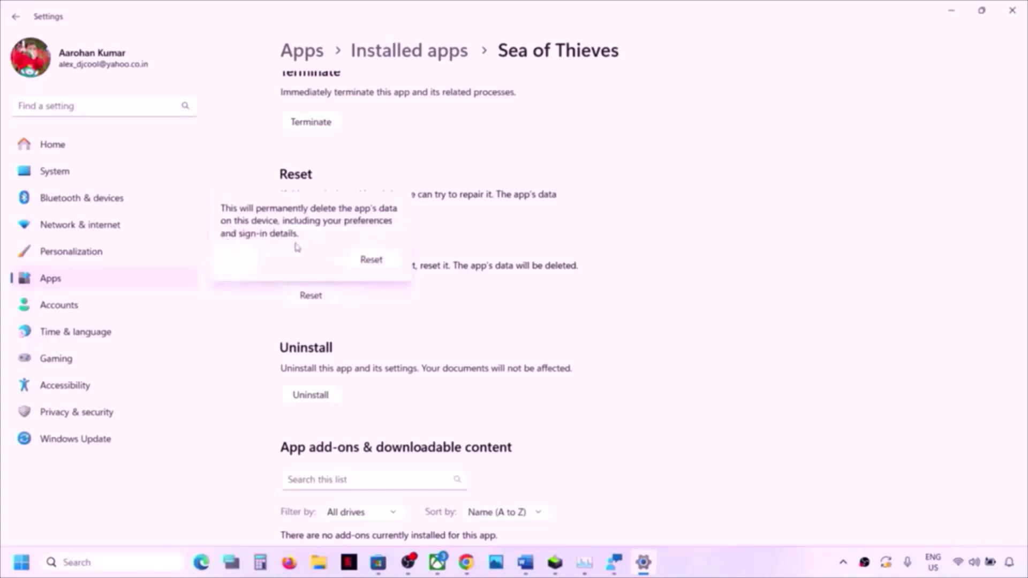
{"action": "left_click", "coordinate": [371, 259]}
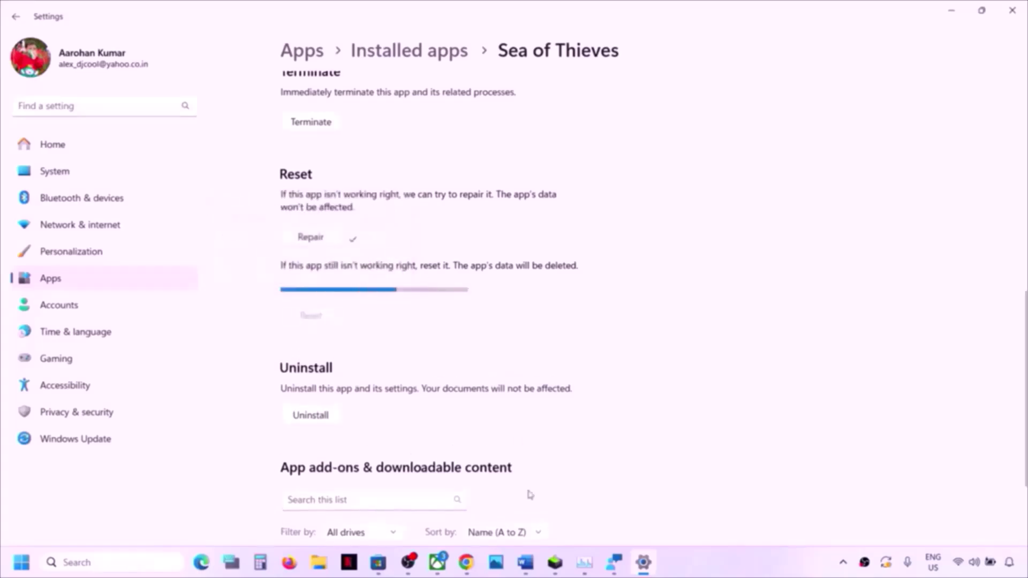
Switch to the Xbox app, dismiss the game's management dialog and open the page of Sea of Thieves: 2024 Edition.
{"action": "left_click", "coordinate": [438, 565]}
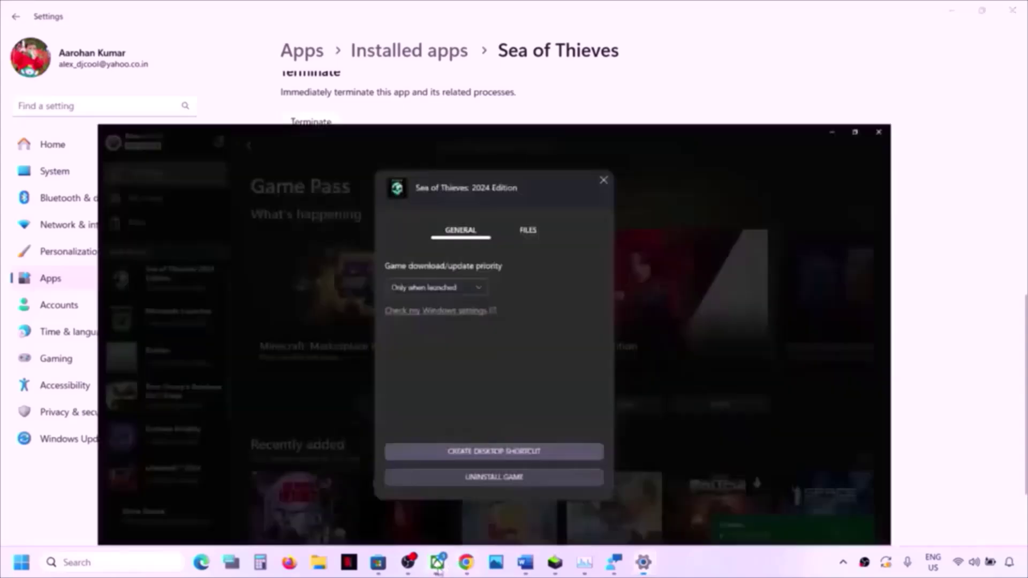
{"action": "left_click", "coordinate": [654, 72]}
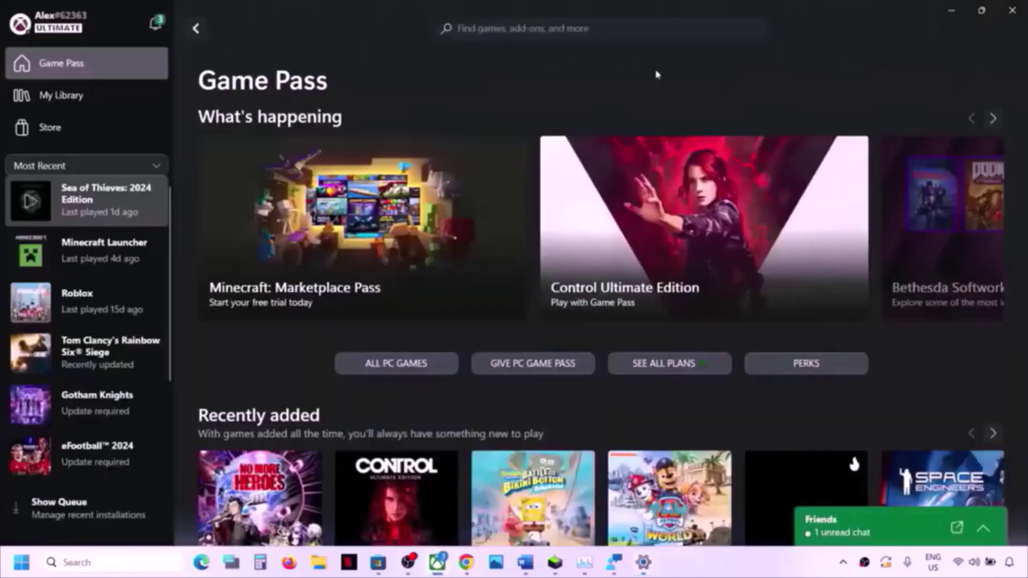
{"action": "left_click", "coordinate": [115, 198]}
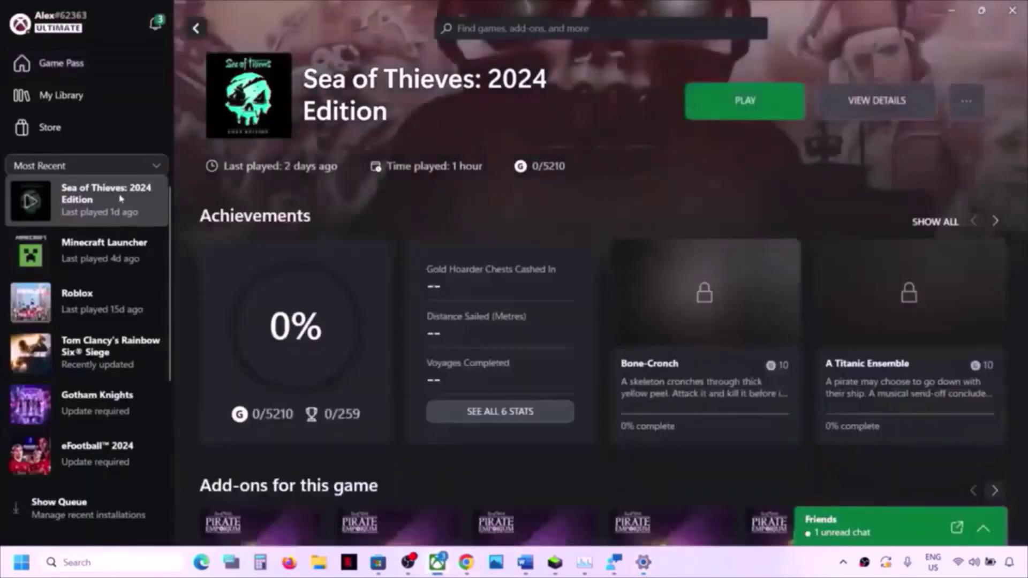
{"action": "left_click", "coordinate": [746, 107]}
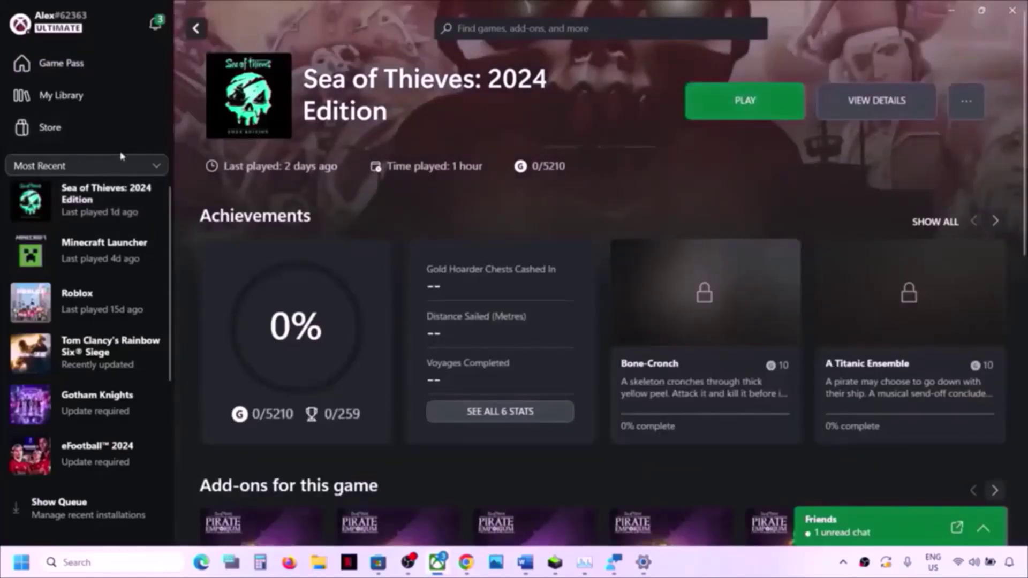
Search the Xbox app for "sea of th", view the Sea of Thieves: 2024 Edition store page and close the app.
{"action": "left_click", "coordinate": [480, 30]}
{"action": "type", "text": "sea"}
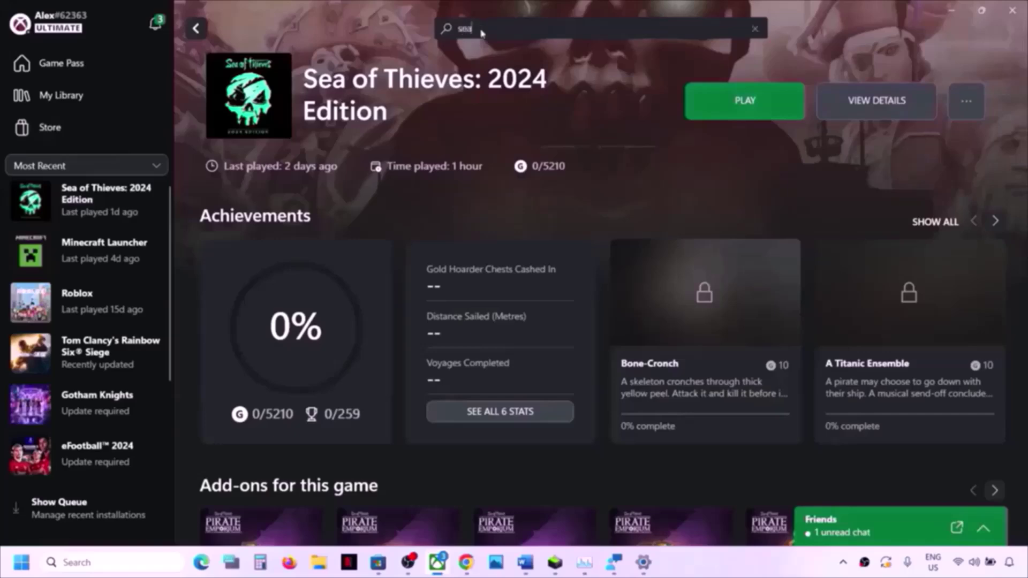
{"action": "type", "text": " of tho"}
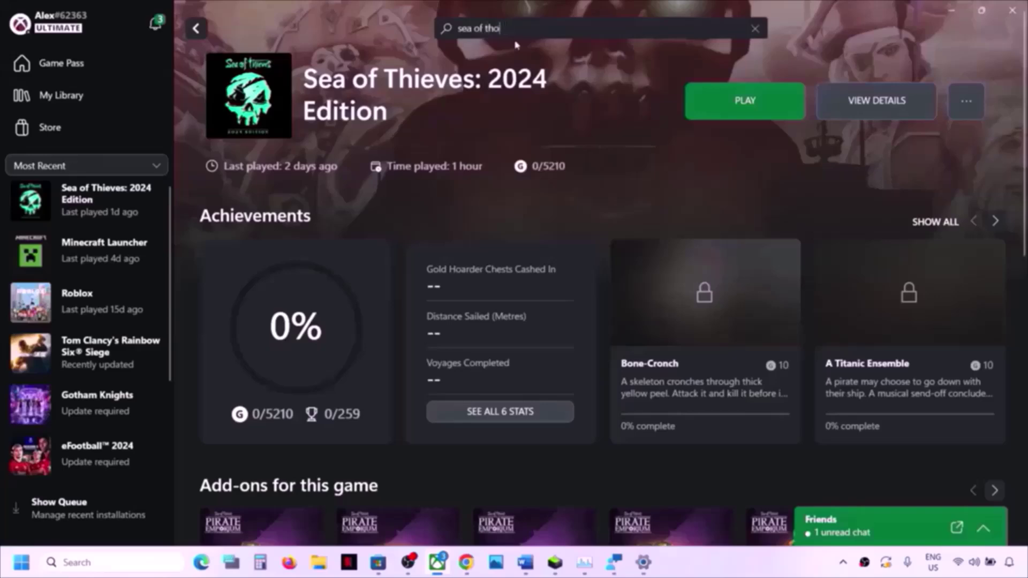
{"action": "key", "text": "BackSpace"}
{"action": "key", "text": "BackSpace"}
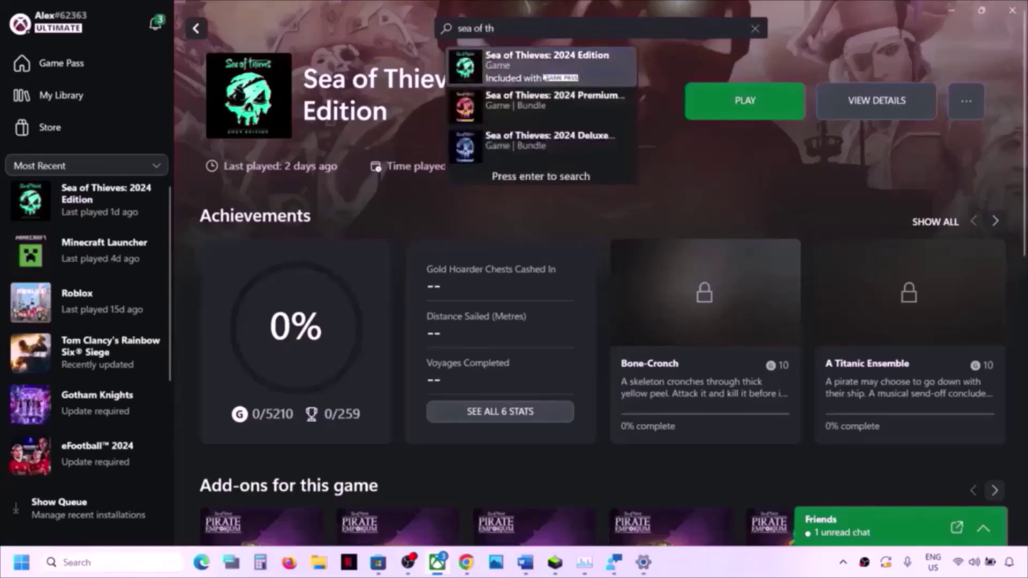
{"action": "left_click", "coordinate": [544, 75]}
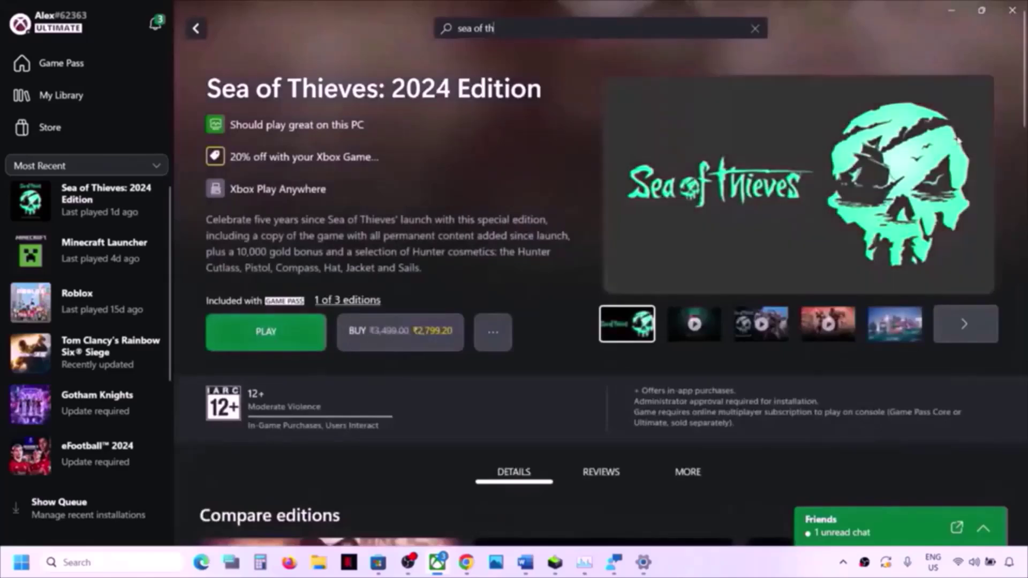
{"action": "left_click", "coordinate": [1009, 15]}
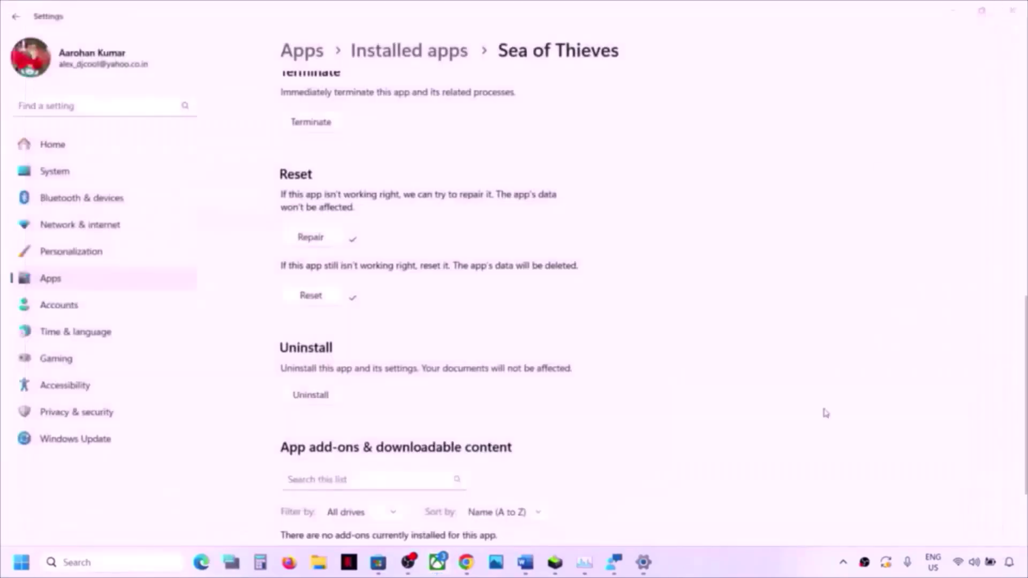
Open the Xbox app and show the library page of Sea of Thieves: 2024 Edition.
{"action": "left_click", "coordinate": [844, 563]}
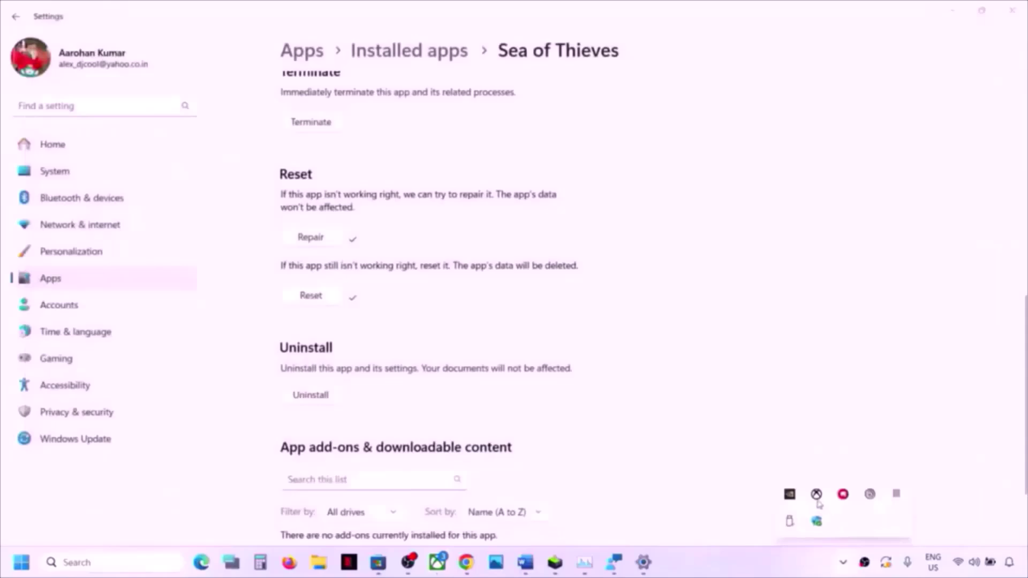
{"action": "left_click", "coordinate": [817, 495]}
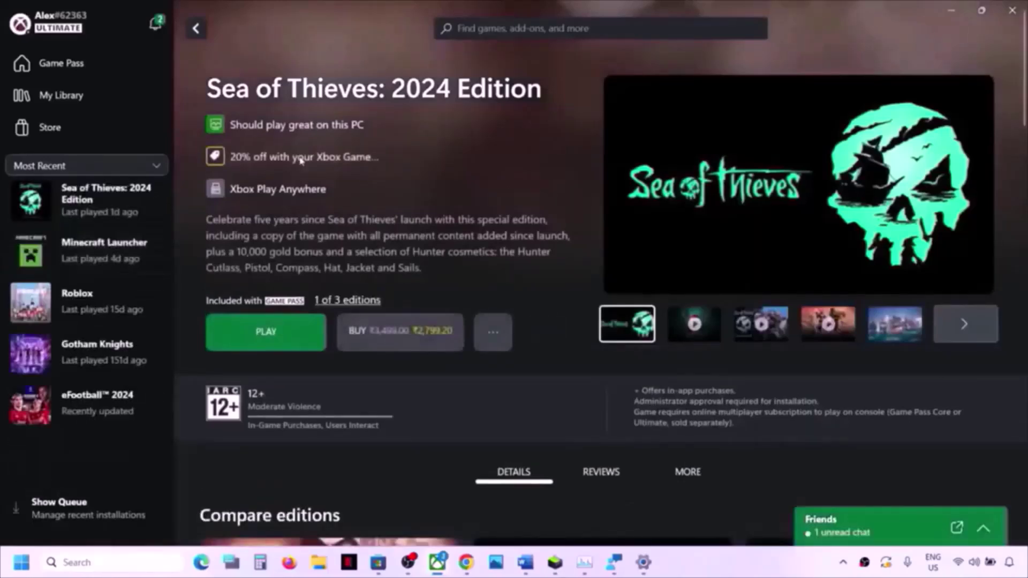
{"action": "left_click", "coordinate": [123, 215]}
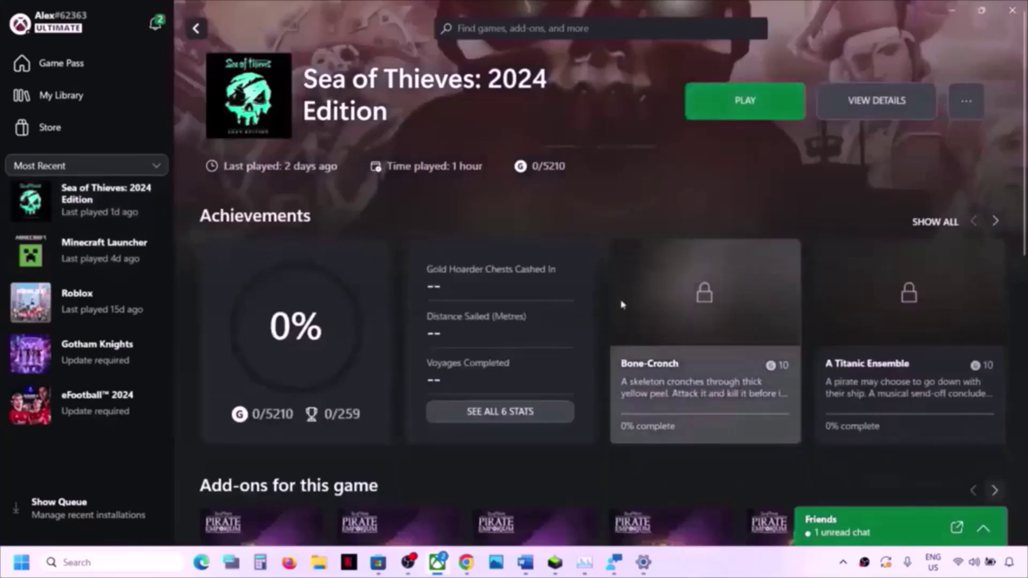
Switch to the Word document and highlight the Step 8 text "Delete Microsoft Store Local Cache Files".
{"action": "left_click", "coordinate": [525, 562]}
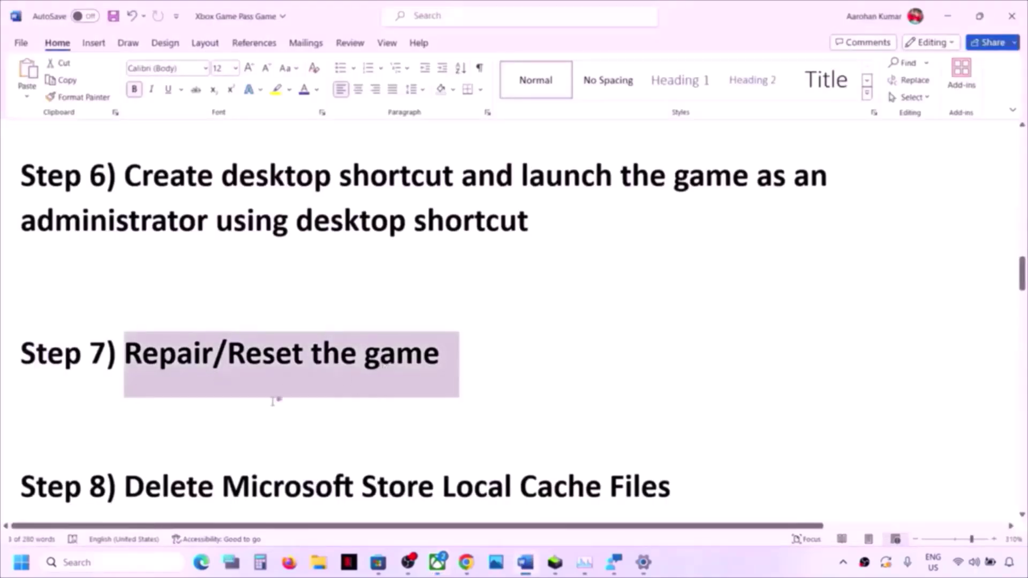
{"action": "scroll", "coordinate": [263, 404], "scroll_direction": "down", "scroll_amount": 2}
{"action": "left_click_drag", "start_coordinate": [124, 370], "coordinate": [676, 368]}
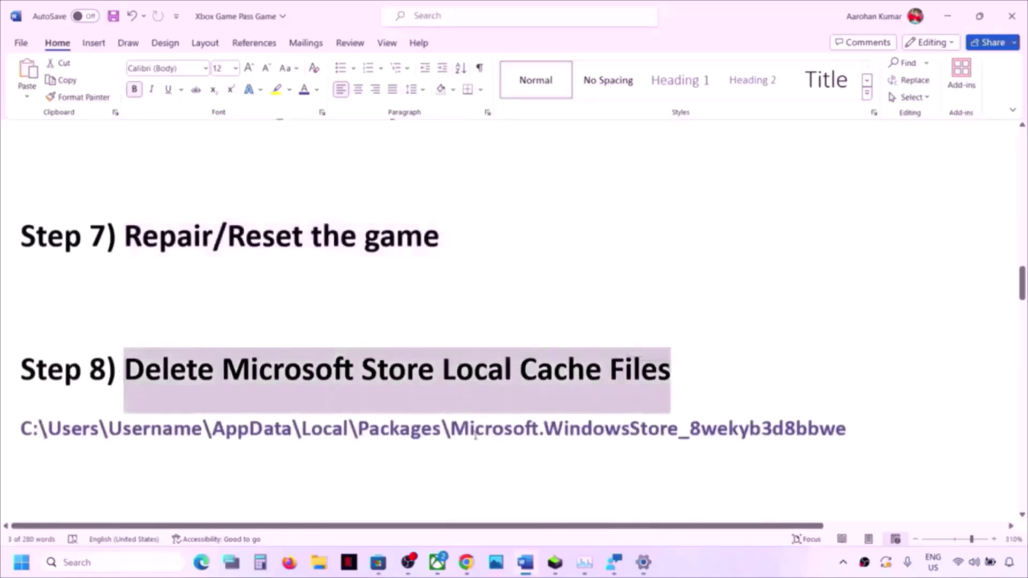
Open File Explorer and go to the Users folder on the C: drive, following the path written in the document.
{"action": "key", "text": "super+e"}
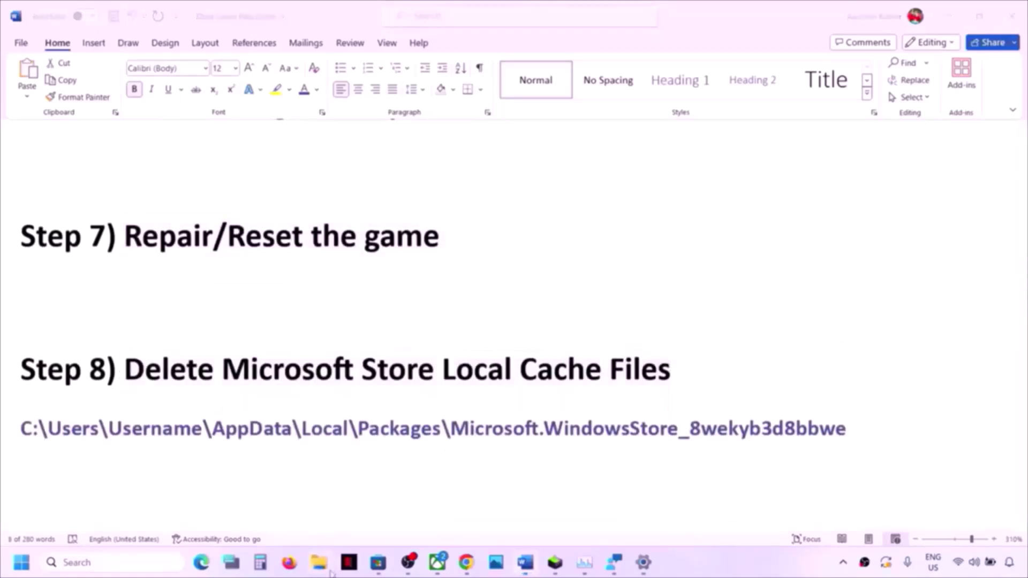
{"action": "double_click", "coordinate": [195, 143]}
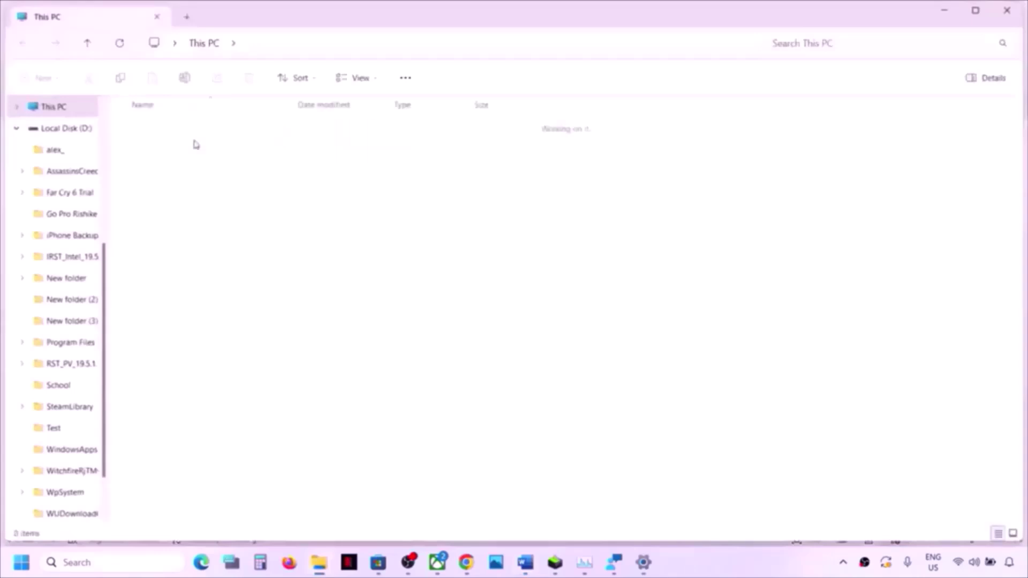
{"action": "left_click", "coordinate": [54, 110]}
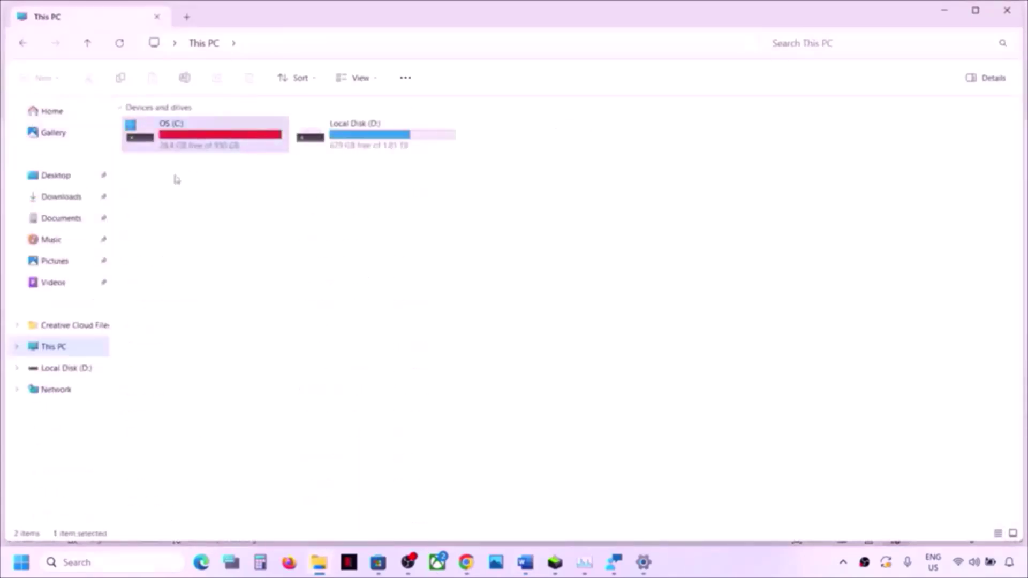
{"action": "double_click", "coordinate": [231, 140]}
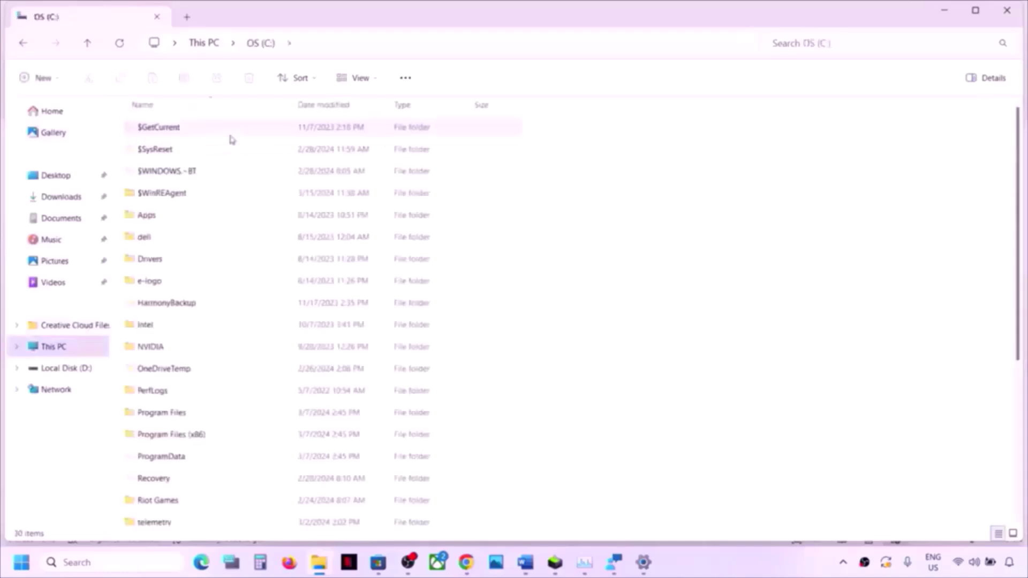
{"action": "key", "text": "alt+Tab"}
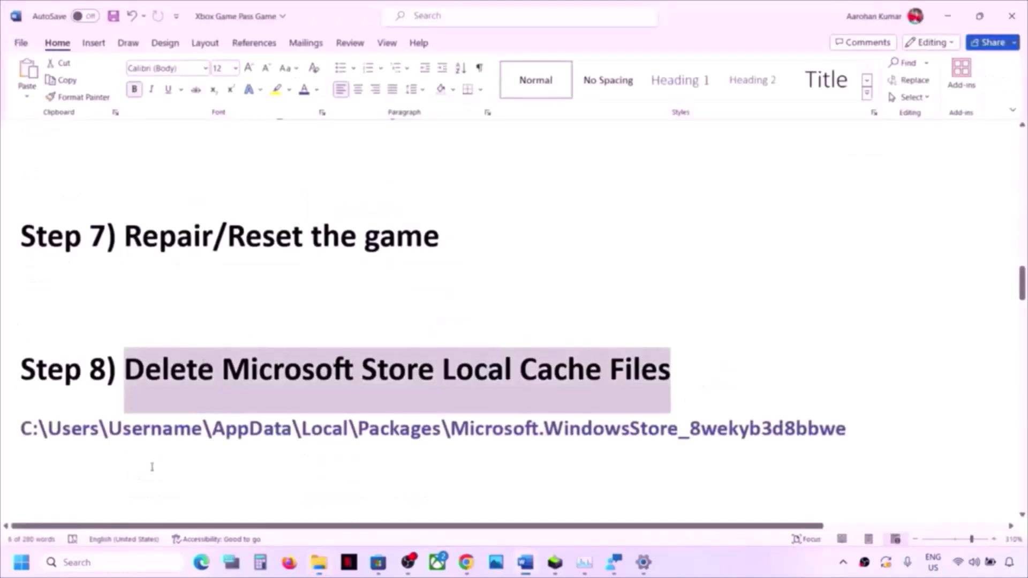
{"action": "key", "text": "alt+Tab"}
{"action": "scroll", "coordinate": [230, 397], "scroll_direction": "down", "scroll_amount": 4}
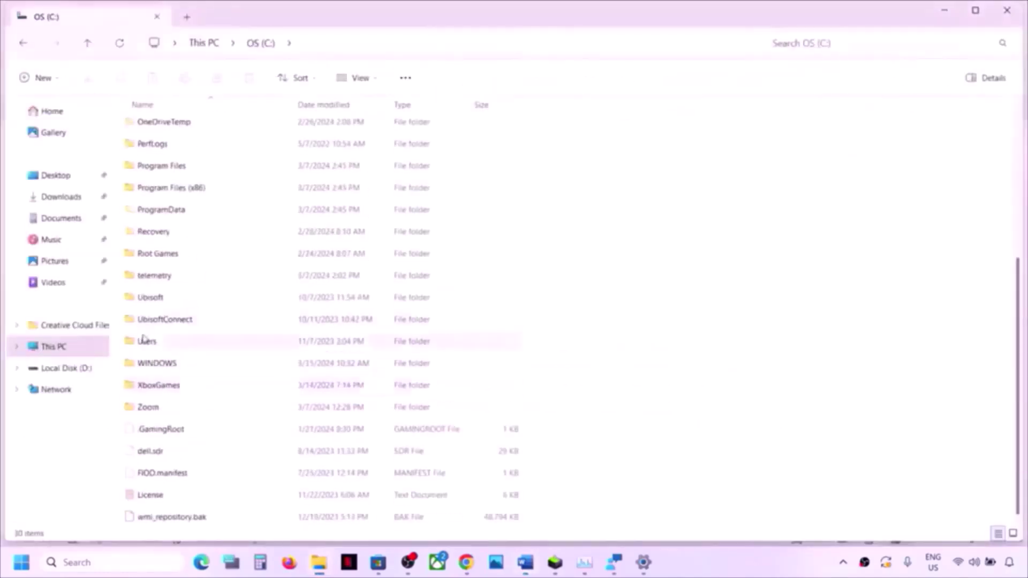
{"action": "double_click", "coordinate": [145, 340]}
Open the AppData folder inside the user's profile folder, checking the Hidden items view option on the way.
{"action": "left_click", "coordinate": [200, 127]}
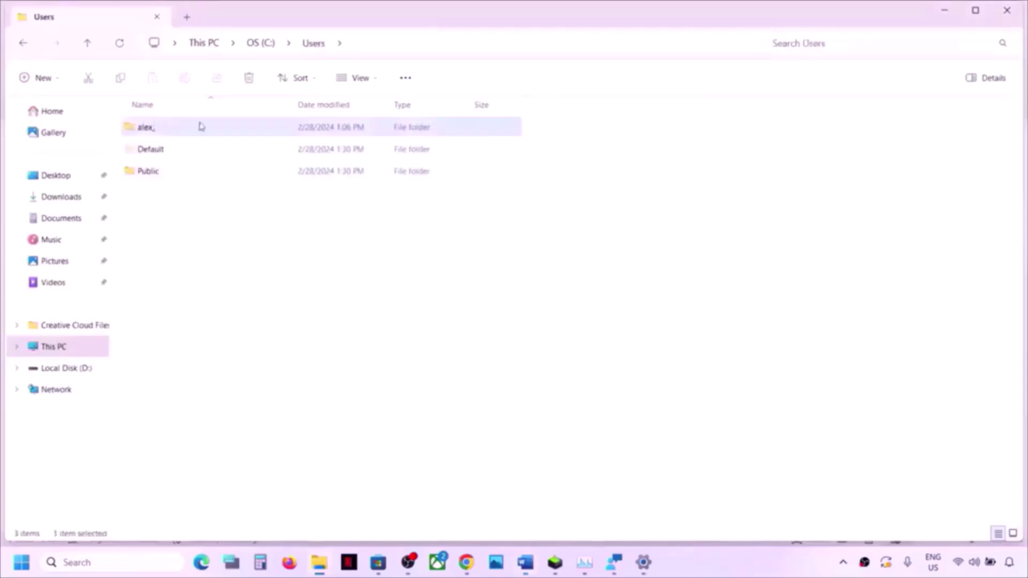
{"action": "double_click", "coordinate": [201, 126]}
{"action": "left_click", "coordinate": [172, 218]}
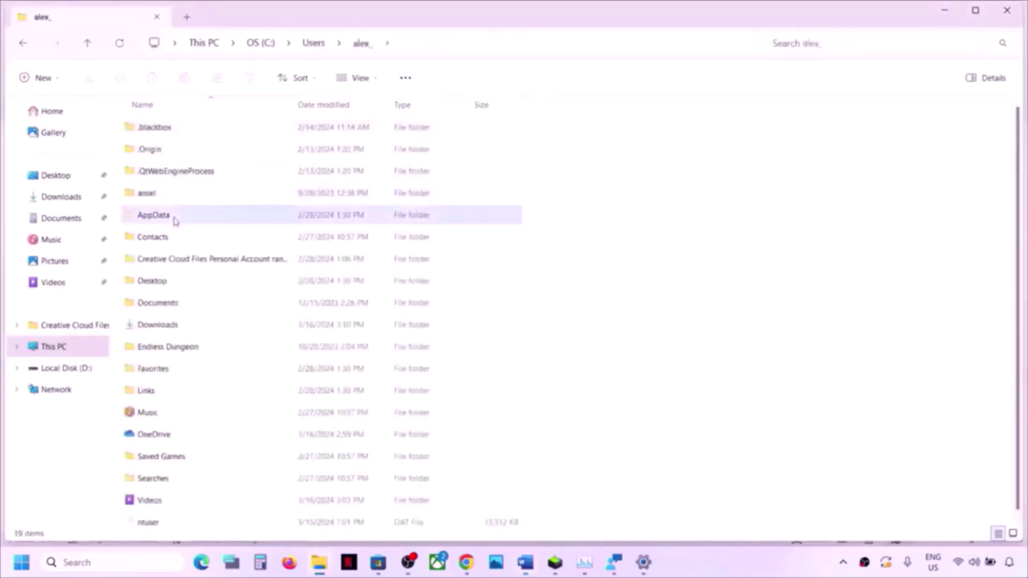
{"action": "left_click", "coordinate": [377, 80]}
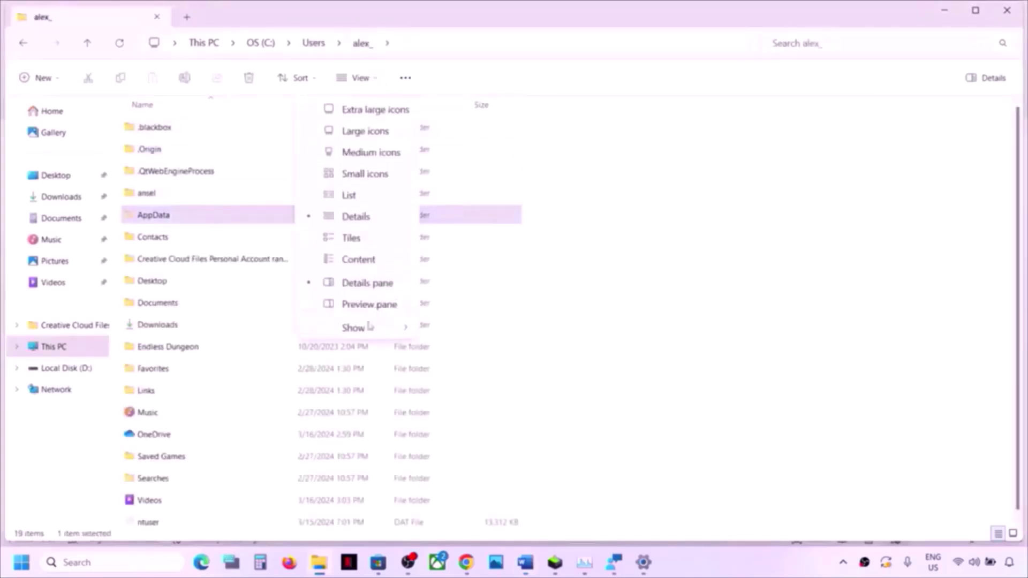
{"action": "mouse_move", "coordinate": [364, 335]}
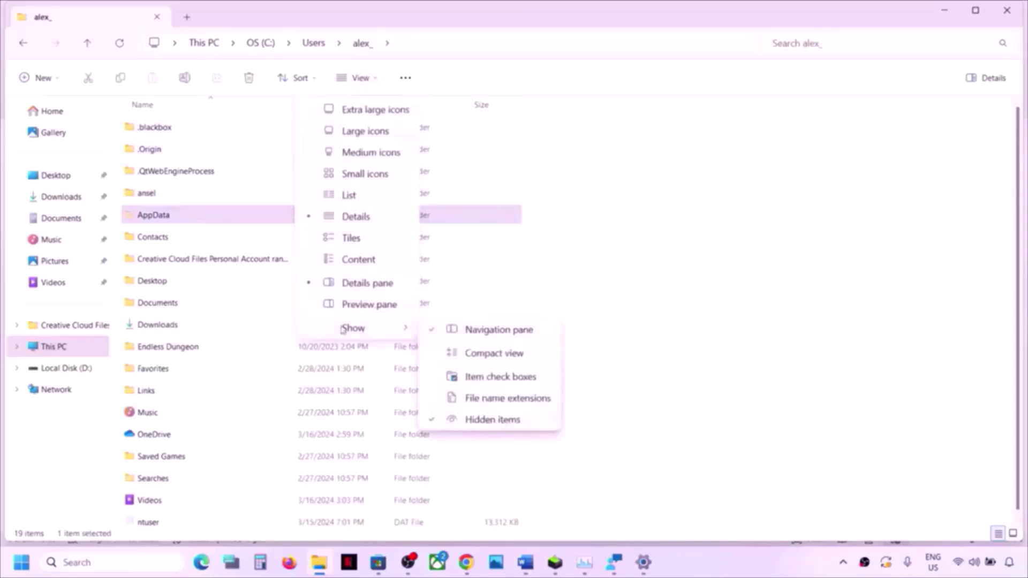
{"action": "left_click", "coordinate": [184, 218]}
{"action": "double_click", "coordinate": [185, 219]}
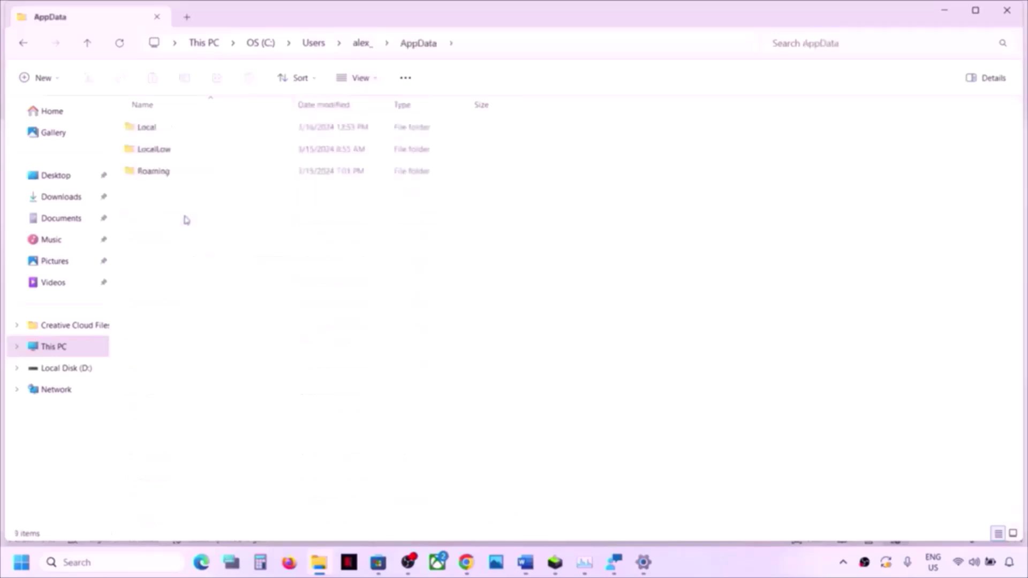
Go into the Local folder and open its Packages subfolder.
{"action": "double_click", "coordinate": [163, 133]}
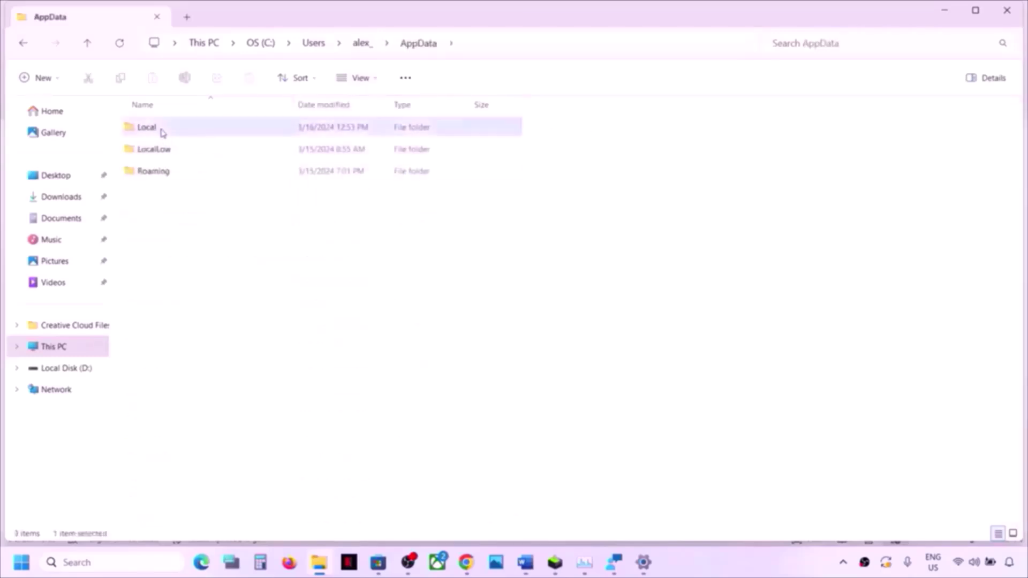
{"action": "left_click", "coordinate": [166, 260]}
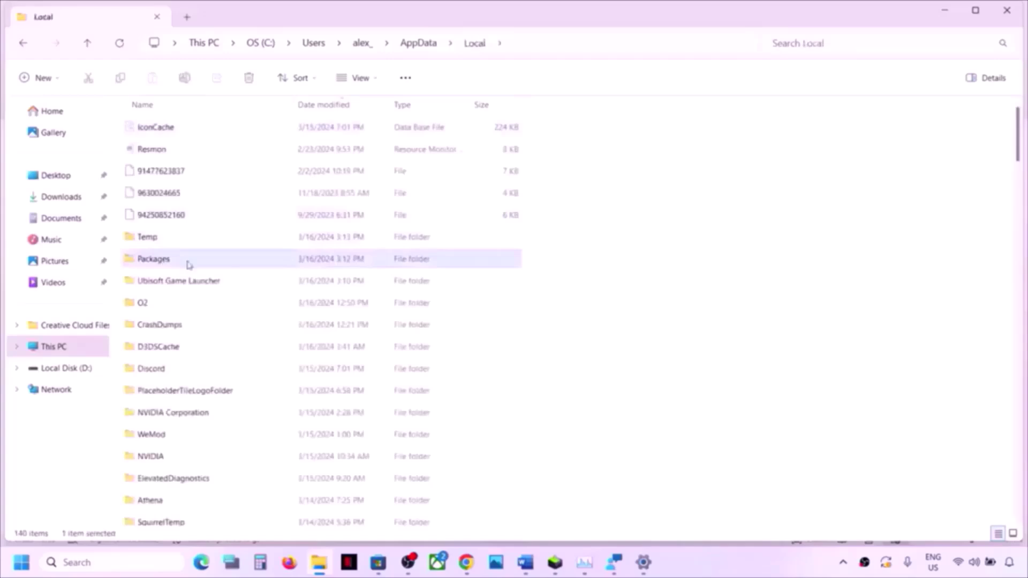
{"action": "double_click", "coordinate": [188, 264]}
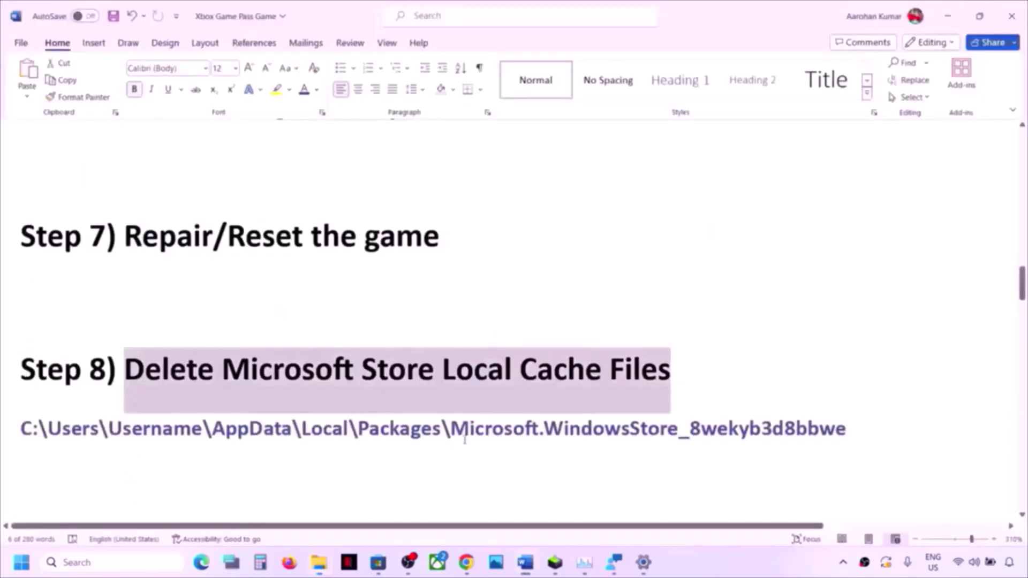
Highlight the store folder name in the document, then find and select Microsoft.WindowsStore_8wekyb3d8bbwe in Packages, re-sorting the list by name.
{"action": "left_click_drag", "start_coordinate": [451, 428], "coordinate": [762, 425]}
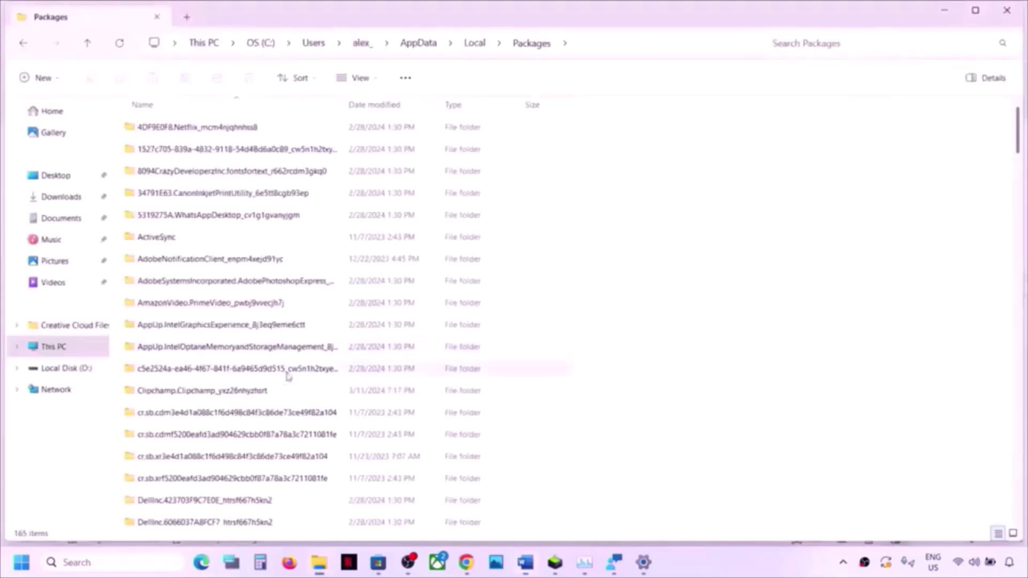
{"action": "left_click", "coordinate": [241, 104]}
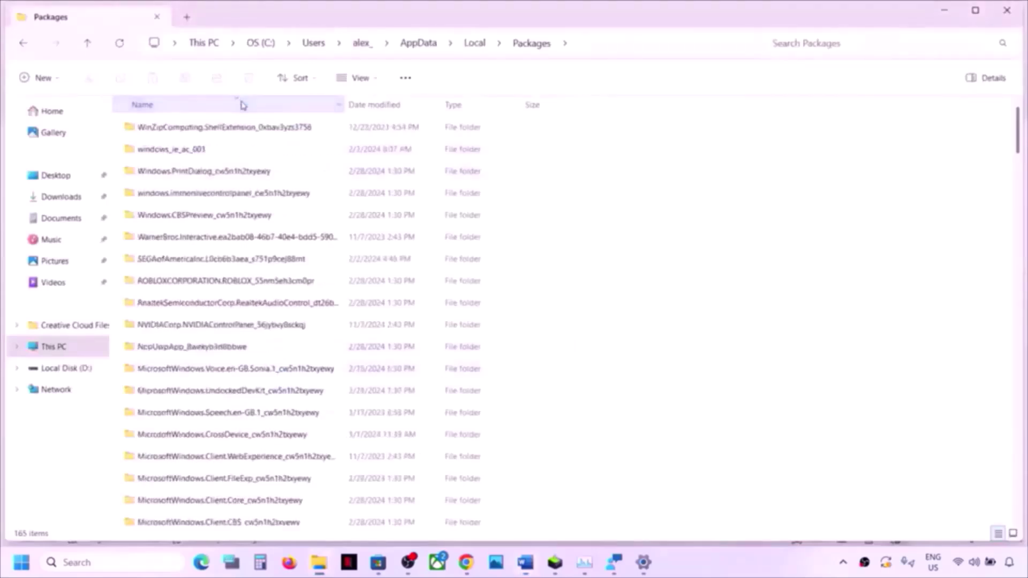
{"action": "scroll", "coordinate": [223, 411], "scroll_direction": "down", "scroll_amount": 4}
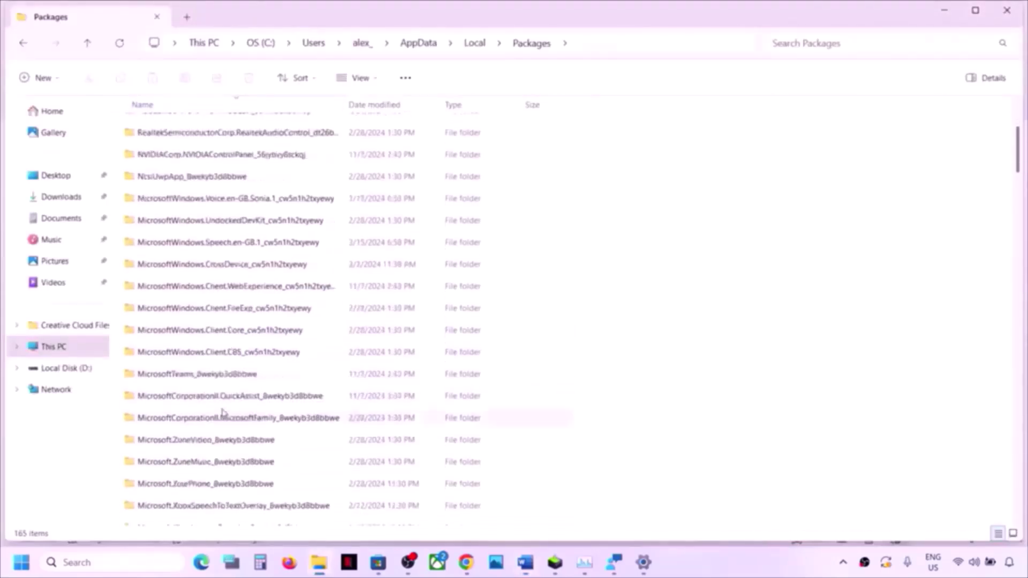
{"action": "scroll", "coordinate": [223, 411], "scroll_direction": "down", "scroll_amount": 3}
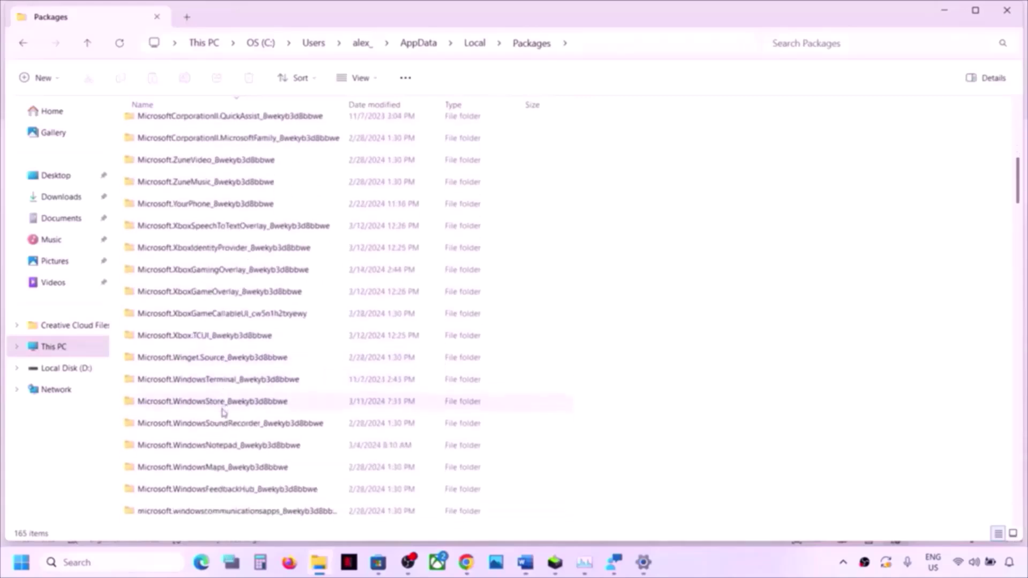
{"action": "scroll", "coordinate": [243, 455], "scroll_direction": "down", "scroll_amount": 3}
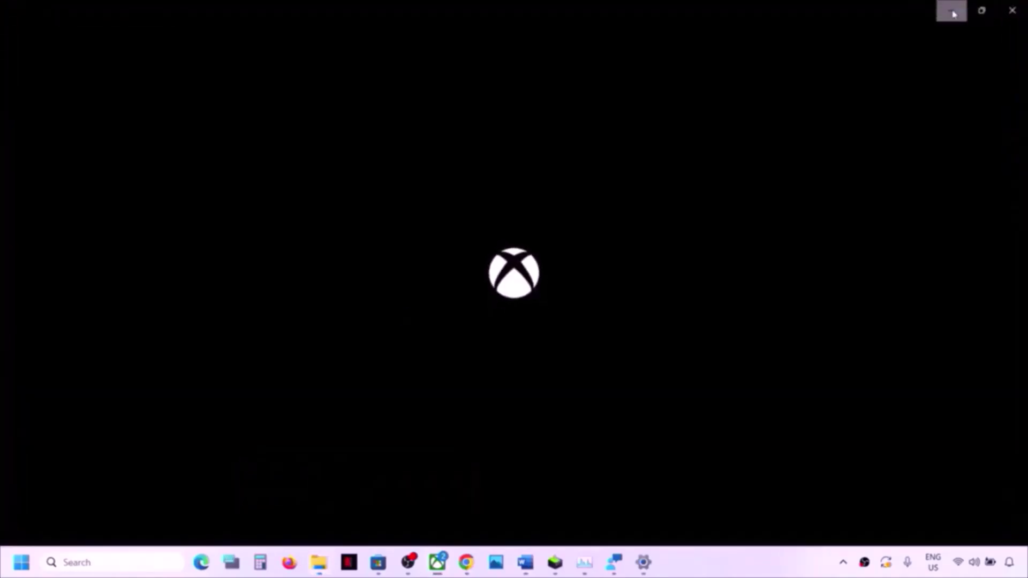
{"action": "left_click", "coordinate": [953, 14]}
{"action": "scroll", "coordinate": [184, 423], "scroll_direction": "down", "scroll_amount": 3}
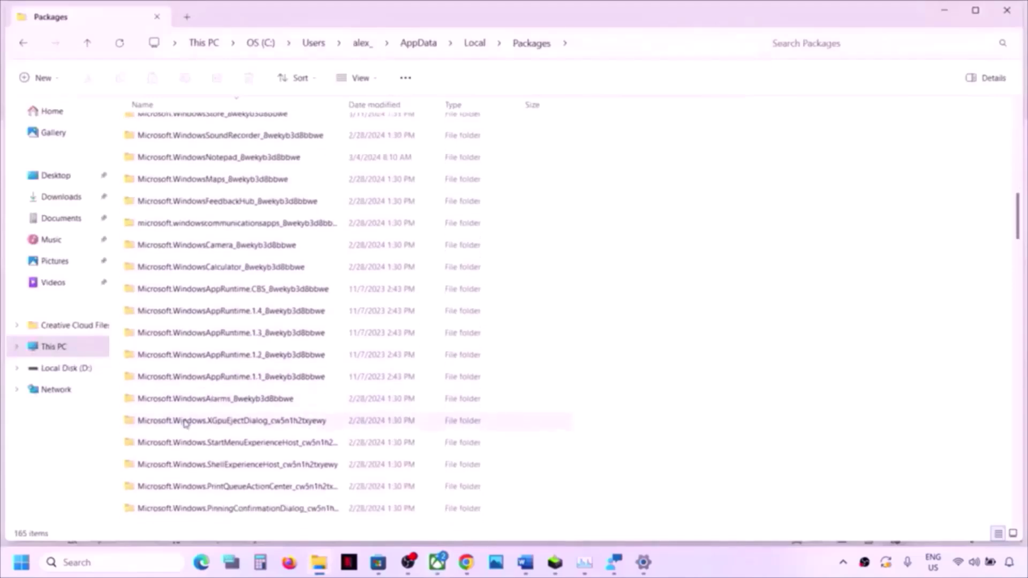
{"action": "scroll", "coordinate": [185, 423], "scroll_direction": "down", "scroll_amount": 10}
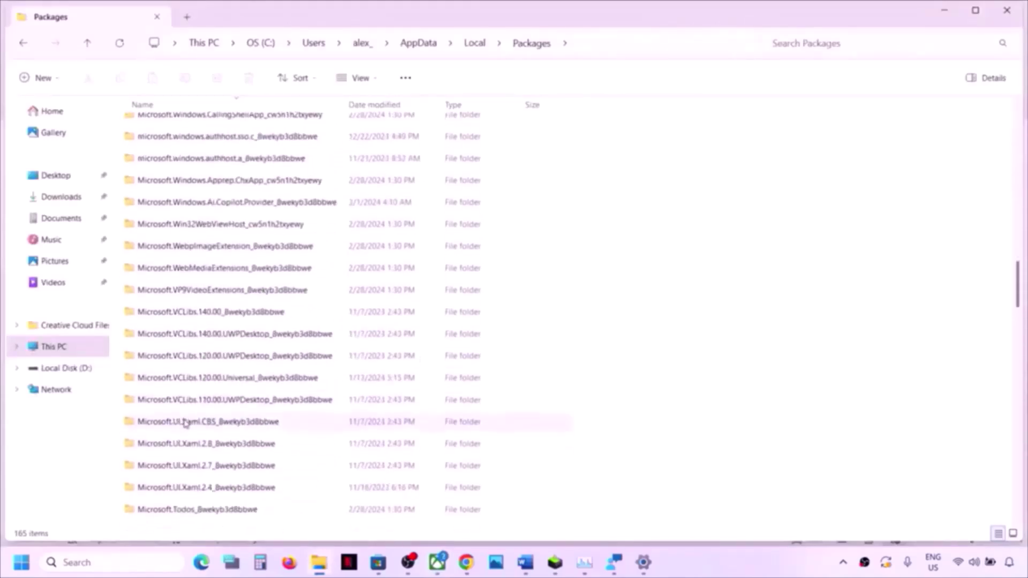
{"action": "left_click", "coordinate": [753, 568]}
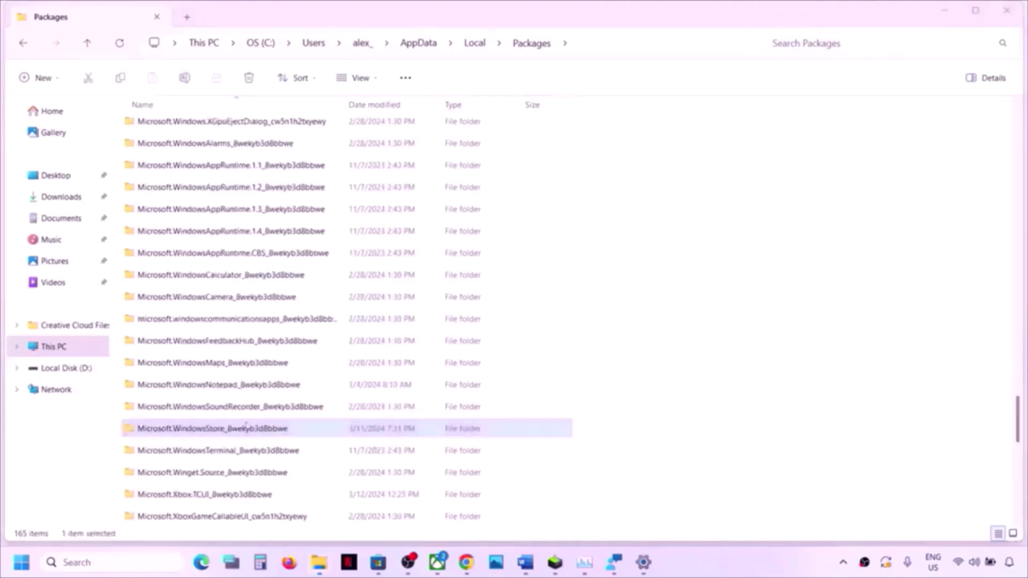
{"action": "left_click", "coordinate": [228, 432]}
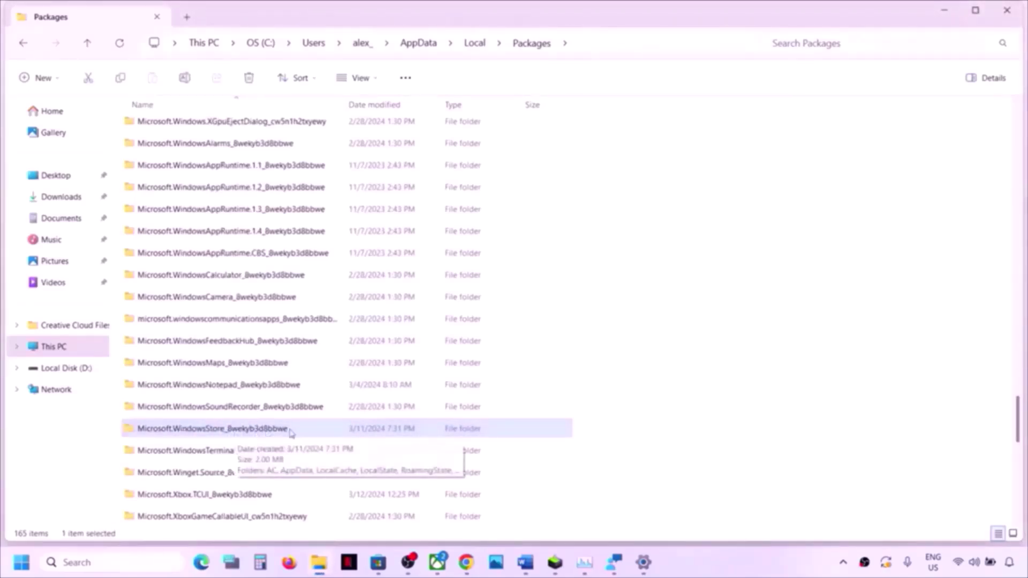
Compare the selected folder with the path in the document and open Microsoft.WindowsStore_8wekyb3d8bbwe.
{"action": "left_click", "coordinate": [525, 562]}
{"action": "key", "text": "alt+Tab"}
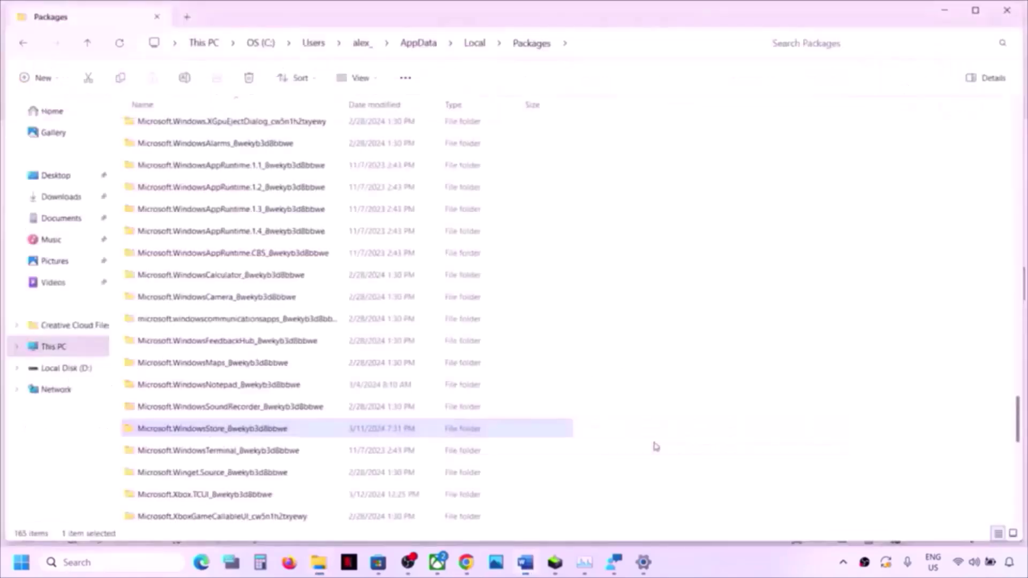
{"action": "double_click", "coordinate": [248, 432]}
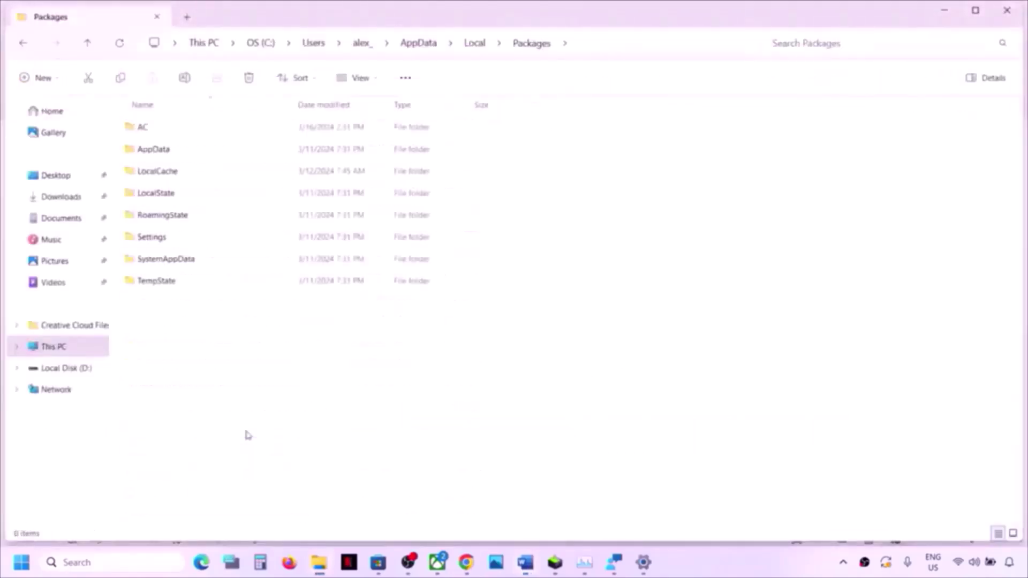
Delete the LocalCache folder from the Microsoft Store package folder.
{"action": "left_click", "coordinate": [159, 174]}
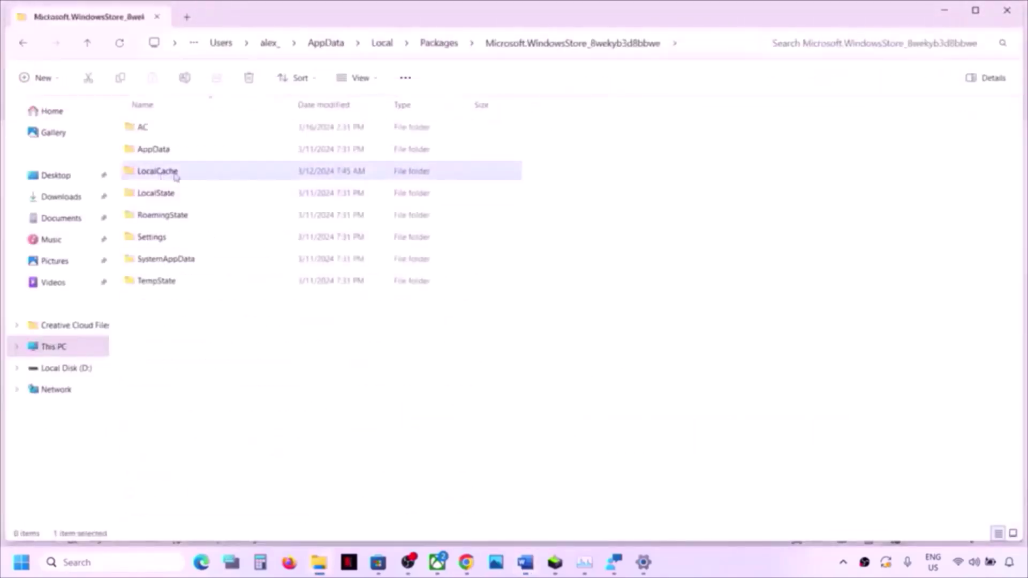
{"action": "right_click", "coordinate": [178, 175]}
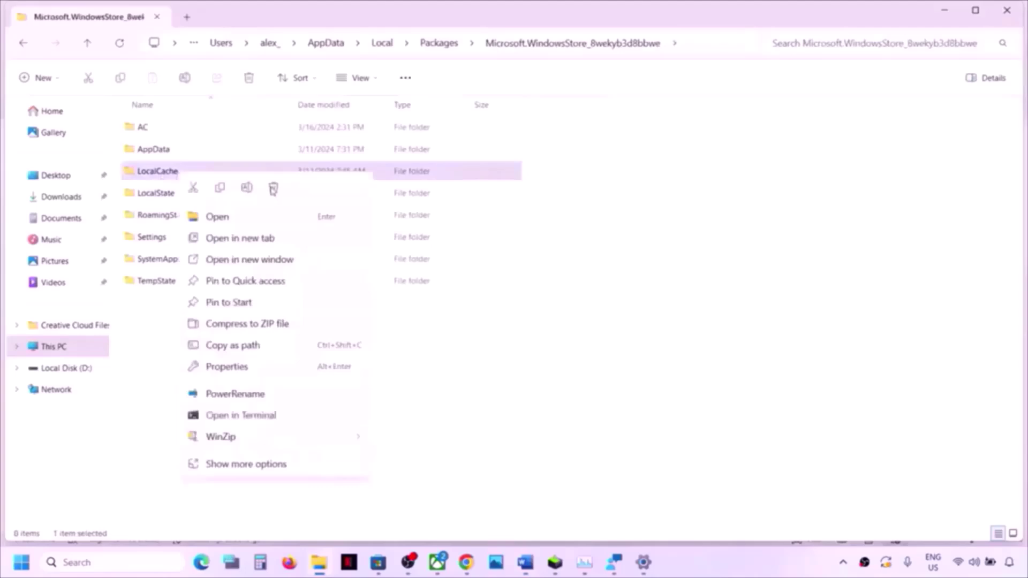
{"action": "left_click", "coordinate": [273, 189]}
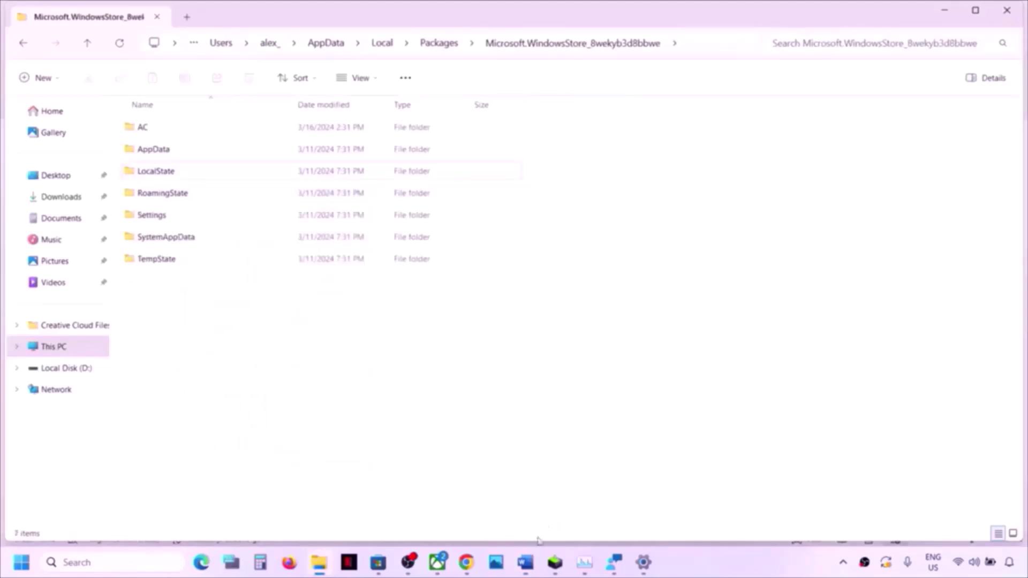
Return to the Word document and highlight "Login with same account in Xbox app and Microsoft Store" in Step 9.
{"action": "left_click", "coordinate": [526, 563]}
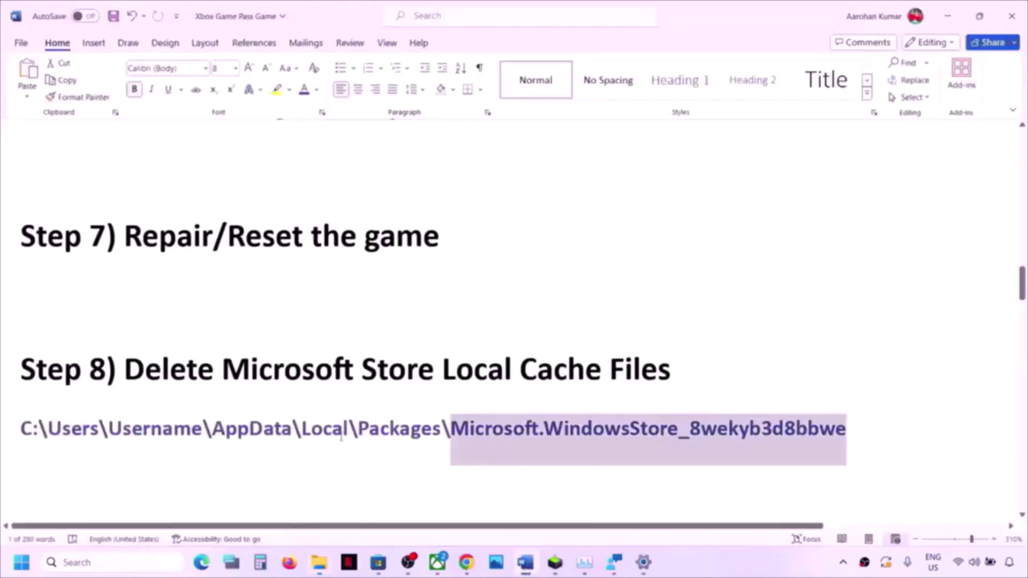
{"action": "scroll", "coordinate": [341, 437], "scroll_direction": "down", "scroll_amount": 3}
{"action": "left_click_drag", "start_coordinate": [129, 342], "coordinate": [916, 347]}
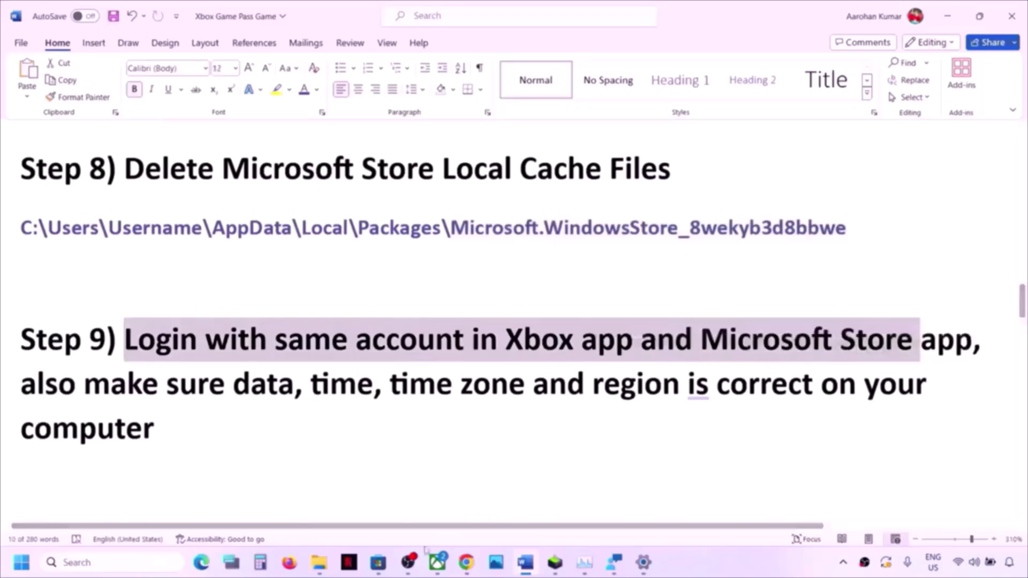
Switch to the Microsoft Store, sign out of the current account, and start signing in again.
{"action": "left_click", "coordinate": [378, 562]}
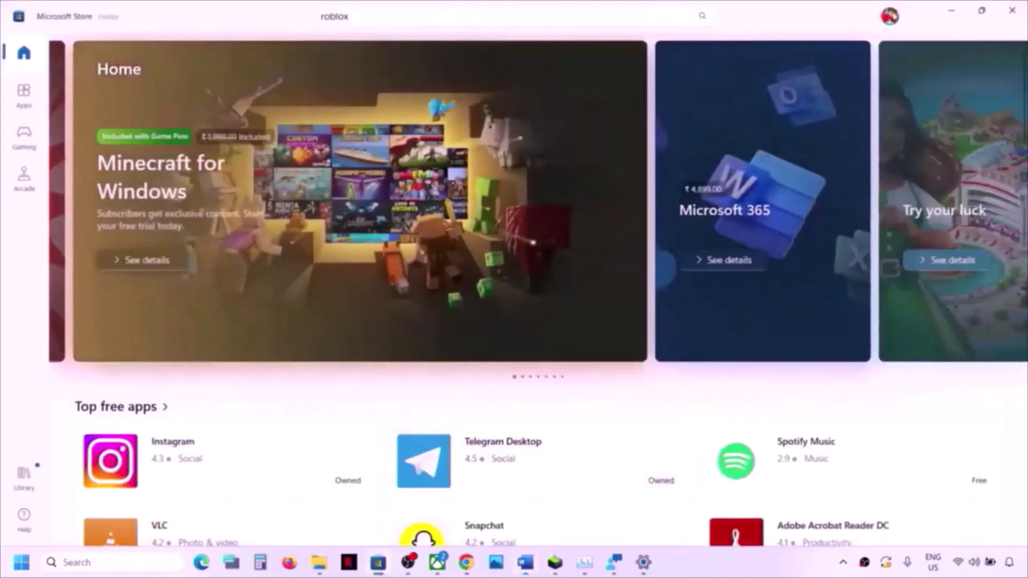
{"action": "left_click", "coordinate": [889, 16]}
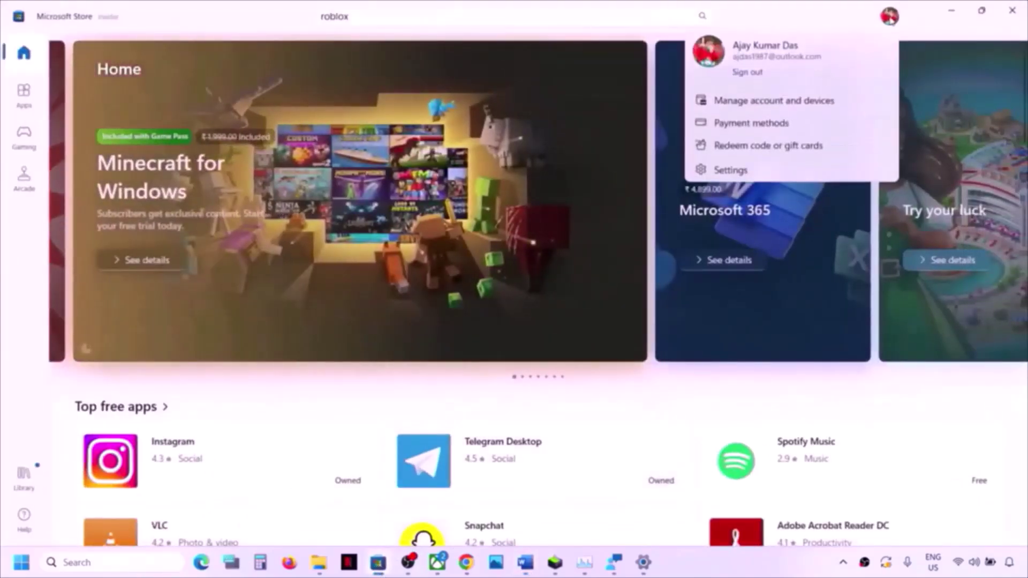
{"action": "left_click", "coordinate": [752, 73]}
{"action": "left_click", "coordinate": [775, 45]}
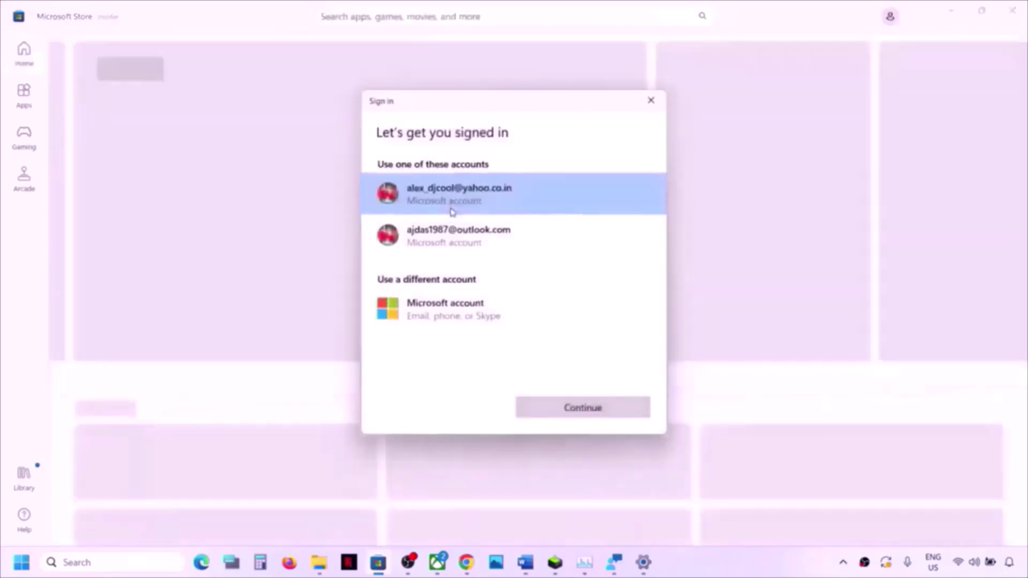
Sign in to the Microsoft Store with the saved Outlook account, entering the account PIN to verify identity.
{"action": "left_click", "coordinate": [450, 236]}
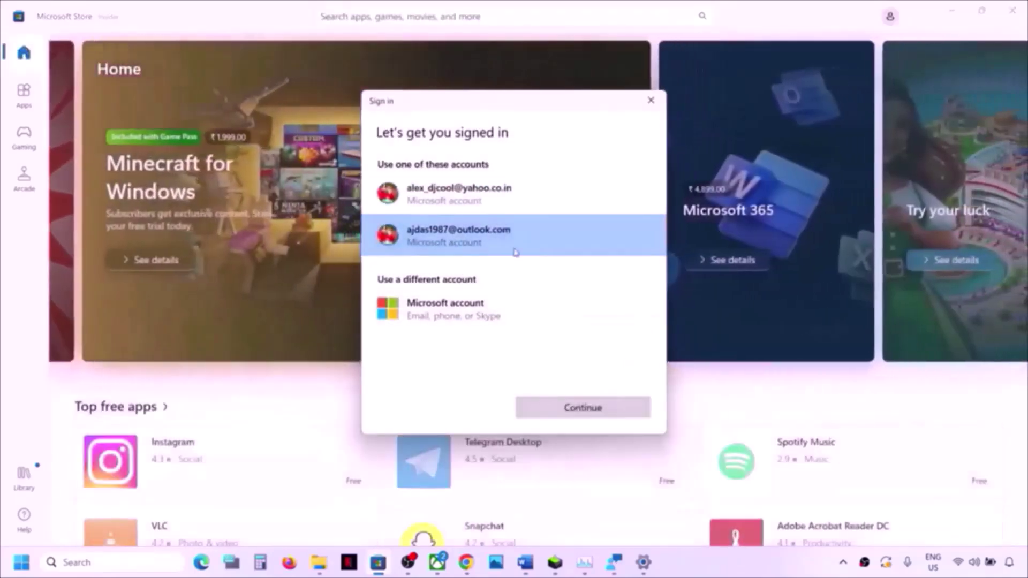
{"action": "left_click", "coordinate": [560, 408]}
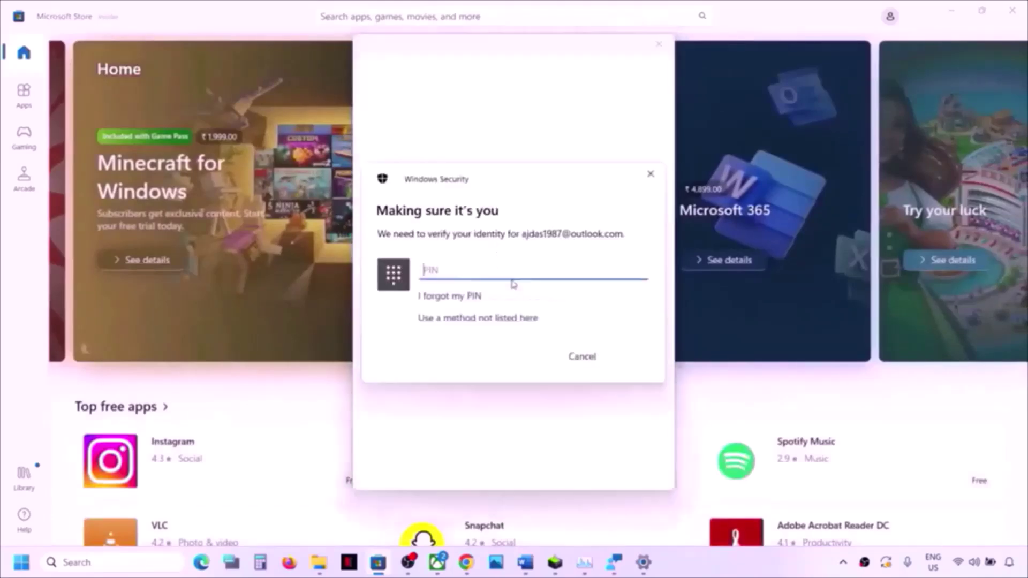
{"action": "type", "text": "1•••"}
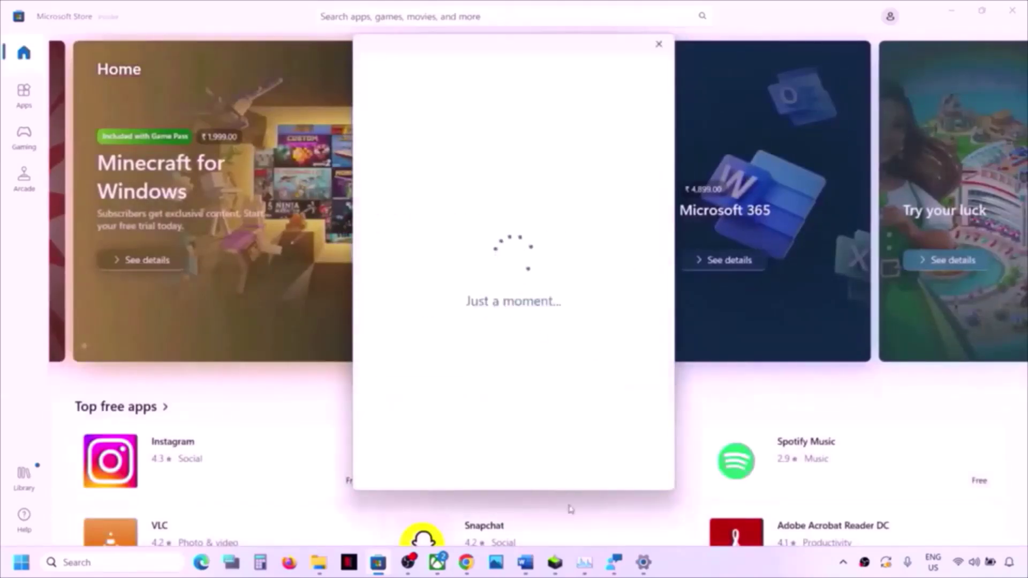
Switch to the Xbox app and sign out of the current profile.
{"action": "left_click", "coordinate": [438, 562]}
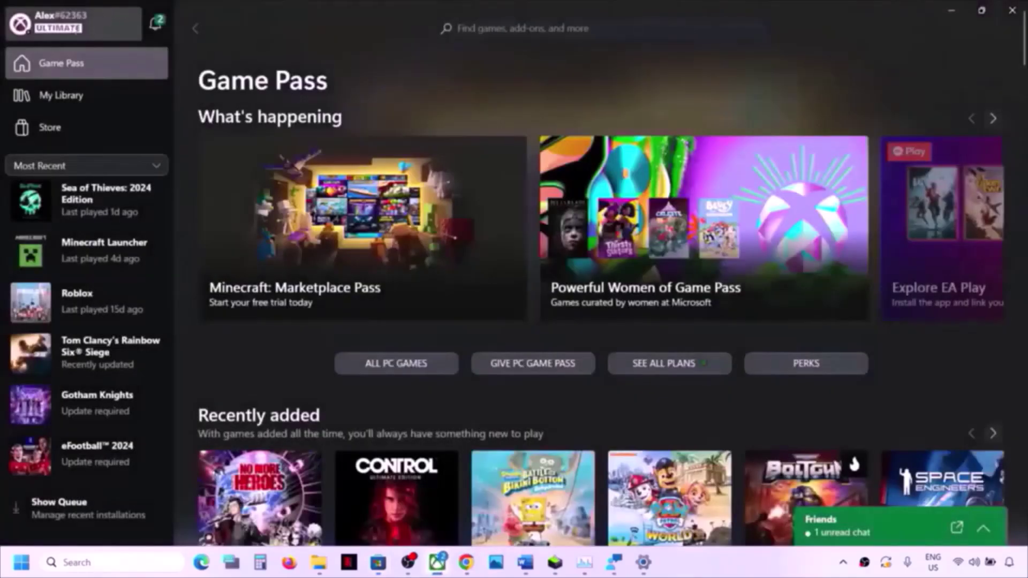
{"action": "left_click", "coordinate": [75, 24]}
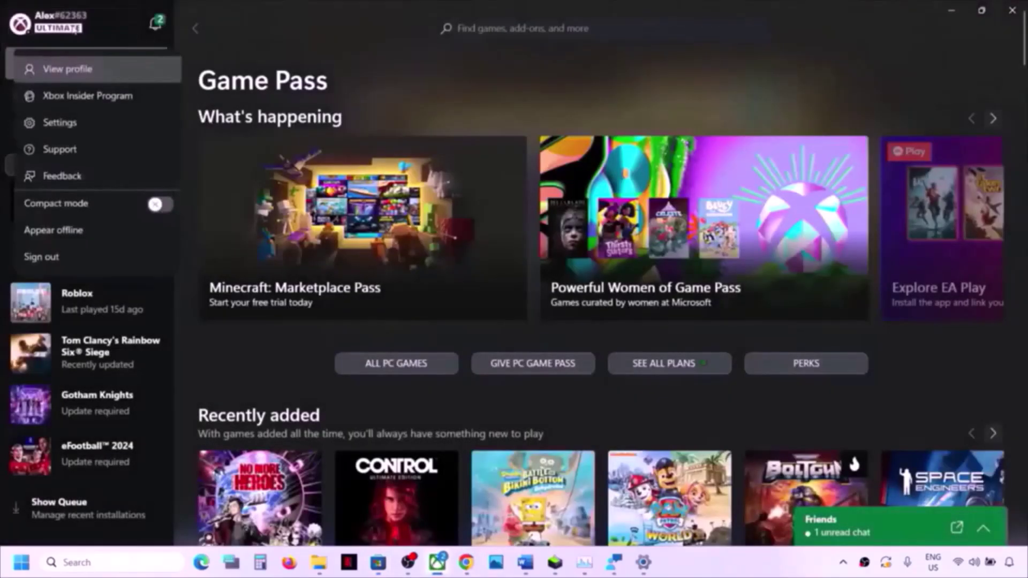
{"action": "left_click", "coordinate": [46, 270]}
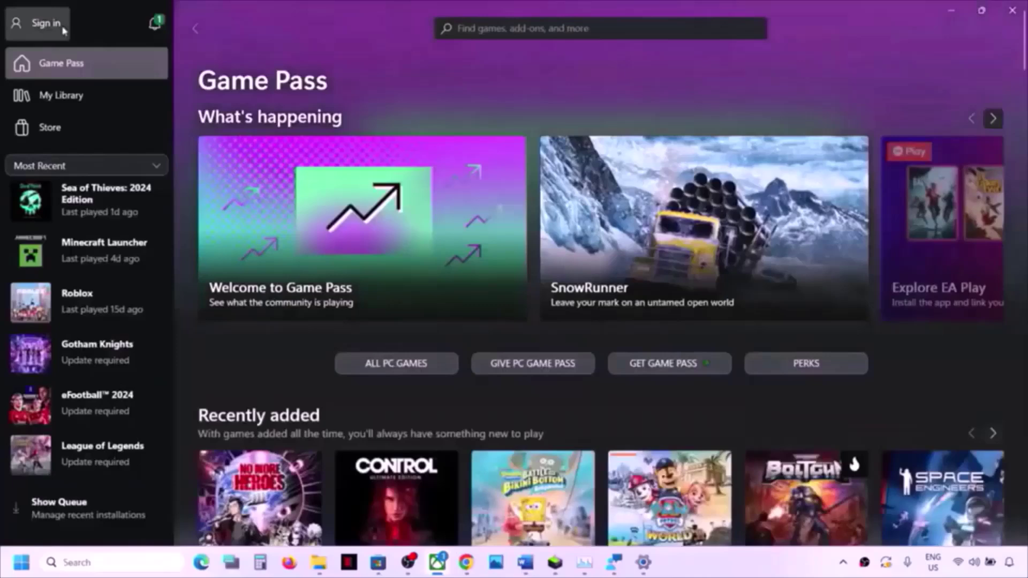
Sign in to the Xbox app with the same Outlook account used in the Microsoft Store and continue into the app.
{"action": "left_click", "coordinate": [38, 24]}
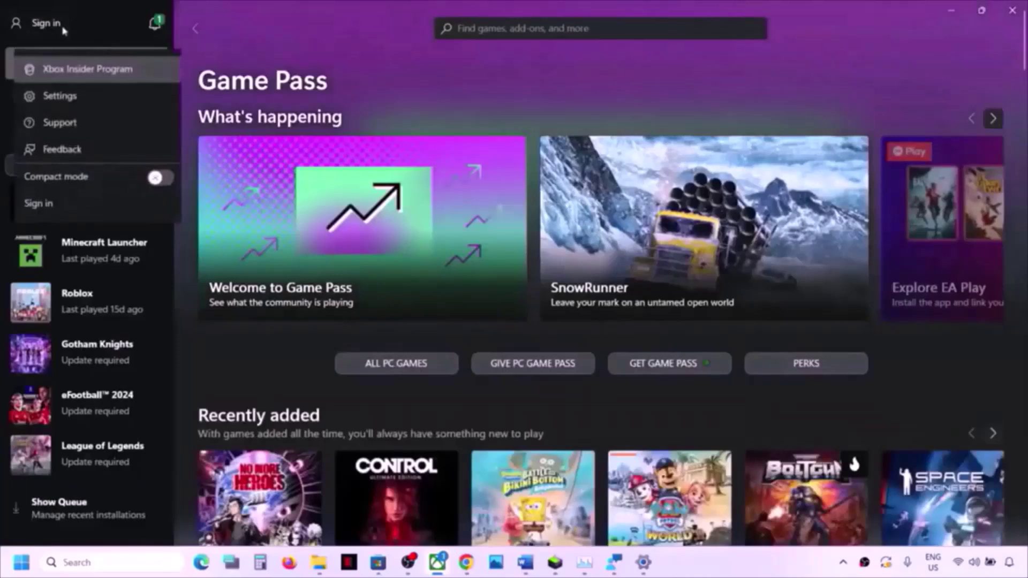
{"action": "left_click", "coordinate": [43, 206]}
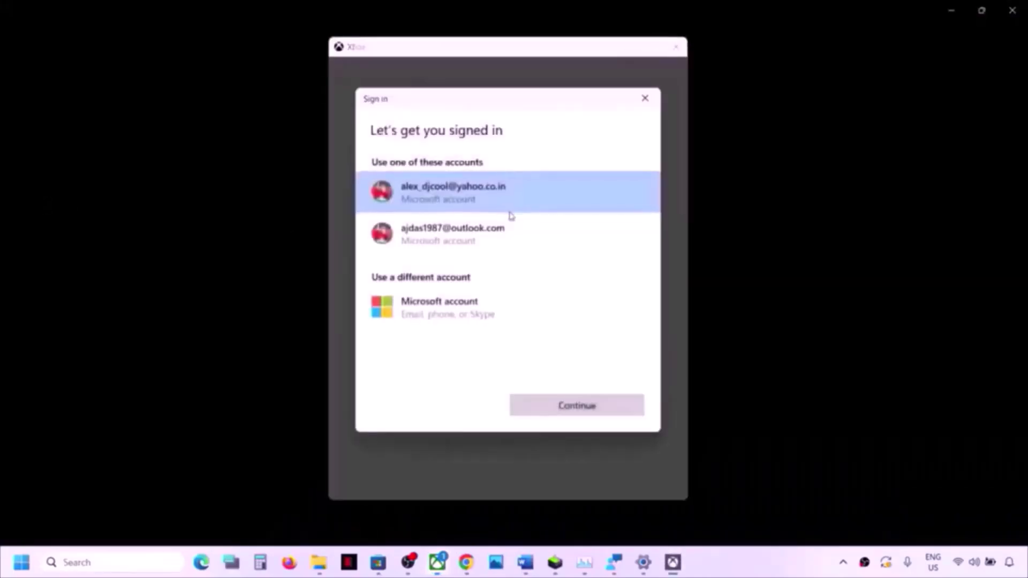
{"action": "left_click", "coordinate": [465, 250]}
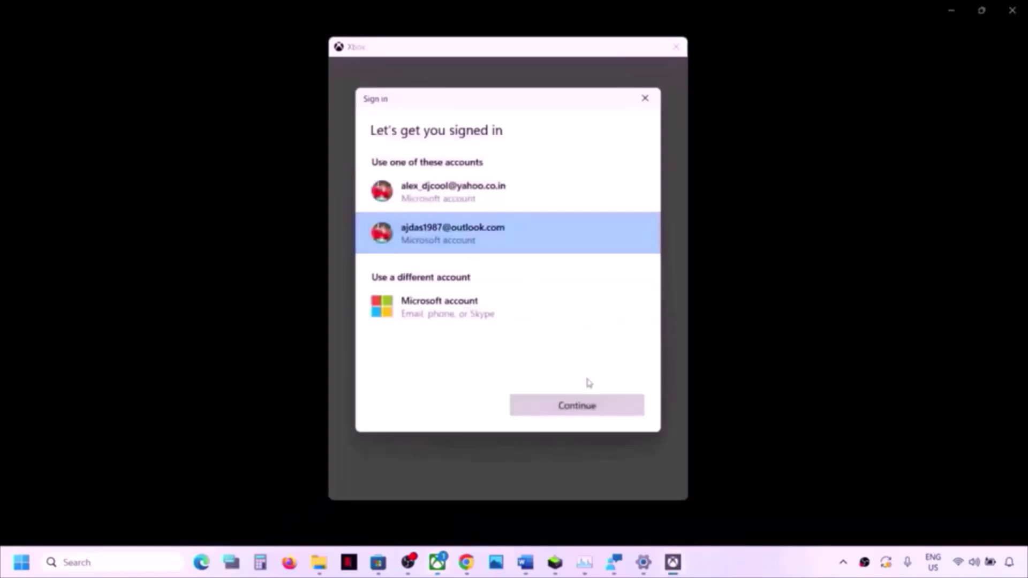
{"action": "left_click", "coordinate": [571, 407]}
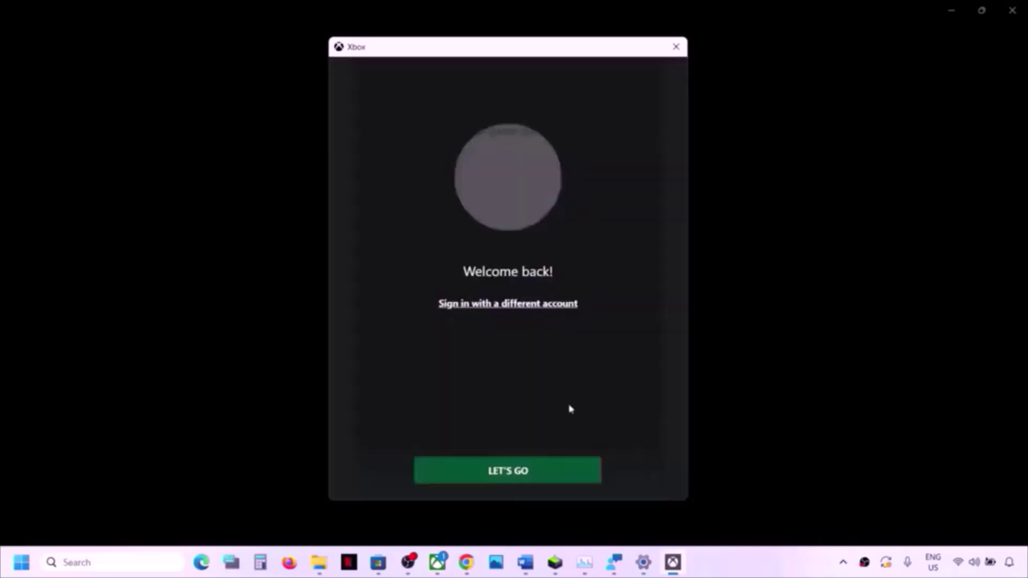
{"action": "left_click", "coordinate": [532, 479]}
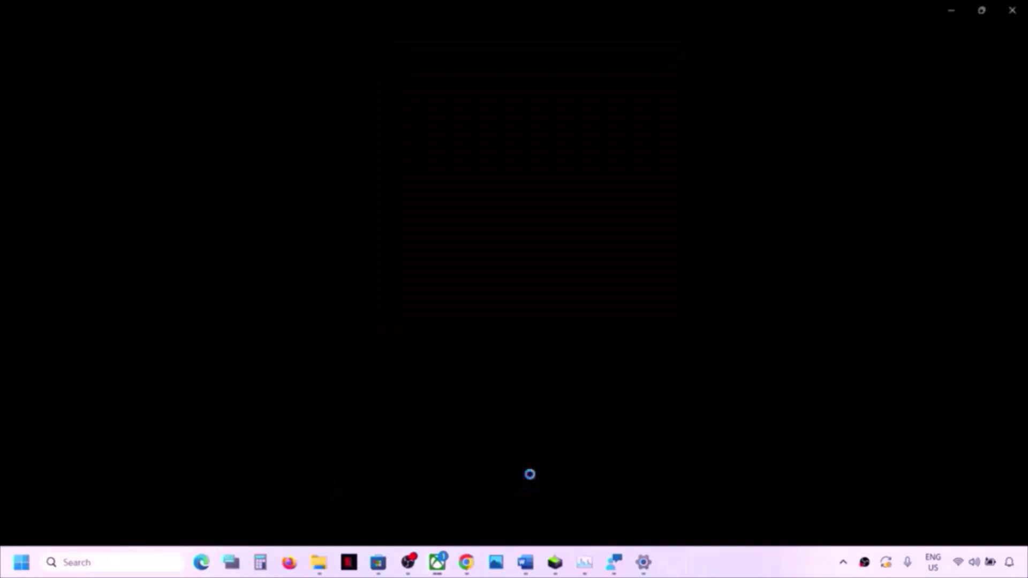
Close the extra background app, then return to the Word document and highlight the date, time, time zone and region reminder in Step 9.
{"action": "right_click", "coordinate": [584, 574]}
{"action": "left_click", "coordinate": [569, 529]}
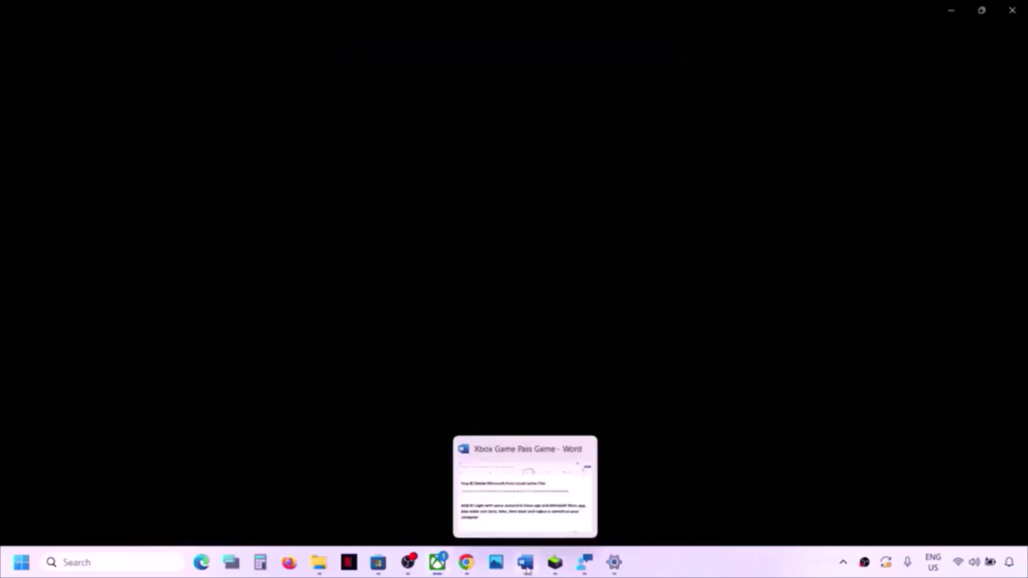
{"action": "left_click", "coordinate": [527, 572]}
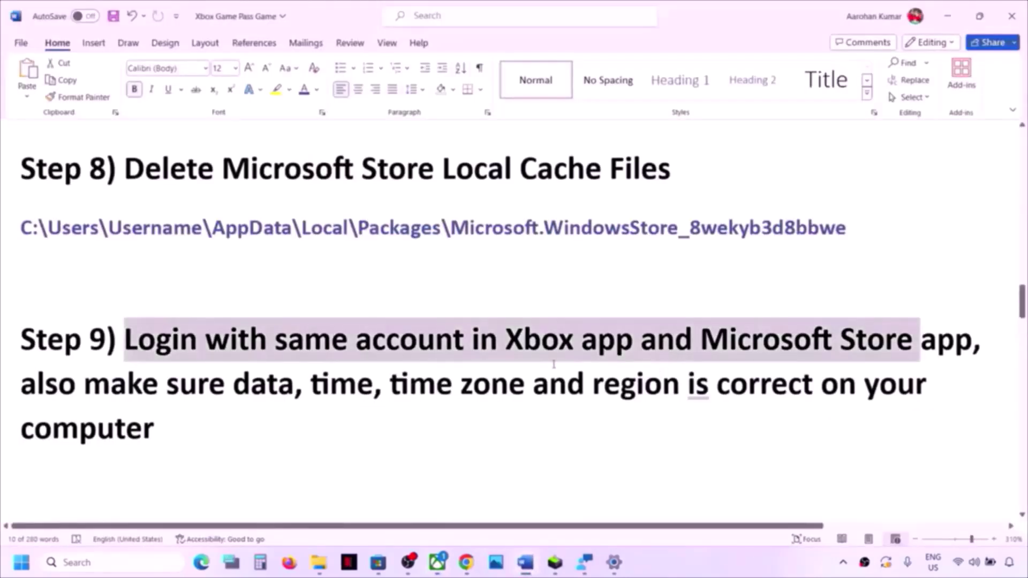
{"action": "left_click_drag", "start_coordinate": [22, 385], "coordinate": [685, 396]}
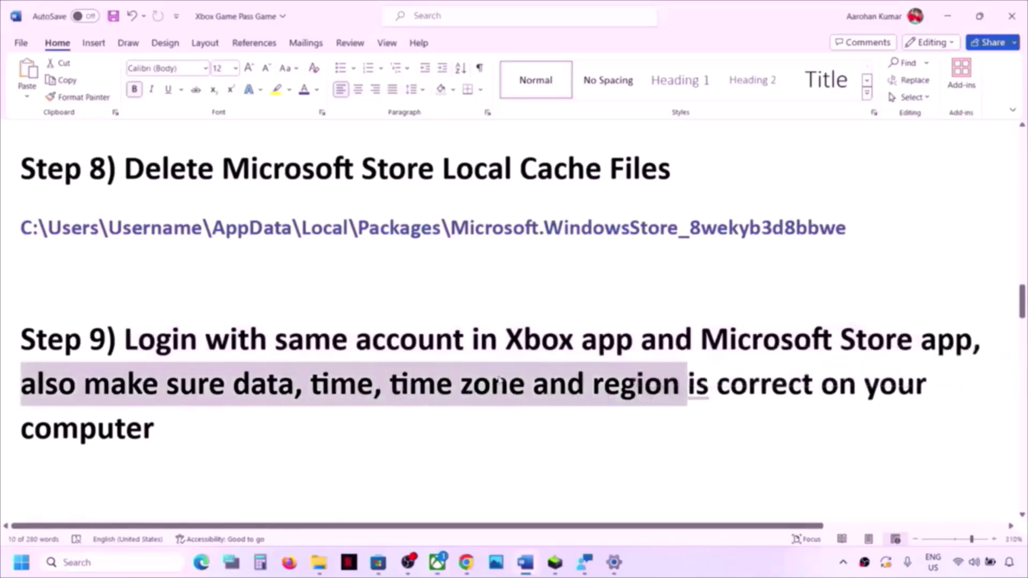
Correct "data" to "date" in the Step 9 text.
{"action": "left_click", "coordinate": [298, 389]}
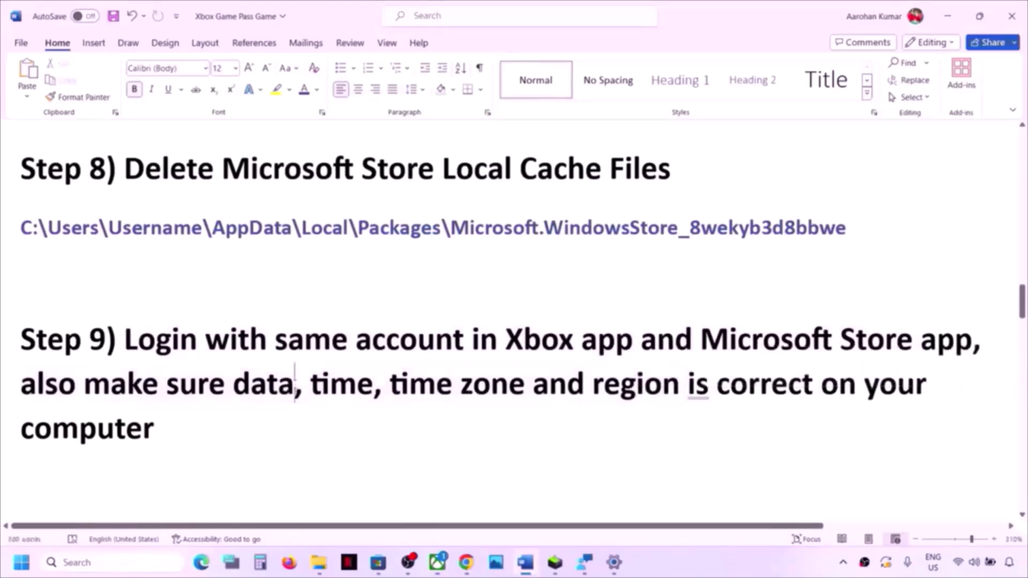
{"action": "key", "text": "BackSpace"}
{"action": "type", "text": "e"}
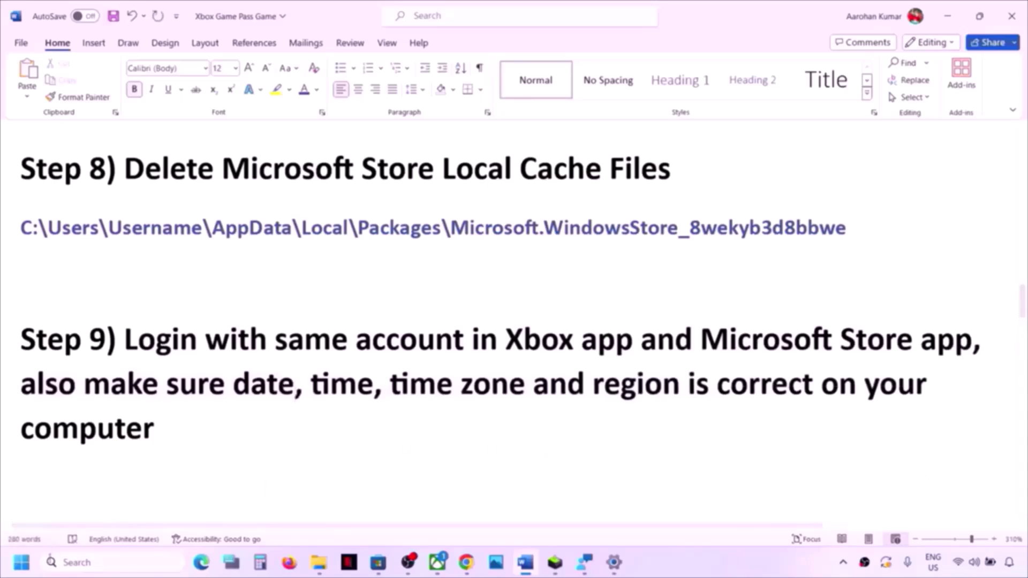
Open the Date & time page in Windows Settings and synchronize the clock.
{"action": "left_click", "coordinate": [28, 567]}
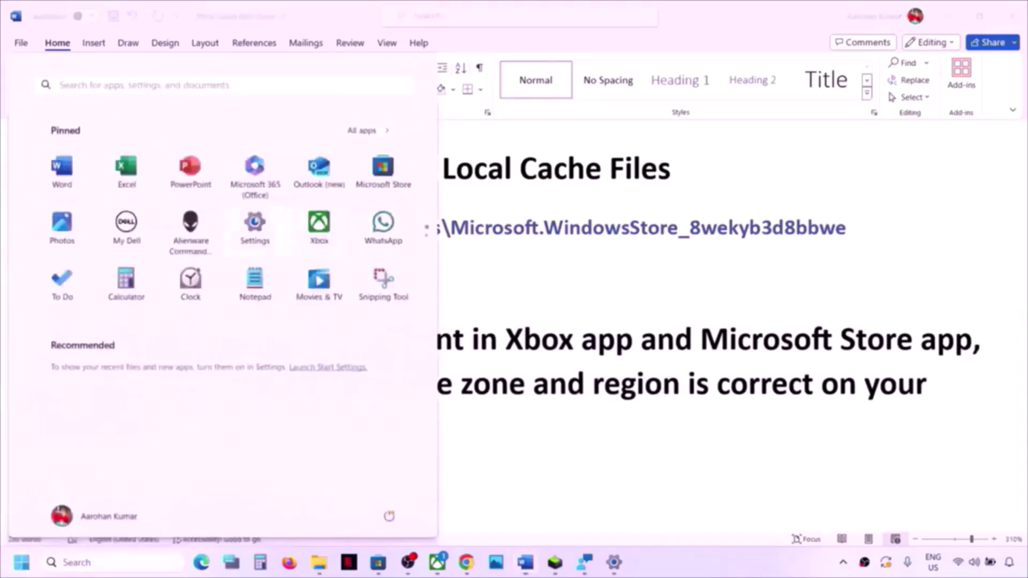
{"action": "left_click", "coordinate": [255, 222]}
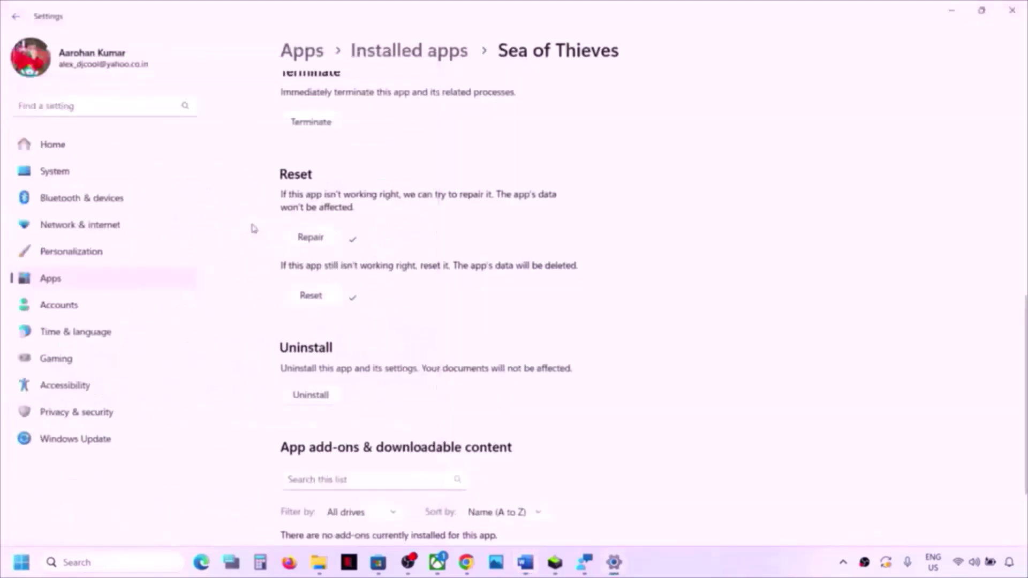
{"action": "left_click", "coordinate": [64, 334]}
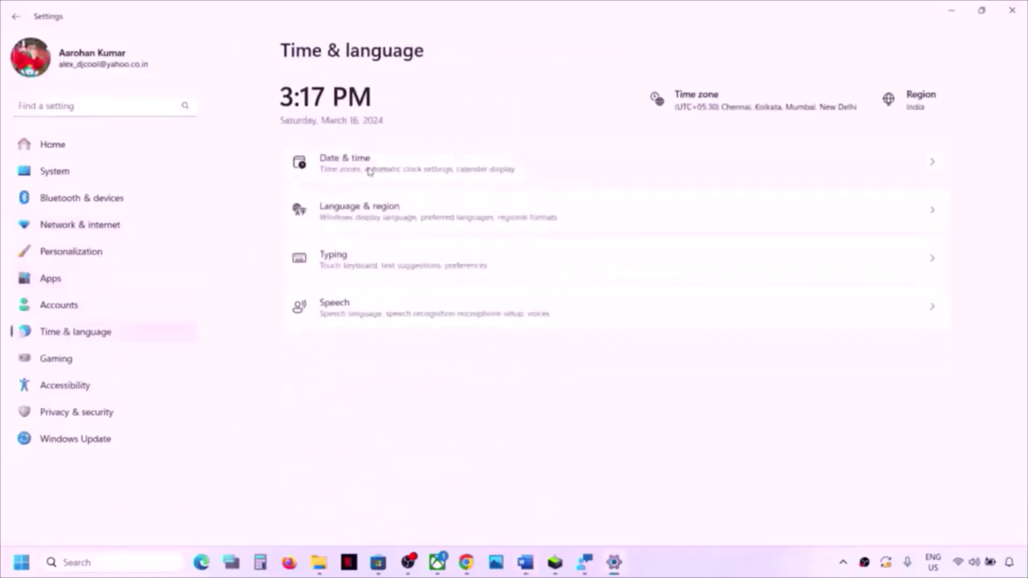
{"action": "left_click", "coordinate": [369, 170]}
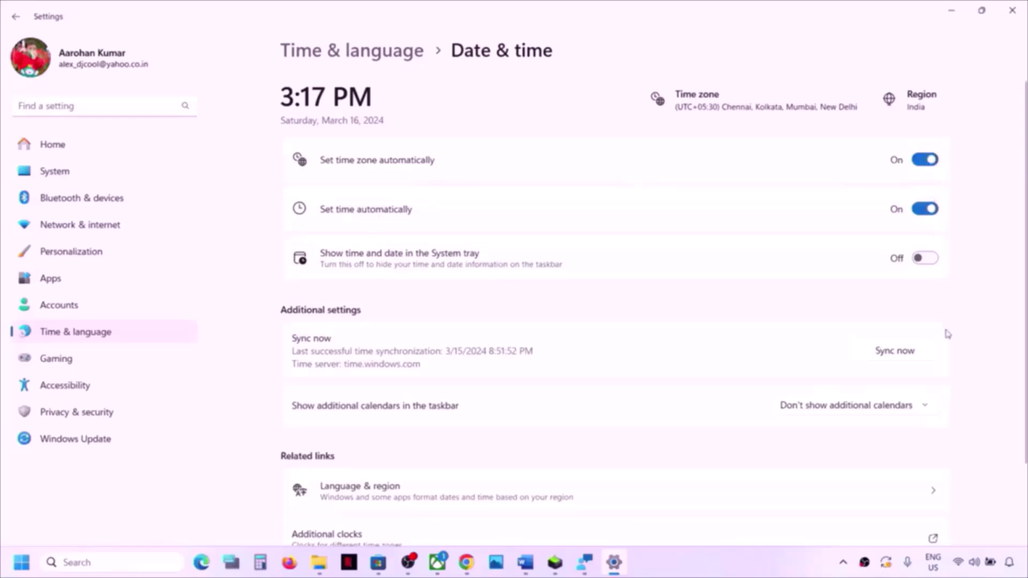
{"action": "left_click", "coordinate": [905, 357]}
Open Language & region in Settings and choose India as the country or region.
{"action": "left_click", "coordinate": [147, 335]}
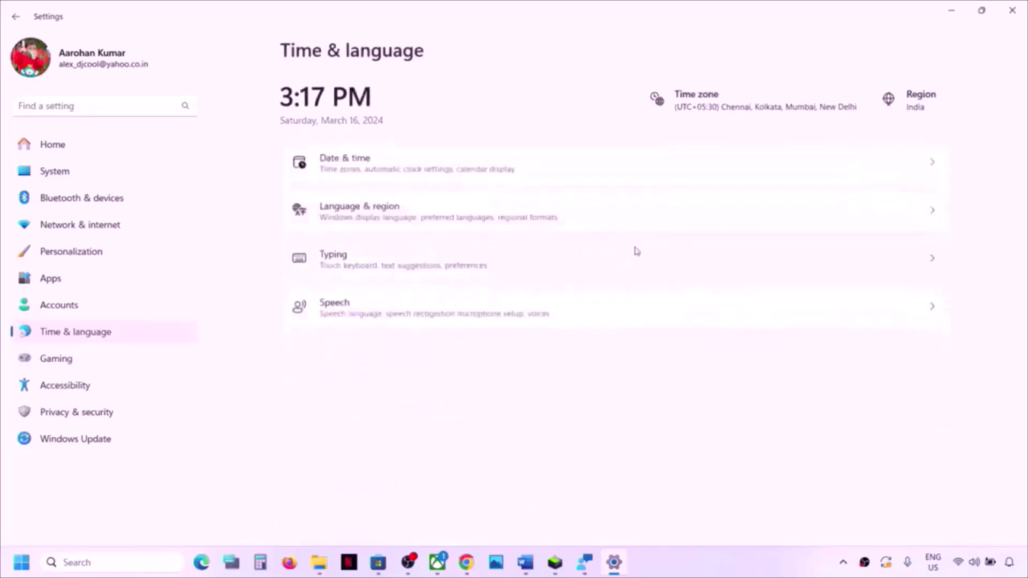
{"action": "left_click", "coordinate": [433, 207]}
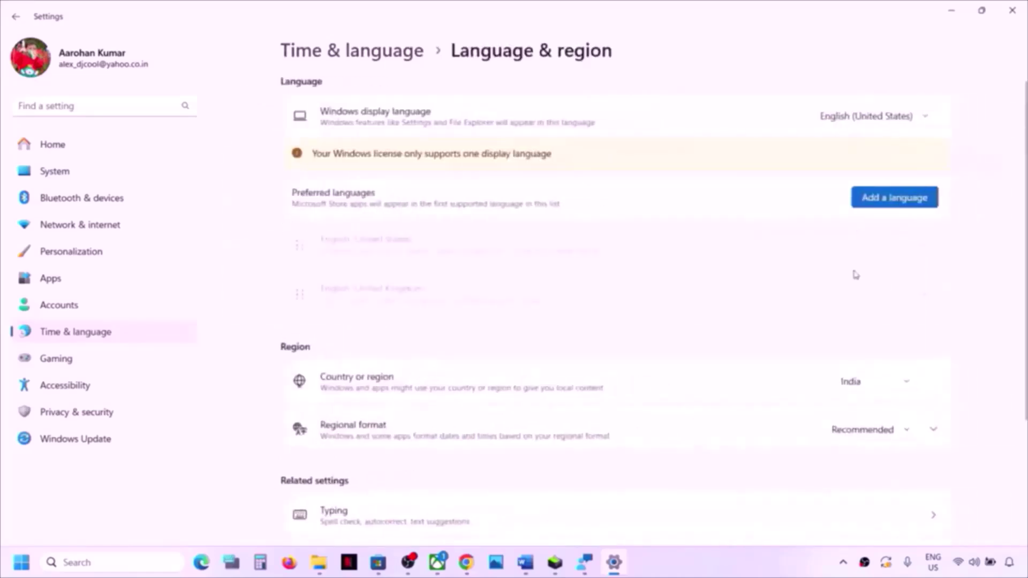
{"action": "left_click", "coordinate": [891, 385]}
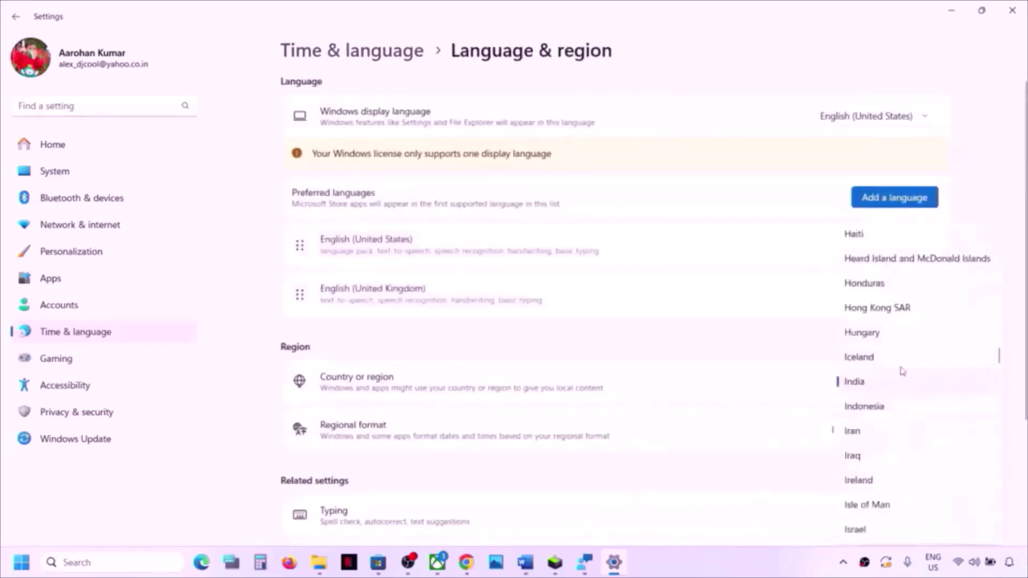
{"action": "left_click", "coordinate": [867, 389]}
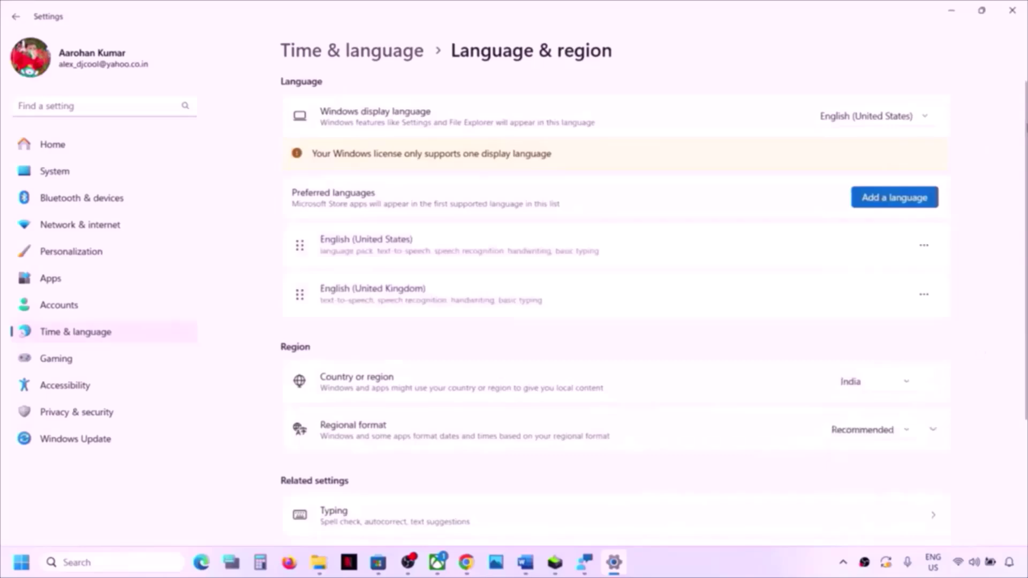
Close Settings and highlight "Install all the Updates in Microsoft Store" in Step 10 of the document.
{"action": "left_click", "coordinate": [1011, 9]}
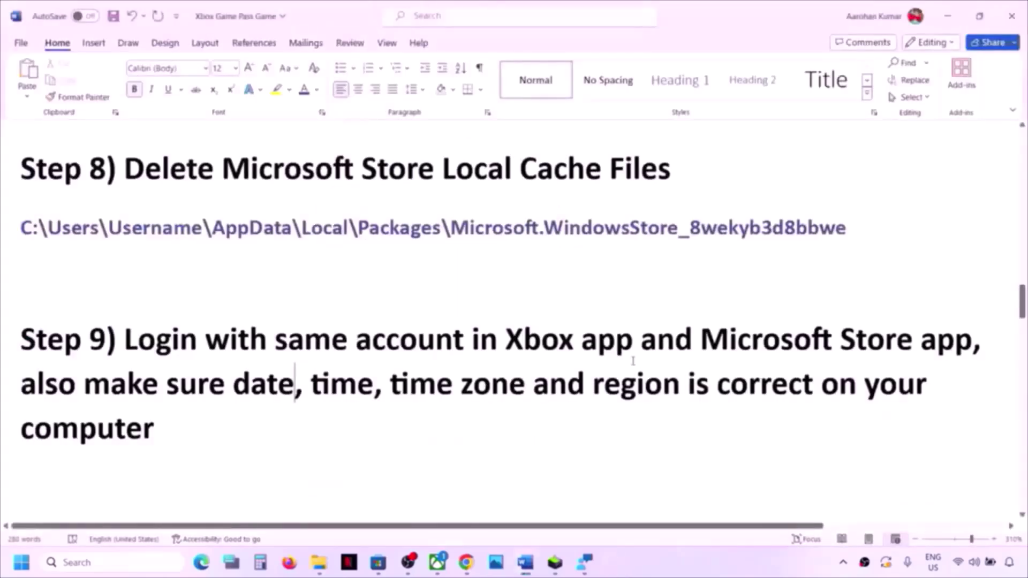
{"action": "scroll", "coordinate": [633, 361], "scroll_direction": "down", "scroll_amount": 5}
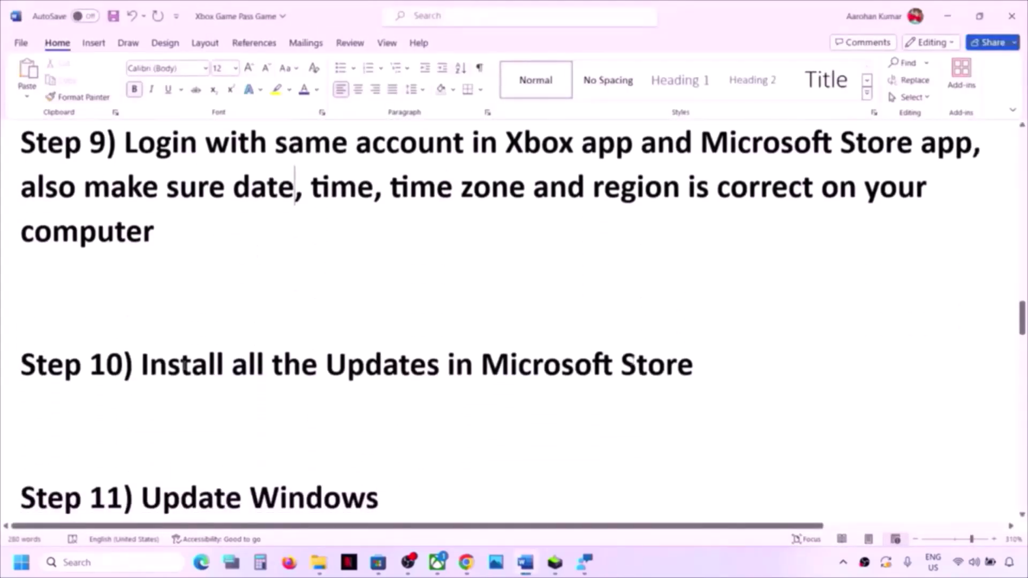
{"action": "left_click_drag", "start_coordinate": [149, 364], "coordinate": [709, 369]}
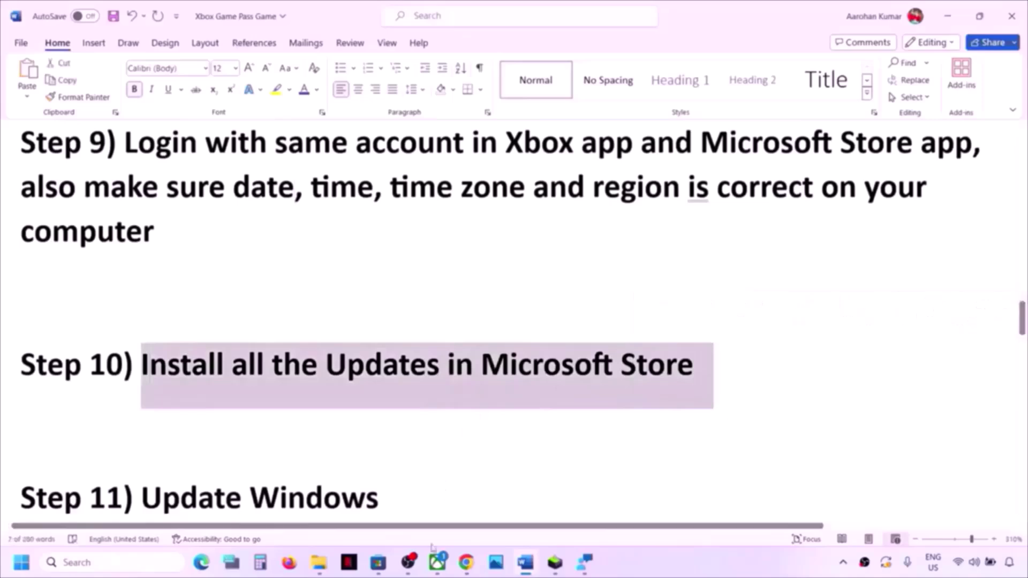
Check for app updates in the Microsoft Store library and resume the paused Microsoft Photos Legacy update.
{"action": "left_click", "coordinate": [378, 562]}
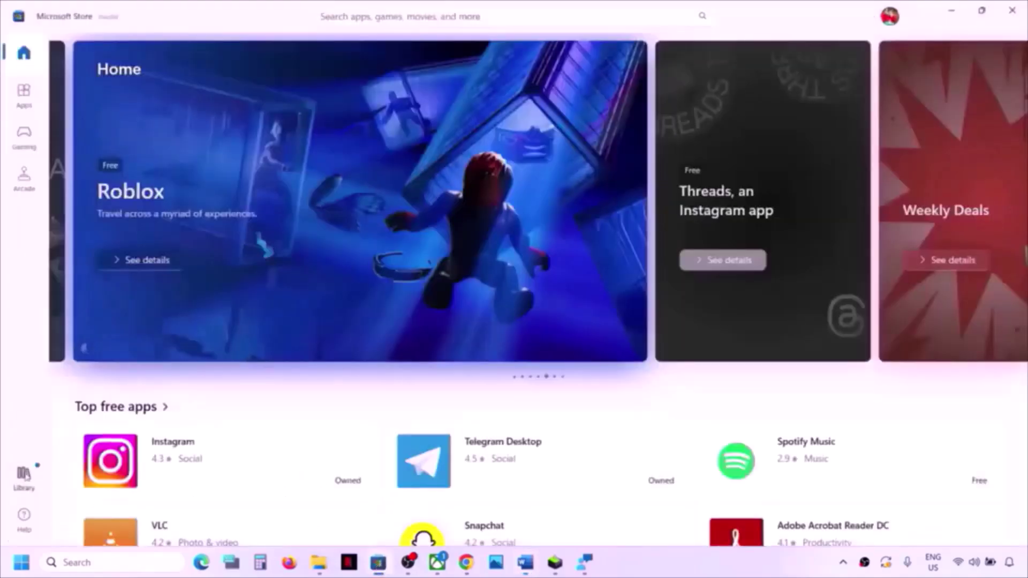
{"action": "left_click", "coordinate": [22, 479]}
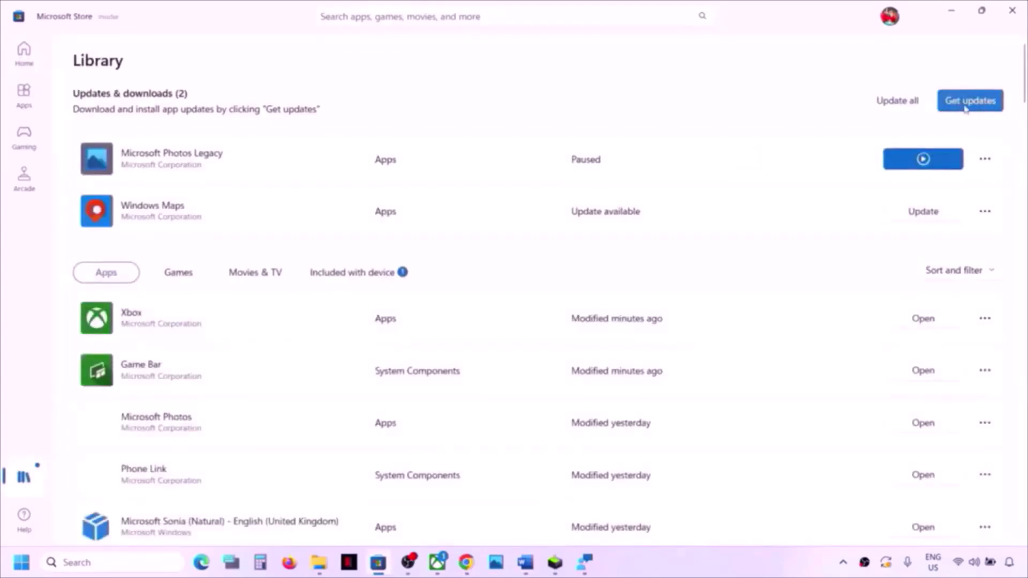
{"action": "left_click", "coordinate": [971, 105]}
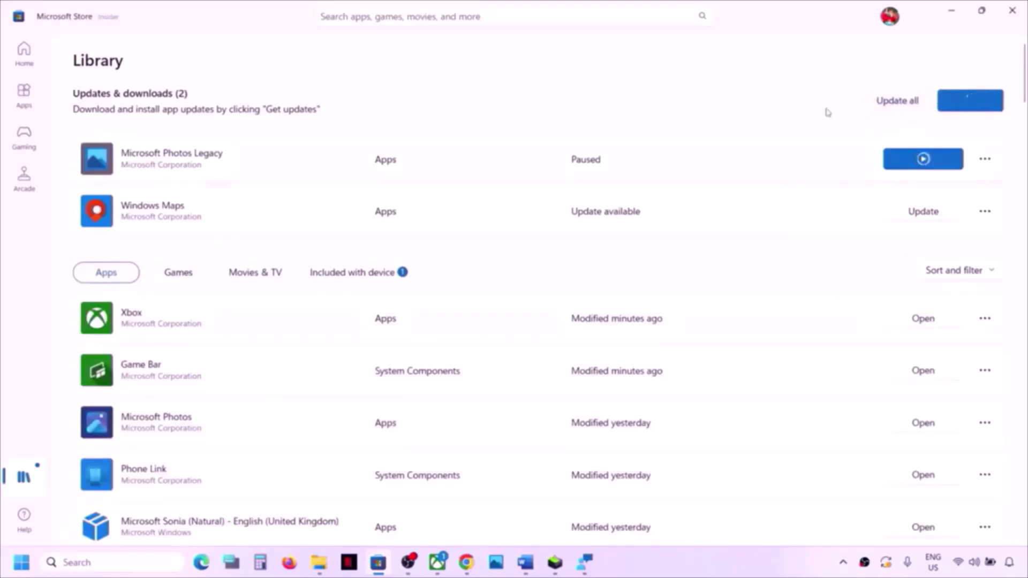
{"action": "left_click", "coordinate": [922, 158]}
Return to the Word document and highlight "Update Windows" in Step 11.
{"action": "left_click", "coordinate": [526, 562]}
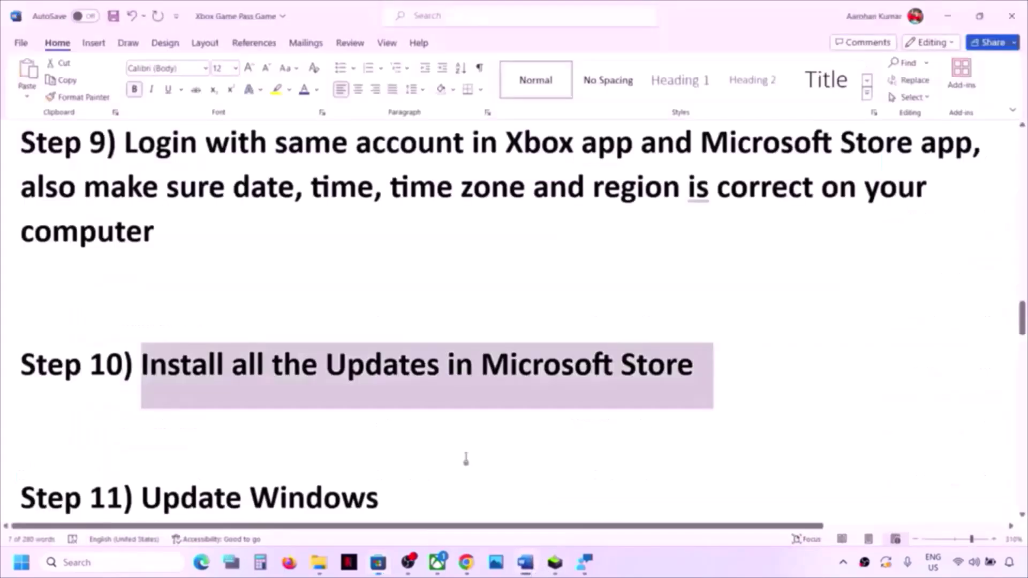
{"action": "scroll", "coordinate": [344, 423], "scroll_direction": "down", "scroll_amount": 3}
{"action": "left_click_drag", "start_coordinate": [141, 405], "coordinate": [447, 405]}
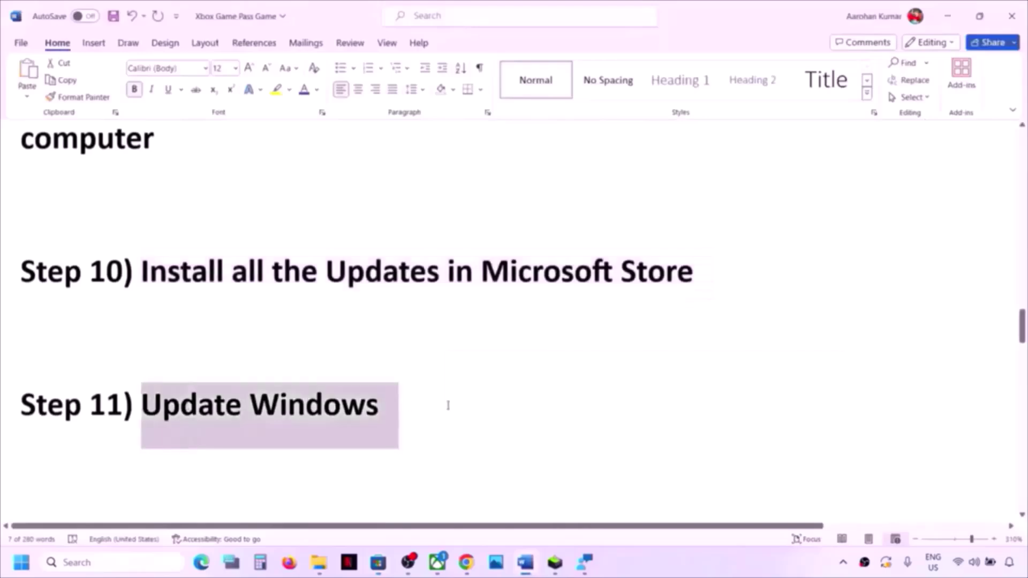
Check the Windows Update status in Settings, and show the computer's power options before dismissing them.
{"action": "left_click", "coordinate": [447, 409]}
{"action": "key", "text": "super+i"}
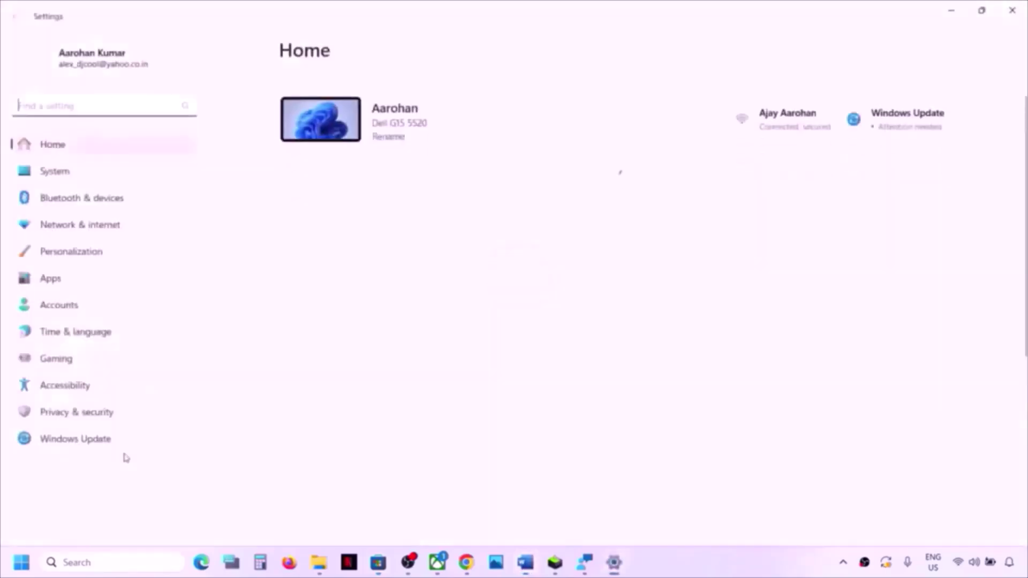
{"action": "left_click", "coordinate": [61, 440]}
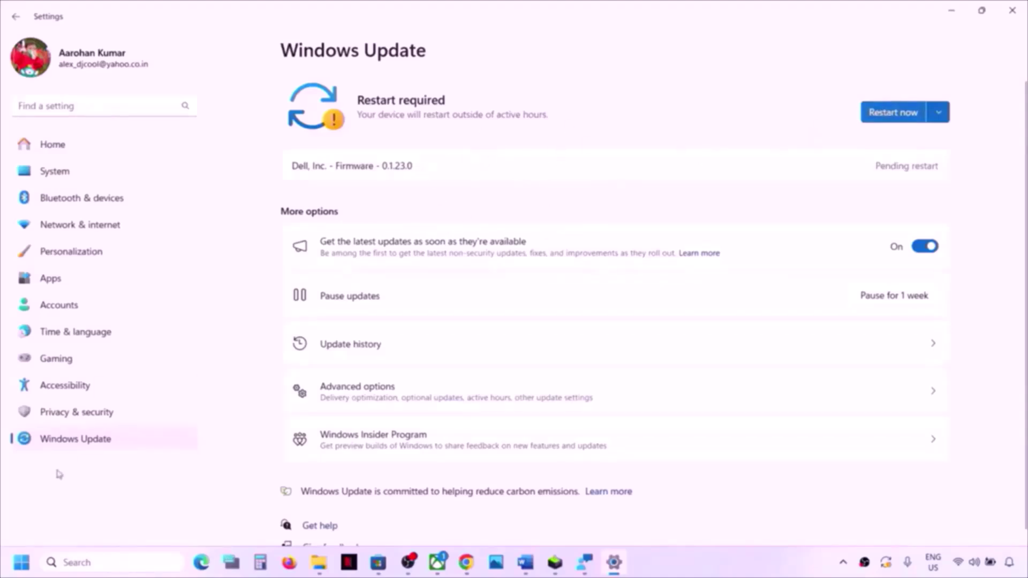
{"action": "left_click", "coordinate": [21, 562]}
{"action": "left_click", "coordinate": [390, 516]}
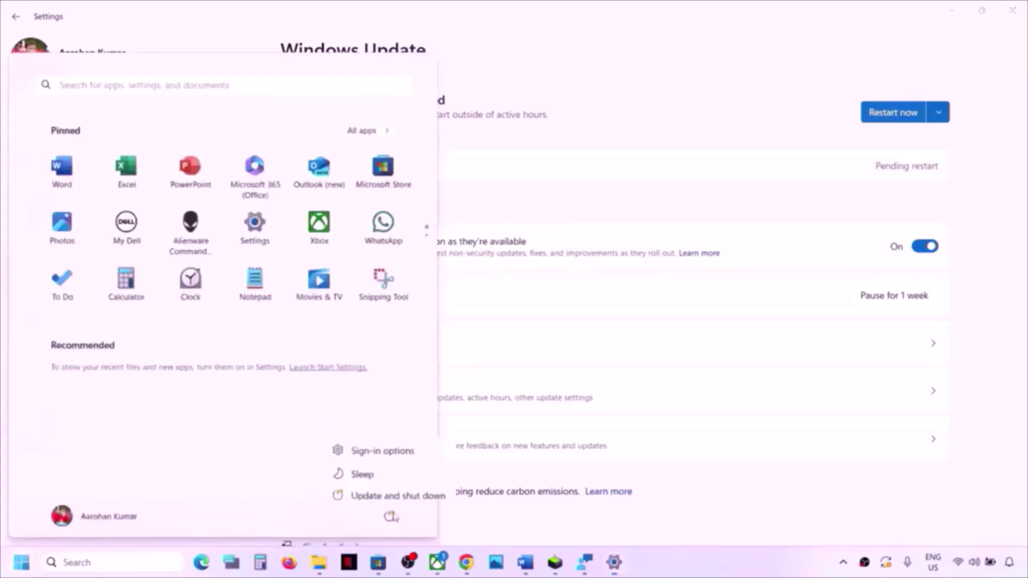
{"action": "left_click", "coordinate": [1014, 360]}
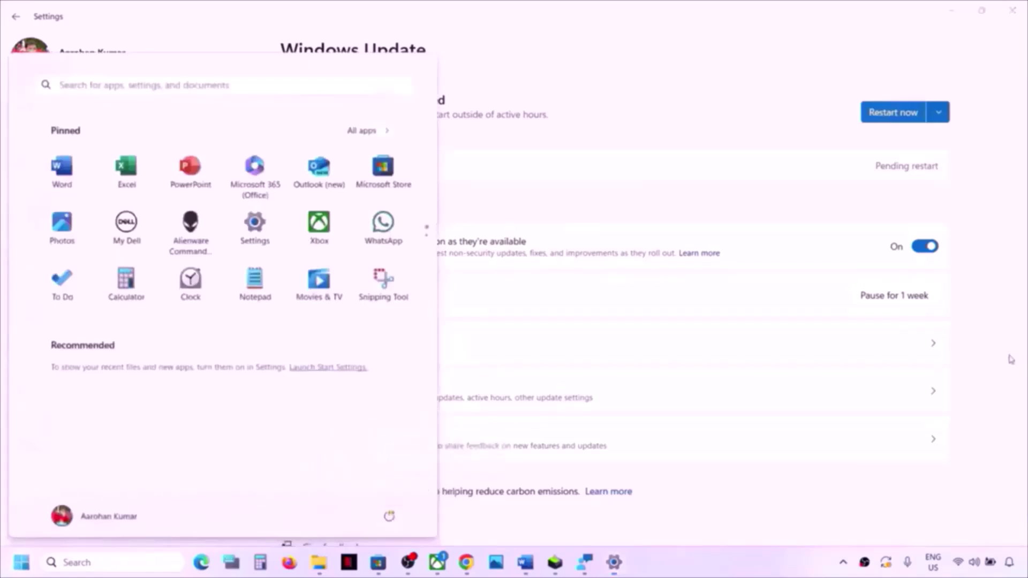
{"action": "left_click", "coordinate": [1018, 19]}
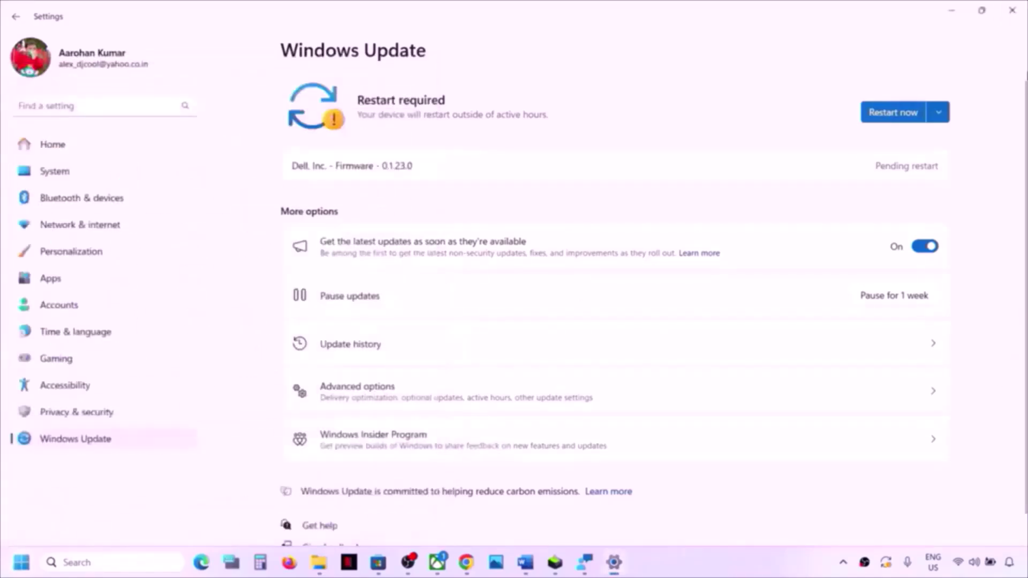
Copy "wsreset" from Step 12 of the Word document and run it as a command through Windows search.
{"action": "left_click", "coordinate": [520, 568]}
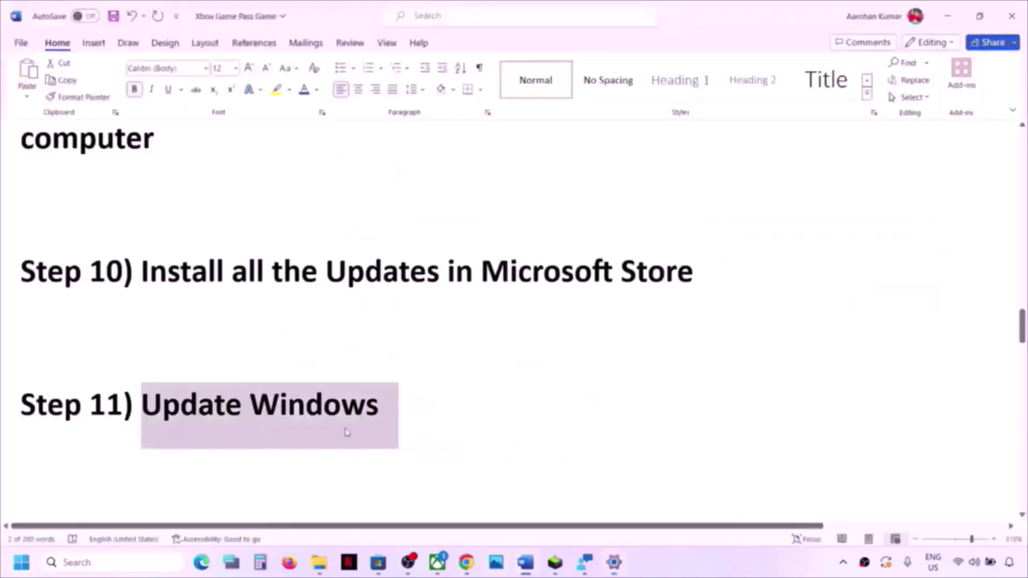
{"action": "scroll", "coordinate": [346, 431], "scroll_direction": "down", "scroll_amount": 3}
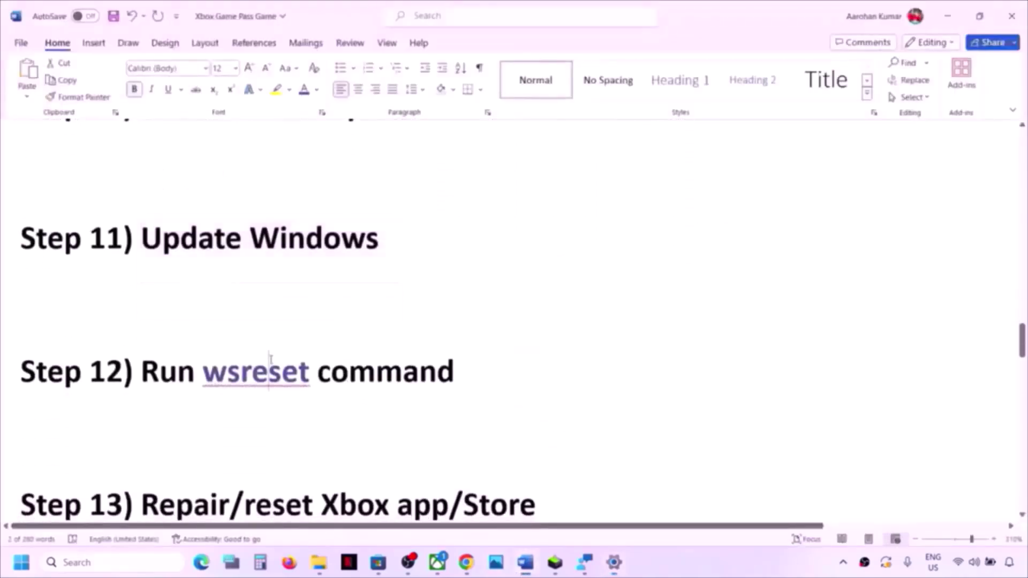
{"action": "double_click", "coordinate": [271, 369]}
{"action": "key", "text": "ctrl+c"}
{"action": "left_click", "coordinate": [88, 565]}
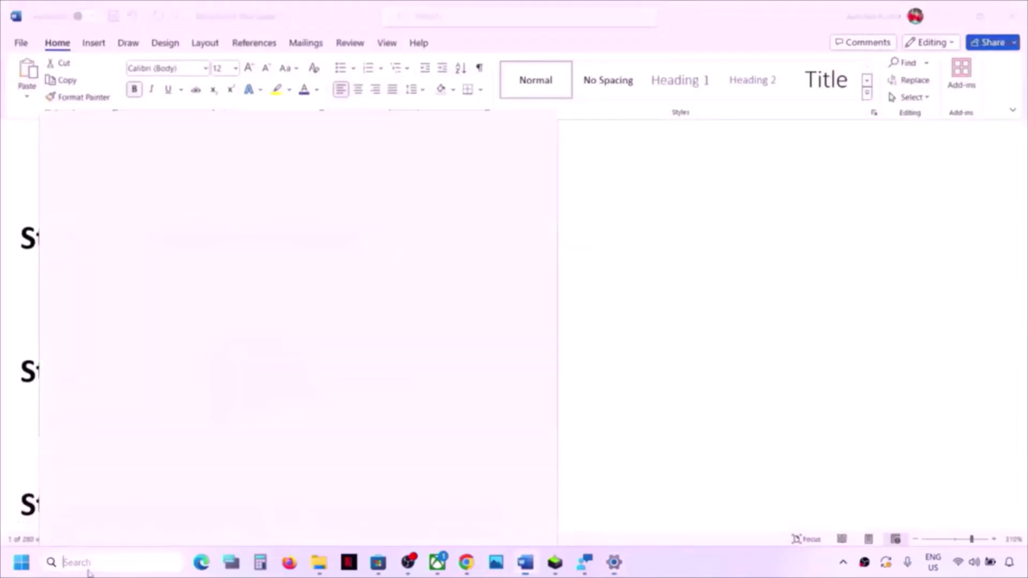
{"action": "key", "text": "ctrl+v"}
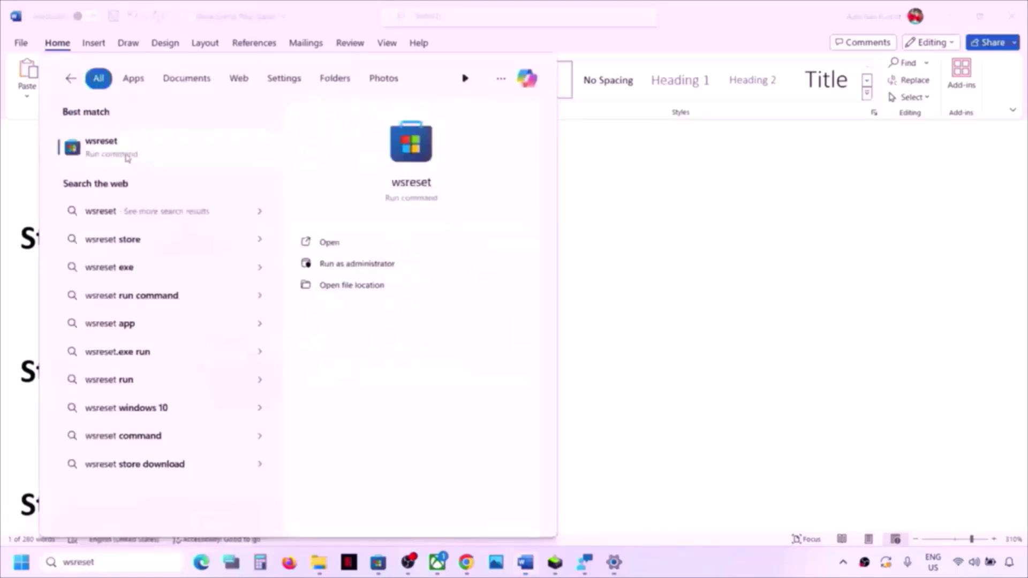
{"action": "left_click", "coordinate": [124, 156]}
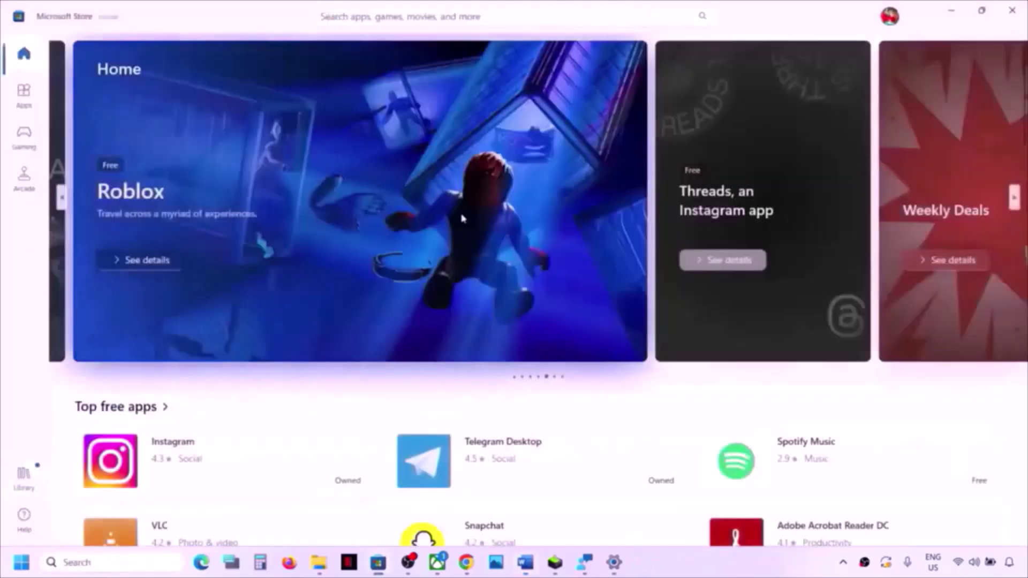
Return to the Word document and highlight "Repair/reset Xbox app/Store" in Step 13.
{"action": "left_click", "coordinate": [525, 562]}
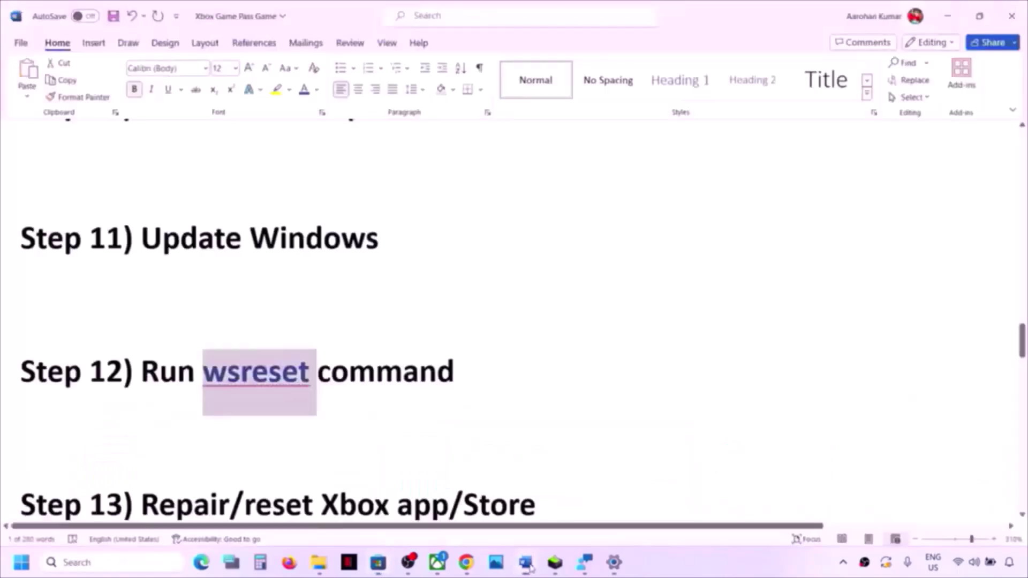
{"action": "scroll", "coordinate": [276, 382], "scroll_direction": "down", "scroll_amount": 2}
{"action": "left_click_drag", "start_coordinate": [142, 399], "coordinate": [514, 379]}
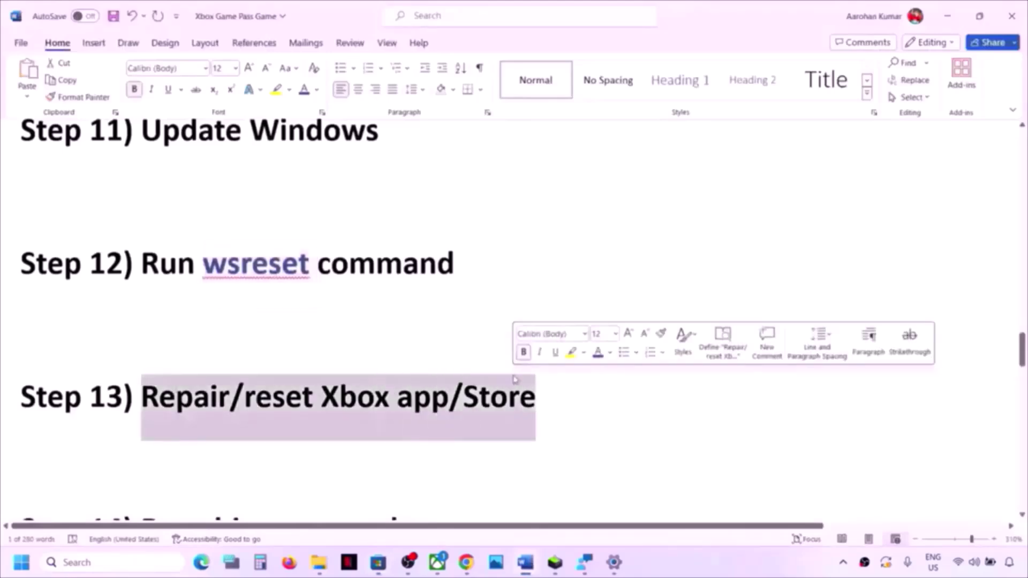
Find the Xbox app through Windows search, open its app settings, and repair and reset the app.
{"action": "left_click", "coordinate": [143, 562]}
{"action": "type", "text": "xbox"}
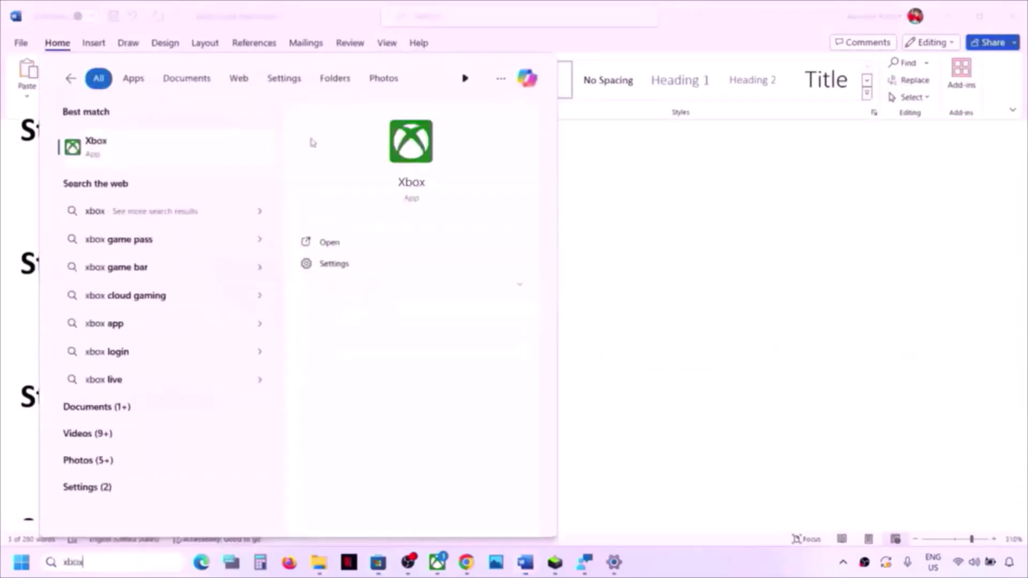
{"action": "right_click", "coordinate": [107, 149]}
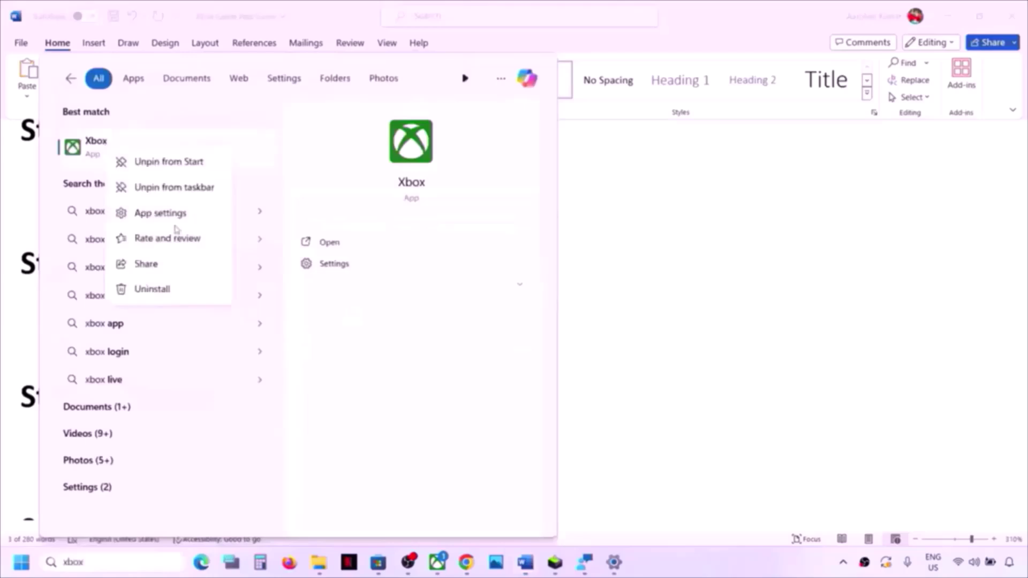
{"action": "left_click", "coordinate": [158, 213]}
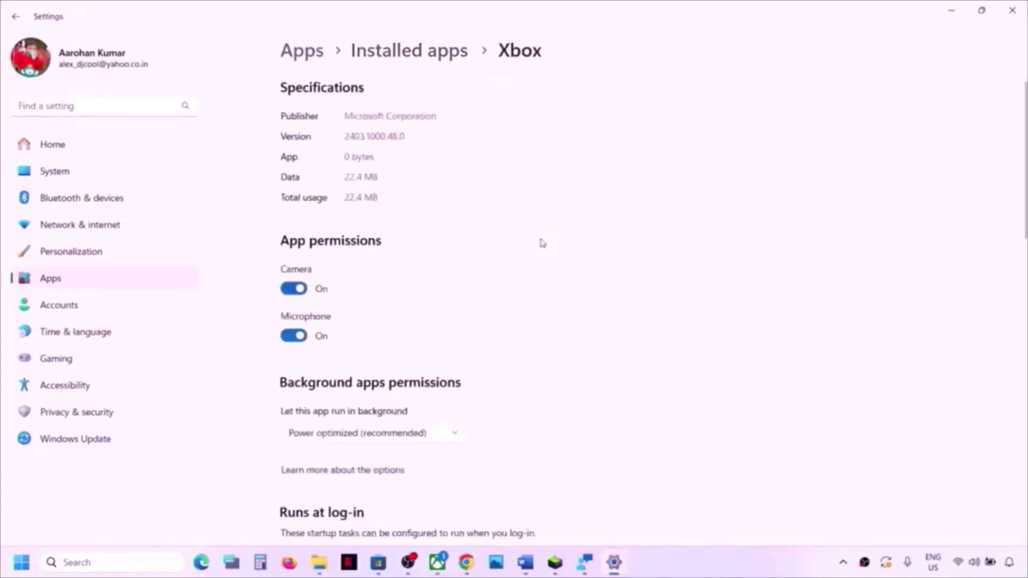
{"action": "scroll", "coordinate": [542, 243], "scroll_direction": "down", "scroll_amount": 10}
{"action": "scroll", "coordinate": [542, 243], "scroll_direction": "down", "scroll_amount": 4}
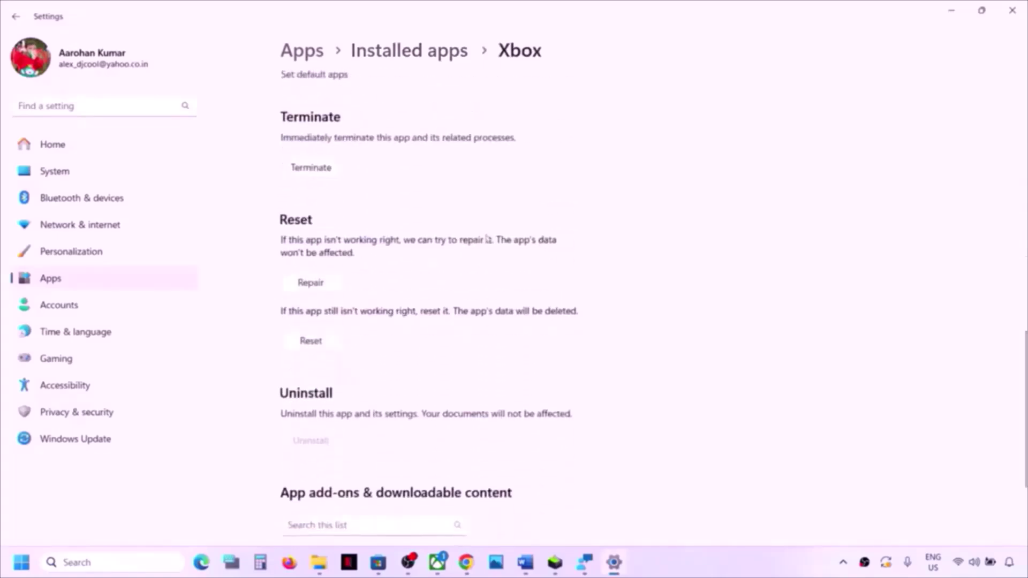
{"action": "left_click", "coordinate": [315, 283]}
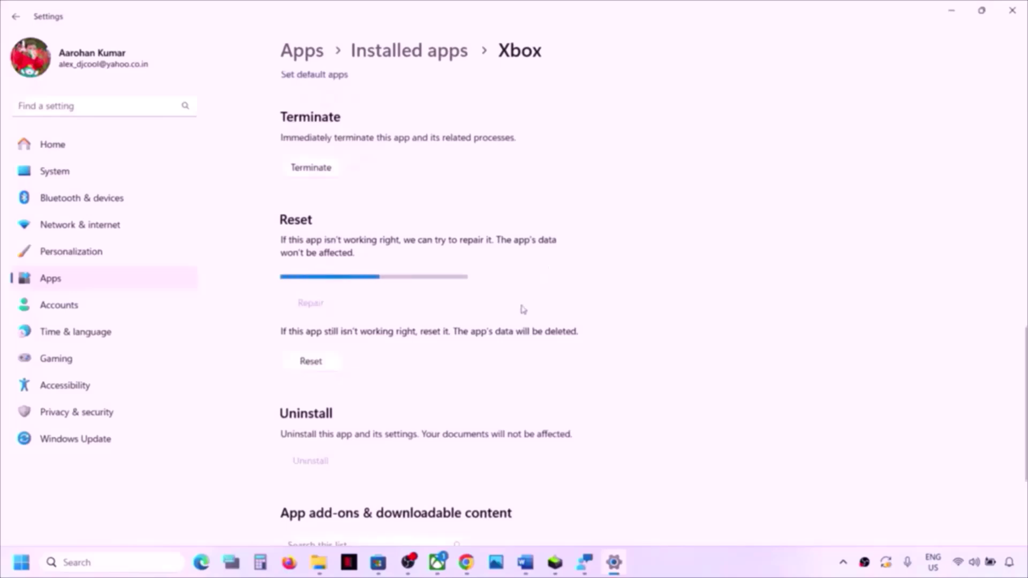
{"action": "left_click", "coordinate": [302, 348]}
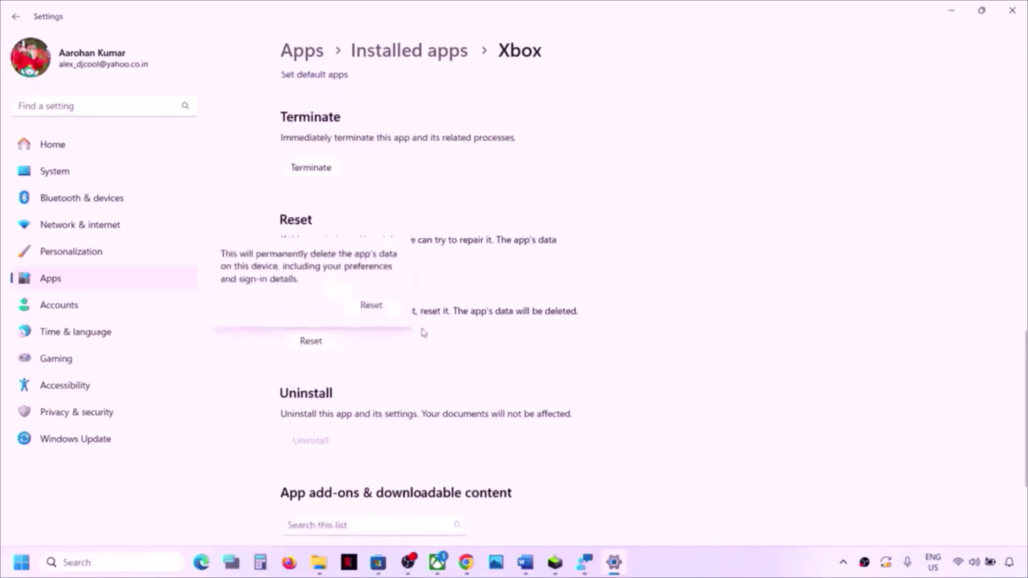
{"action": "left_click", "coordinate": [392, 313]}
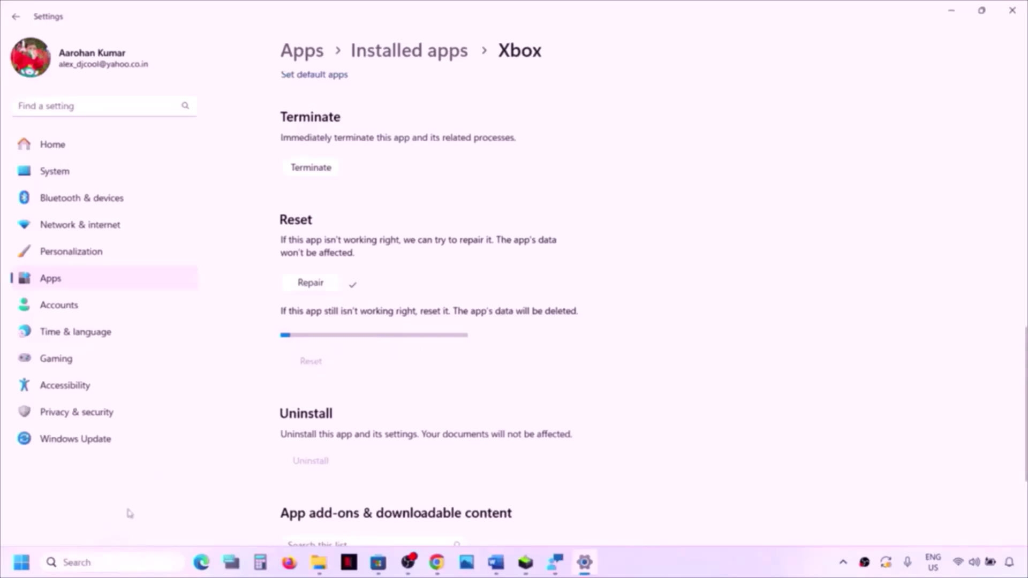
Find Microsoft Store through Windows search, open its app settings, and repair and reset it.
{"action": "left_click", "coordinate": [78, 563]}
{"action": "type", "text": "store"}
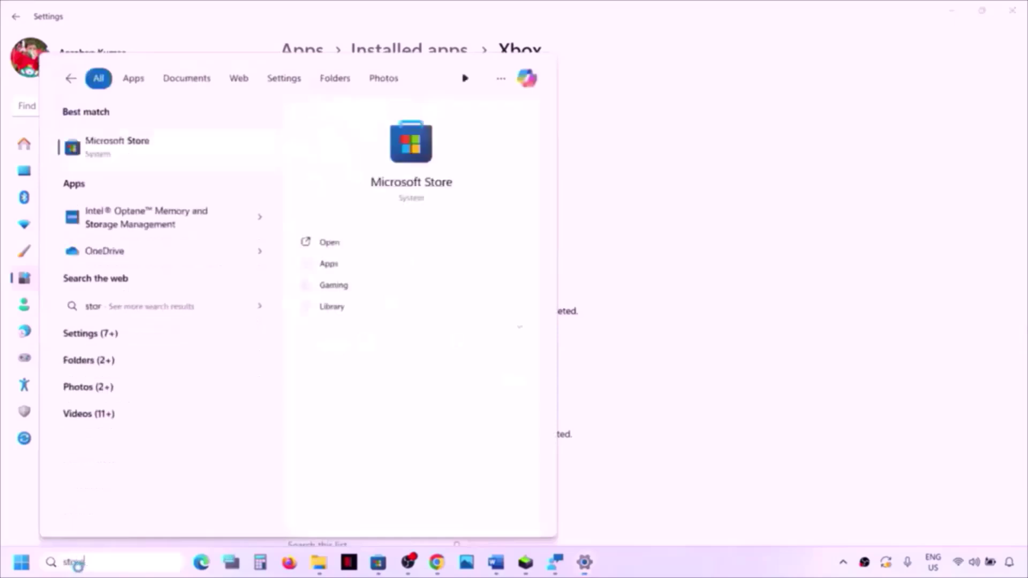
{"action": "right_click", "coordinate": [141, 151]}
{"action": "left_click", "coordinate": [201, 217]}
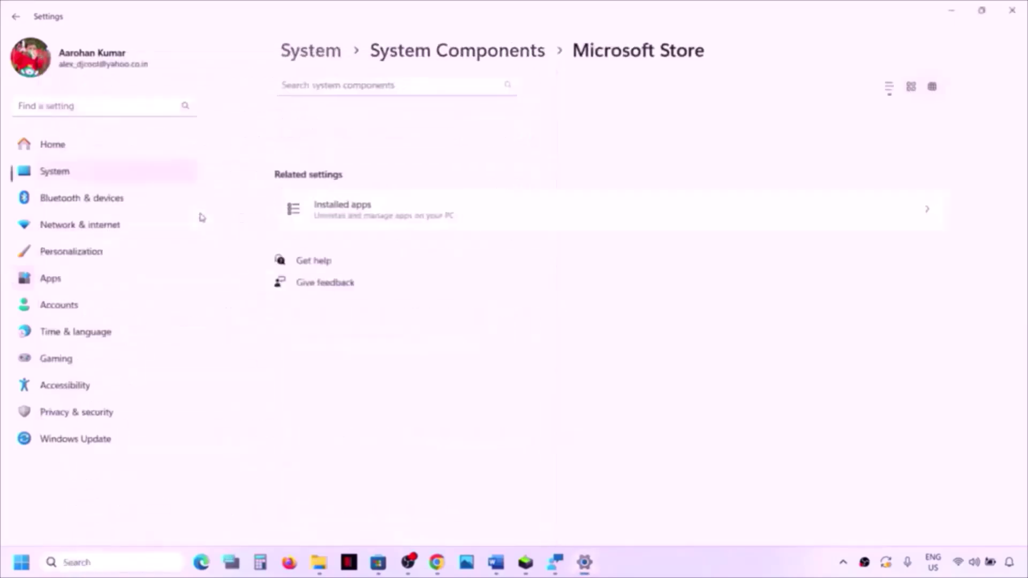
{"action": "scroll", "coordinate": [394, 291], "scroll_direction": "down", "scroll_amount": 8}
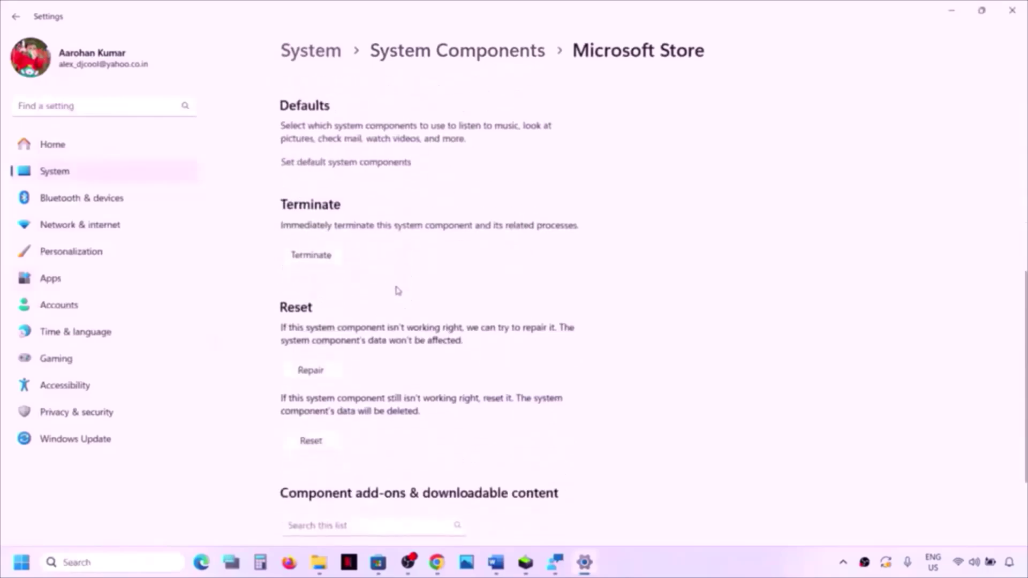
{"action": "left_click", "coordinate": [311, 370]}
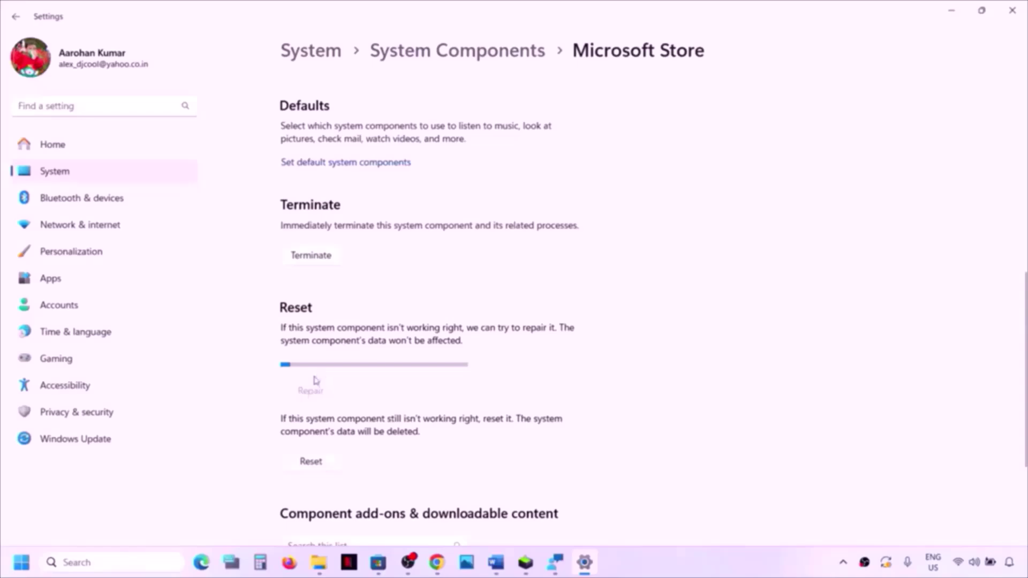
{"action": "left_click", "coordinate": [312, 461]}
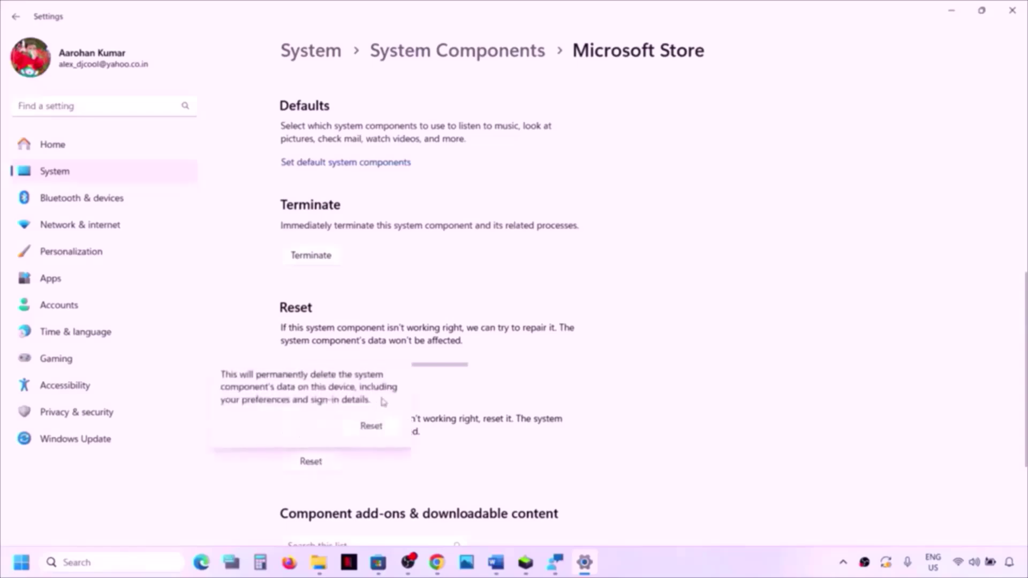
{"action": "left_click", "coordinate": [369, 425]}
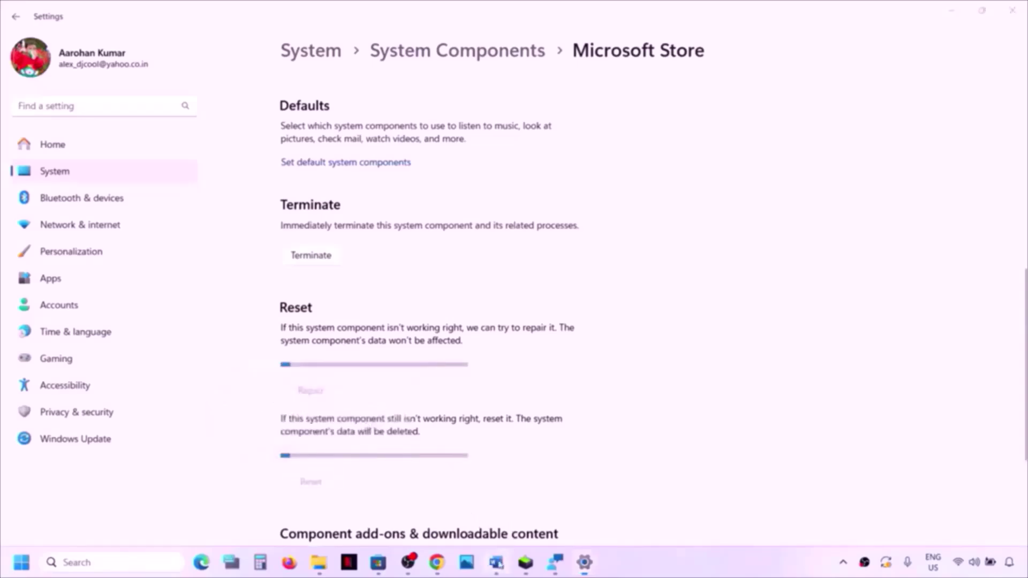
Switch to the Word document and copy the full Get-AppxPackage command from Step 14.
{"action": "left_click", "coordinate": [496, 562]}
{"action": "scroll", "coordinate": [336, 294], "scroll_direction": "down", "scroll_amount": 1}
{"action": "scroll", "coordinate": [336, 293], "scroll_direction": "down", "scroll_amount": 5}
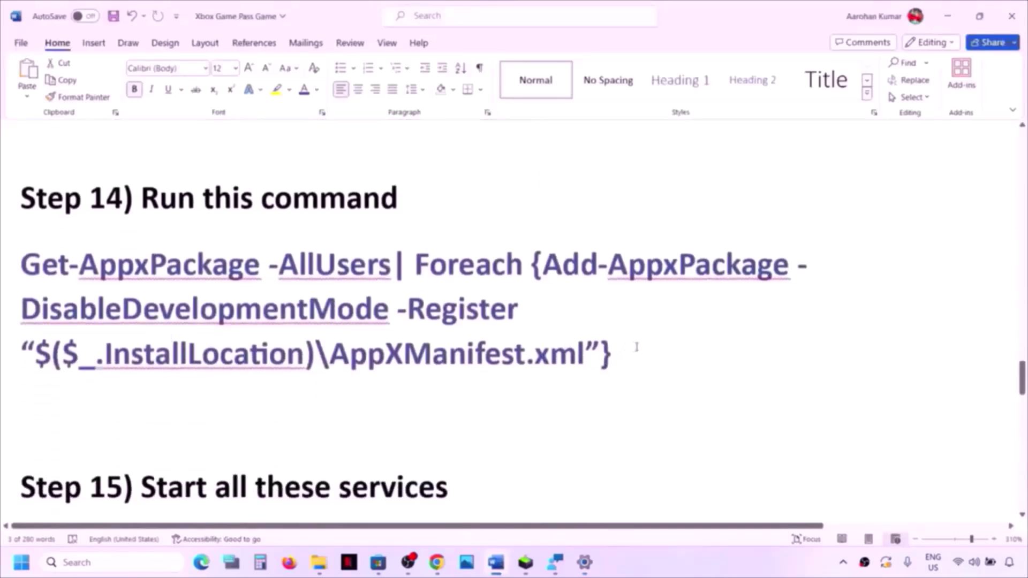
{"action": "left_click_drag", "start_coordinate": [636, 346], "coordinate": [33, 262]}
{"action": "right_click", "coordinate": [74, 277]}
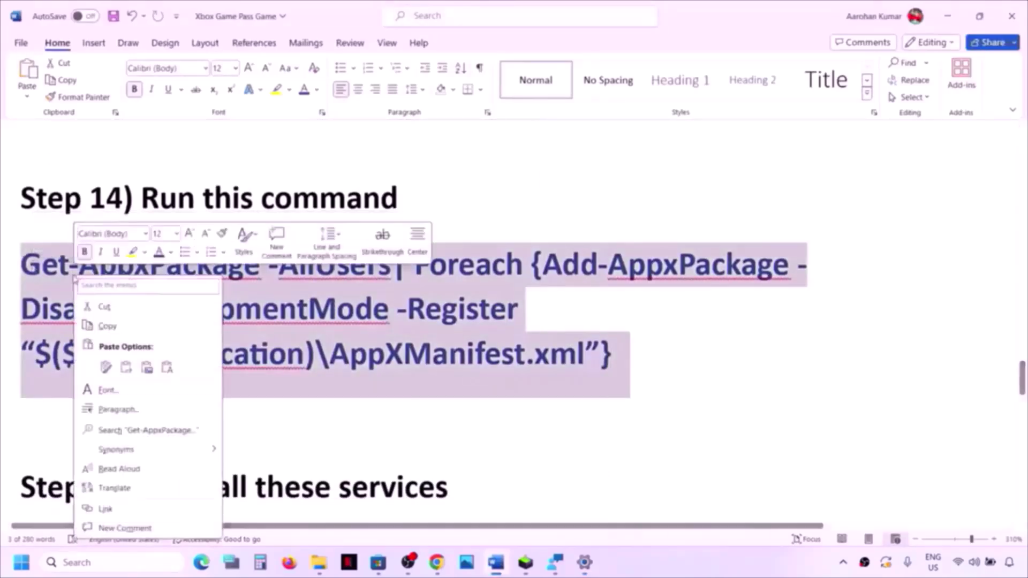
{"action": "left_click", "coordinate": [123, 326]}
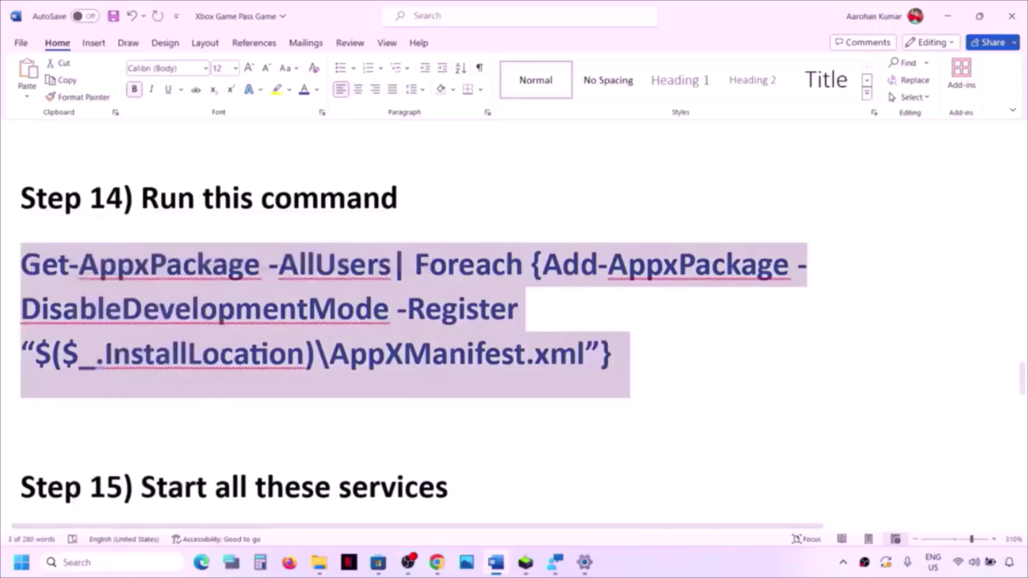
Launch Windows PowerShell as administrator and paste the copied Get-AppxPackage command into it.
{"action": "left_click", "coordinate": [129, 564]}
{"action": "type", "text": "powershe"}
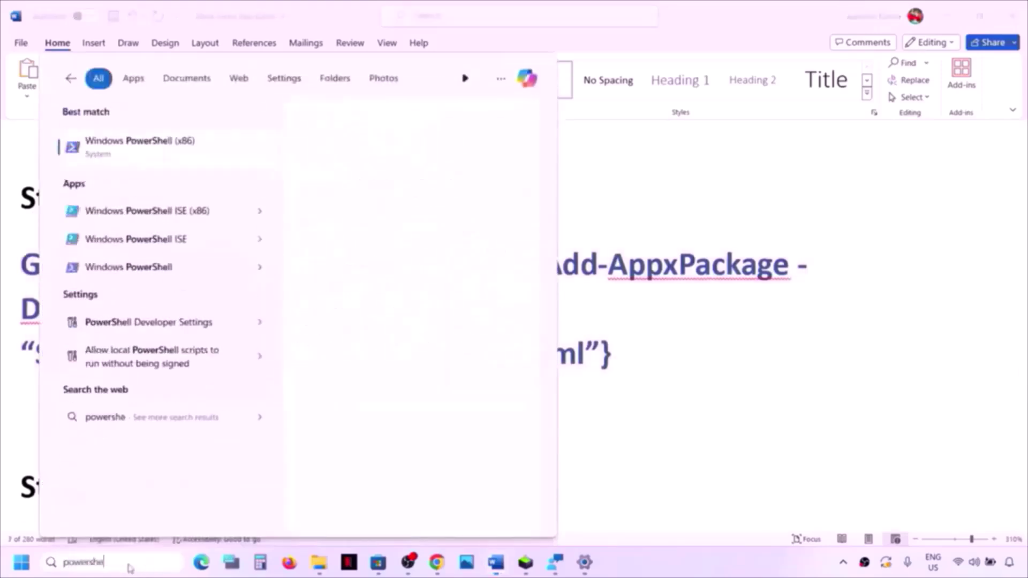
{"action": "type", "text": "ll"}
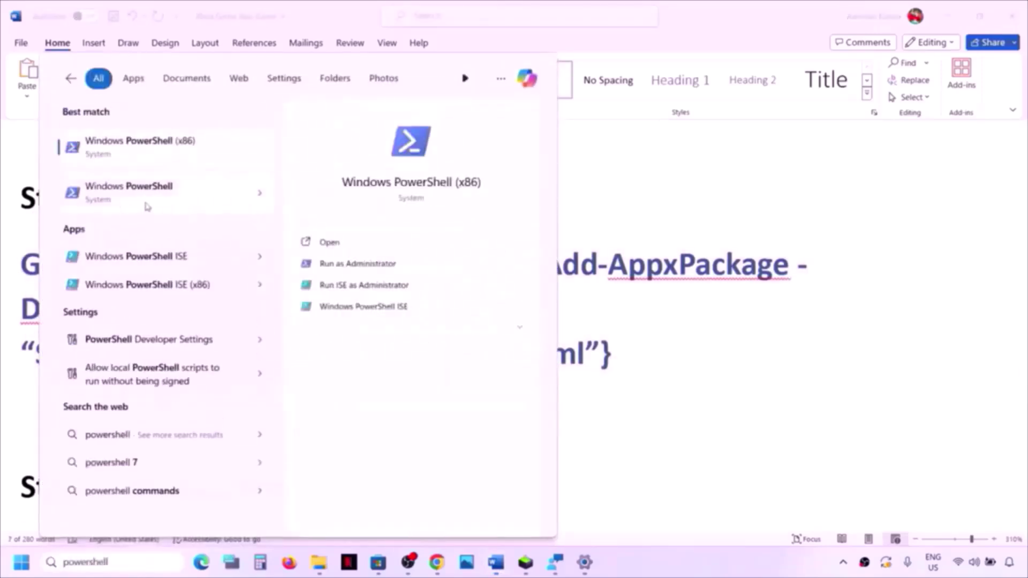
{"action": "right_click", "coordinate": [162, 200]}
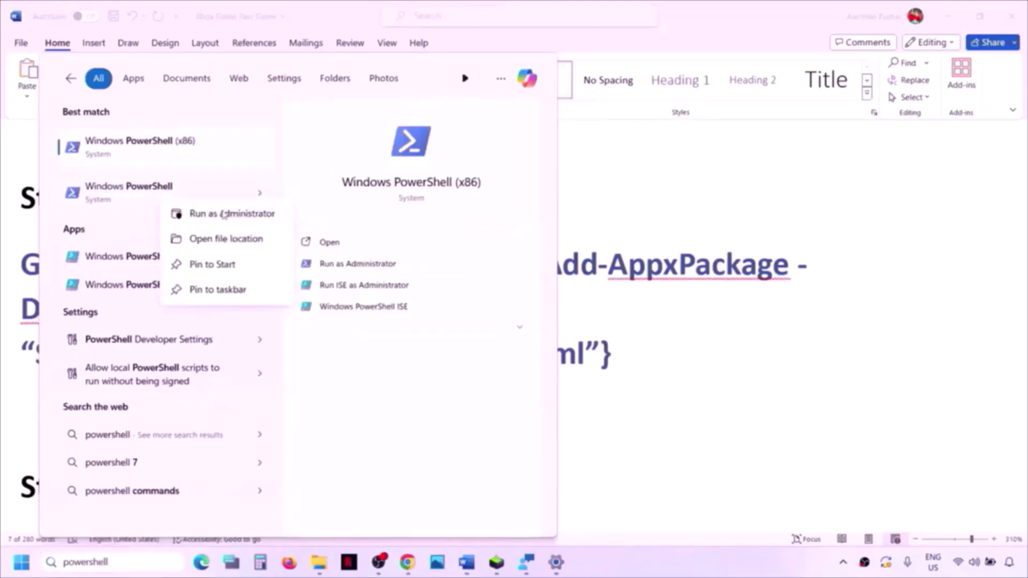
{"action": "left_click", "coordinate": [252, 214]}
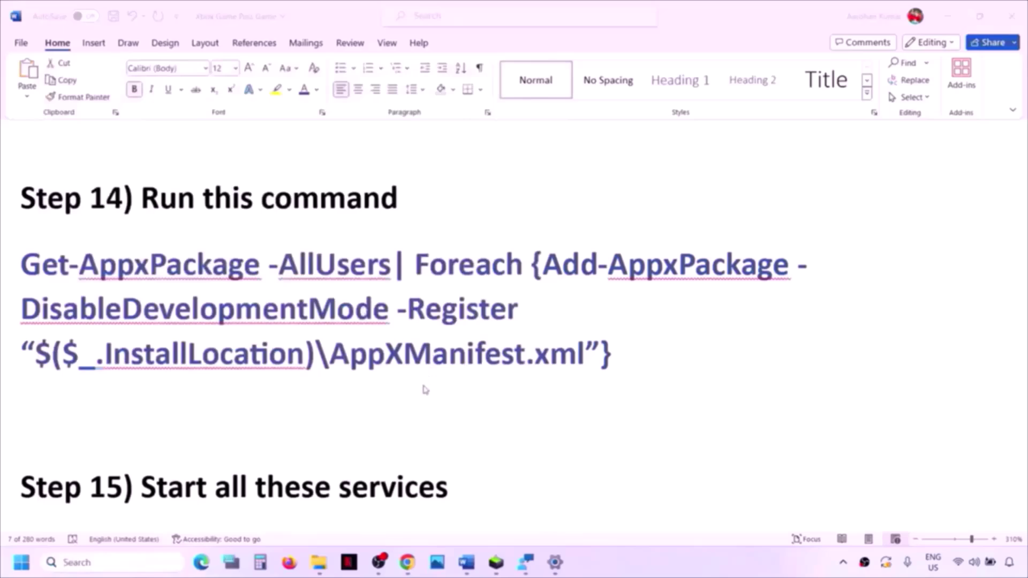
{"action": "key", "text": "ctrl+v"}
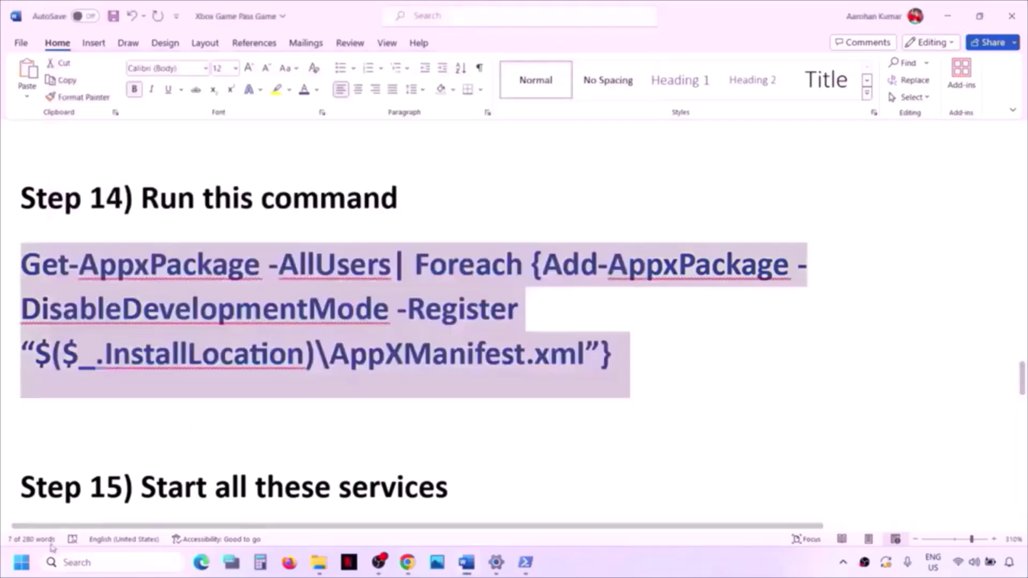
View the update and restart choices among the computer's power options and dismiss them without restarting.
{"action": "key", "text": "super"}
{"action": "left_click", "coordinate": [389, 516]}
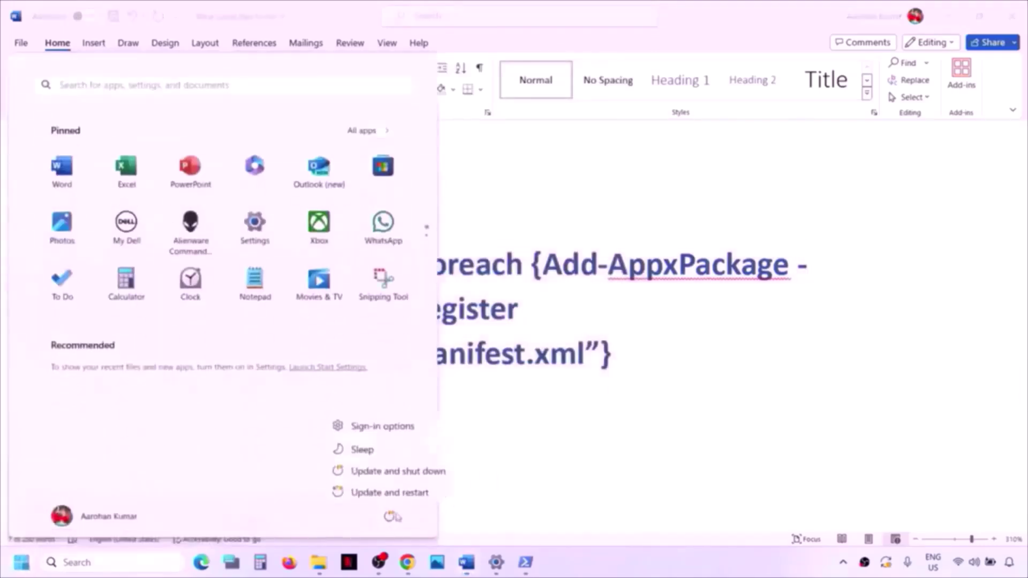
{"action": "key", "text": "Escape"}
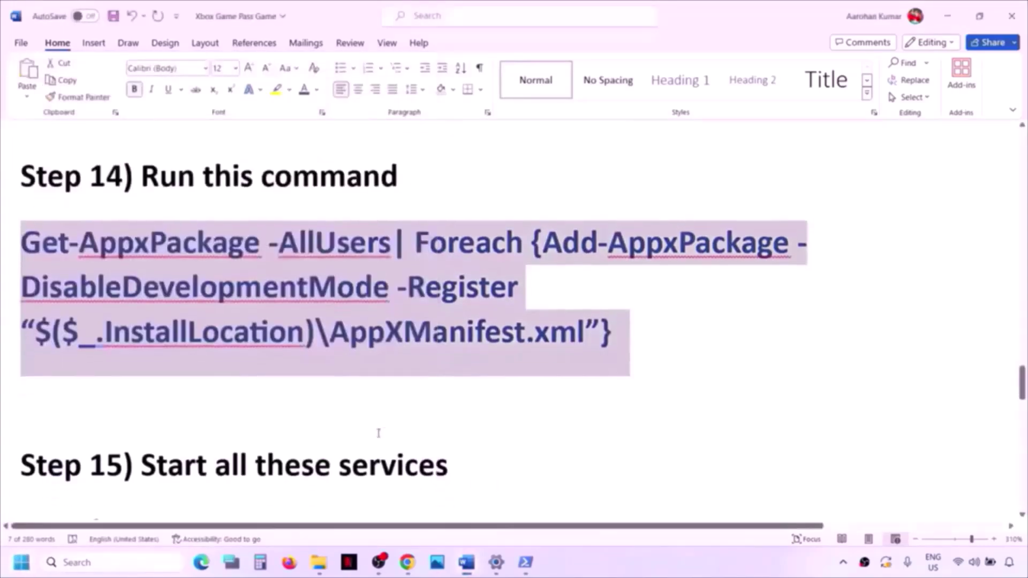
Show the Step 15 list of services in the document, then find and open the Windows Services console in a maximized window.
{"action": "scroll", "coordinate": [378, 432], "scroll_direction": "down", "scroll_amount": 6}
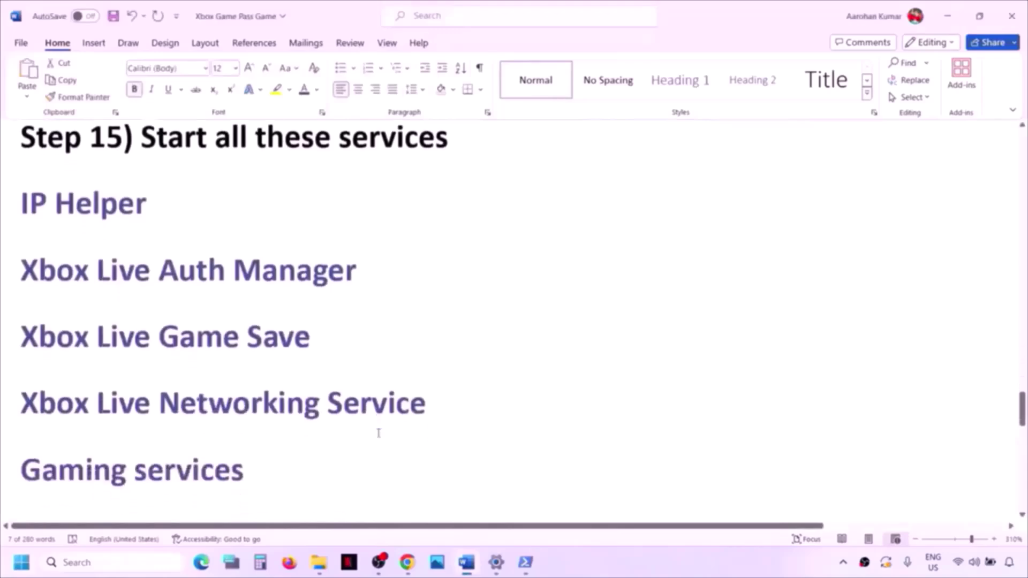
{"action": "scroll", "coordinate": [378, 432], "scroll_direction": "up", "scroll_amount": 1}
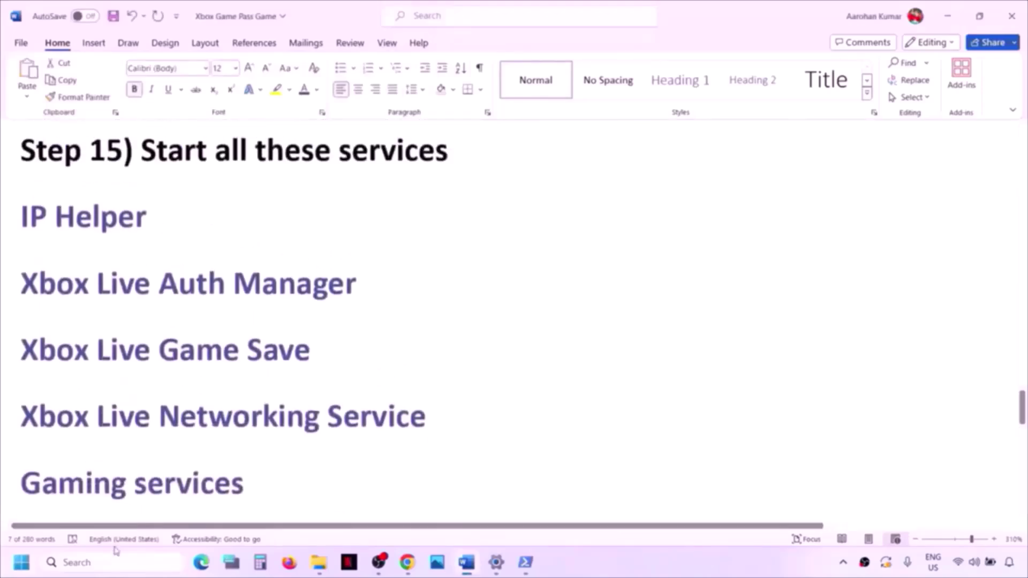
{"action": "left_click", "coordinate": [105, 567]}
{"action": "type", "text": "services"}
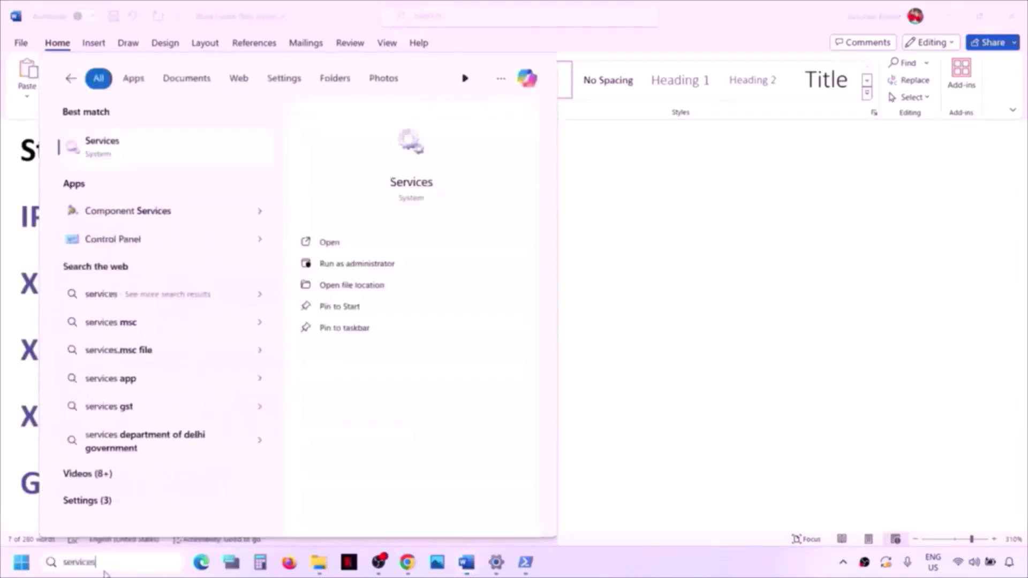
{"action": "key", "text": "Return"}
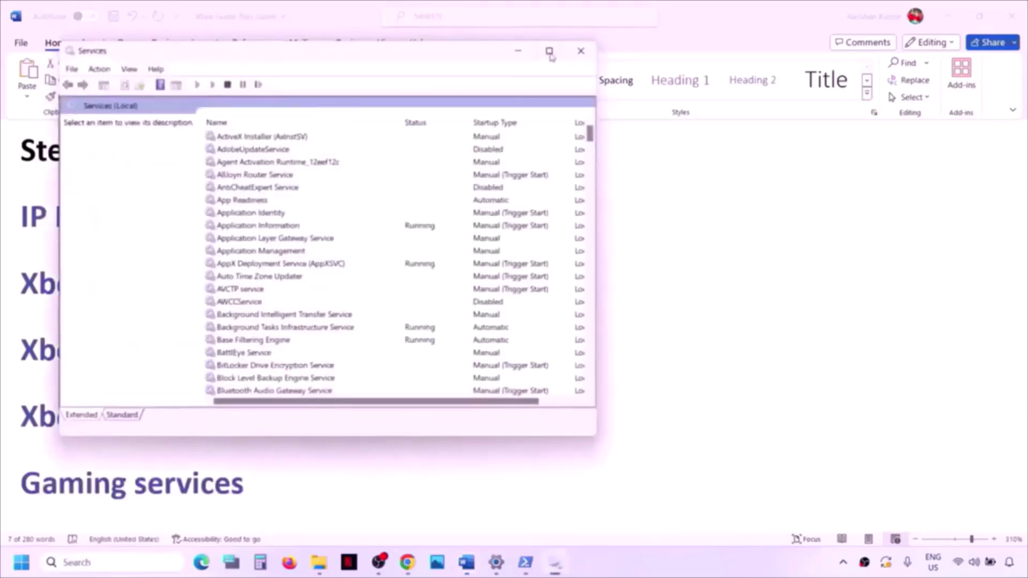
{"action": "left_click", "coordinate": [549, 52]}
Find the IP Helper service, set its startup type to Automatic, and apply the setting.
{"action": "left_click", "coordinate": [282, 356]}
{"action": "key", "text": "i"}
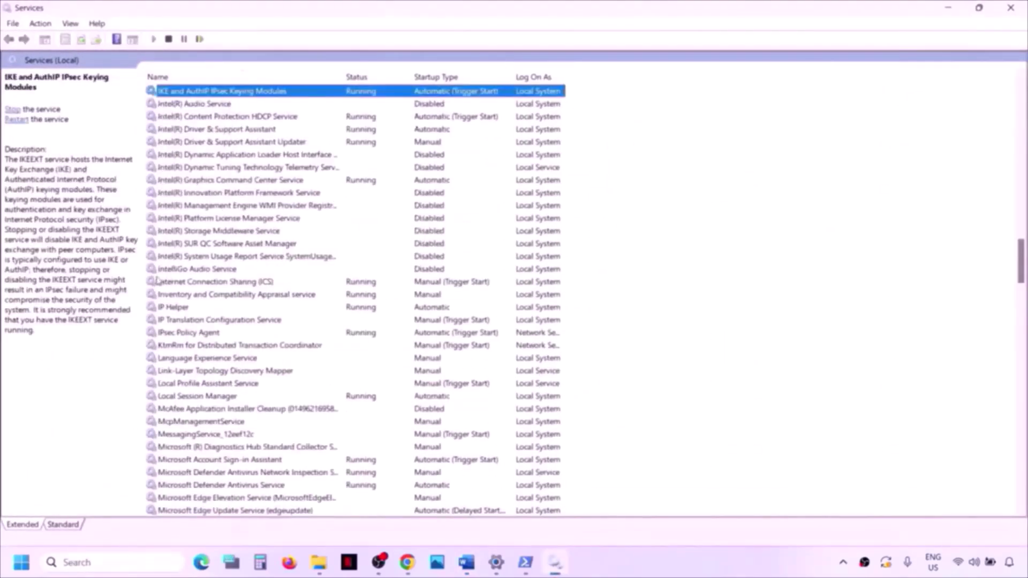
{"action": "double_click", "coordinate": [170, 307]}
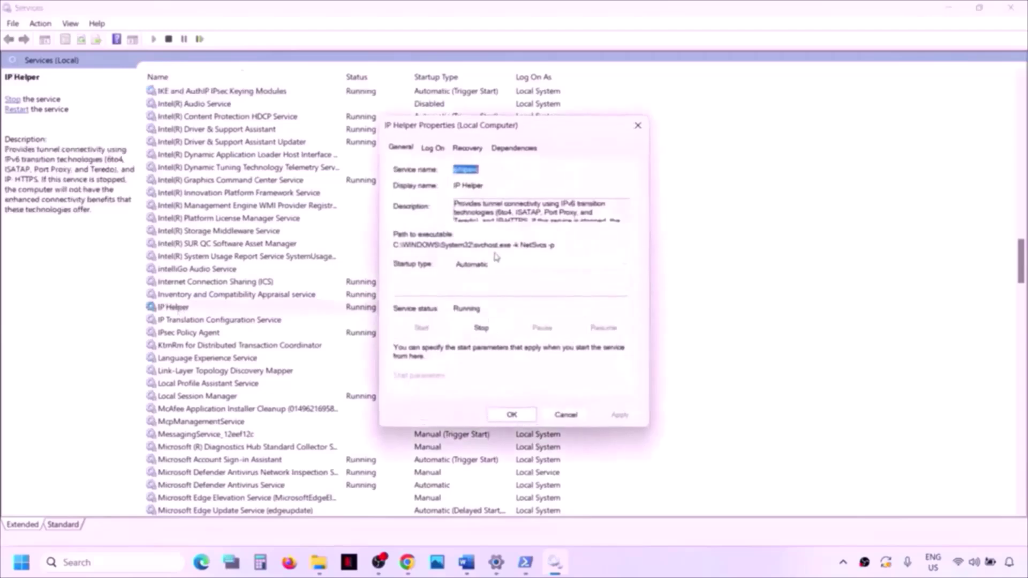
{"action": "left_click", "coordinate": [496, 264]}
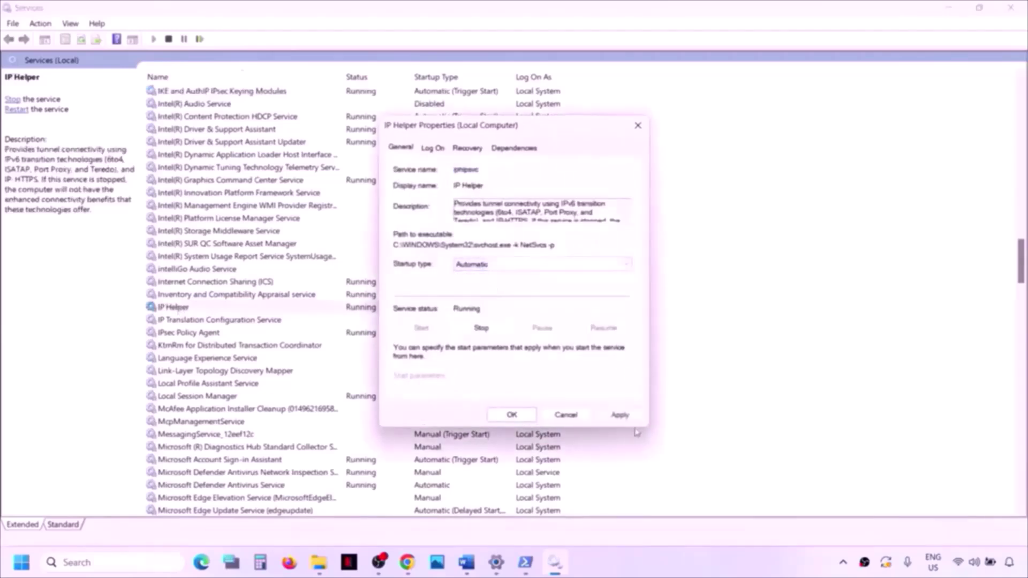
{"action": "left_click", "coordinate": [619, 416]}
{"action": "left_click", "coordinate": [511, 416]}
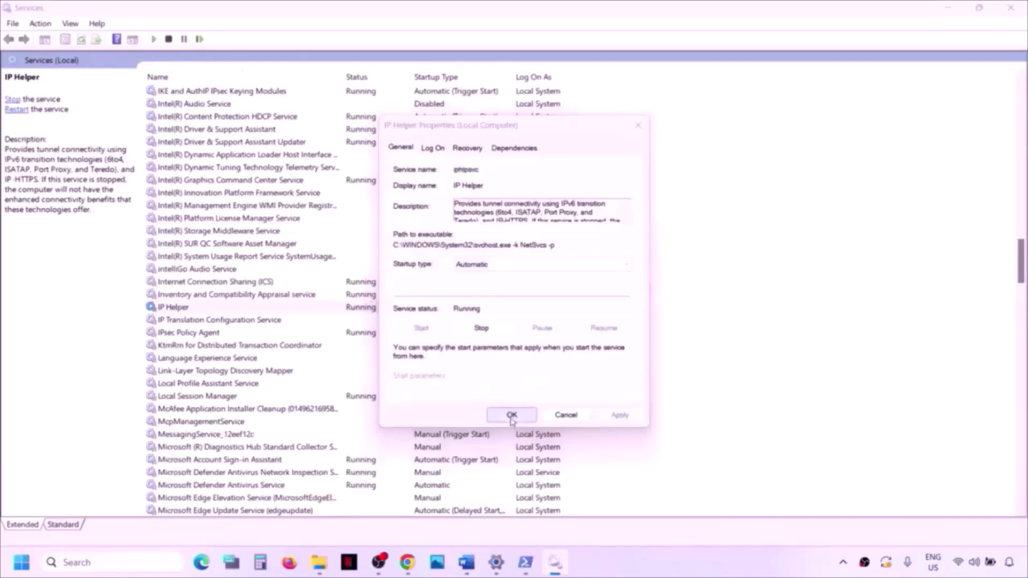
Find the Xbox Accessory Management Service and apply Automatic as its startup type.
{"action": "left_click", "coordinate": [242, 385]}
{"action": "key", "text": "x"}
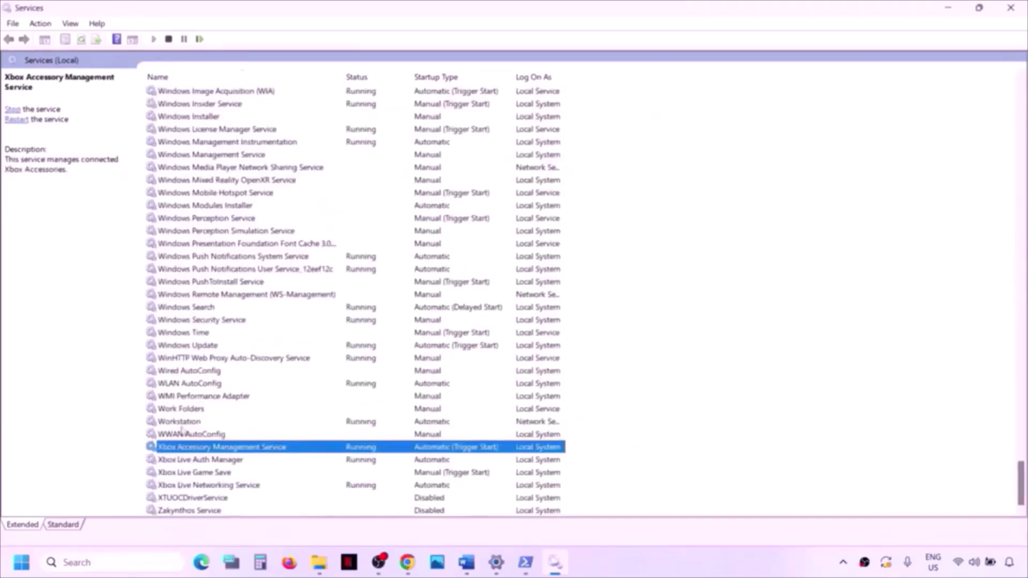
{"action": "double_click", "coordinate": [242, 449]}
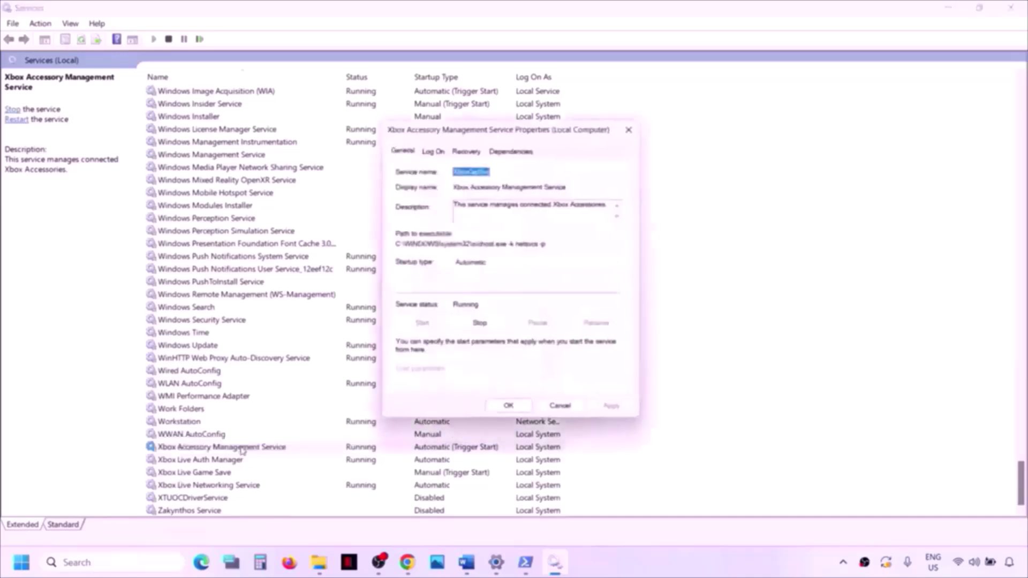
{"action": "left_click", "coordinate": [514, 265]}
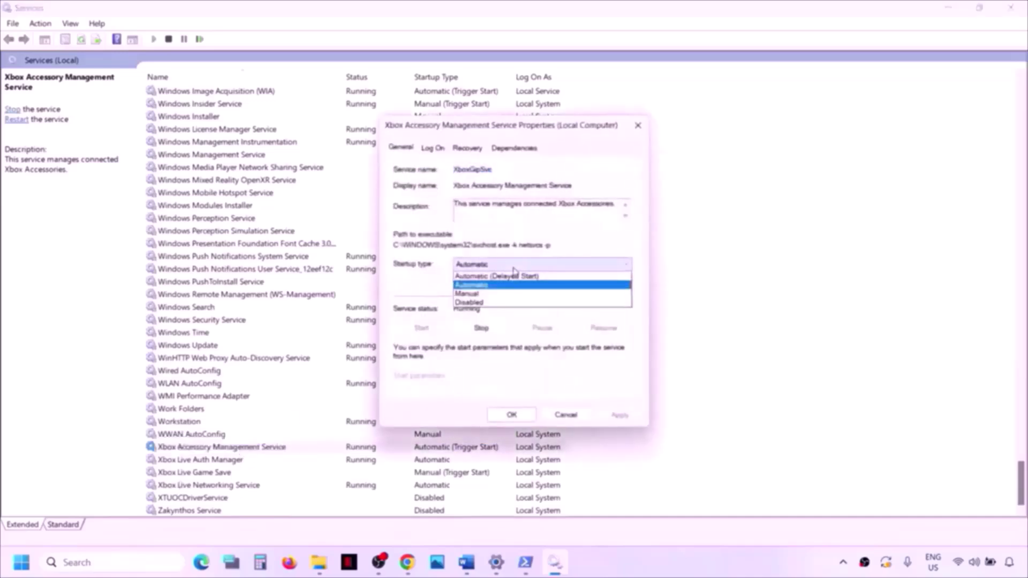
{"action": "left_click", "coordinate": [490, 285]}
{"action": "left_click", "coordinate": [620, 415]}
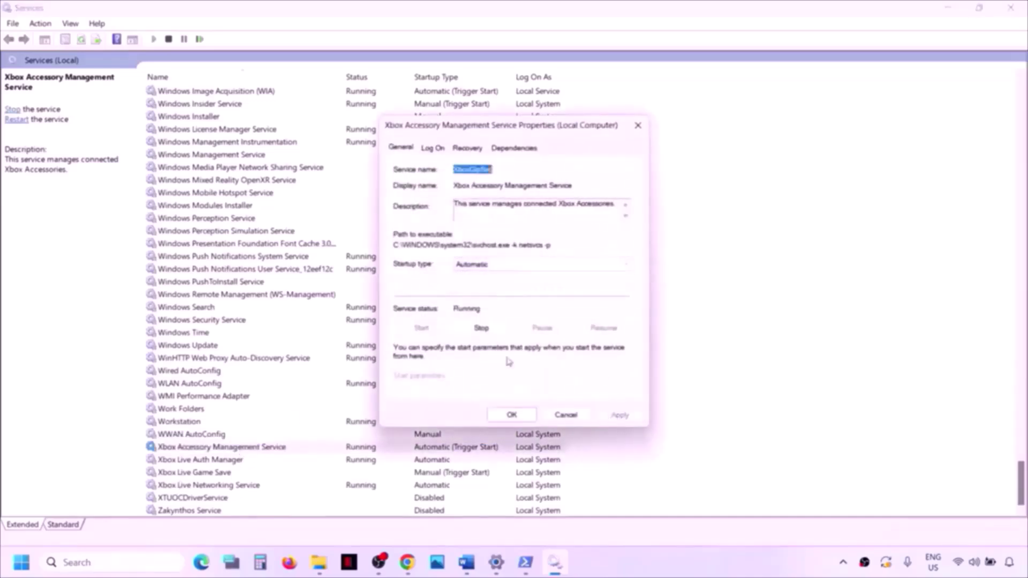
{"action": "left_click", "coordinate": [511, 413]}
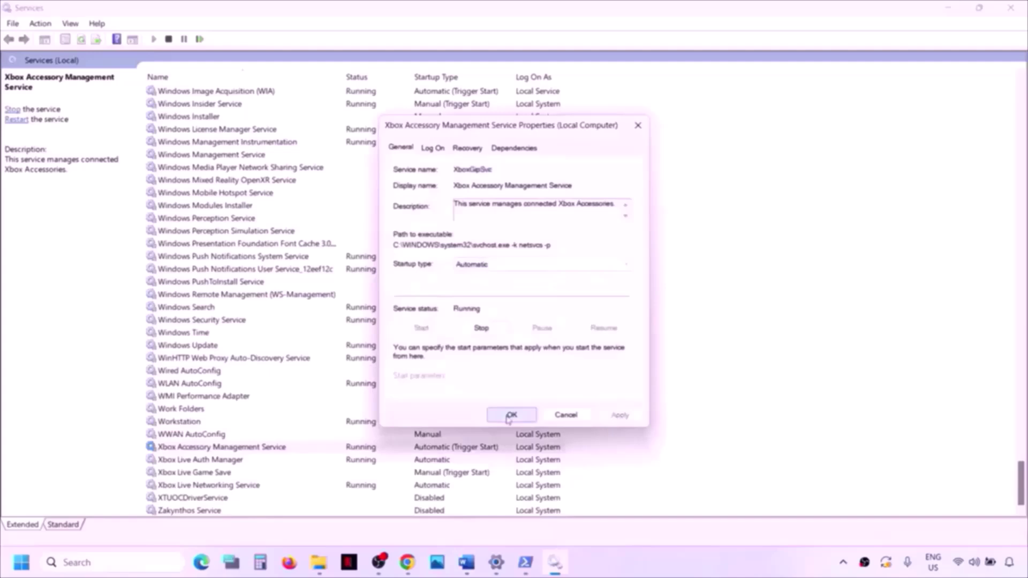
Set the startup type of the Xbox Live Auth Manager service to Automatic and apply it.
{"action": "double_click", "coordinate": [194, 461]}
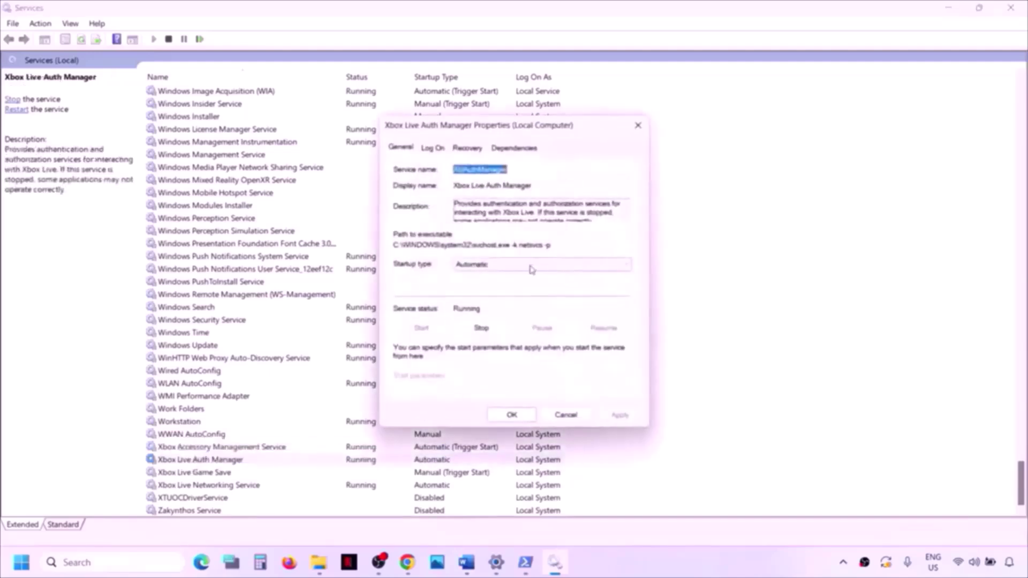
{"action": "left_click", "coordinate": [533, 267]}
{"action": "left_click", "coordinate": [497, 285]}
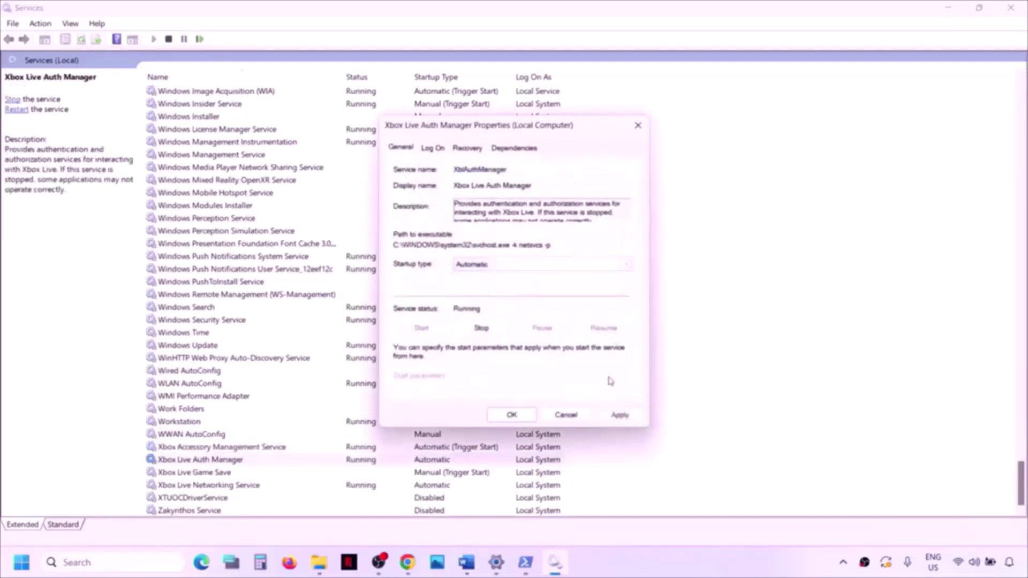
{"action": "left_click", "coordinate": [618, 416]}
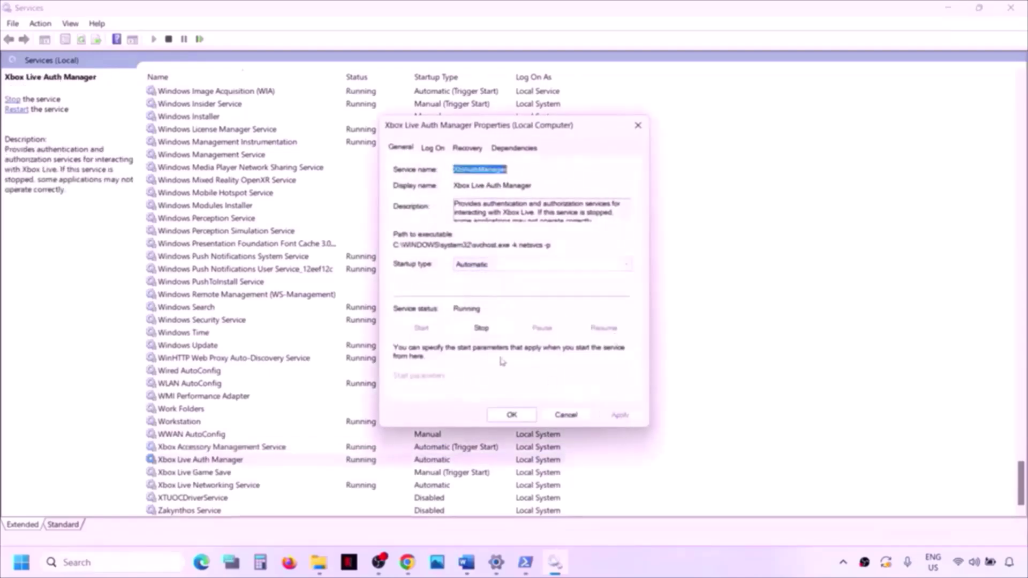
{"action": "left_click", "coordinate": [510, 416]}
Set the Xbox Live Game Save service's startup type to Automatic, apply it, and start the service.
{"action": "double_click", "coordinate": [197, 473]}
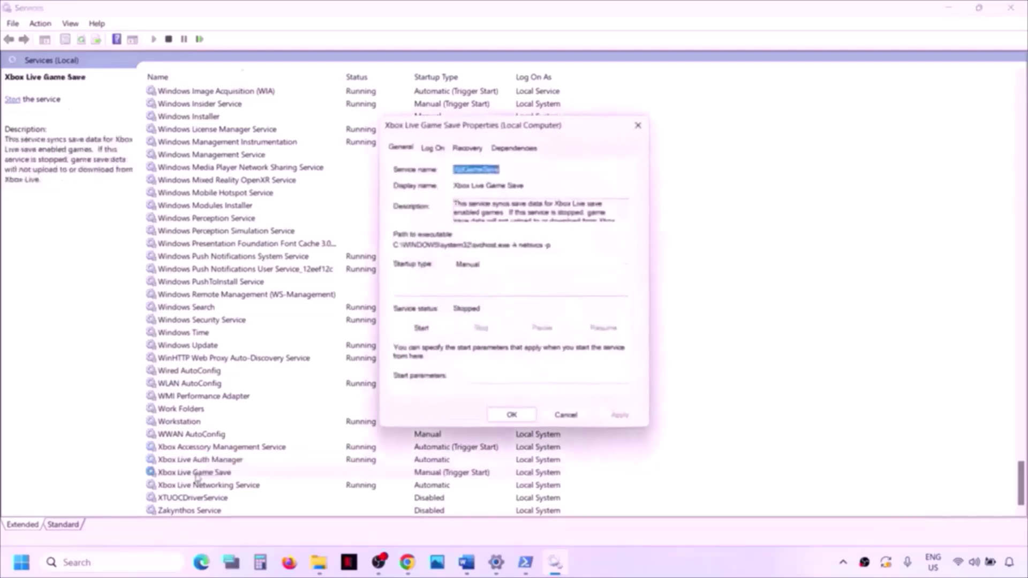
{"action": "left_click", "coordinate": [487, 265]}
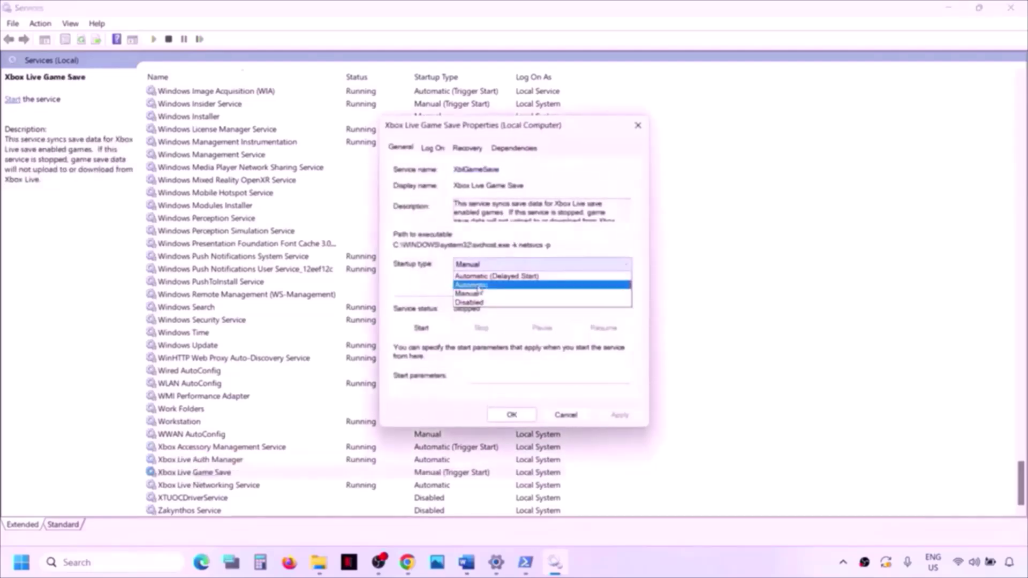
{"action": "left_click", "coordinate": [496, 285]}
{"action": "left_click", "coordinate": [619, 414]}
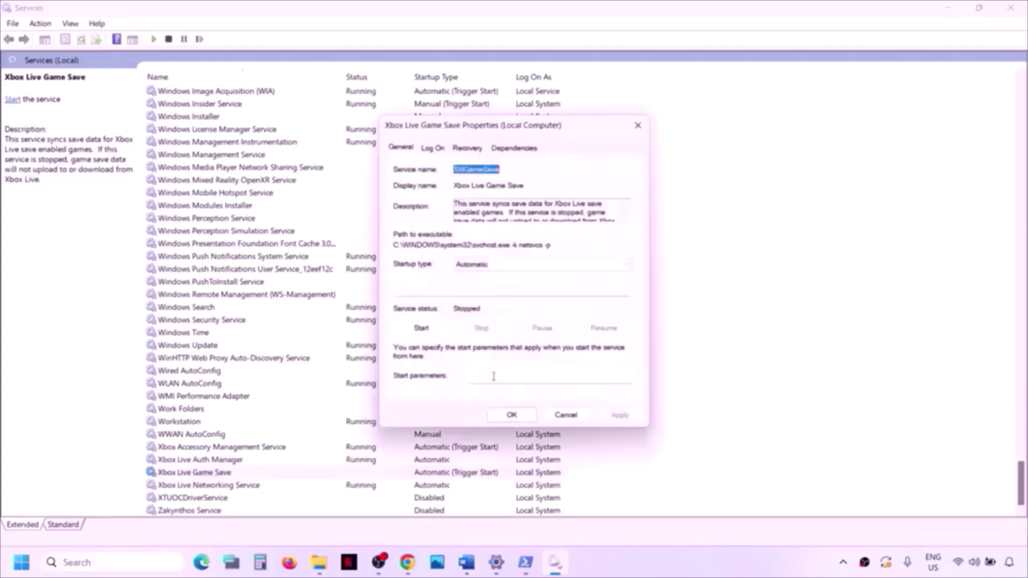
{"action": "left_click", "coordinate": [421, 327]}
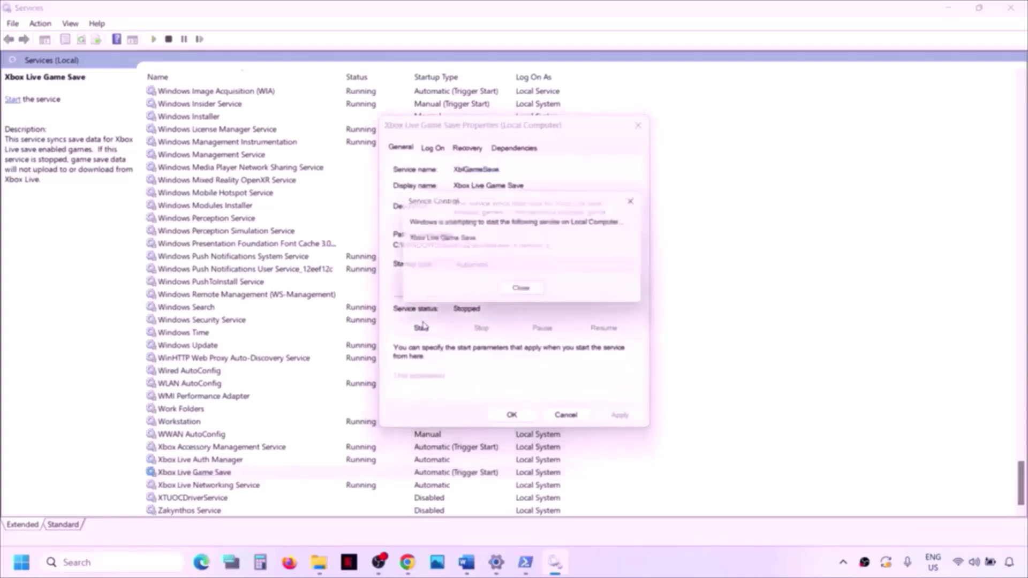
{"action": "left_click", "coordinate": [513, 415]}
Set the startup type of the Xbox Live Networking Service to Automatic and apply it.
{"action": "double_click", "coordinate": [232, 487]}
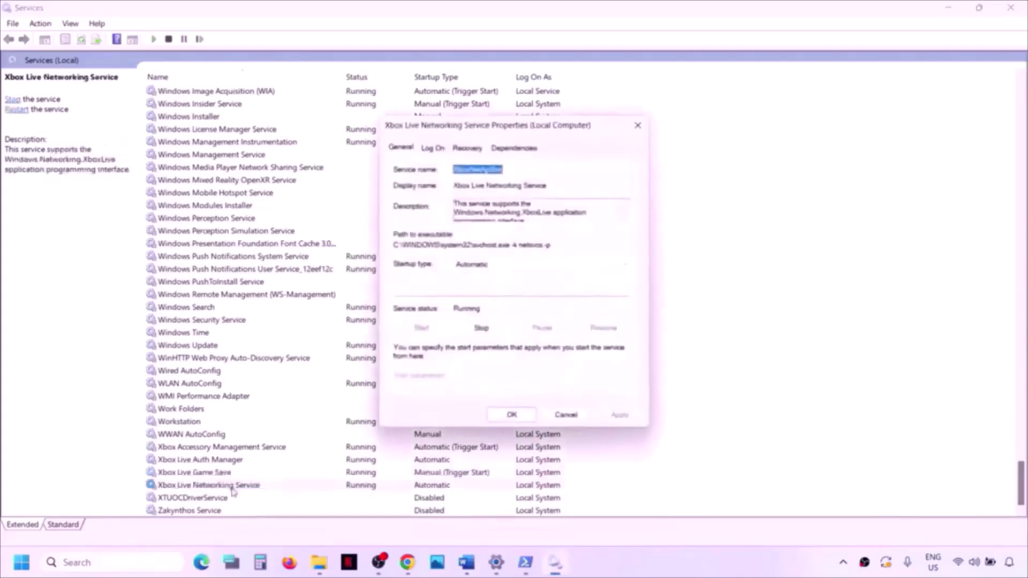
{"action": "left_click", "coordinate": [482, 269]}
{"action": "left_click", "coordinate": [479, 286]}
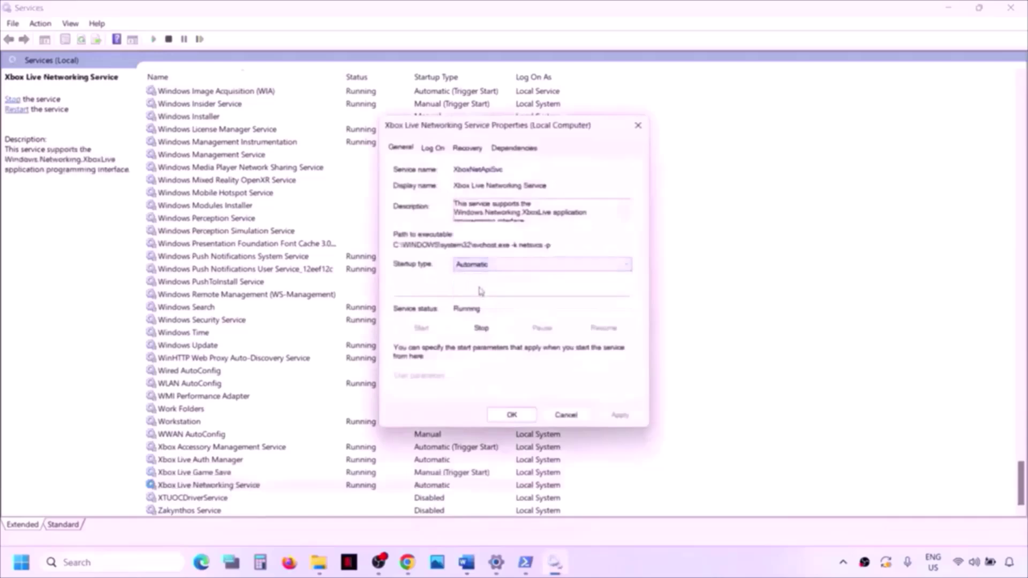
{"action": "left_click", "coordinate": [602, 421]}
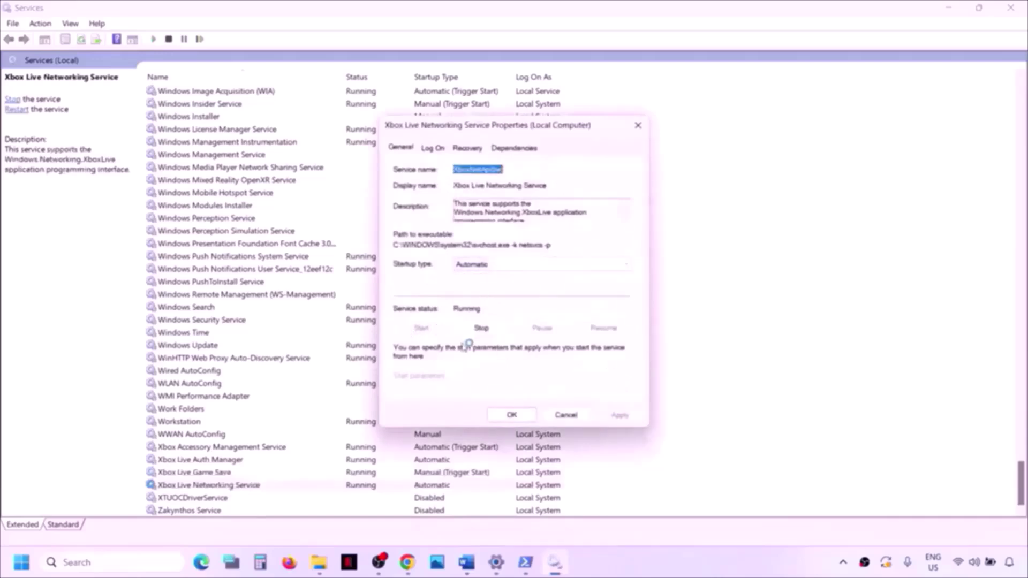
{"action": "left_click", "coordinate": [513, 416]}
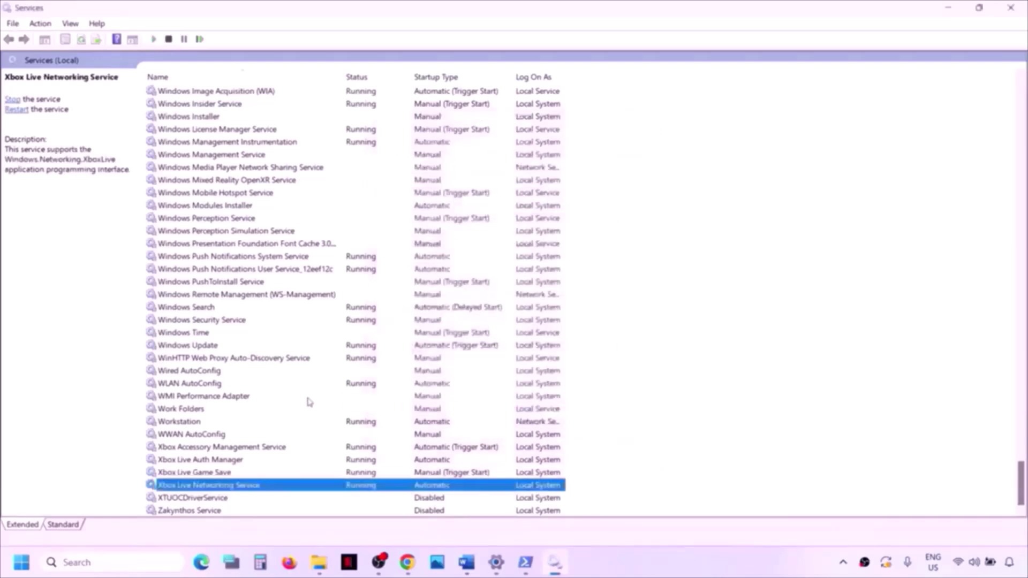
Set the Windows Update service's startup type to Automatic and apply the setting.
{"action": "left_click", "coordinate": [216, 347]}
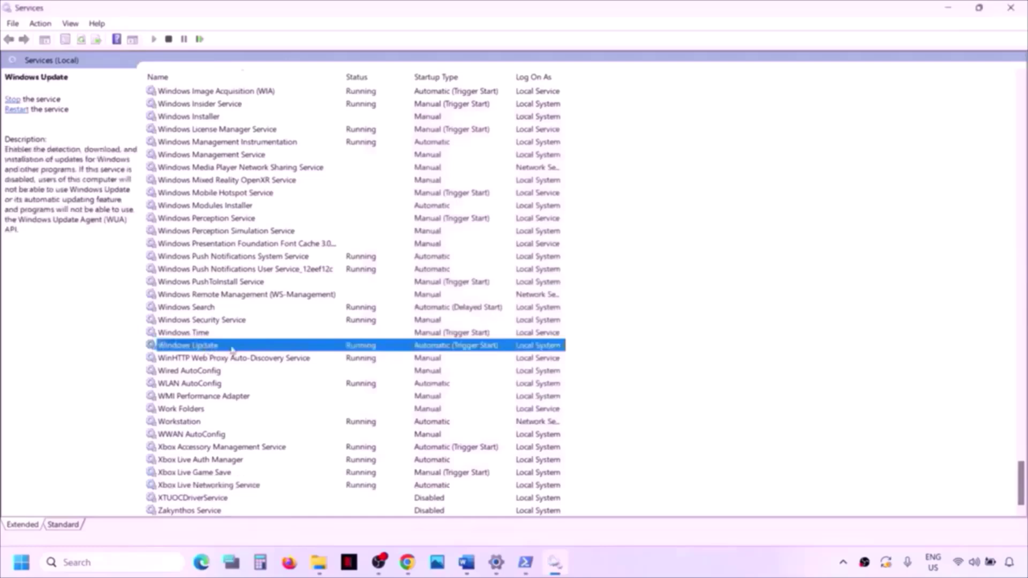
{"action": "double_click", "coordinate": [232, 348]}
{"action": "left_click", "coordinate": [510, 263]}
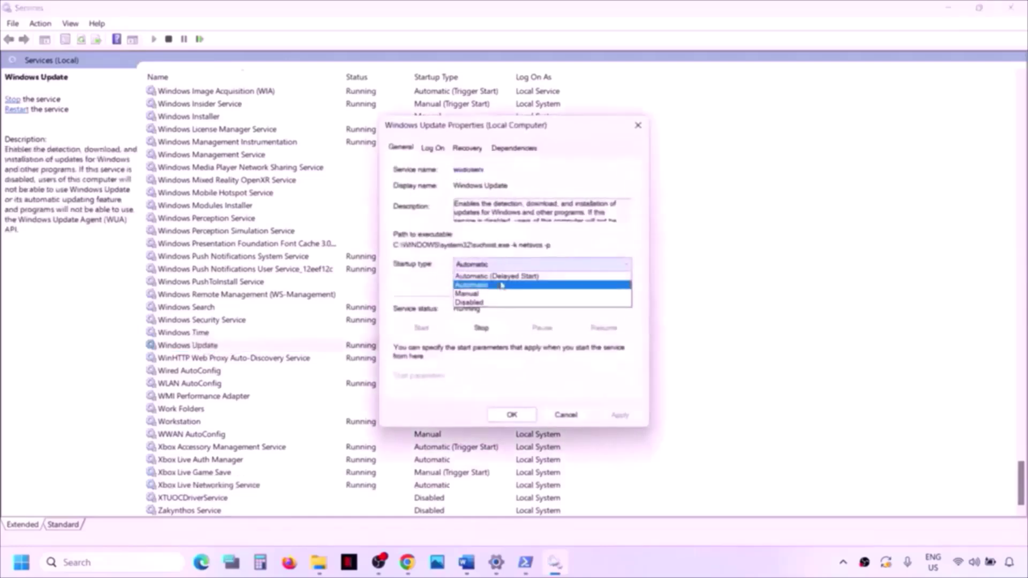
{"action": "left_click", "coordinate": [500, 284]}
{"action": "left_click", "coordinate": [621, 416]}
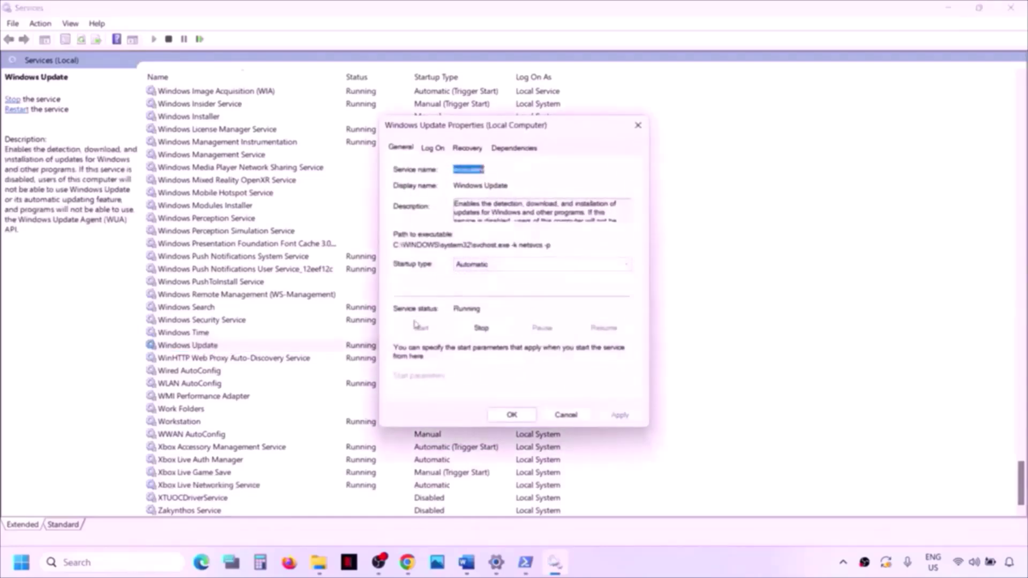
{"action": "left_click", "coordinate": [503, 417]}
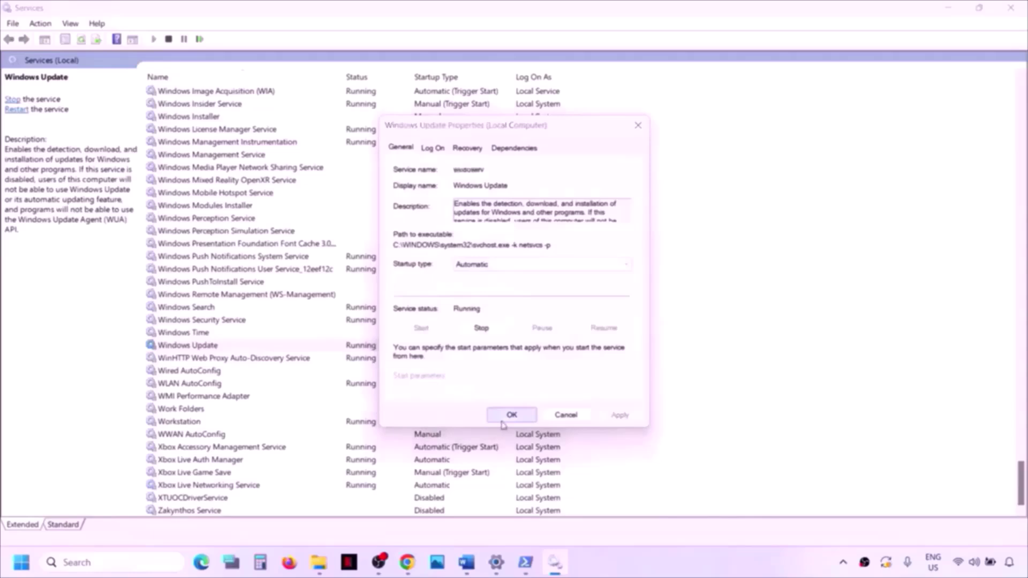
Find the first Gaming Services entry, view its startup type and status in its properties, and close them unchanged.
{"action": "left_click", "coordinate": [227, 295]}
{"action": "key", "text": "g"}
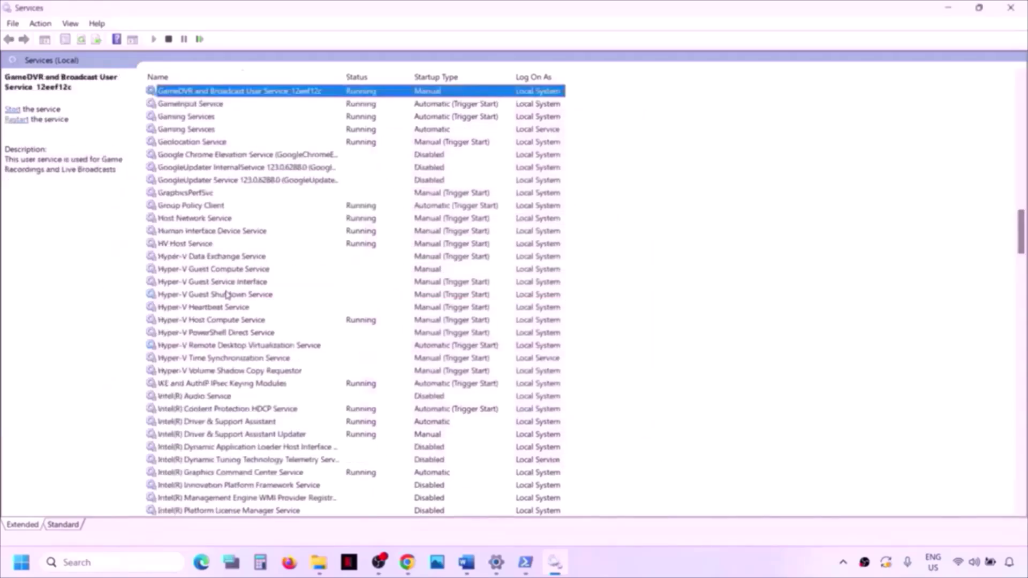
{"action": "left_click", "coordinate": [200, 119]}
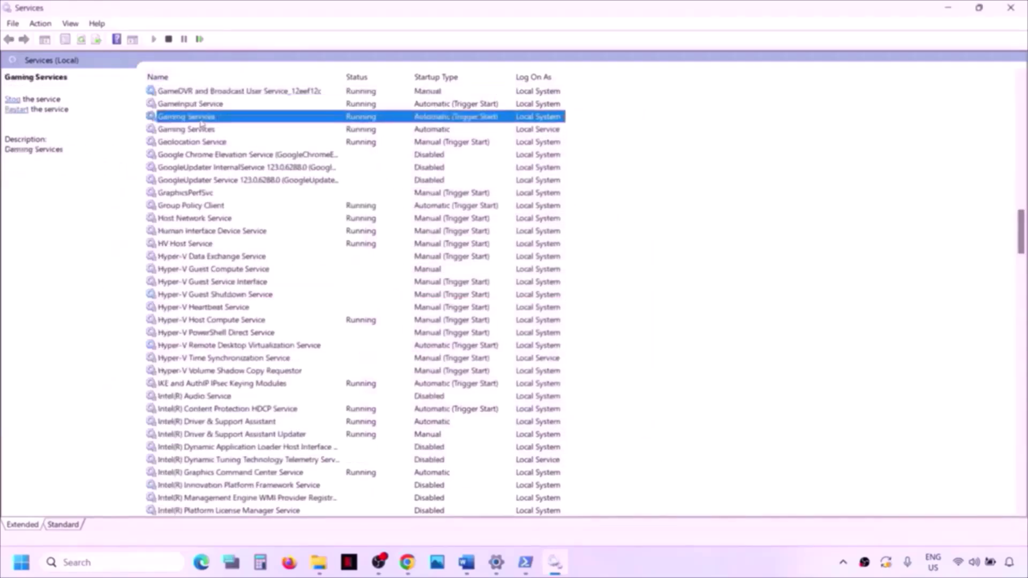
{"action": "double_click", "coordinate": [349, 119]}
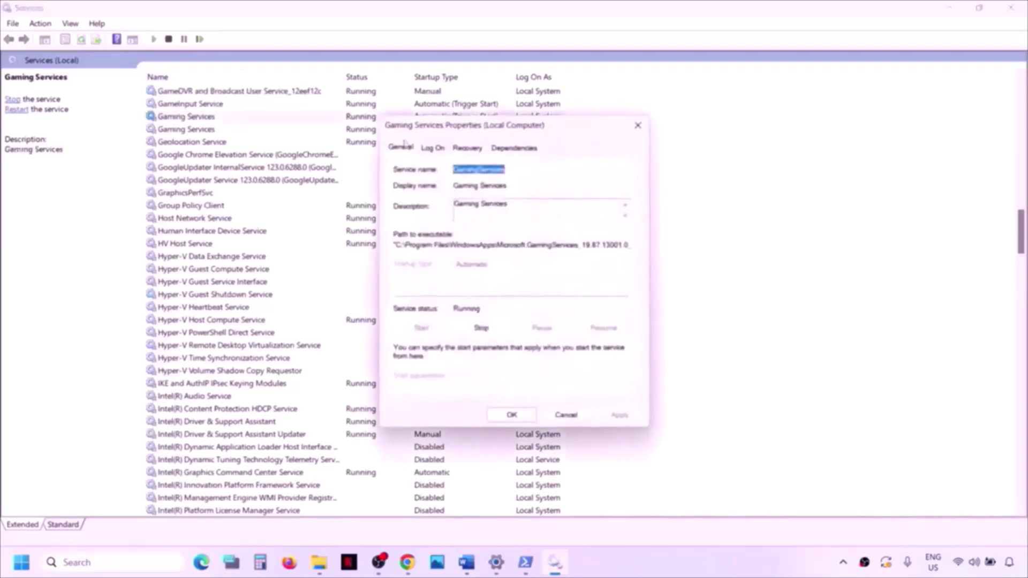
{"action": "left_click", "coordinate": [638, 125]}
Restart both Gaming Services entries in the list of services.
{"action": "right_click", "coordinate": [361, 119]}
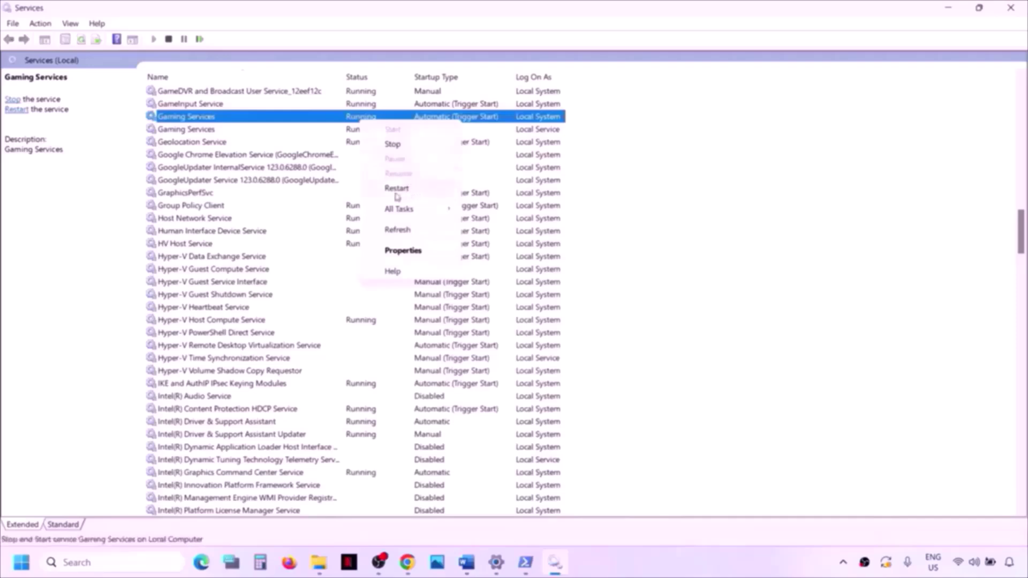
{"action": "left_click", "coordinate": [398, 189]}
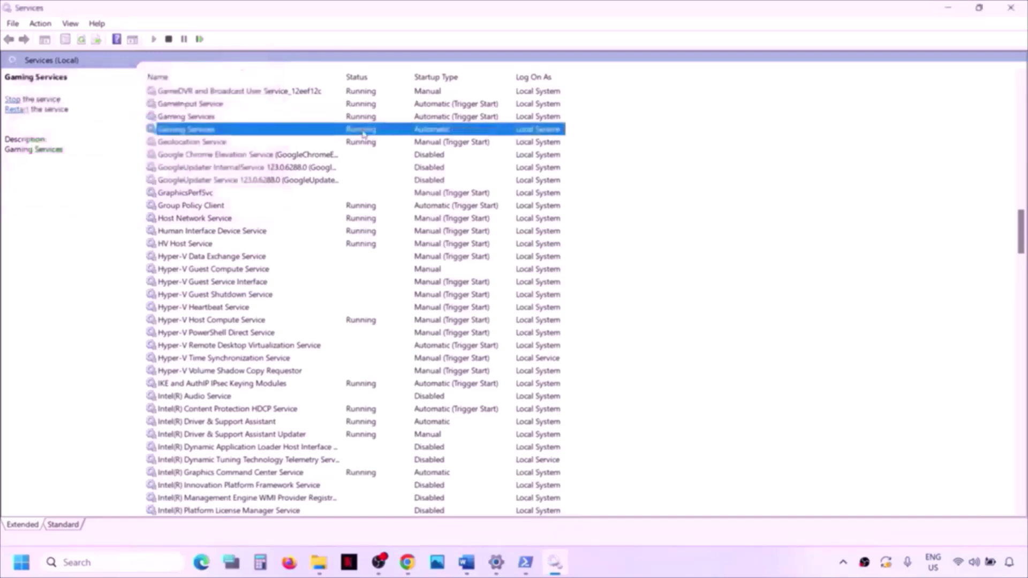
{"action": "right_click", "coordinate": [362, 134]}
{"action": "left_click", "coordinate": [404, 197]}
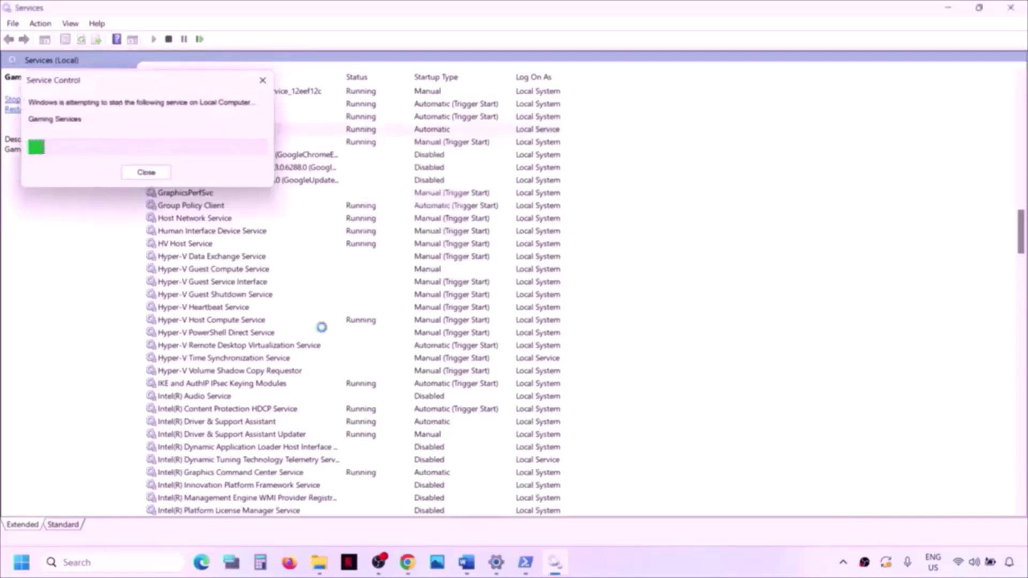
Set the Microsoft Store Install Service's startup type to Automatic, apply it, and close the Services window.
{"action": "left_click", "coordinate": [256, 332]}
{"action": "key", "text": "m"}
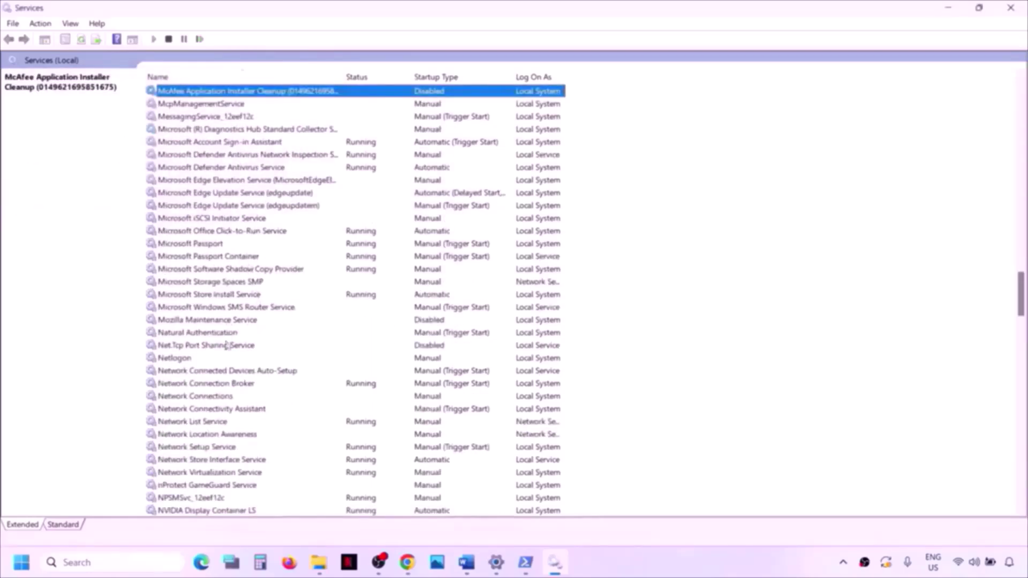
{"action": "left_click", "coordinate": [216, 295]}
{"action": "double_click", "coordinate": [279, 300]}
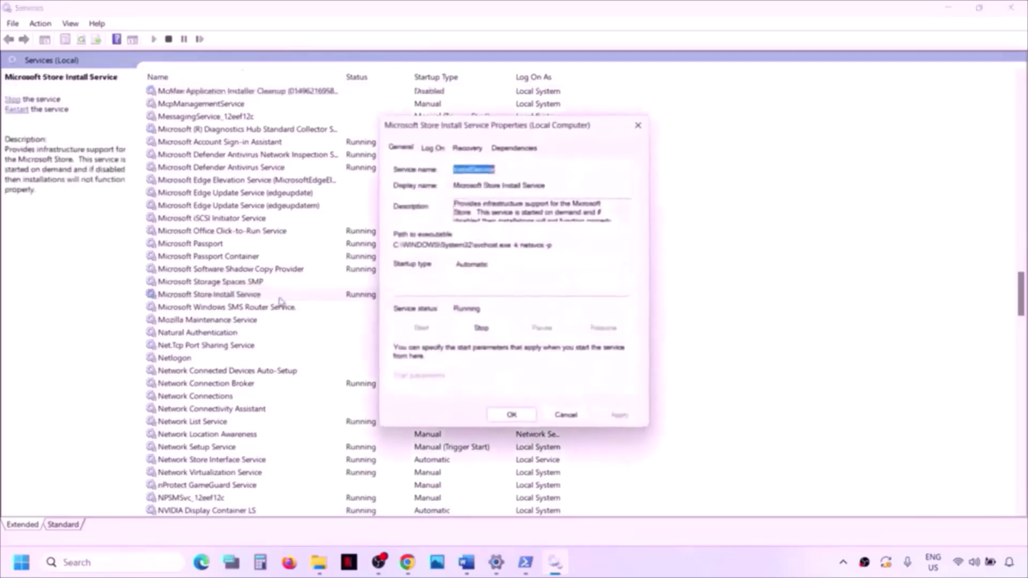
{"action": "left_click", "coordinate": [481, 264]}
{"action": "left_click", "coordinate": [482, 287]}
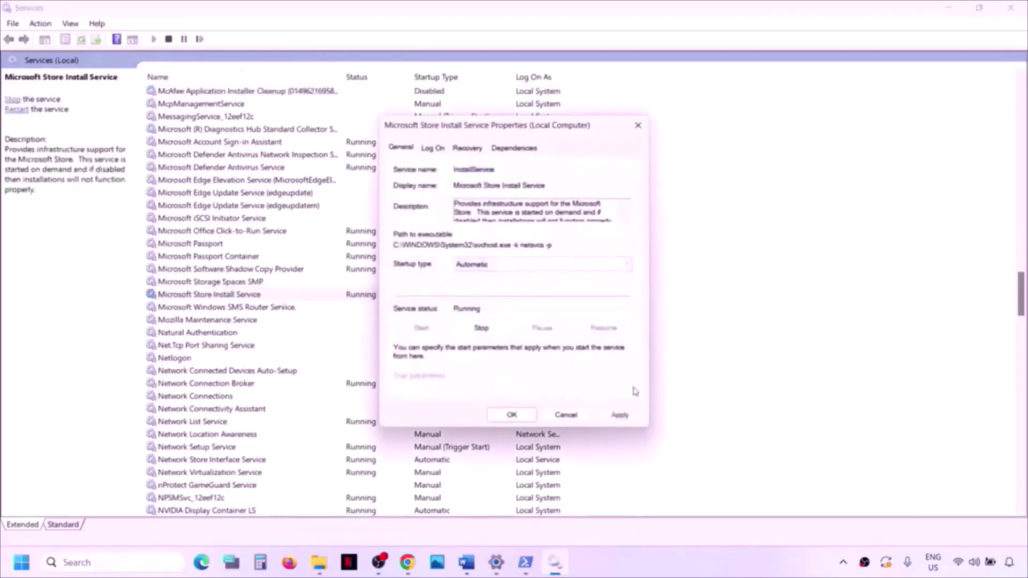
{"action": "left_click", "coordinate": [619, 416]}
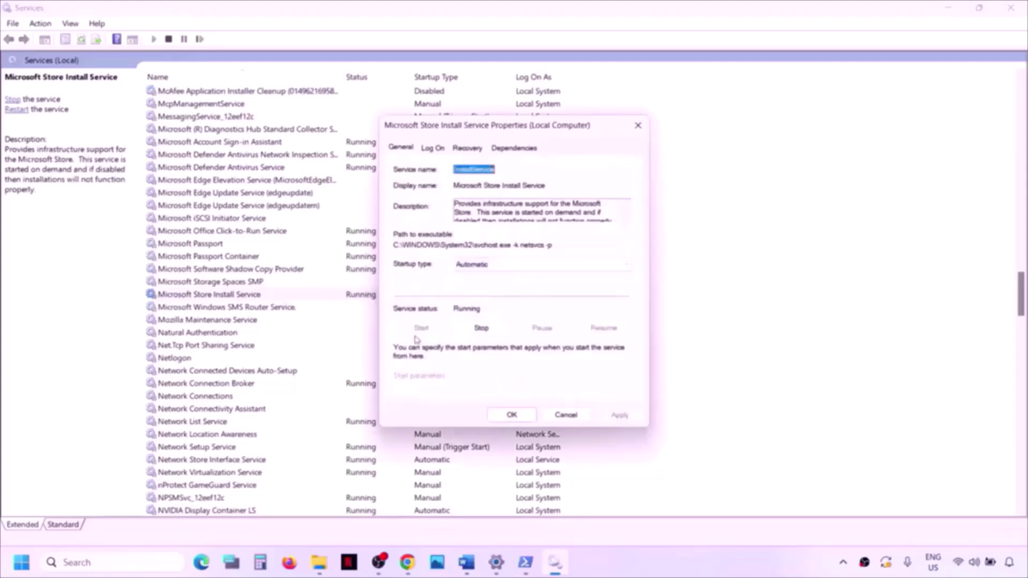
{"action": "left_click", "coordinate": [498, 416]}
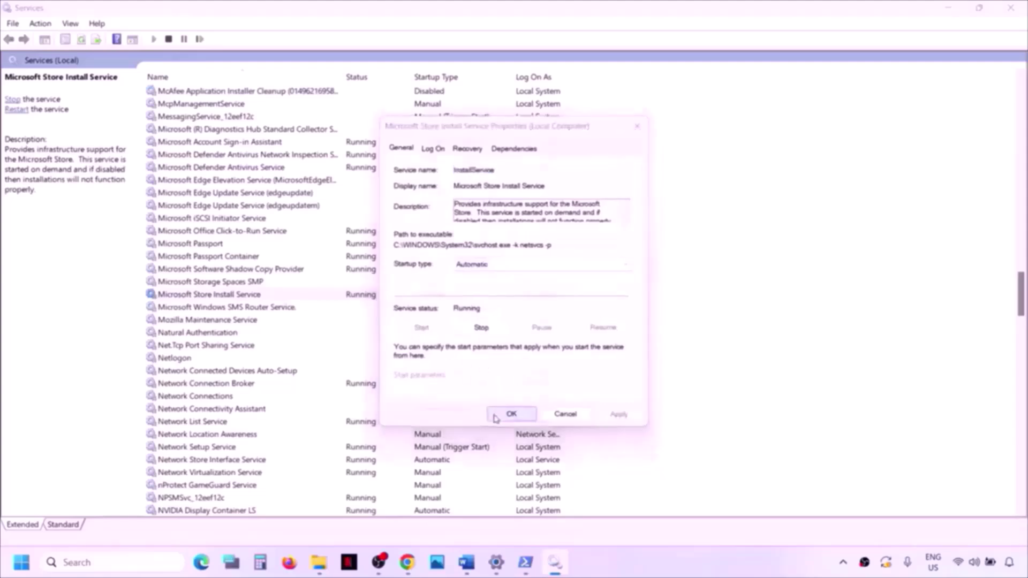
{"action": "left_click", "coordinate": [1017, 8]}
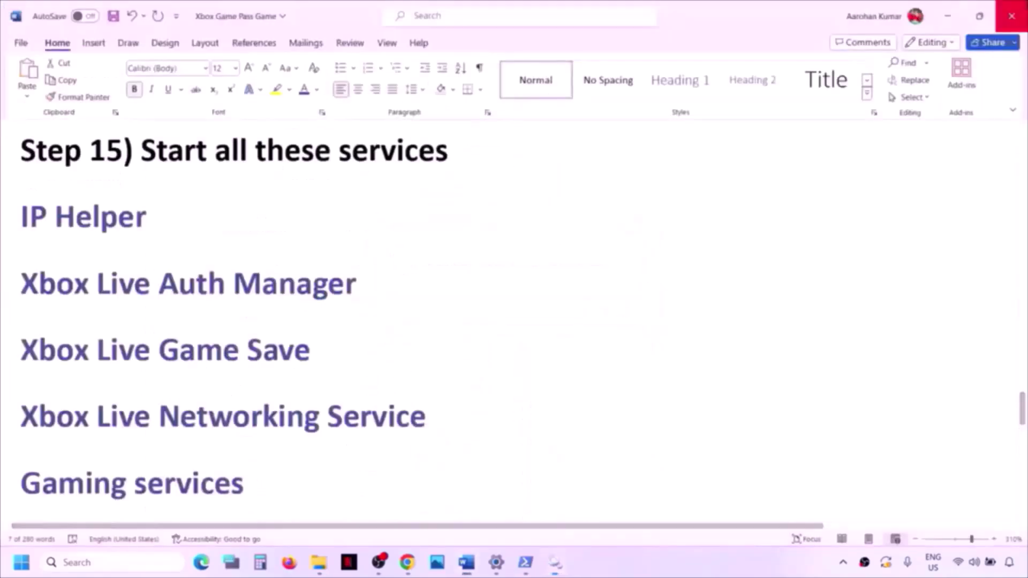
Copy the command that removes the gamingservices package for all users from Step 16 of the Xbox Game Pass Game document.
{"action": "scroll", "coordinate": [537, 411], "scroll_direction": "down", "scroll_amount": 5}
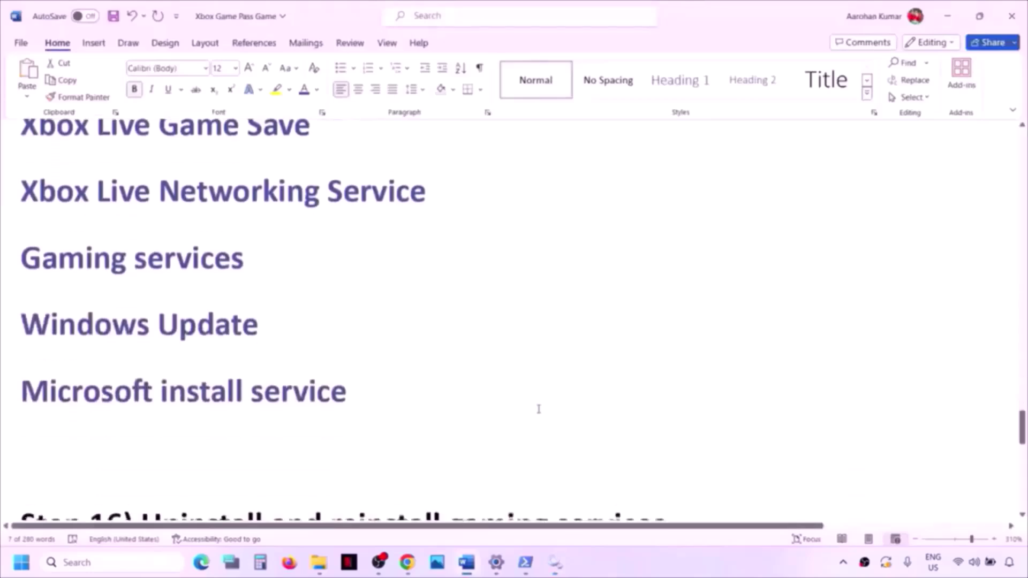
{"action": "scroll", "coordinate": [538, 409], "scroll_direction": "down", "scroll_amount": 3}
{"action": "scroll", "coordinate": [259, 398], "scroll_direction": "down", "scroll_amount": 4}
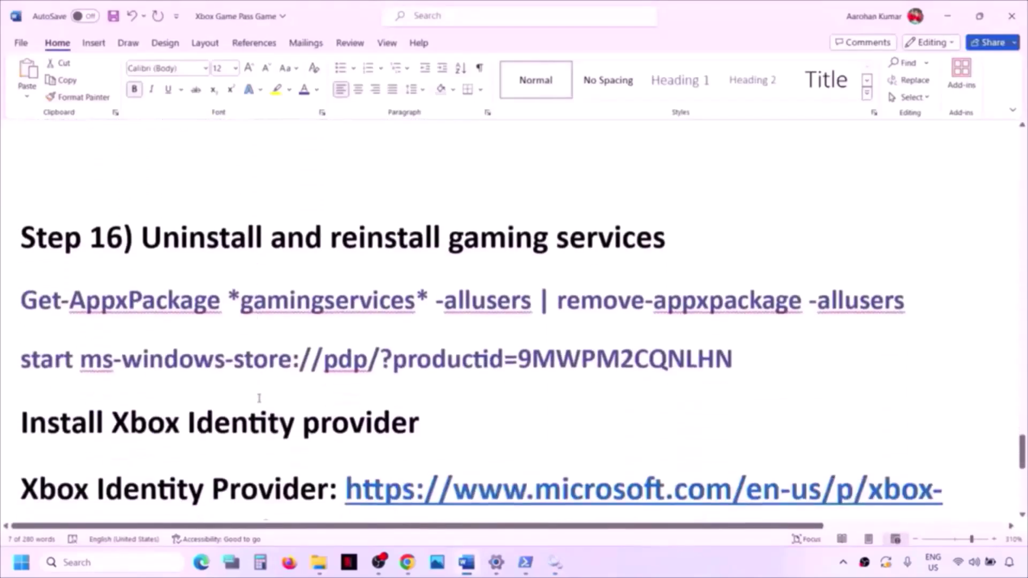
{"action": "scroll", "coordinate": [468, 297], "scroll_direction": "down", "scroll_amount": 1}
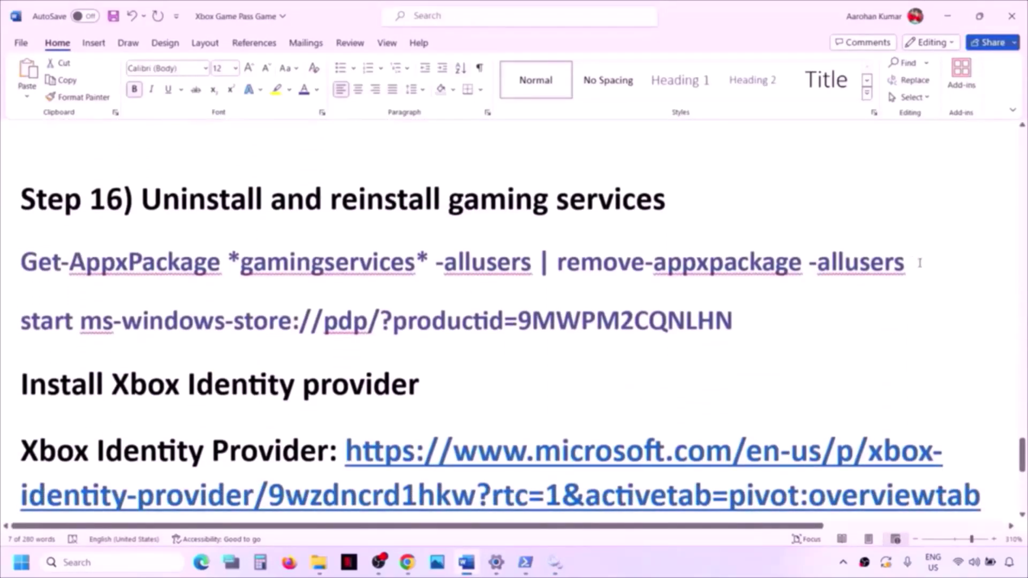
{"action": "left_click_drag", "start_coordinate": [919, 263], "coordinate": [1, 262]}
{"action": "key", "text": "super+c"}
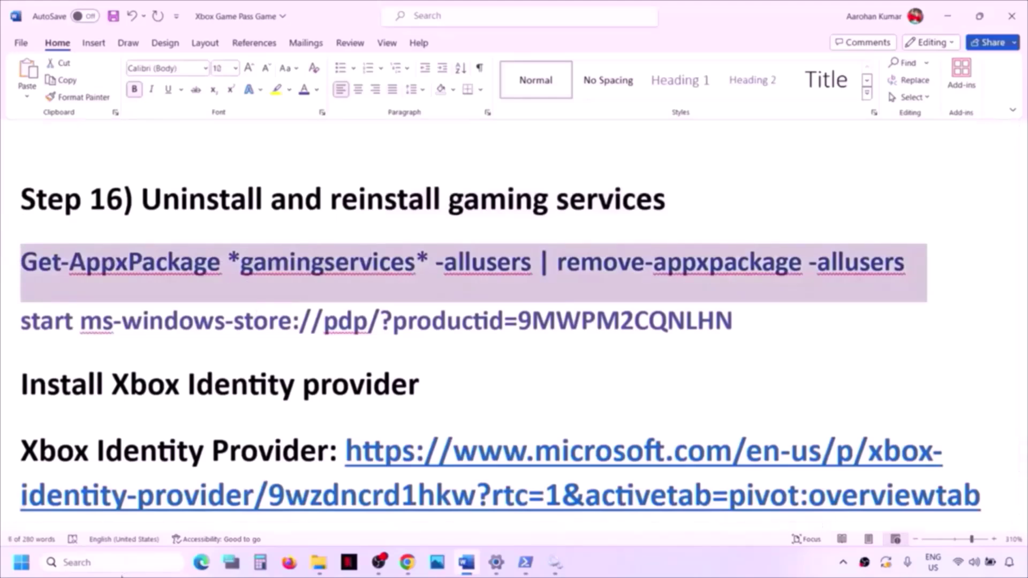
Open Windows PowerShell as administrator and run Get-AppxPackage *gamingservices* -allusers | remove-appxpackage -allusers.
{"action": "left_click", "coordinate": [122, 569]}
{"action": "type", "text": "powershell"}
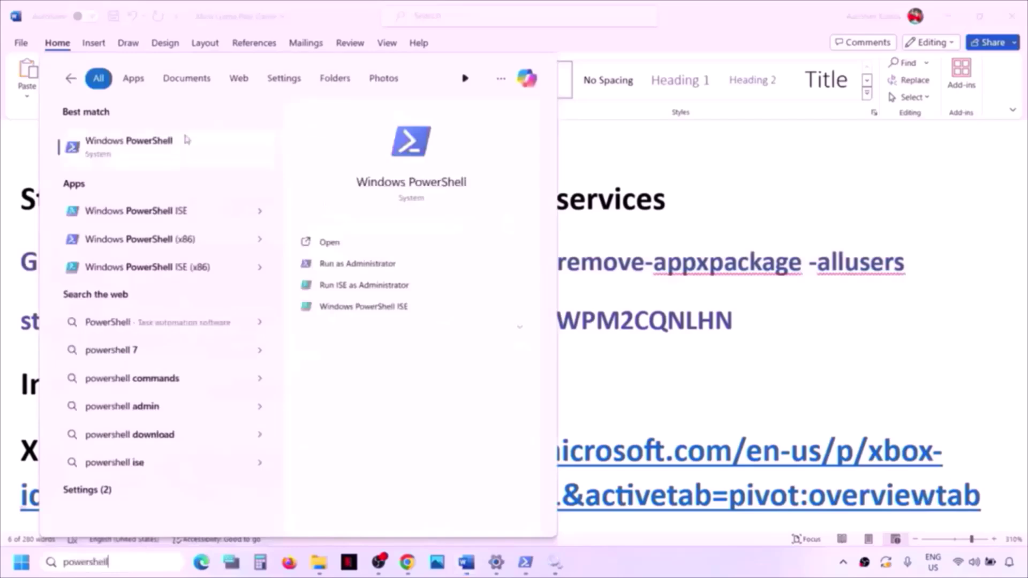
{"action": "right_click", "coordinate": [176, 149]}
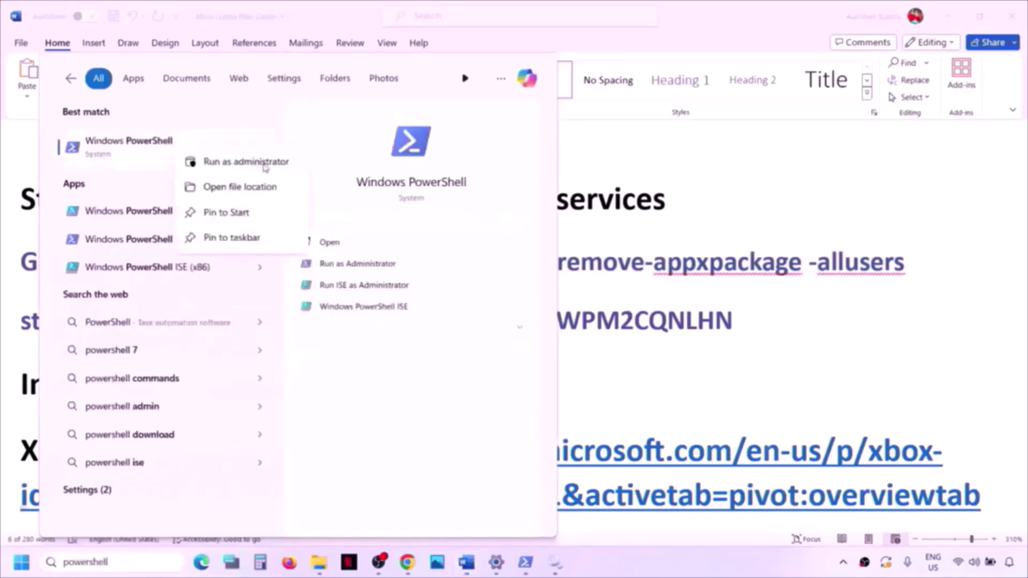
{"action": "left_click", "coordinate": [264, 167]}
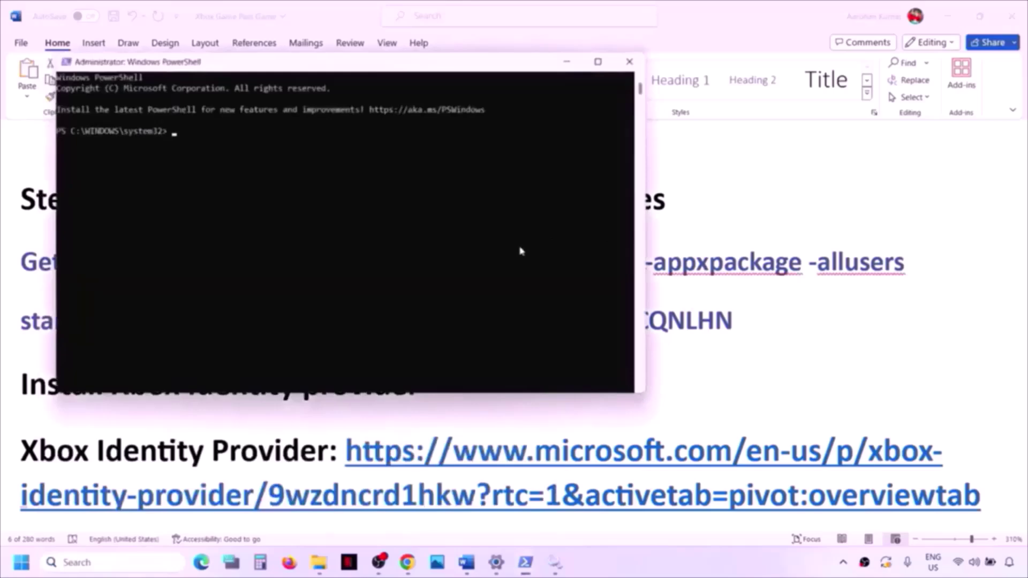
{"action": "right_click", "coordinate": [520, 251]}
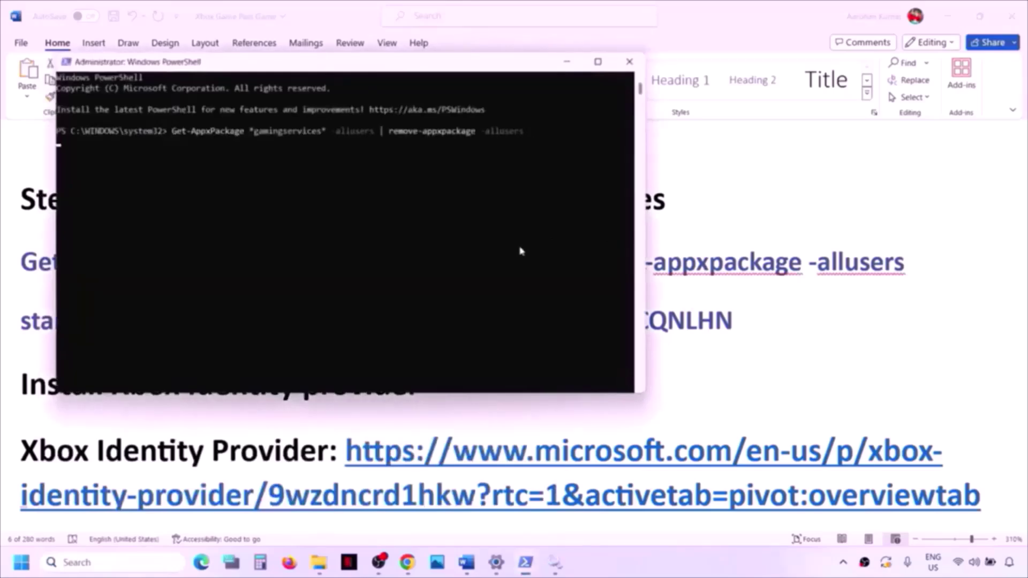
Run the document's start ms-windows-store://pdp/?productid=9MWPM2CQNLHN command in PowerShell and get Gaming Services from its Microsoft Store page.
{"action": "key", "text": "alt+Tab"}
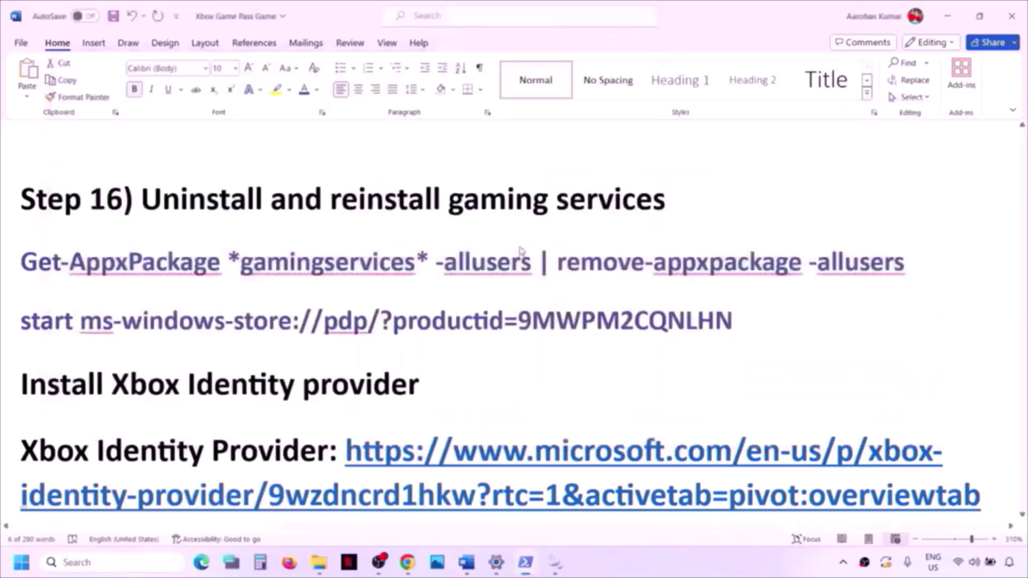
{"action": "left_click", "coordinate": [446, 321]}
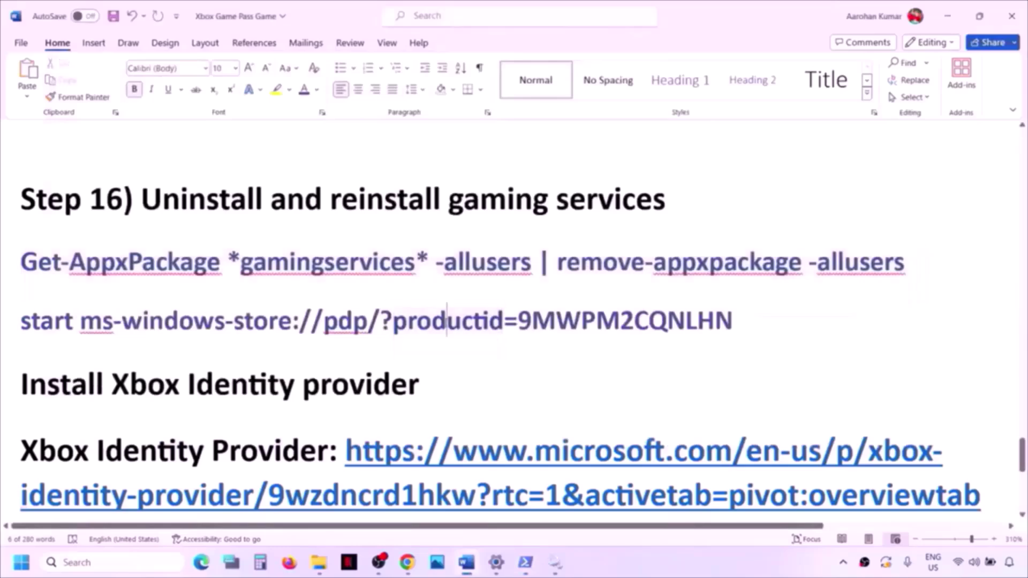
{"action": "left_click_drag", "start_coordinate": [737, 318], "coordinate": [51, 336]}
{"action": "key", "text": "ctrl+c"}
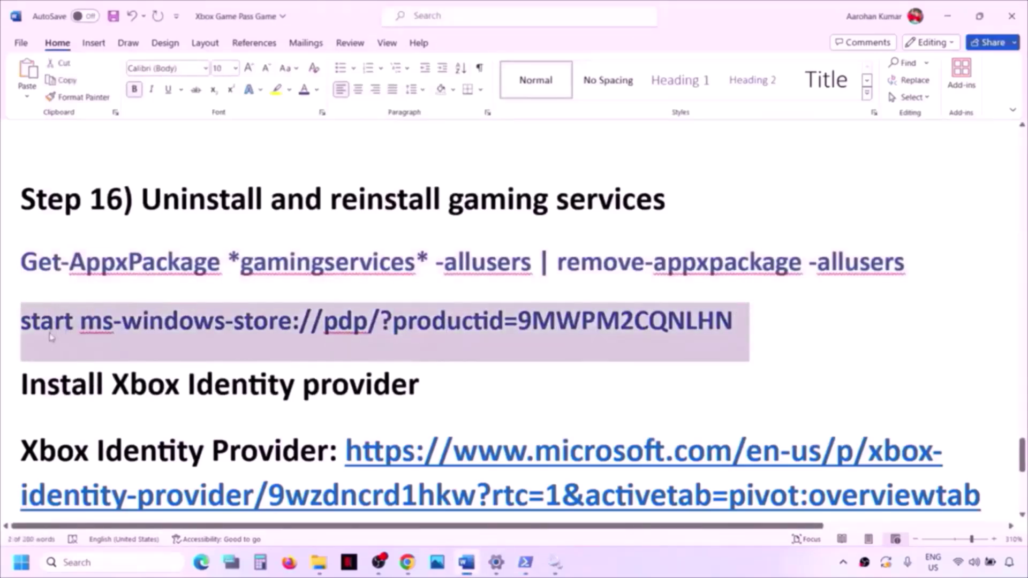
{"action": "key", "text": "alt+Tab"}
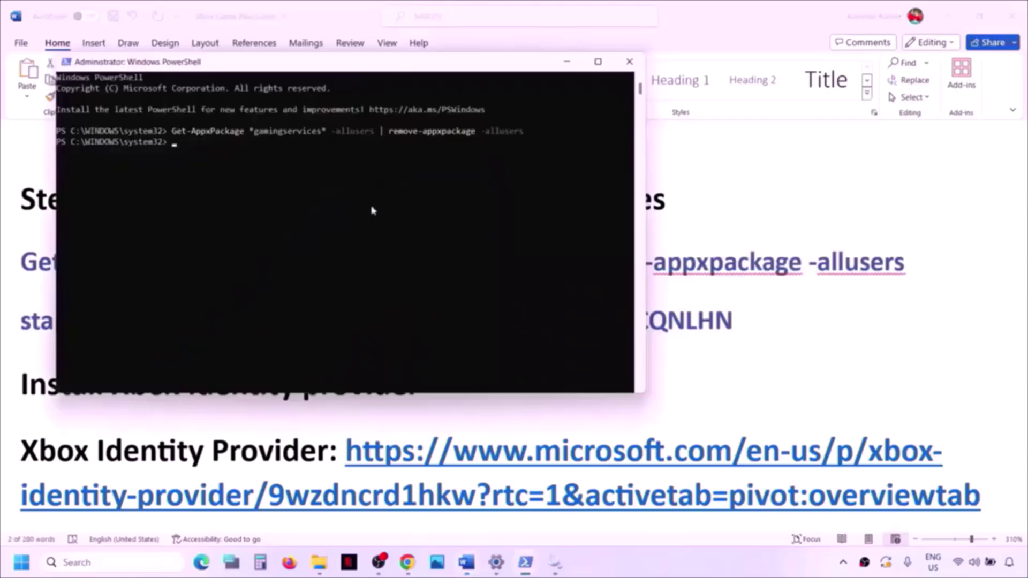
{"action": "key", "text": "ctrl+v"}
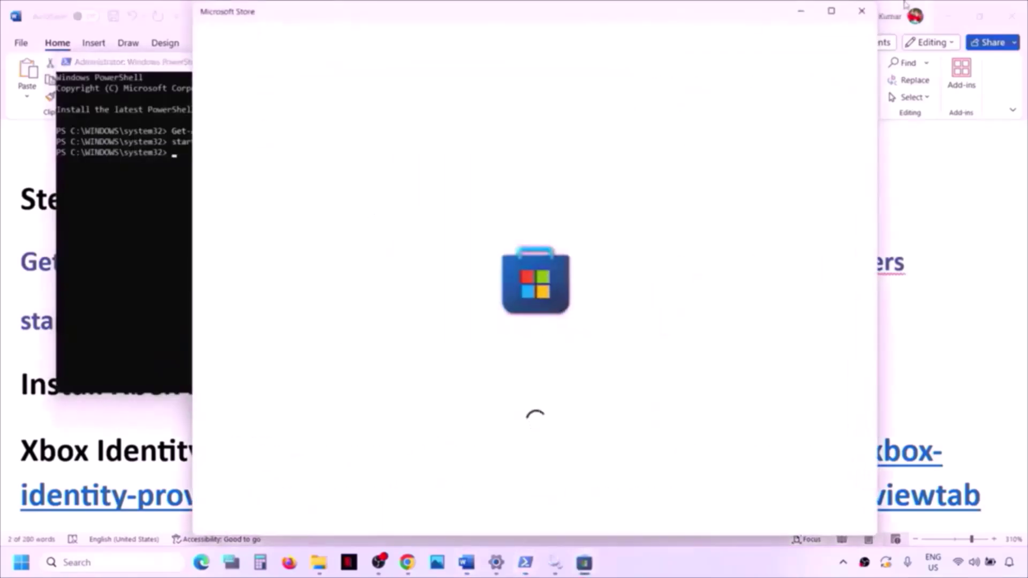
{"action": "left_click", "coordinate": [840, 14]}
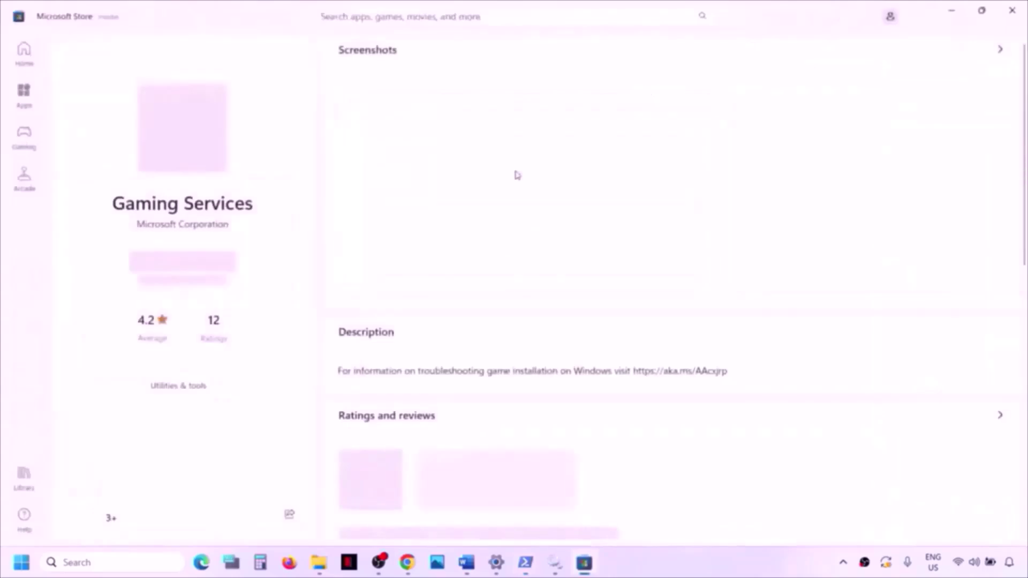
{"action": "left_click", "coordinate": [193, 268]}
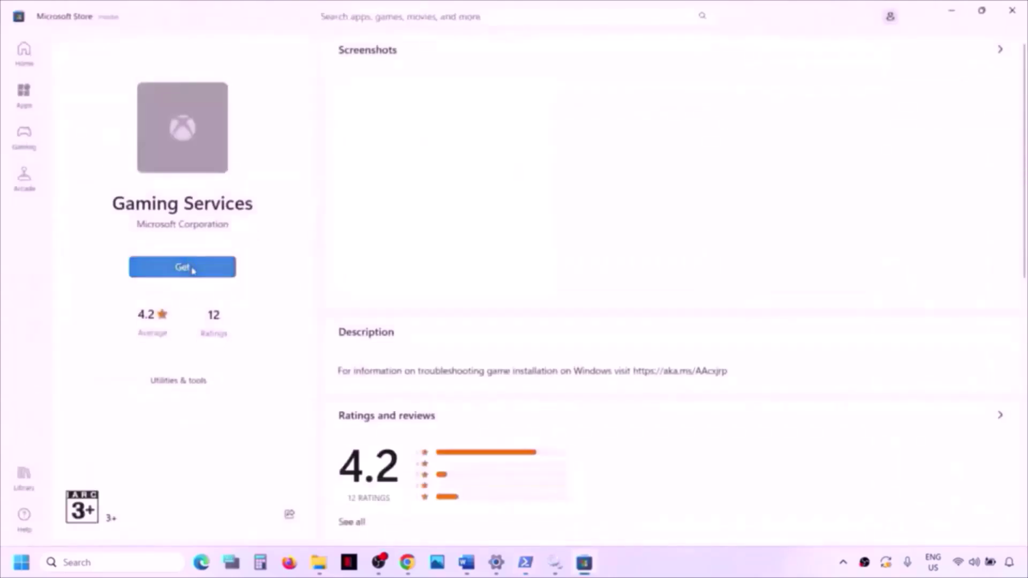
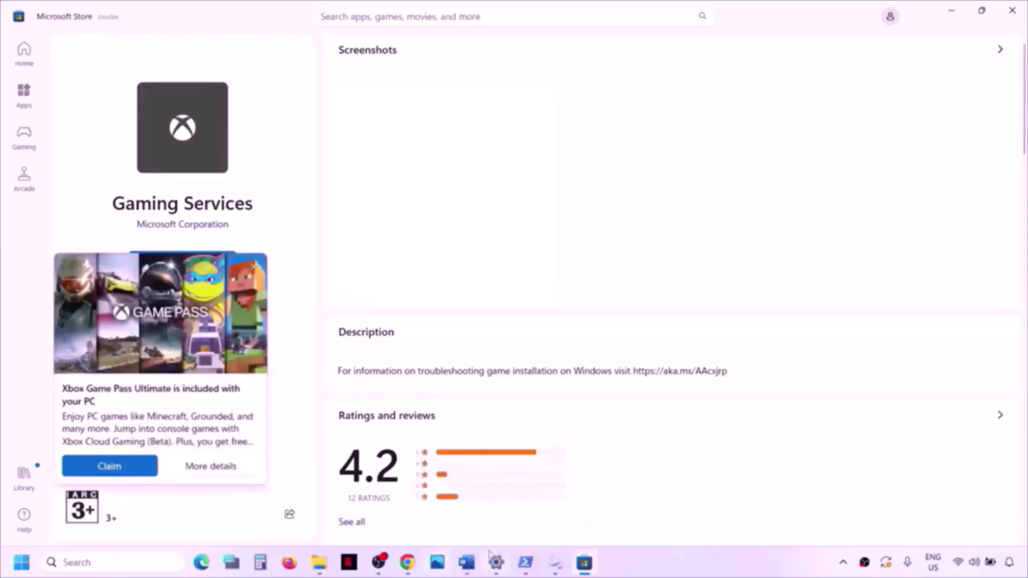
Copy the Xbox Identity Provider link from the Word document and open it in a new Chrome tab.
{"action": "left_click", "coordinate": [467, 563]}
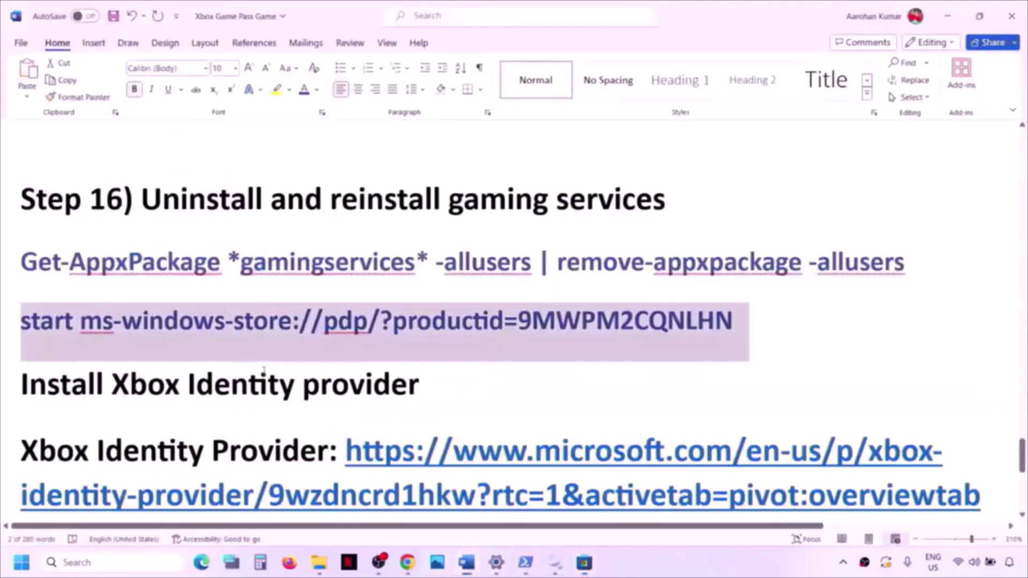
{"action": "scroll", "coordinate": [264, 370], "scroll_direction": "down", "scroll_amount": 3}
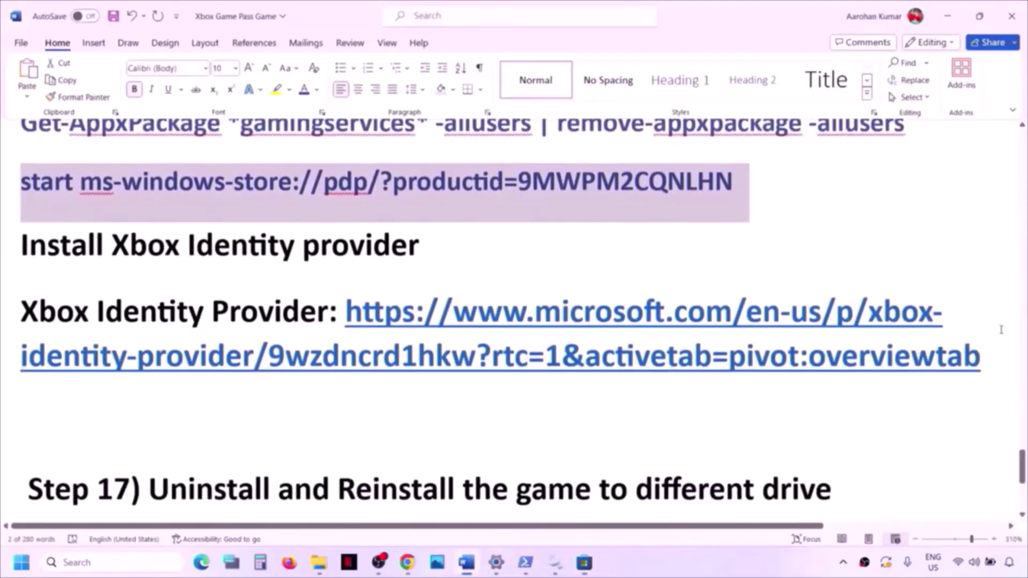
{"action": "left_click_drag", "start_coordinate": [991, 356], "coordinate": [344, 312]}
{"action": "key", "text": "ctrl+c"}
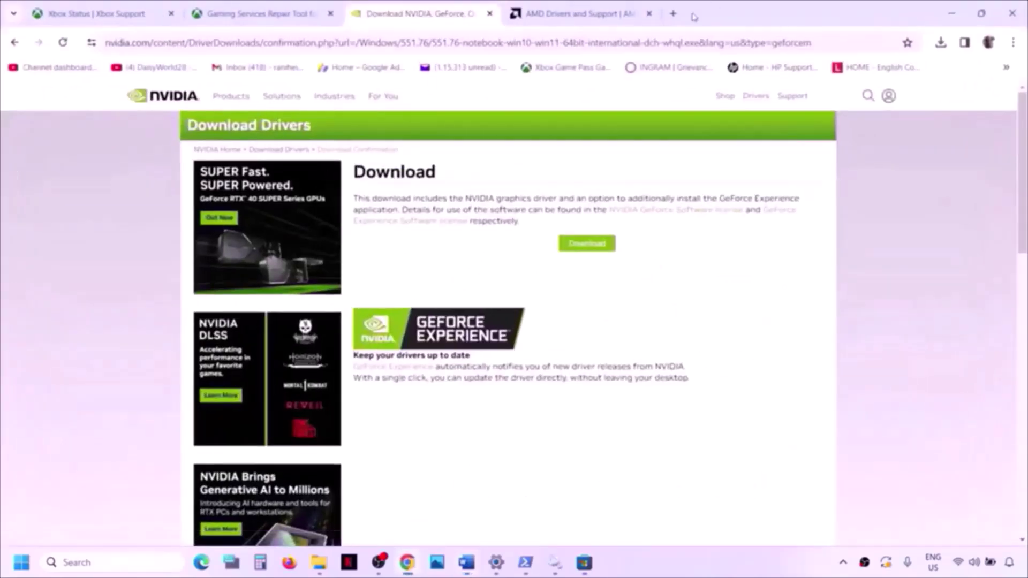
{"action": "left_click", "coordinate": [672, 14]}
{"action": "key", "text": "ctrl+v"}
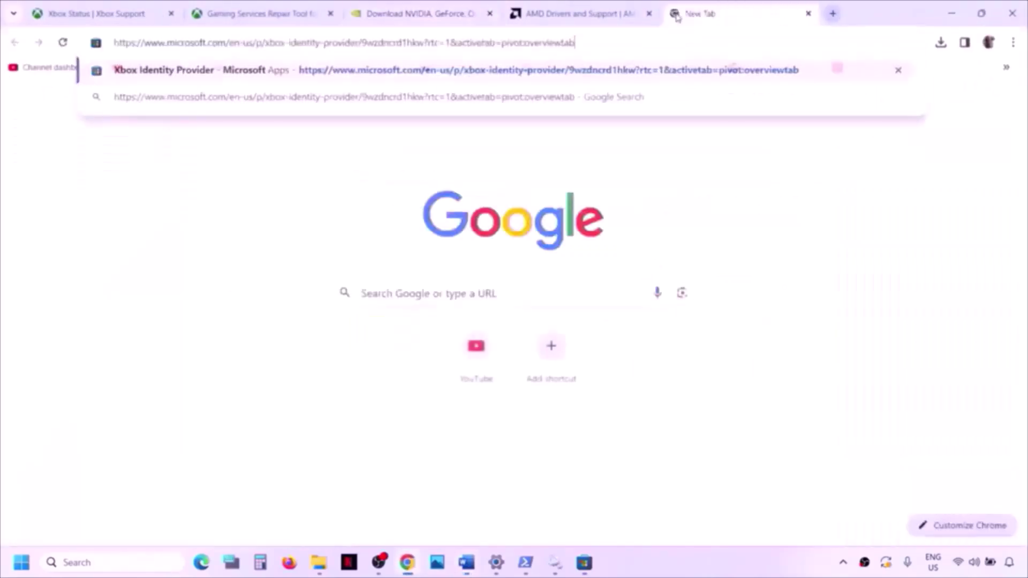
{"action": "key", "text": "Return"}
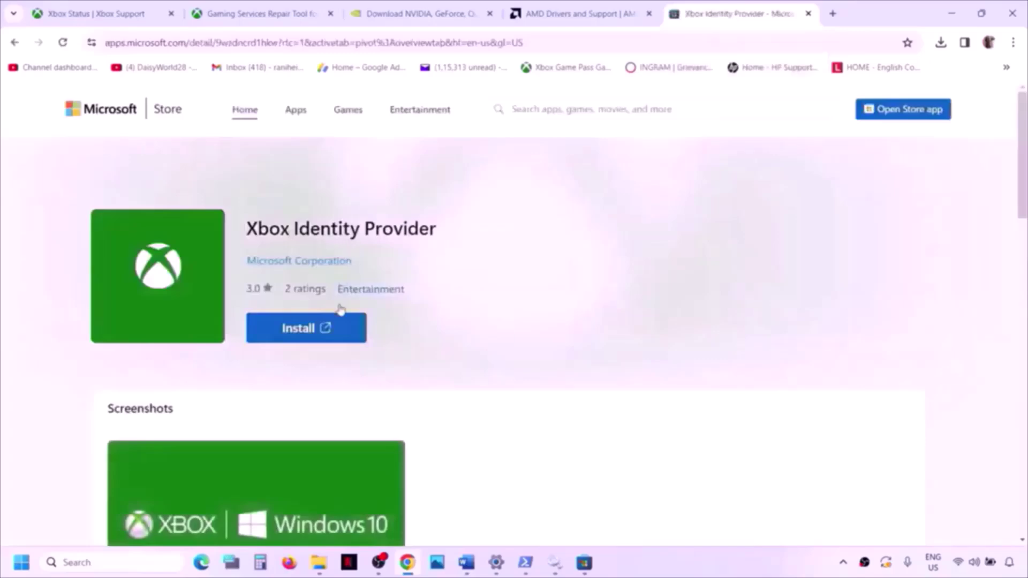
Request the Xbox Identity Provider installation, allow the Microsoft Store to open, and close its pop-up window.
{"action": "left_click", "coordinate": [317, 335]}
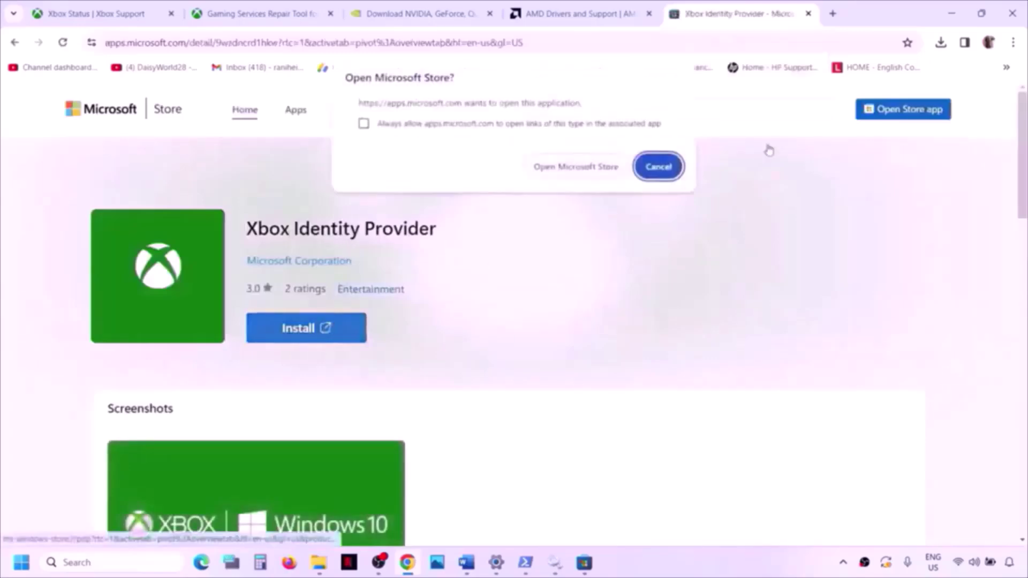
{"action": "left_click", "coordinate": [576, 169]}
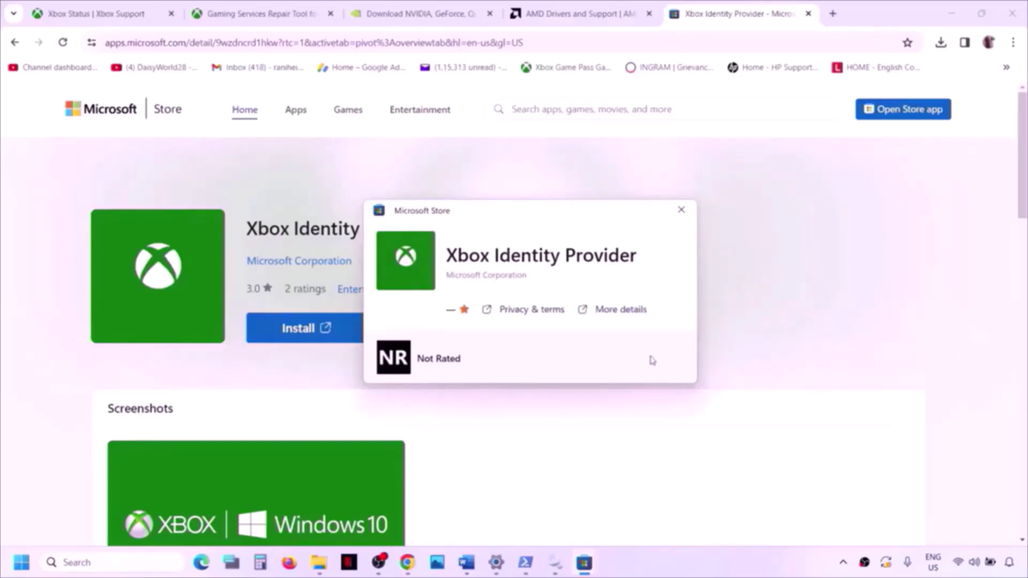
{"action": "left_click", "coordinate": [681, 209]}
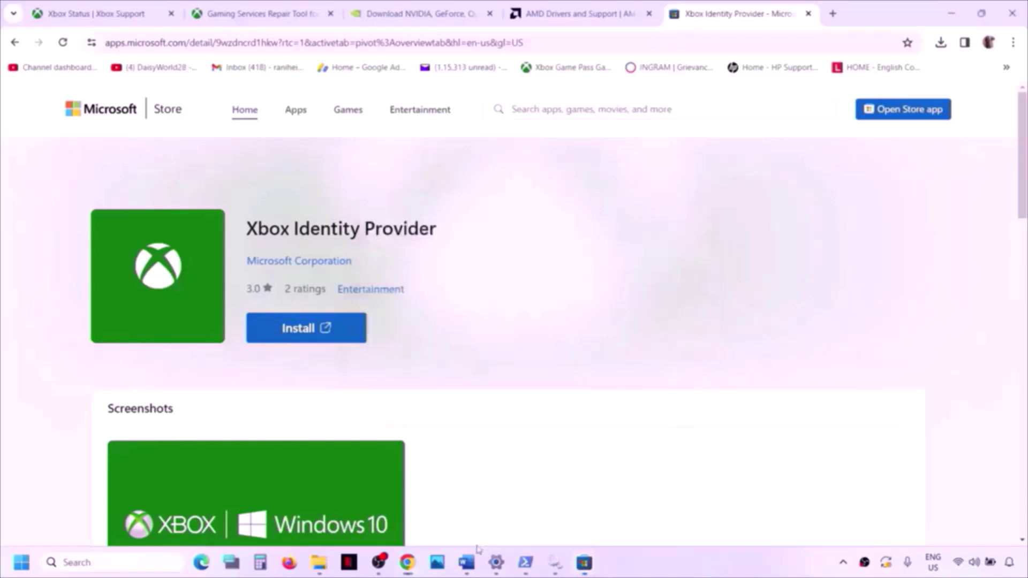
Return to the Word document and highlight the Step 17 instruction about reinstalling the game to a different drive.
{"action": "left_click", "coordinate": [466, 562]}
{"action": "scroll", "coordinate": [314, 418], "scroll_direction": "down", "scroll_amount": 2}
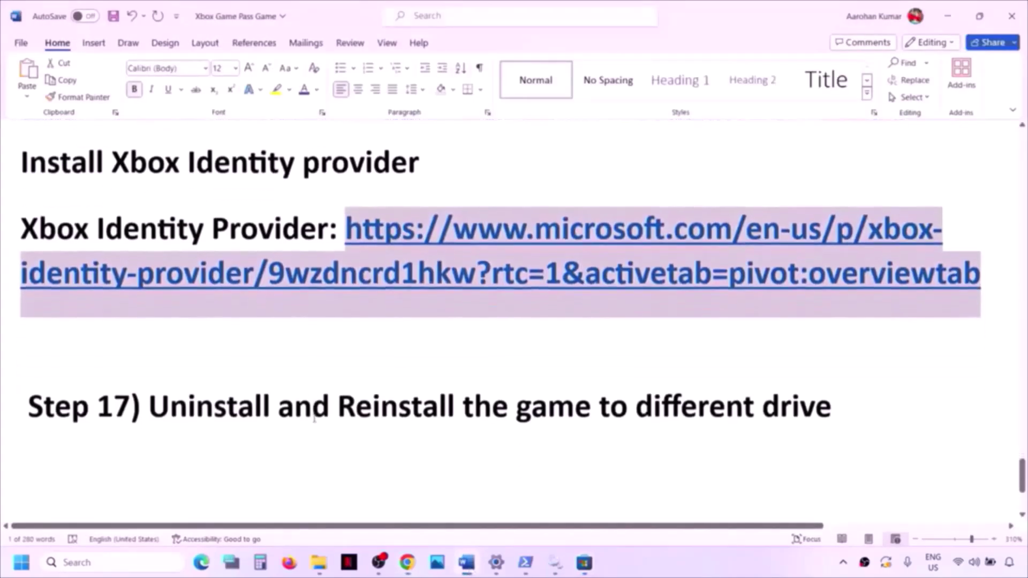
{"action": "scroll", "coordinate": [315, 418], "scroll_direction": "up", "scroll_amount": 1}
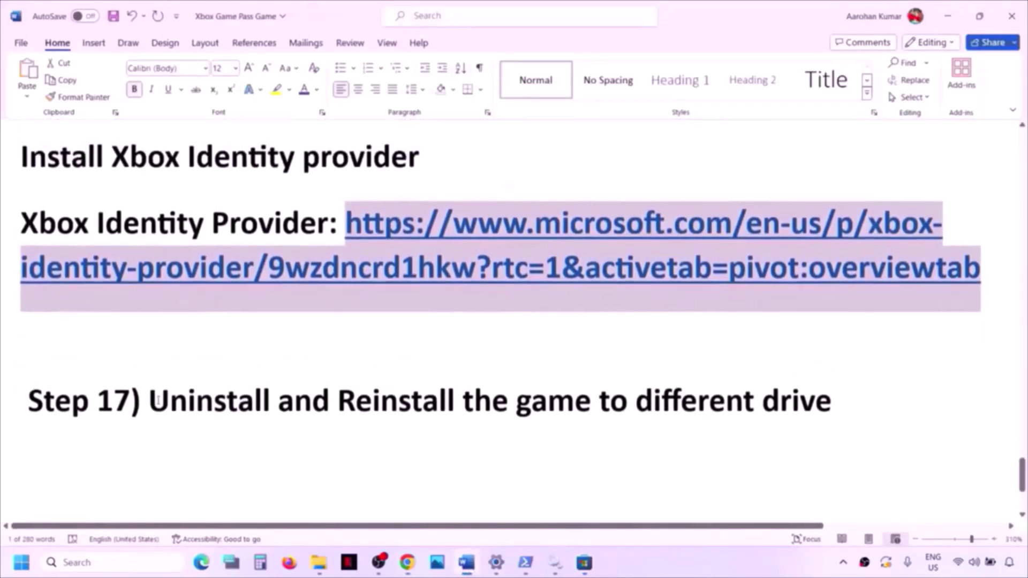
{"action": "left_click_drag", "start_coordinate": [152, 401], "coordinate": [831, 404]}
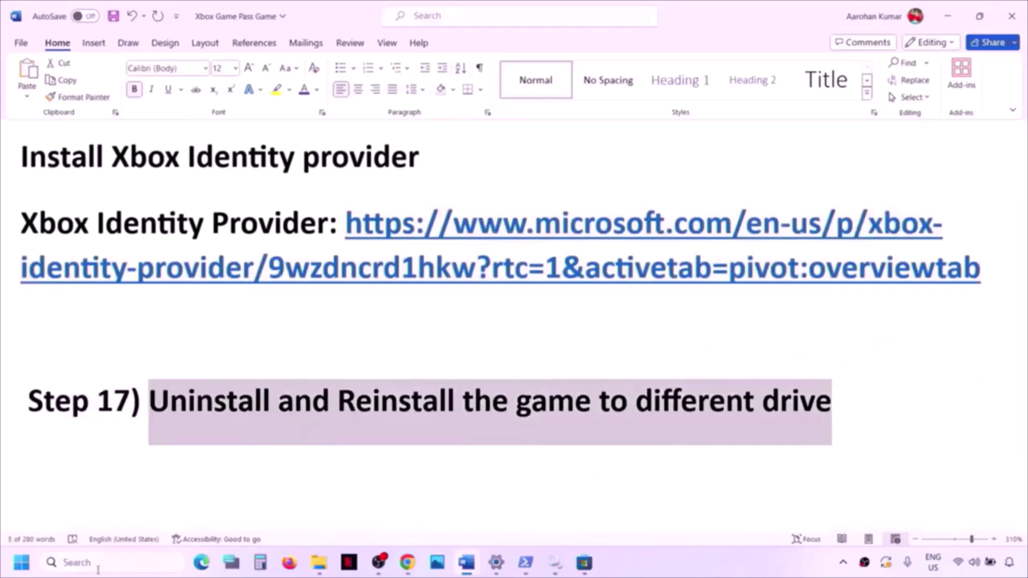
Search Windows for xbox, launch the Xbox app, and maximize its window.
{"action": "left_click", "coordinate": [98, 569]}
{"action": "type", "text": "xbox"}
{"action": "key", "text": "Return"}
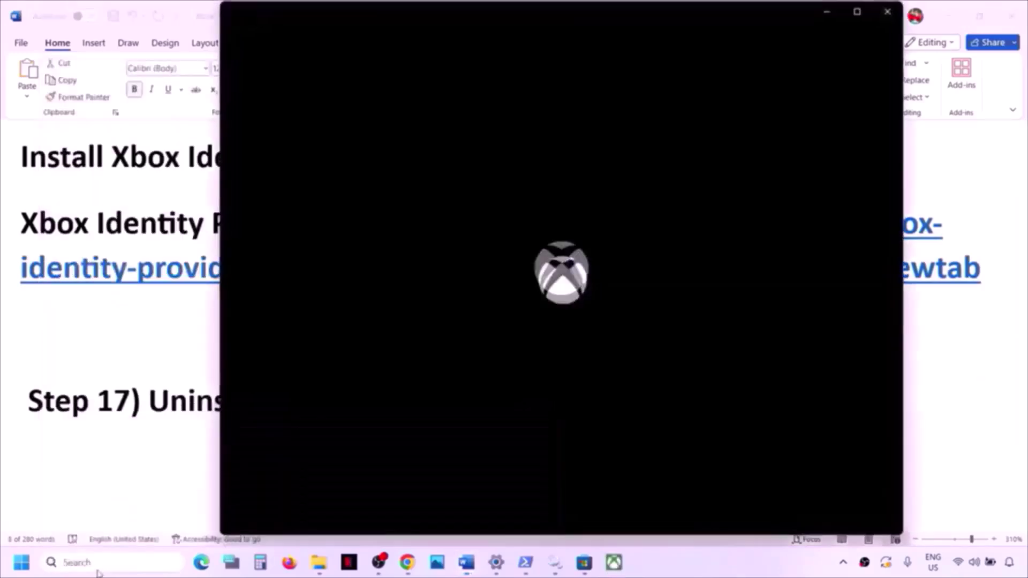
{"action": "left_click", "coordinate": [856, 12]}
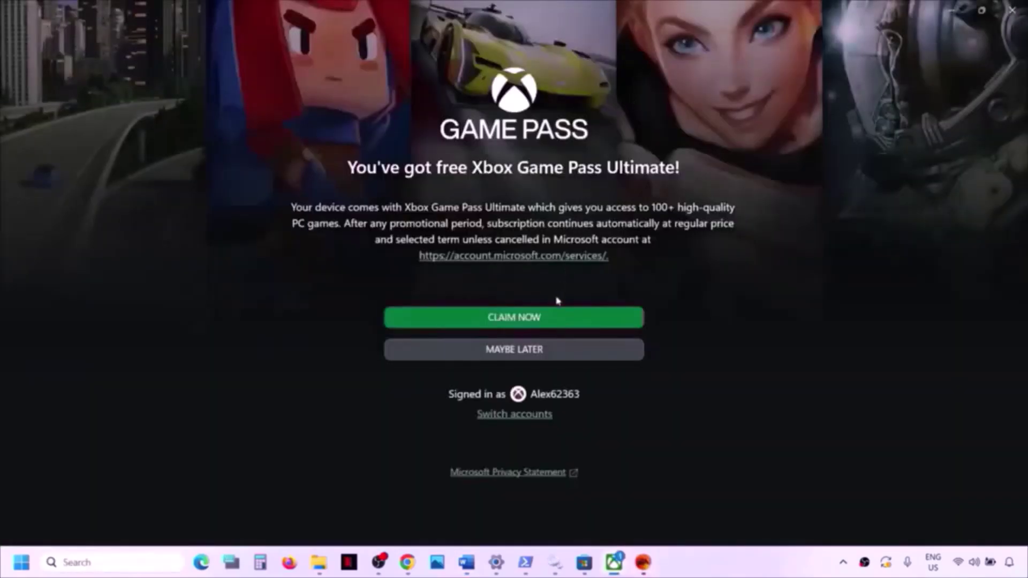
Postpone the free Game Pass Ultimate offer and restart the Xbox app, dismissing its survey prompt.
{"action": "left_click", "coordinate": [532, 355]}
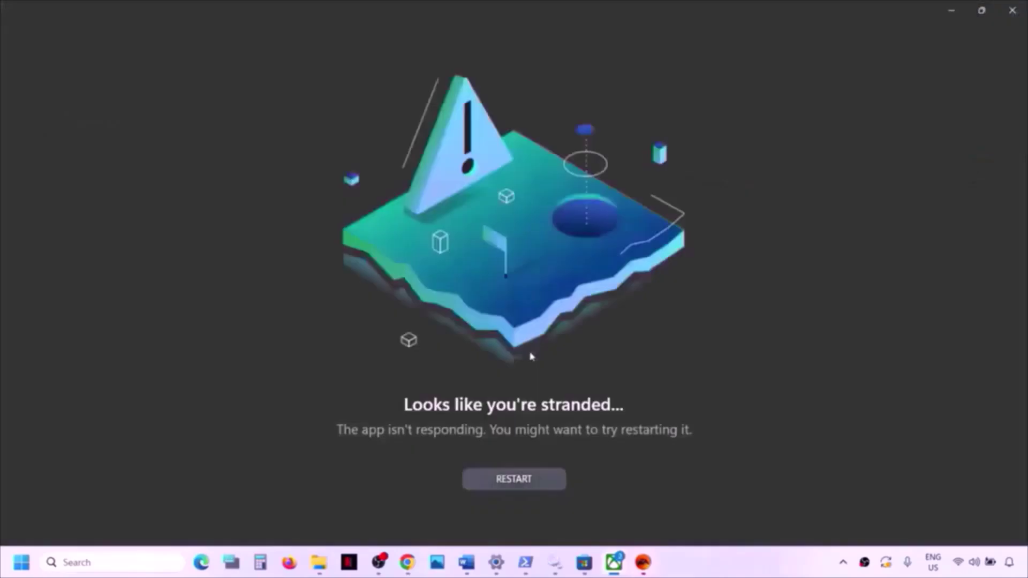
{"action": "left_click", "coordinate": [510, 483]}
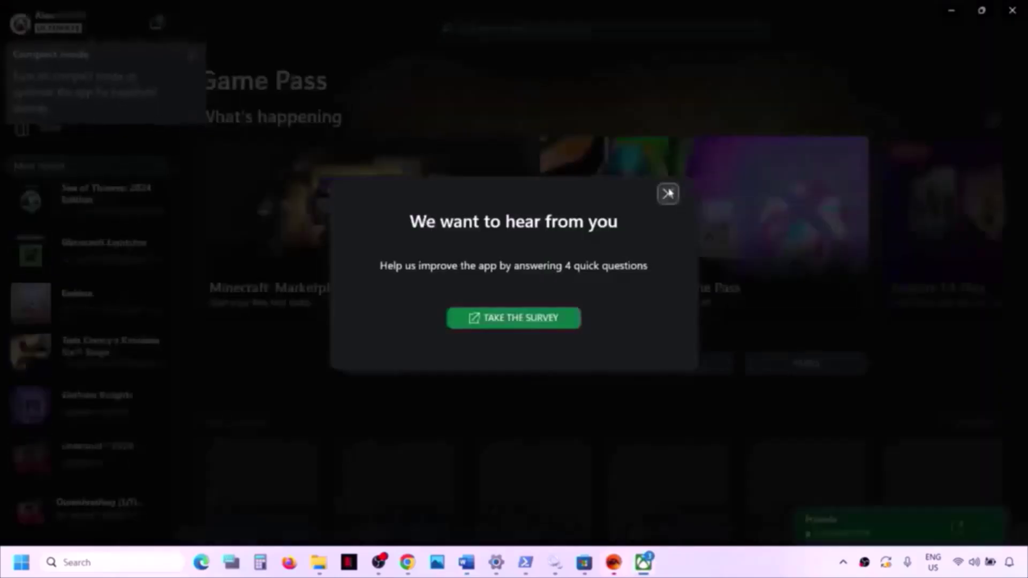
{"action": "left_click", "coordinate": [667, 194]}
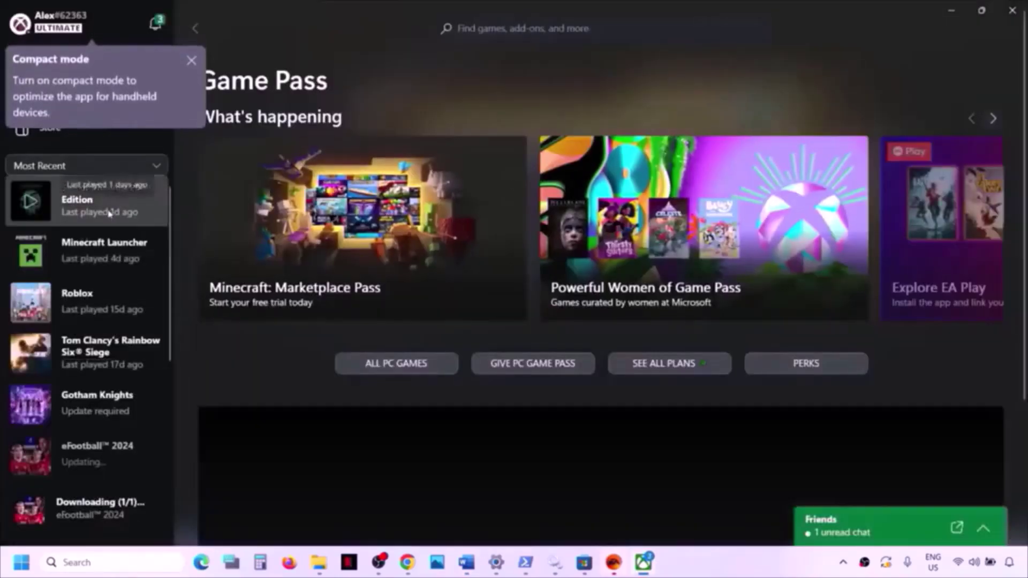
Uninstall Sea of Thieves: 2024 Edition, confirm the removal, and dismiss the Compact mode tip.
{"action": "right_click", "coordinate": [91, 208]}
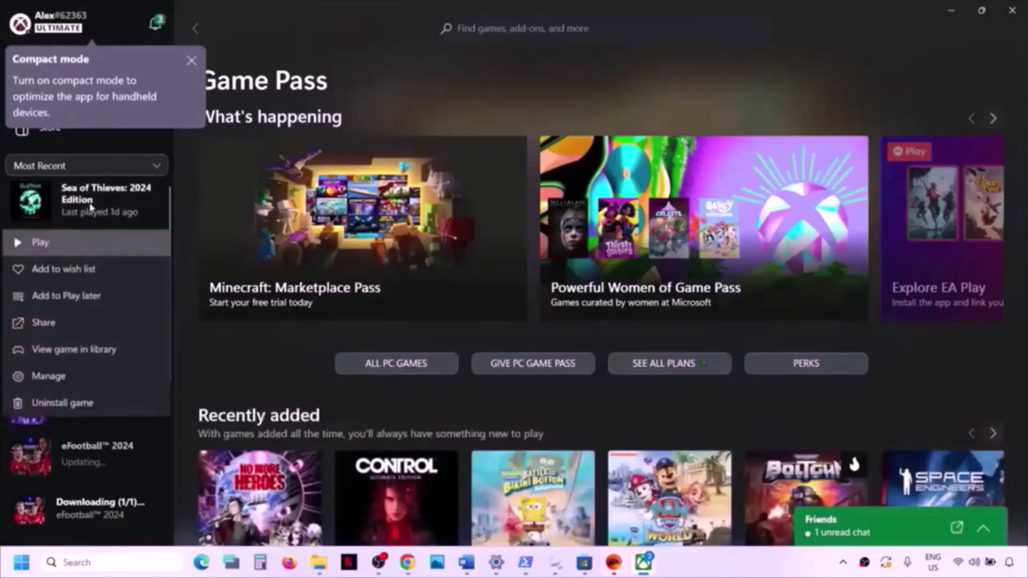
{"action": "left_click", "coordinate": [80, 403]}
{"action": "left_click", "coordinate": [63, 291]}
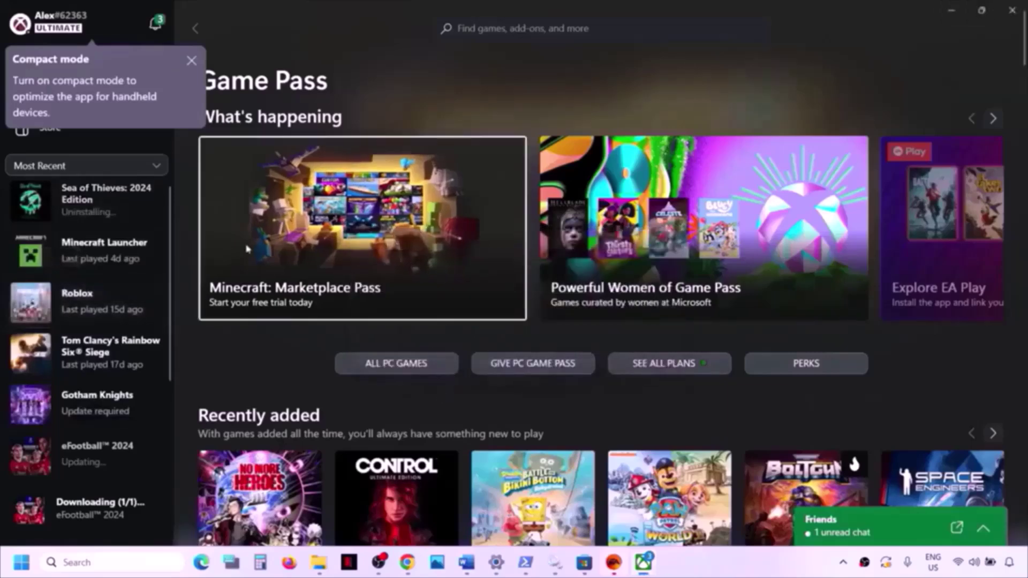
{"action": "left_click", "coordinate": [191, 60]}
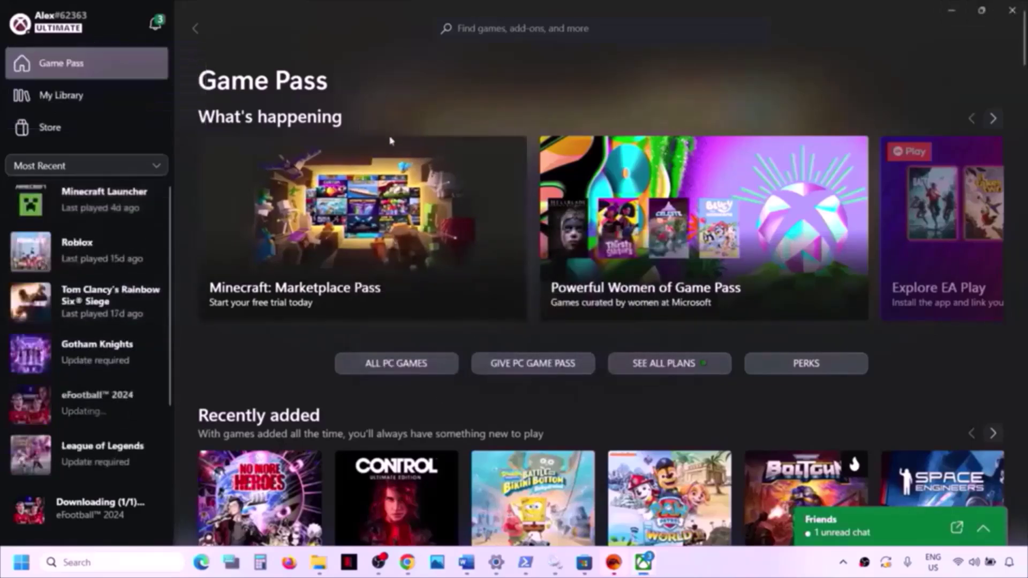
Search the Xbox app for sea of thieves and open the Sea of Thieves: 2024 Edition page.
{"action": "left_click", "coordinate": [489, 27]}
{"action": "type", "text": "s"}
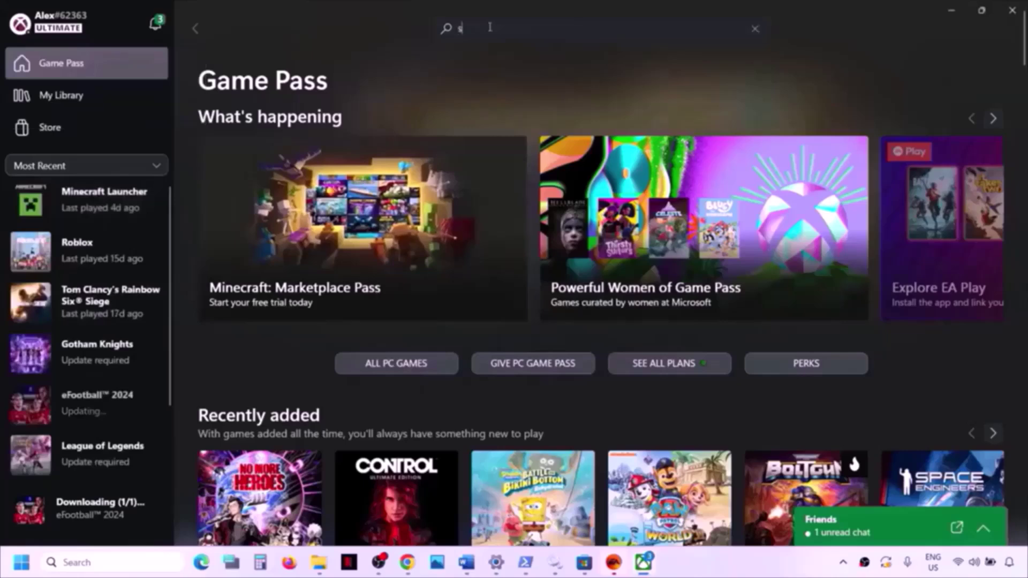
{"action": "type", "text": "ea of thieves"}
{"action": "key", "text": "Return"}
{"action": "left_click", "coordinate": [357, 236]}
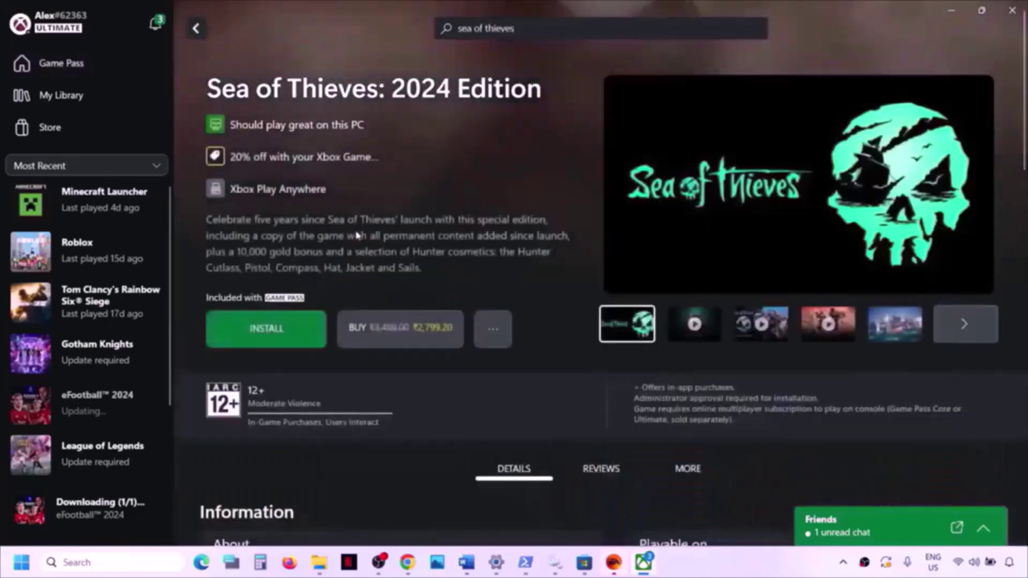
Start installing Sea of Thieves: 2024 Edition with D:\XboxGames as the install location.
{"action": "left_click", "coordinate": [277, 339]}
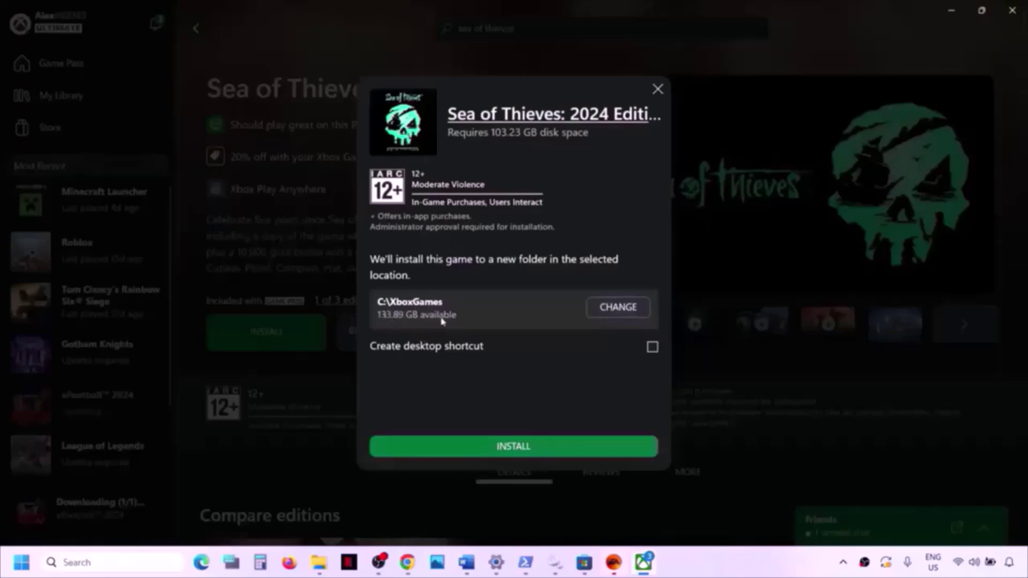
{"action": "left_click", "coordinate": [604, 310]}
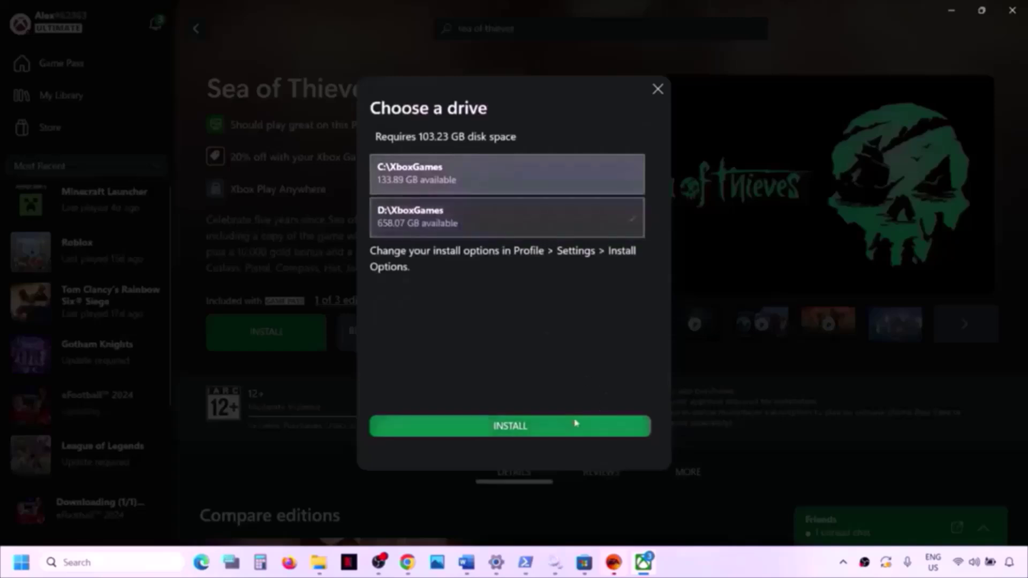
{"action": "left_click", "coordinate": [545, 431]}
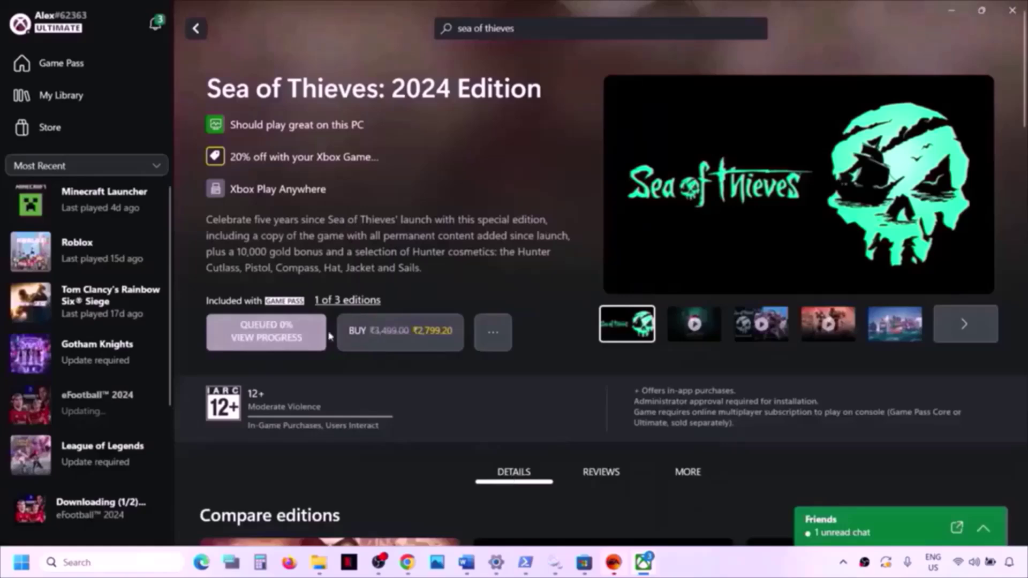
Open the installation queue from the game's progress and cancel the eFootball 2024 installation.
{"action": "left_click", "coordinate": [295, 340]}
{"action": "scroll", "coordinate": [596, 233], "scroll_direction": "down", "scroll_amount": 3}
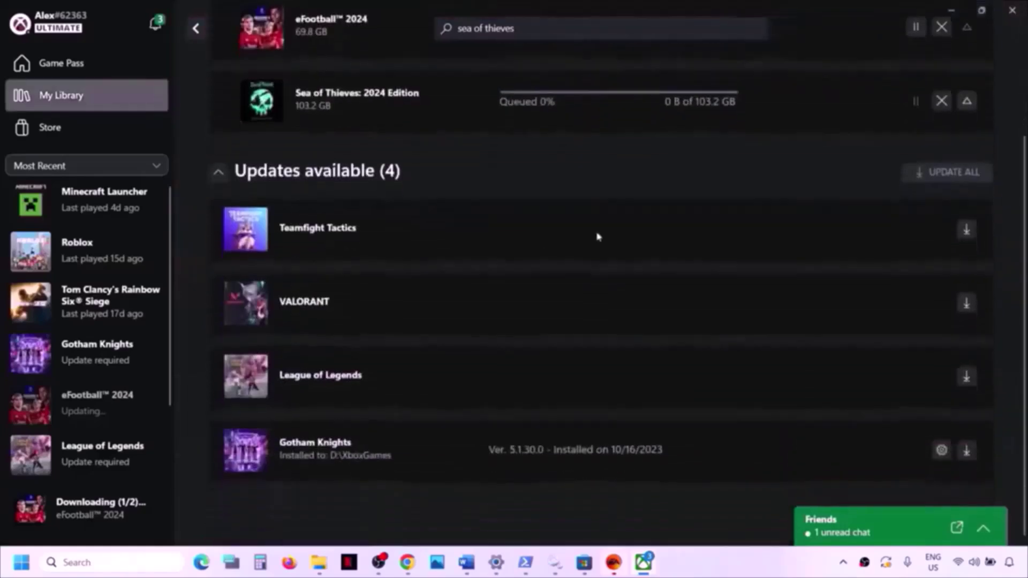
{"action": "scroll", "coordinate": [700, 232], "scroll_direction": "up", "scroll_amount": 3}
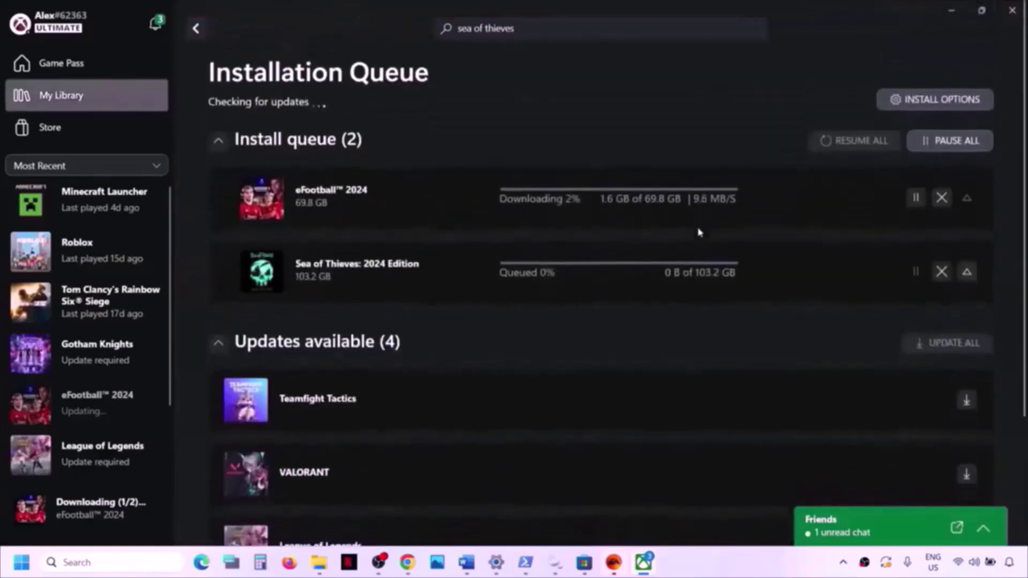
{"action": "left_click", "coordinate": [941, 197]}
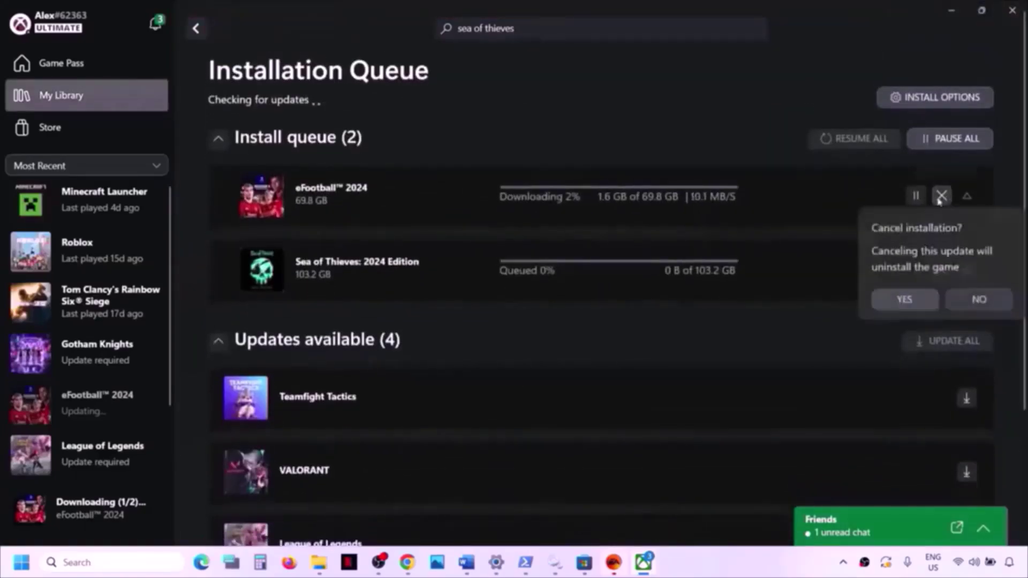
{"action": "left_click", "coordinate": [907, 304]}
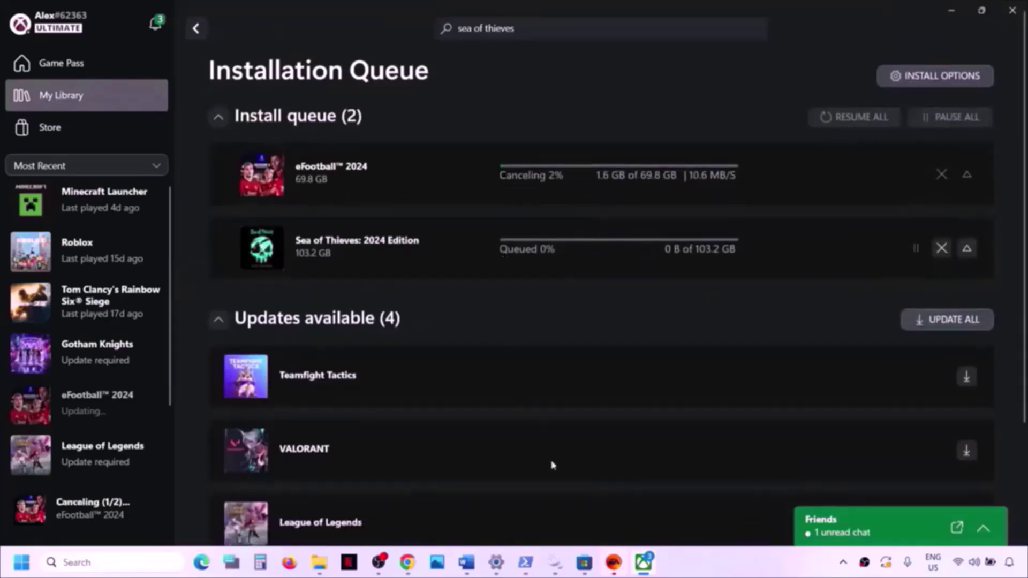
Return to the Word document and highlight the Step 18 media creation tool instruction and its Windows 10 download link.
{"action": "left_click", "coordinate": [466, 562]}
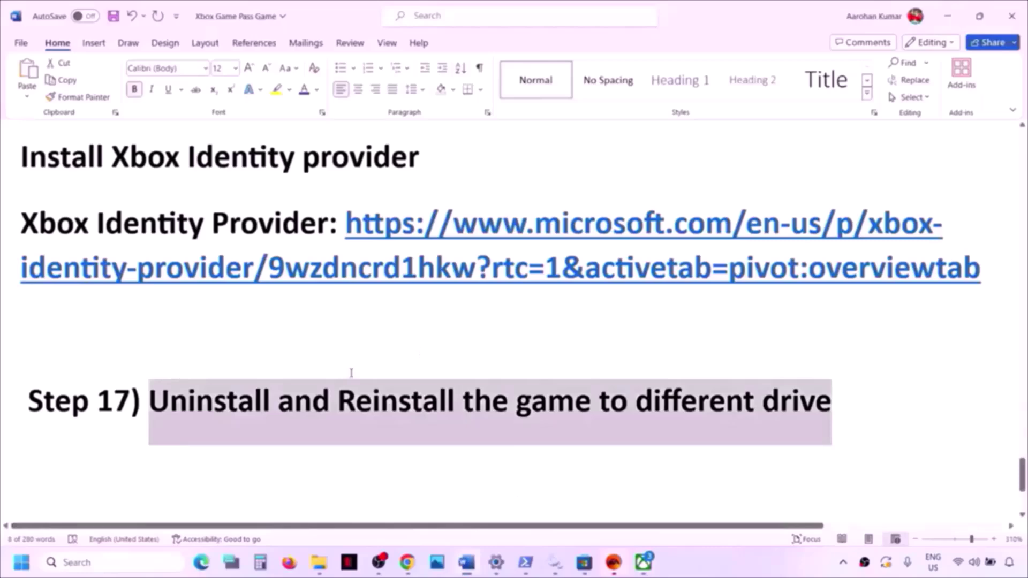
{"action": "scroll", "coordinate": [351, 372], "scroll_direction": "down", "scroll_amount": 5}
{"action": "left_click_drag", "start_coordinate": [146, 329], "coordinate": [784, 321]}
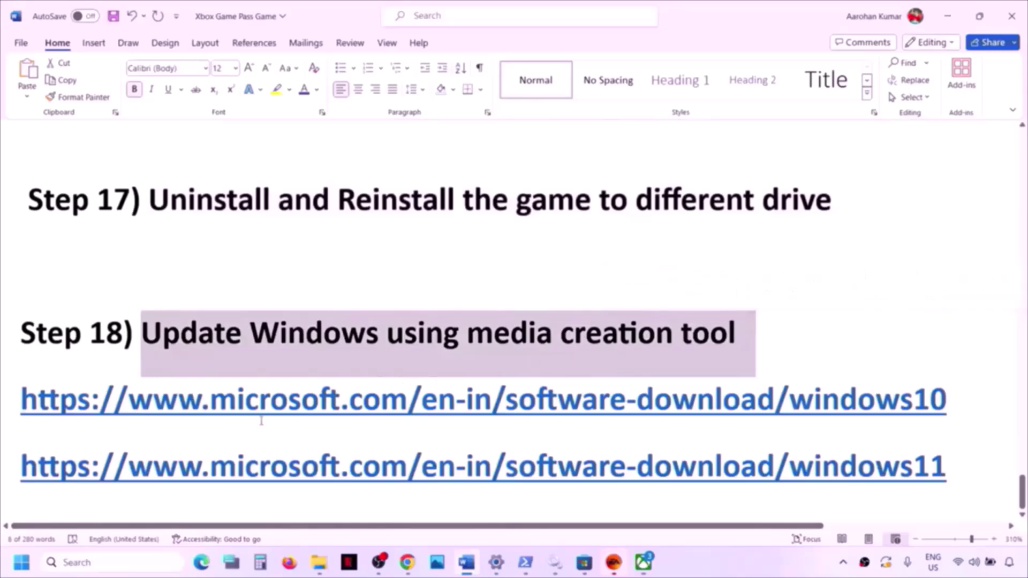
{"action": "left_click_drag", "start_coordinate": [245, 407], "coordinate": [757, 407]}
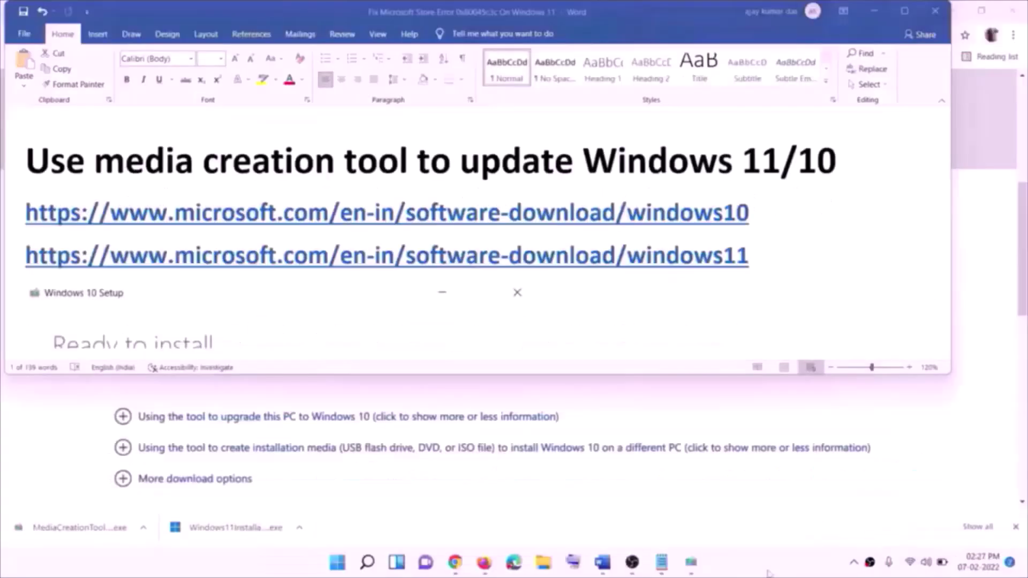
Highlight the Windows 10 and Windows 11 download links in the Word document, and minimize it to reveal the browser.
{"action": "left_click", "coordinate": [758, 214]}
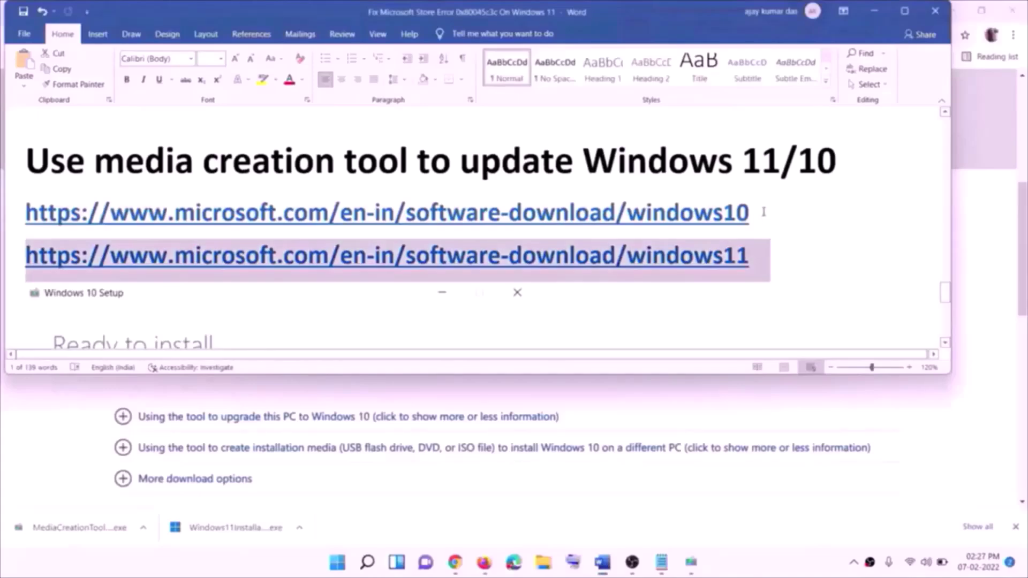
{"action": "left_click_drag", "start_coordinate": [763, 212], "coordinate": [278, 212]}
{"action": "left_click_drag", "start_coordinate": [764, 257], "coordinate": [25, 256]}
{"action": "left_click", "coordinate": [874, 10]}
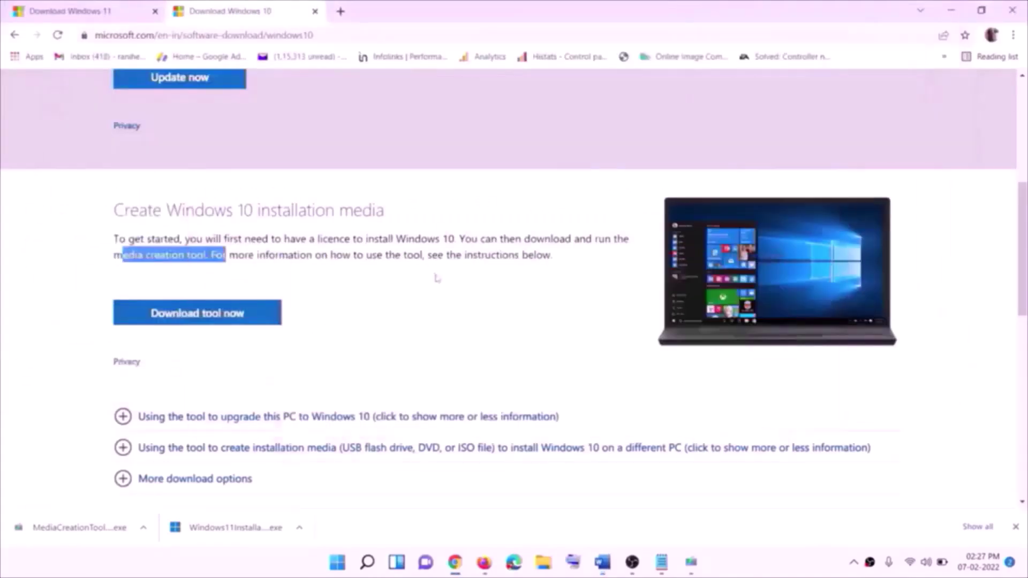
Review the Download Windows 10 page and highlight the media creation tool text under Create Windows 10 installation media.
{"action": "scroll", "coordinate": [437, 276], "scroll_direction": "up", "scroll_amount": 6}
{"action": "scroll", "coordinate": [346, 298], "scroll_direction": "down", "scroll_amount": 5}
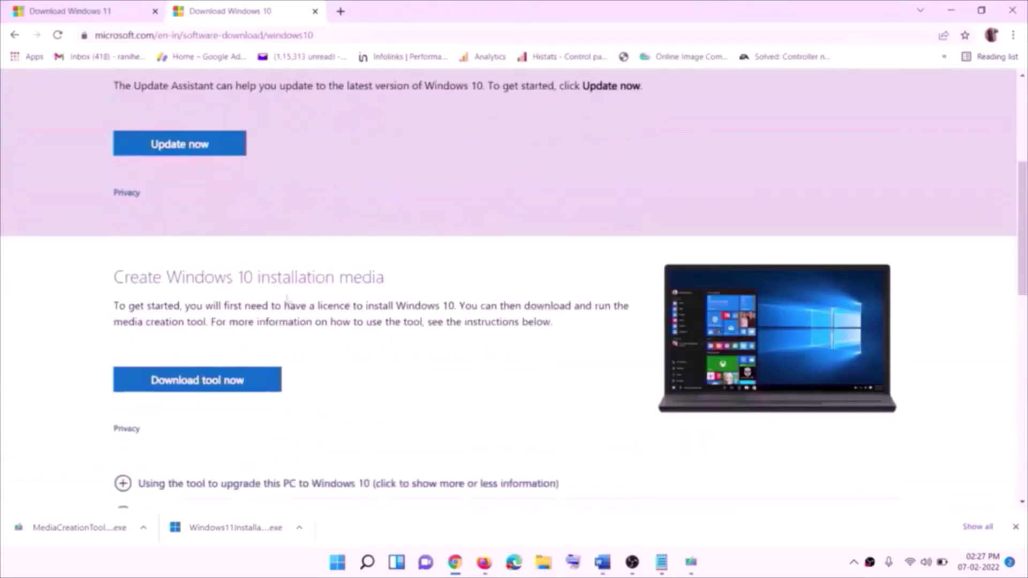
{"action": "left_click_drag", "start_coordinate": [122, 321], "coordinate": [229, 321]}
{"action": "scroll", "coordinate": [229, 322], "scroll_direction": "down", "scroll_amount": 3}
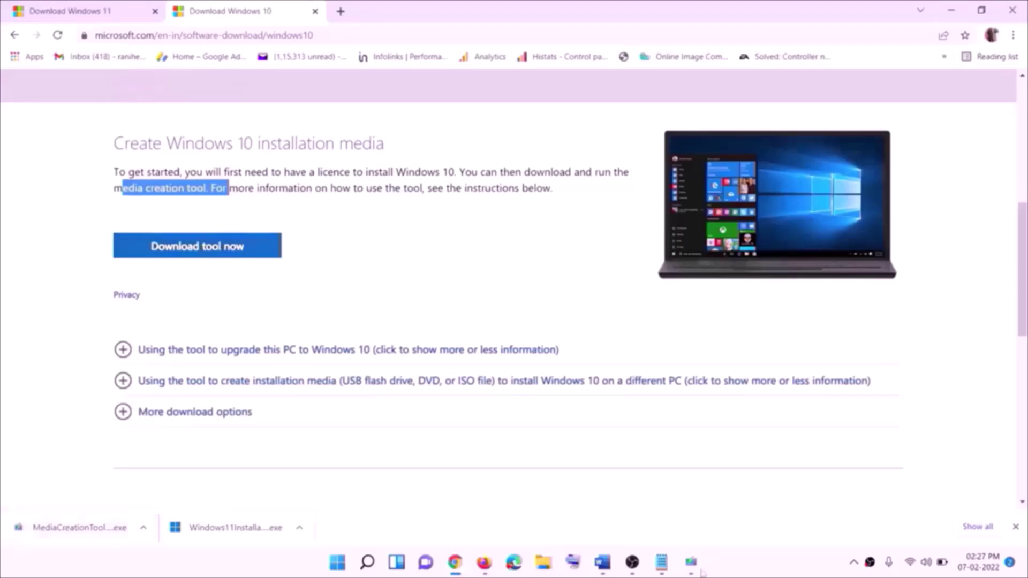
Proceed through Windows 10 Setup with Upgrade this PC now selected and start the Windows 10 download.
{"action": "left_click", "coordinate": [668, 436]}
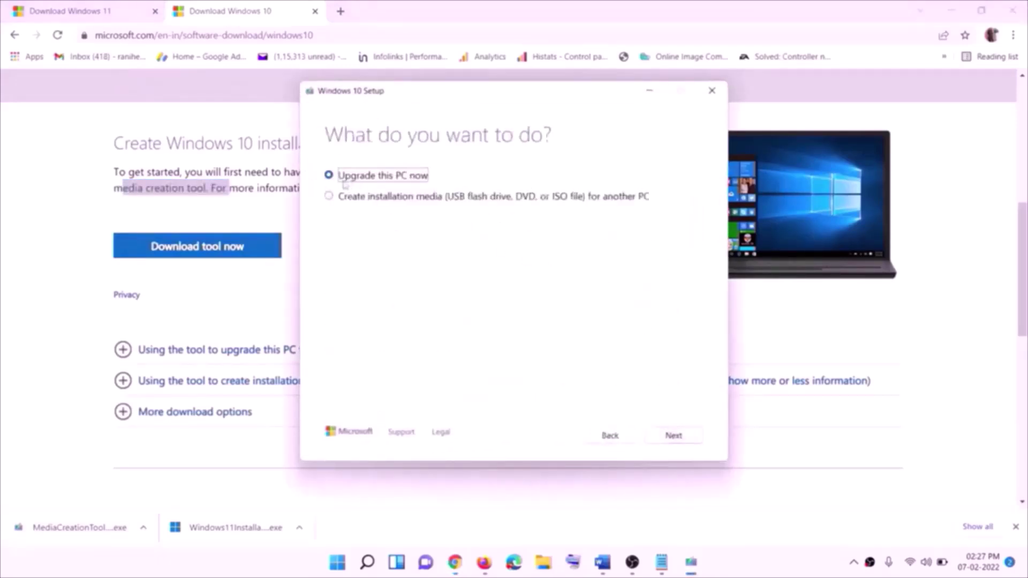
{"action": "left_click", "coordinate": [673, 441]}
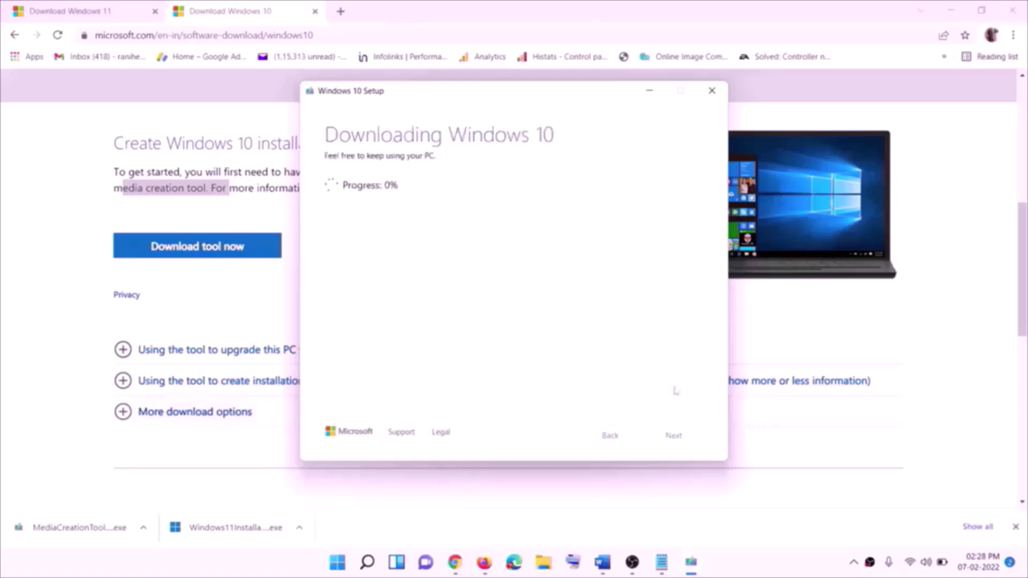
{"action": "left_click", "coordinate": [759, 576]}
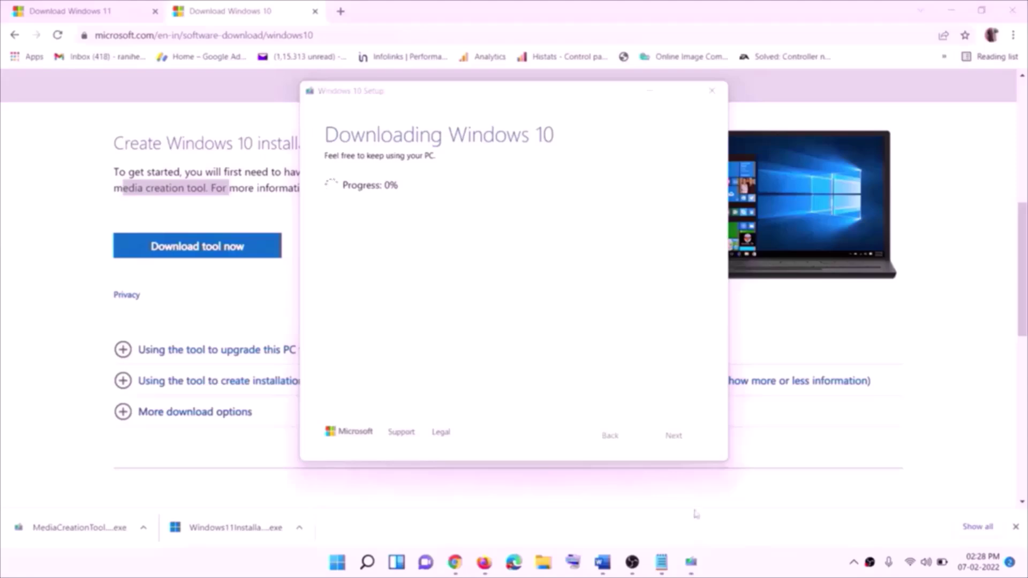
Switch to the Word document, maximize it, and examine the Windows 10 Setup Ready to install image and its options.
{"action": "left_click", "coordinate": [602, 562]}
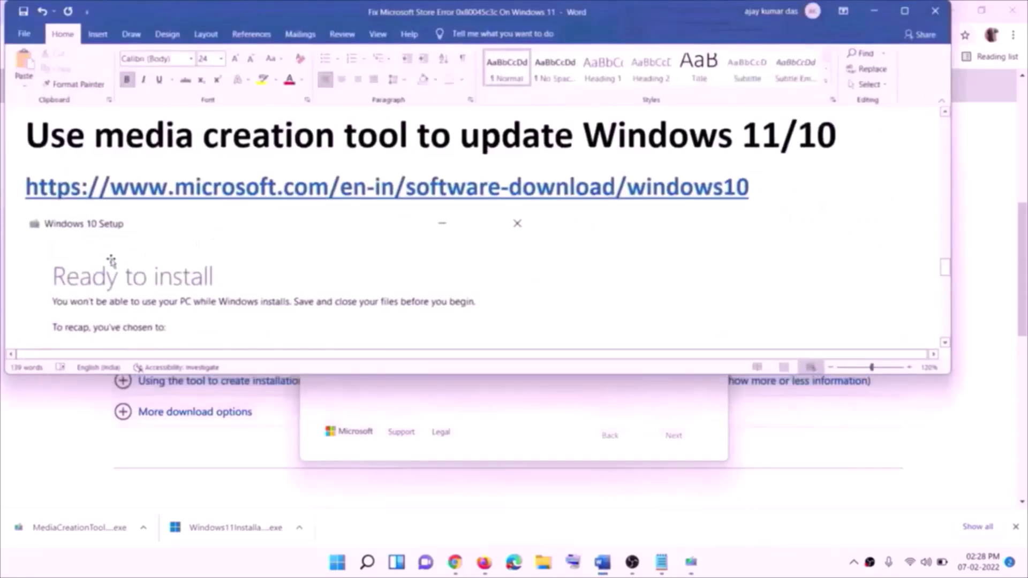
{"action": "scroll", "coordinate": [77, 253], "scroll_direction": "up", "scroll_amount": 2, "text": "ctrl"}
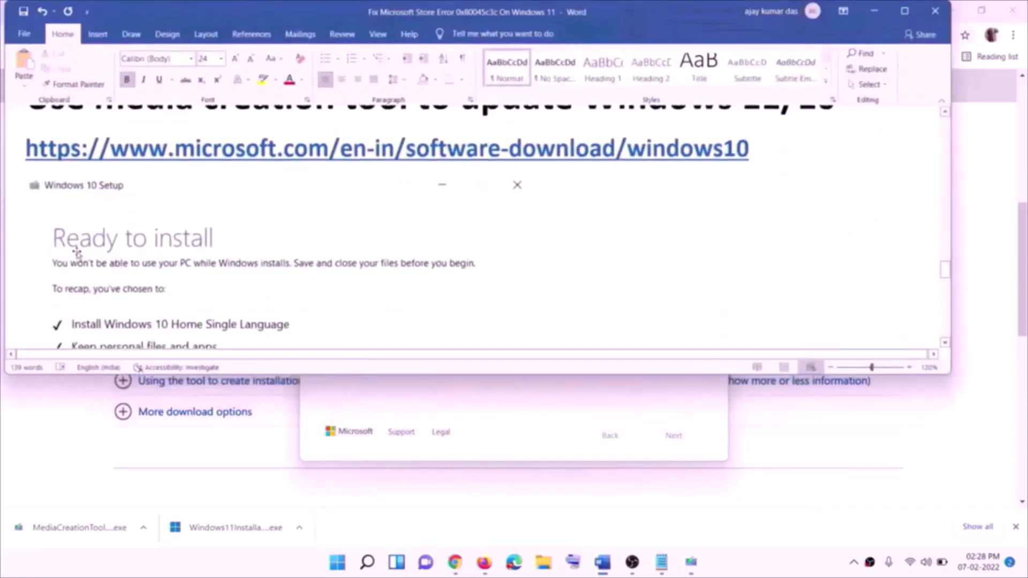
{"action": "left_click", "coordinate": [905, 11]}
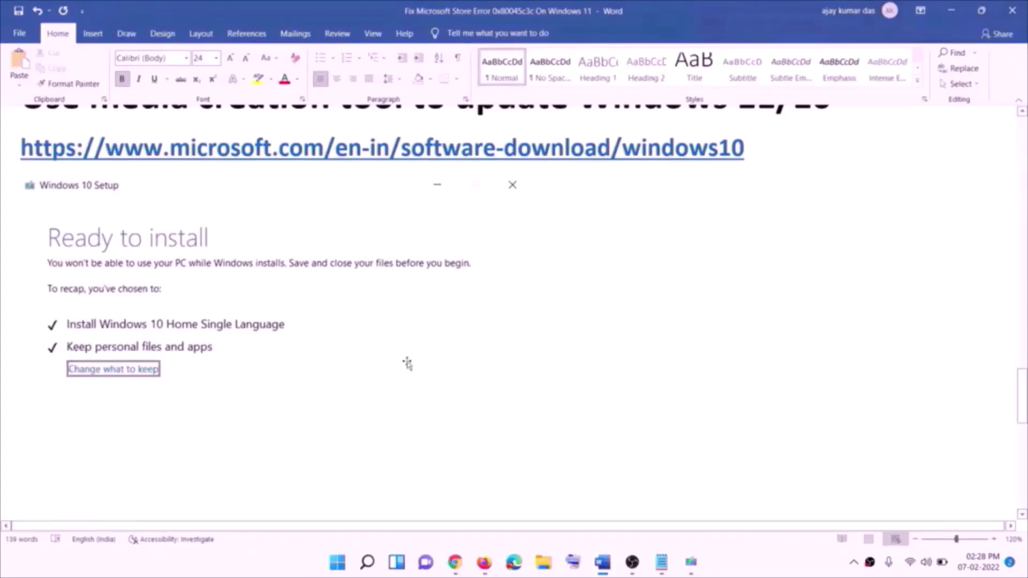
{"action": "scroll", "coordinate": [528, 373], "scroll_direction": "down", "scroll_amount": 2}
{"action": "scroll", "coordinate": [529, 373], "scroll_direction": "down", "scroll_amount": 1}
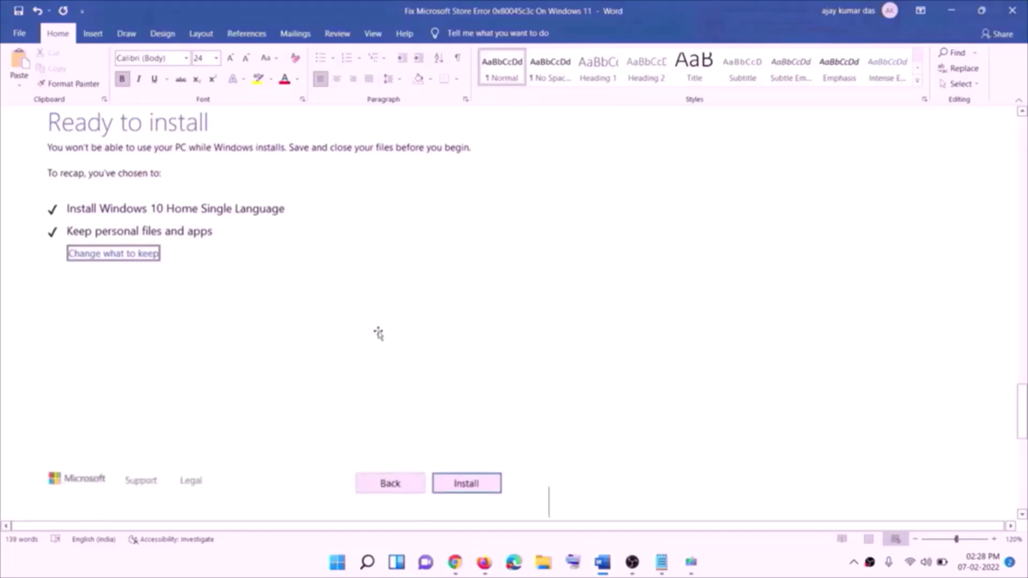
{"action": "scroll", "coordinate": [420, 332], "scroll_direction": "up", "scroll_amount": 1}
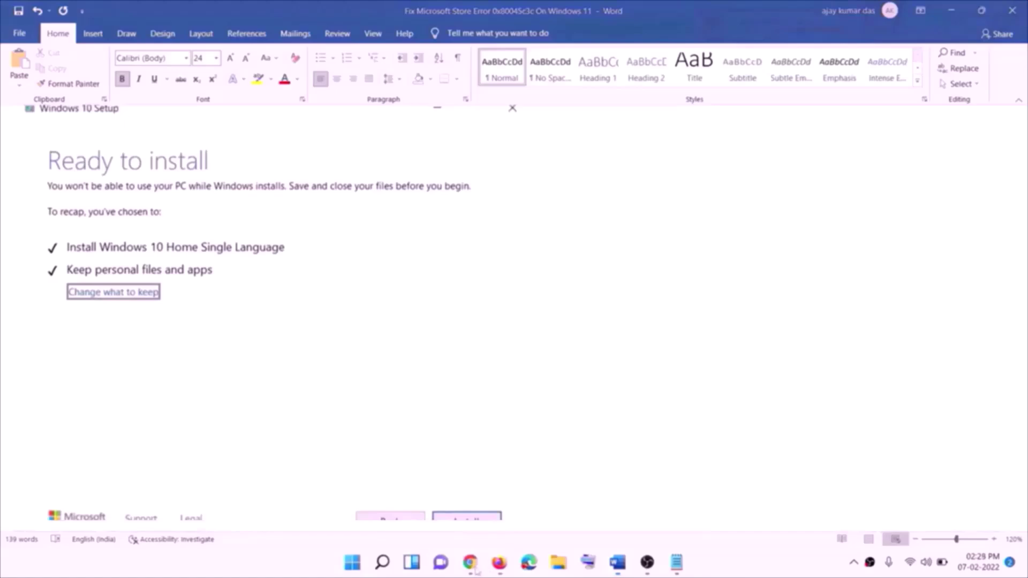
Switch to Chrome's Download Windows 11 page and highlight media creation tool under Create Windows 11 Installation Media.
{"action": "left_click", "coordinate": [476, 571]}
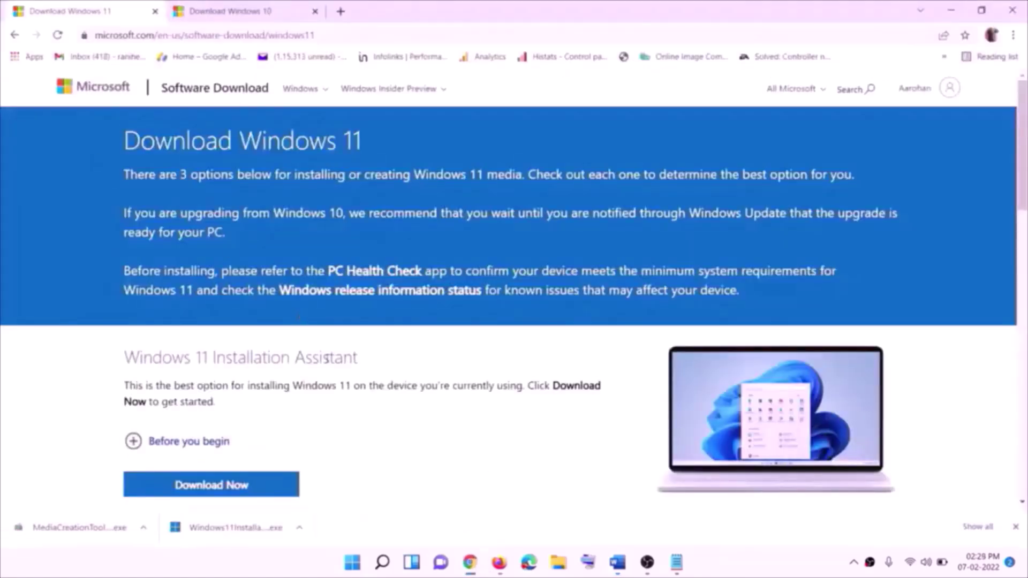
{"action": "scroll", "coordinate": [326, 357], "scroll_direction": "down", "scroll_amount": 5}
{"action": "left_click_drag", "start_coordinate": [193, 317], "coordinate": [296, 318]}
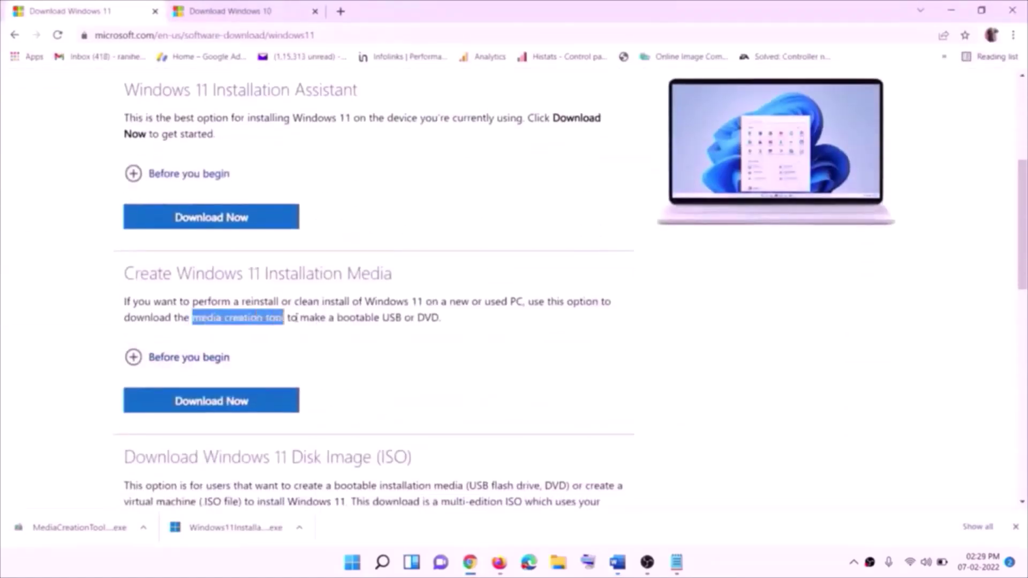
Download the Windows 11 media creation tool and run it, allowing it to make changes to the device.
{"action": "left_click", "coordinate": [203, 407]}
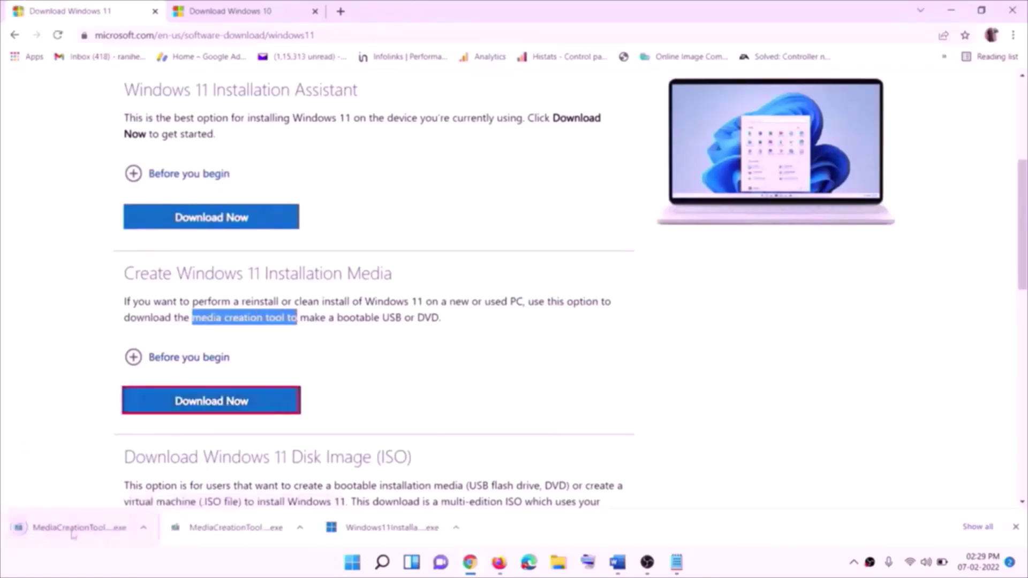
{"action": "left_click", "coordinate": [95, 526]}
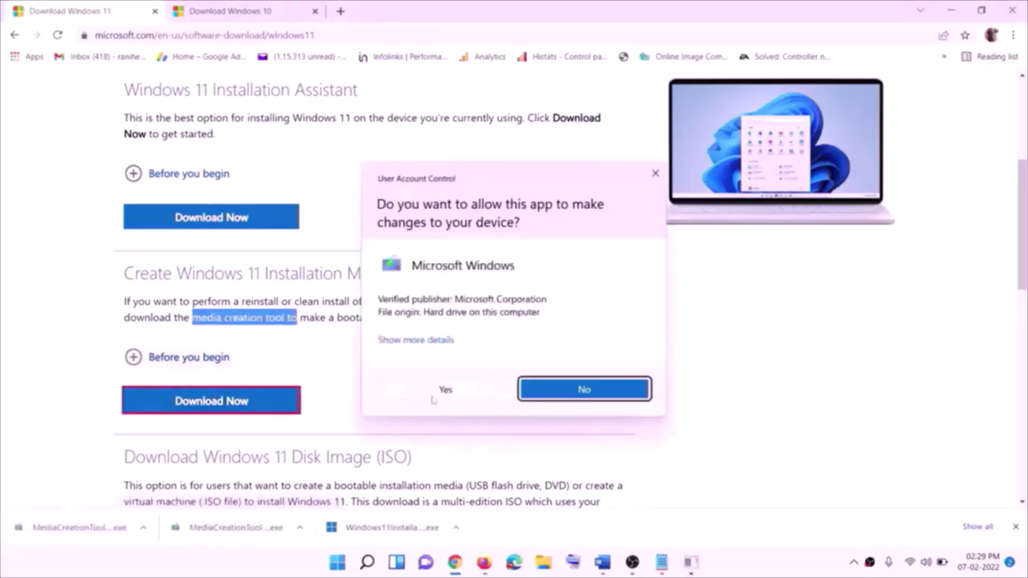
{"action": "left_click", "coordinate": [455, 395]}
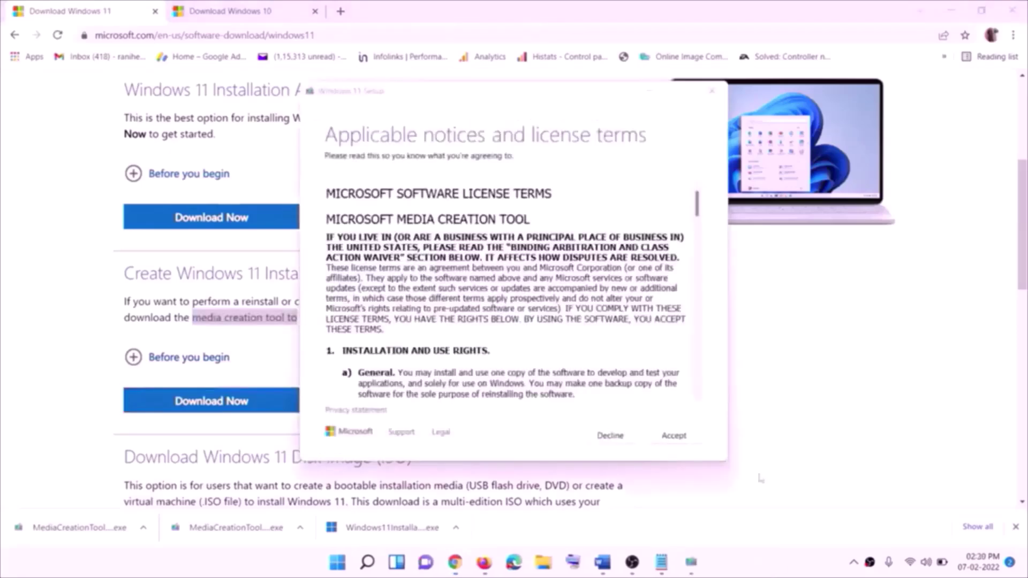
Accept the license terms and create a Windows 11 ISO file with the recommended options, saving it on the Desktop as Windows.
{"action": "left_click", "coordinate": [670, 436]}
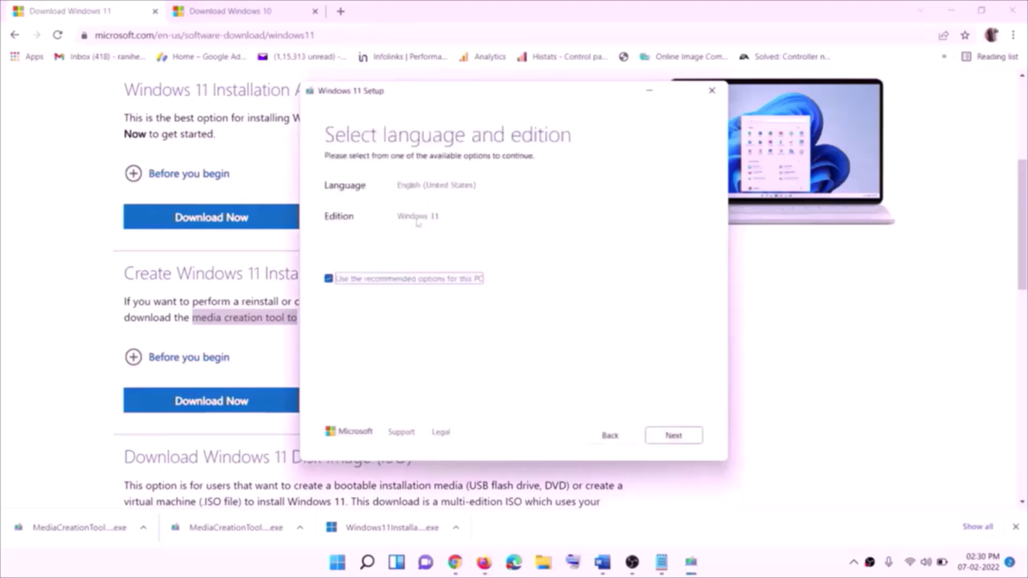
{"action": "left_click", "coordinate": [669, 435]}
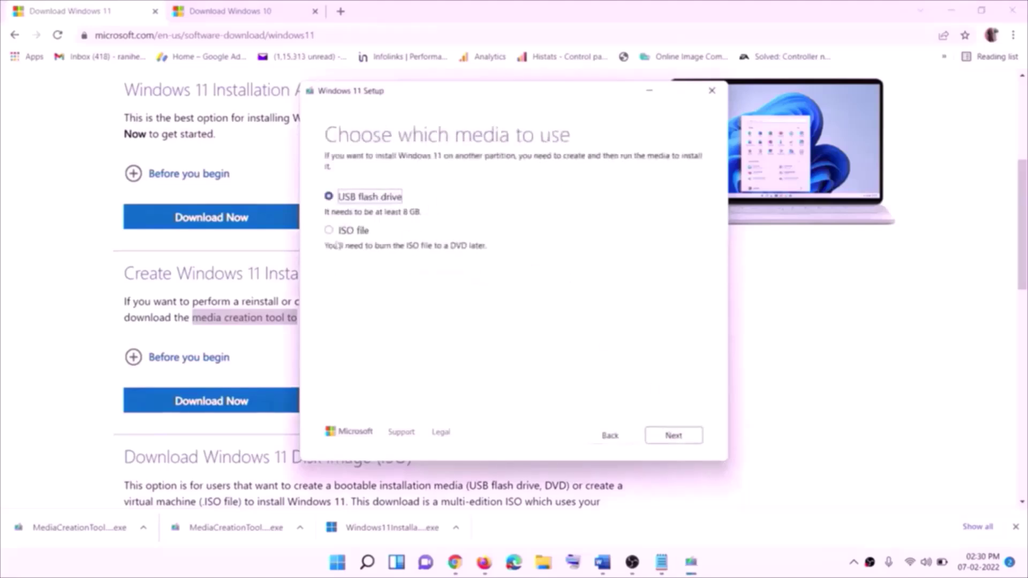
{"action": "left_click", "coordinate": [331, 230]}
{"action": "left_click", "coordinate": [675, 436]}
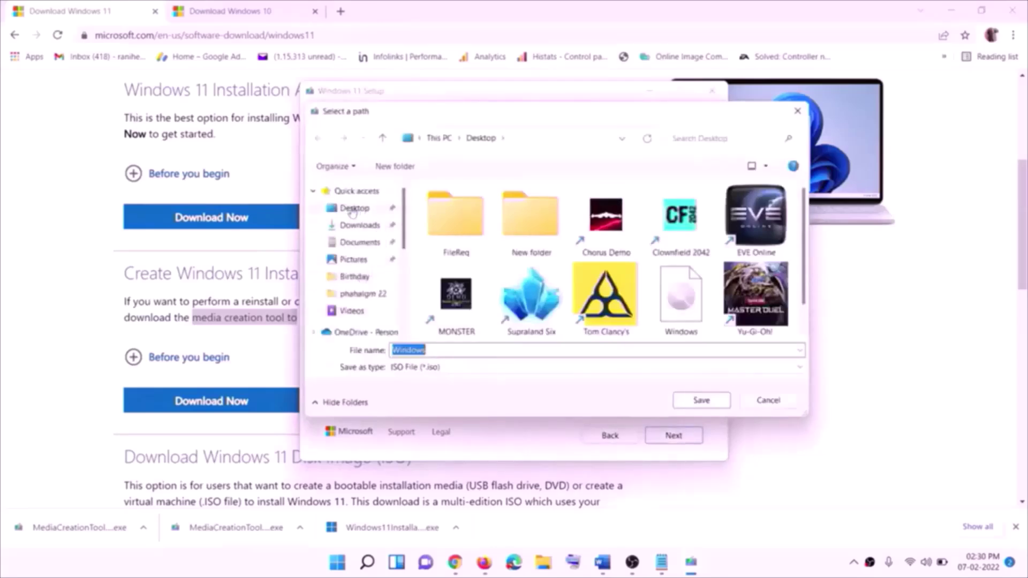
{"action": "left_click", "coordinate": [351, 212]}
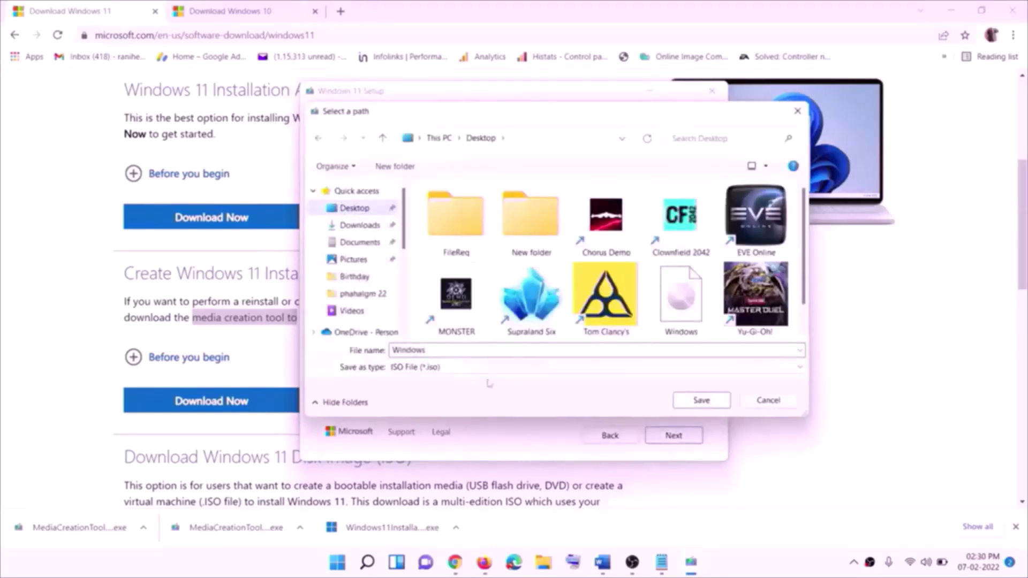
{"action": "left_click", "coordinate": [702, 400]}
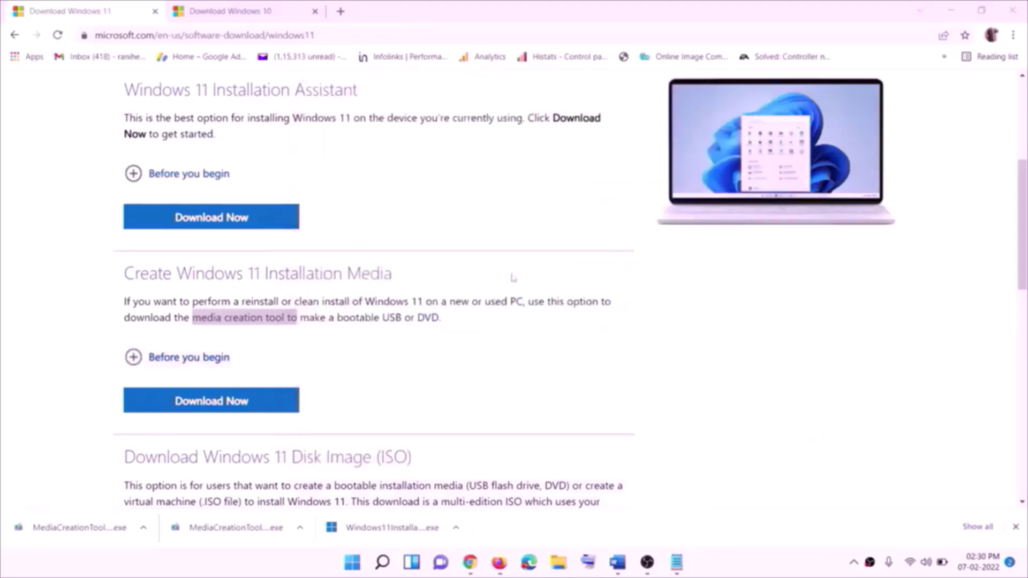
Show the desktop, move the Windows ISO file to just above the Firefox shortcut, and open it.
{"action": "key", "text": "super+d"}
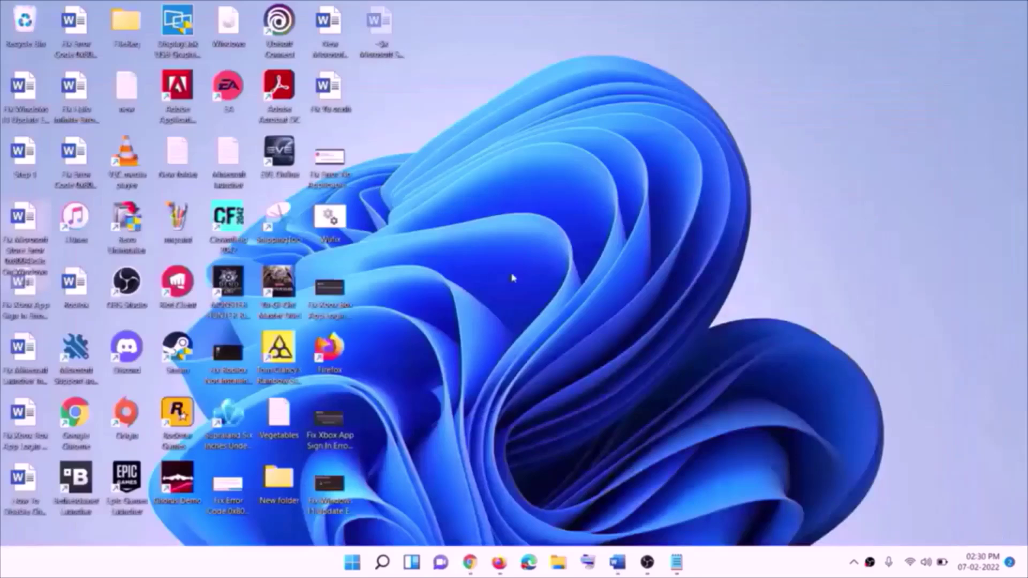
{"action": "left_click_drag", "start_coordinate": [244, 27], "coordinate": [348, 292]}
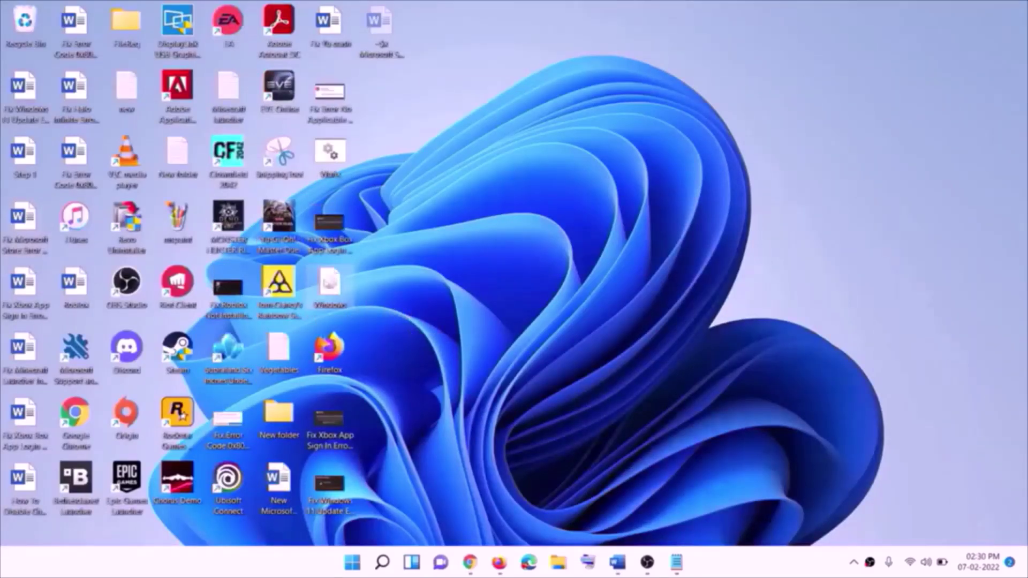
{"action": "double_click", "coordinate": [332, 293]}
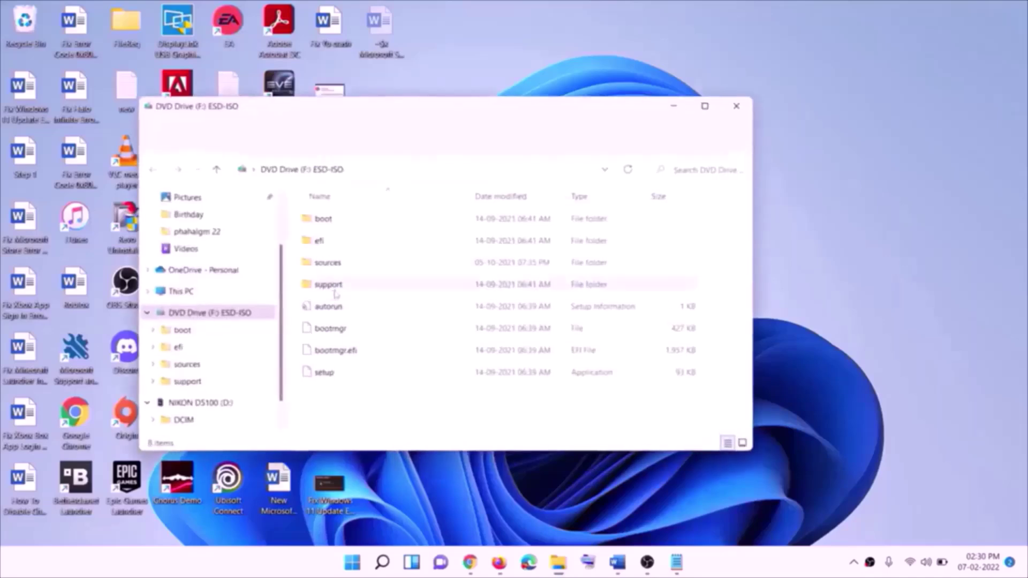
Run setup from the mounted ISO, allow it to make changes to the device, and proceed past the Install Windows 11 page.
{"action": "left_click", "coordinate": [343, 375]}
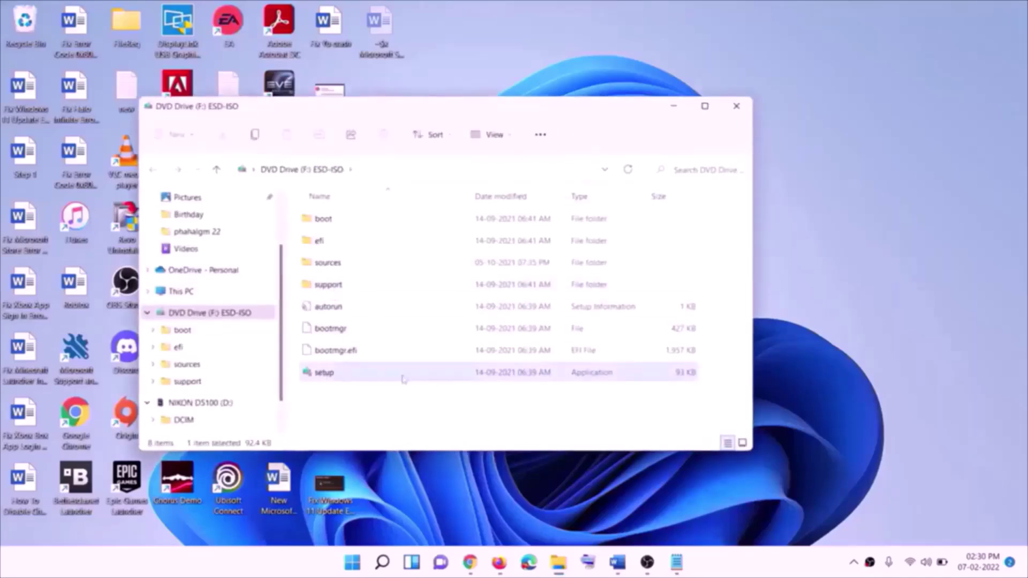
{"action": "double_click", "coordinate": [355, 374]}
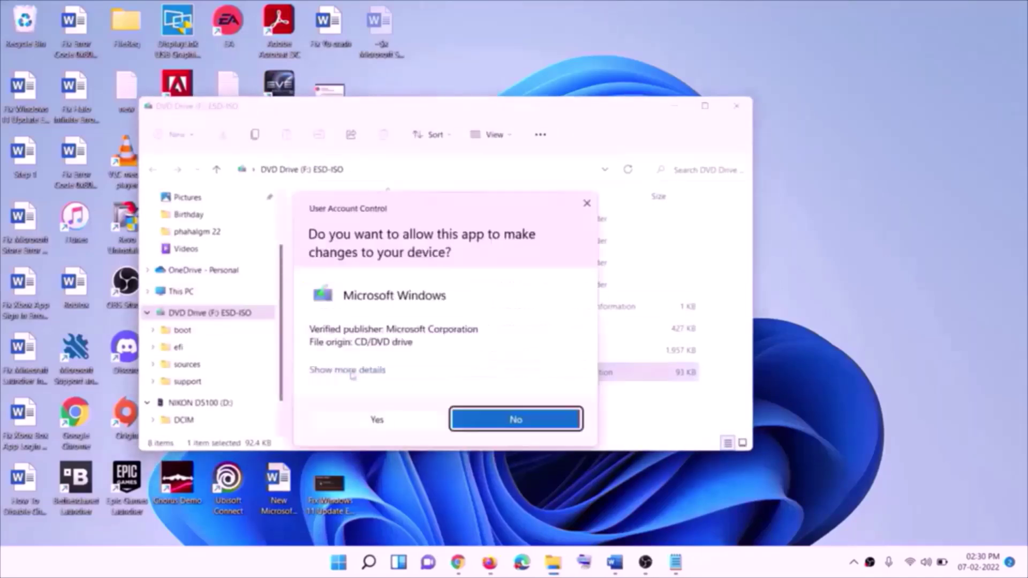
{"action": "left_click", "coordinate": [413, 422]}
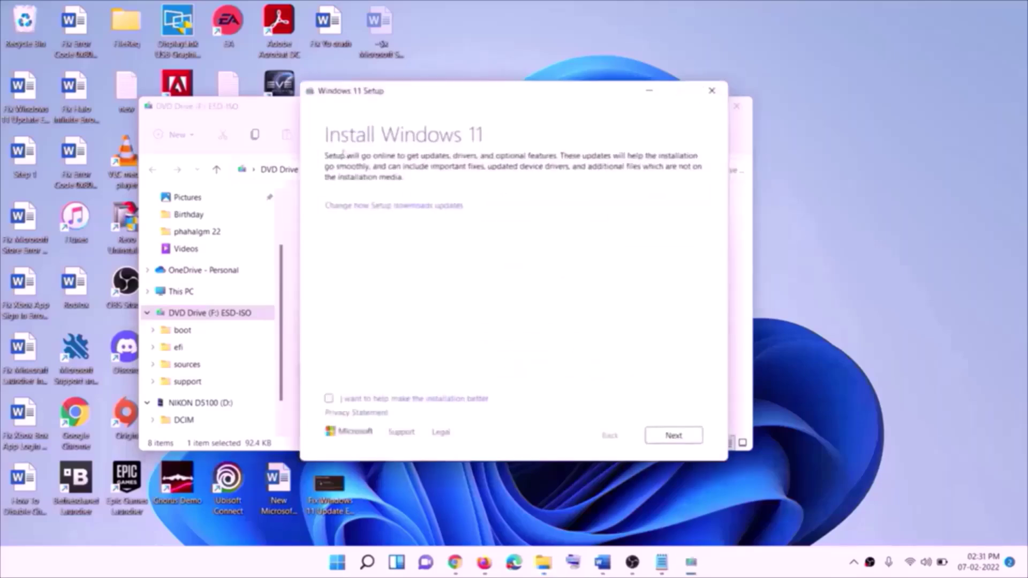
{"action": "left_click", "coordinate": [676, 436]}
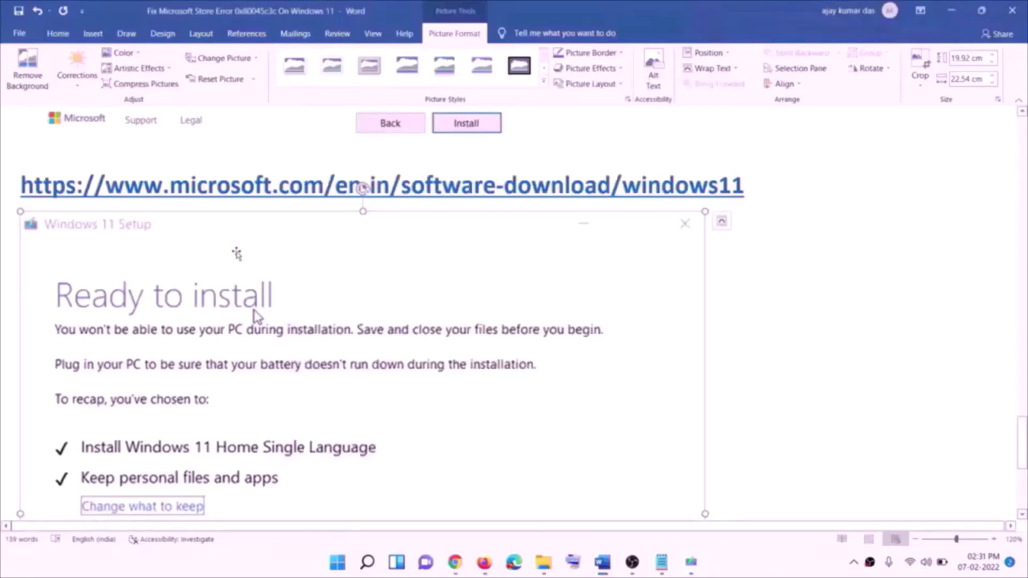
In the Word document, examine the Windows 11 Setup Ready to install image, including what to keep and the Install option.
{"action": "scroll", "coordinate": [240, 269], "scroll_direction": "down", "scroll_amount": 3}
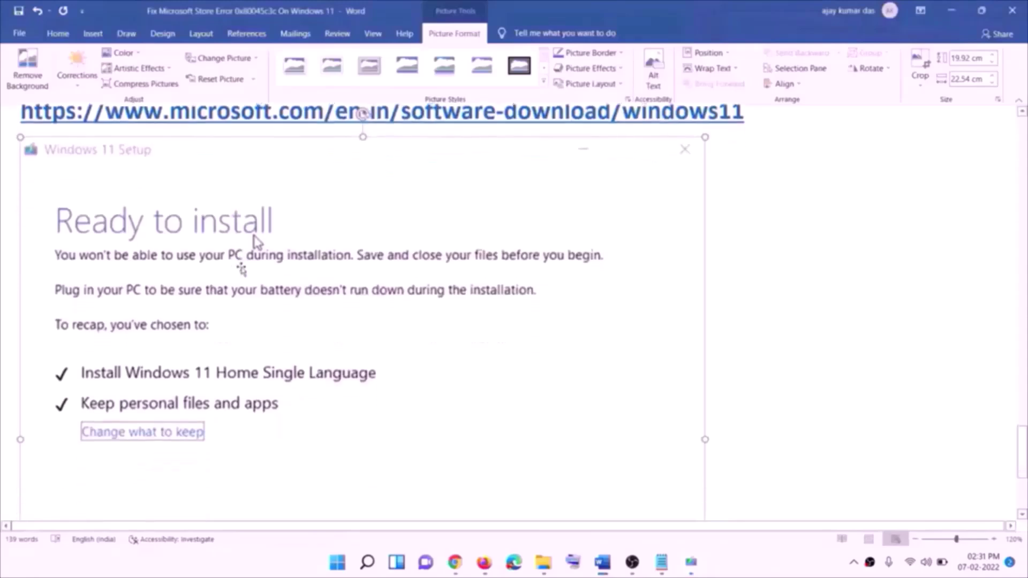
{"action": "scroll", "coordinate": [241, 270], "scroll_direction": "down", "scroll_amount": 2}
{"action": "scroll", "coordinate": [198, 347], "scroll_direction": "down", "scroll_amount": 2}
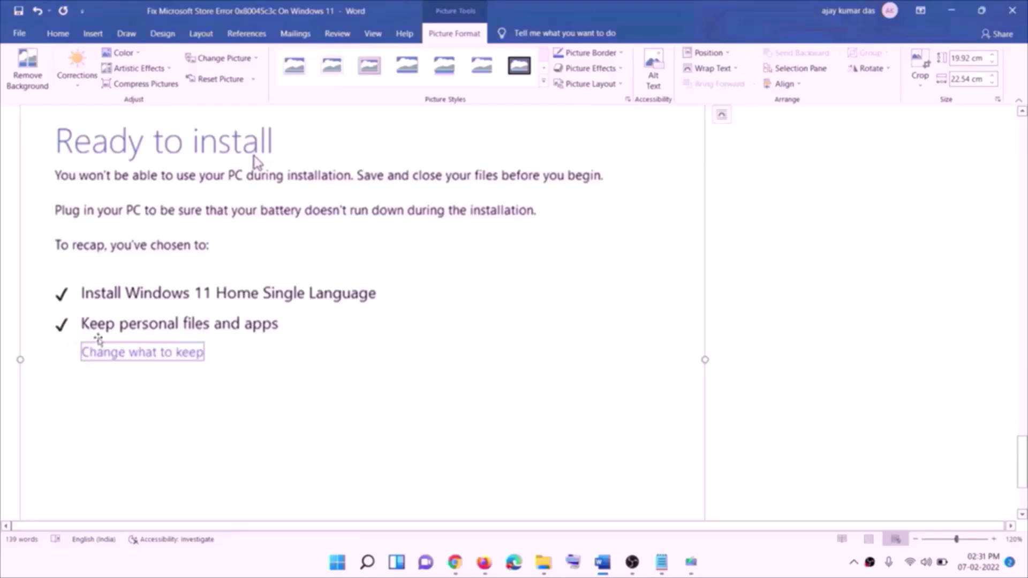
{"action": "scroll", "coordinate": [381, 335], "scroll_direction": "down", "scroll_amount": 3}
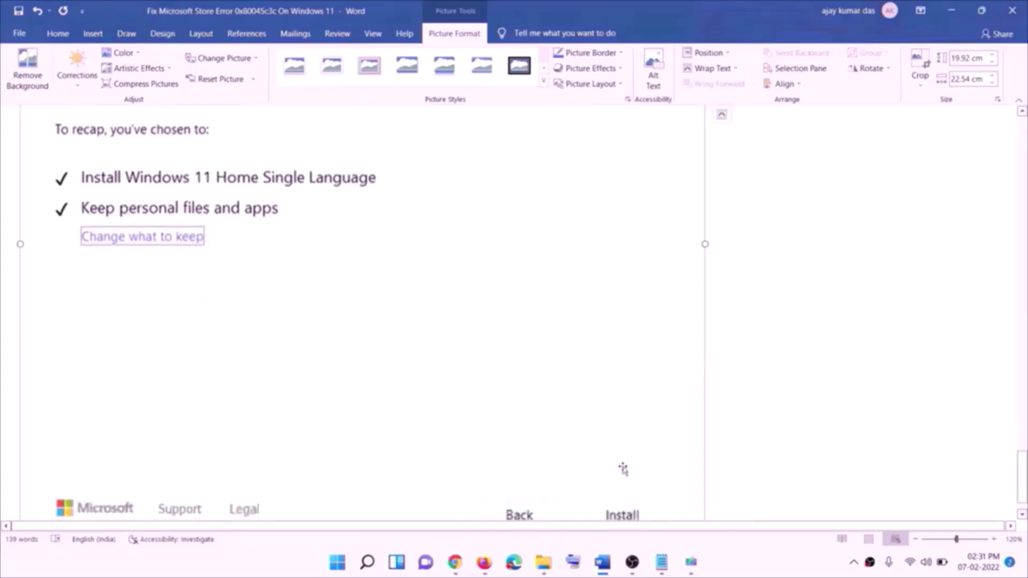
{"action": "scroll", "coordinate": [546, 399], "scroll_direction": "up", "scroll_amount": 7}
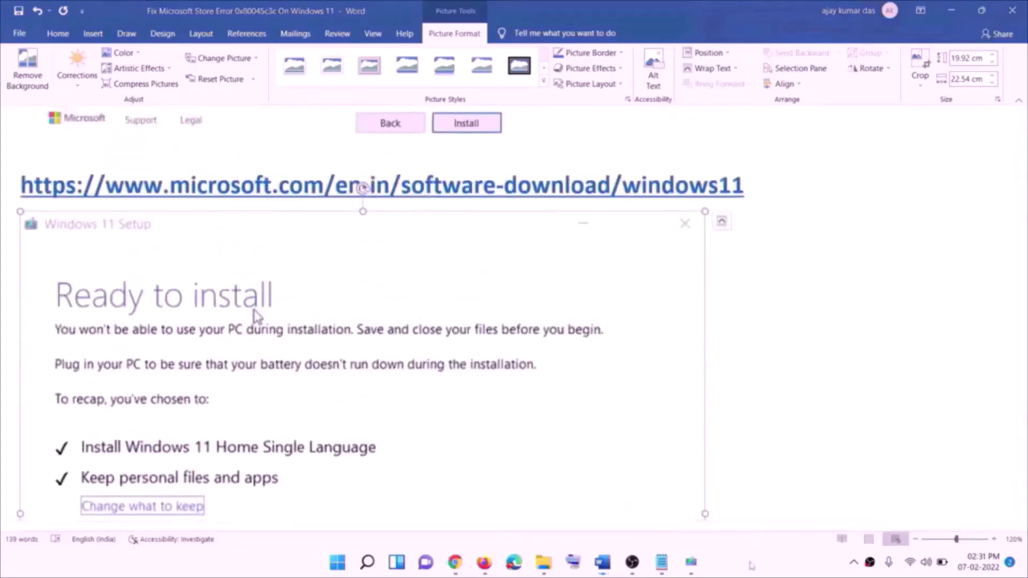